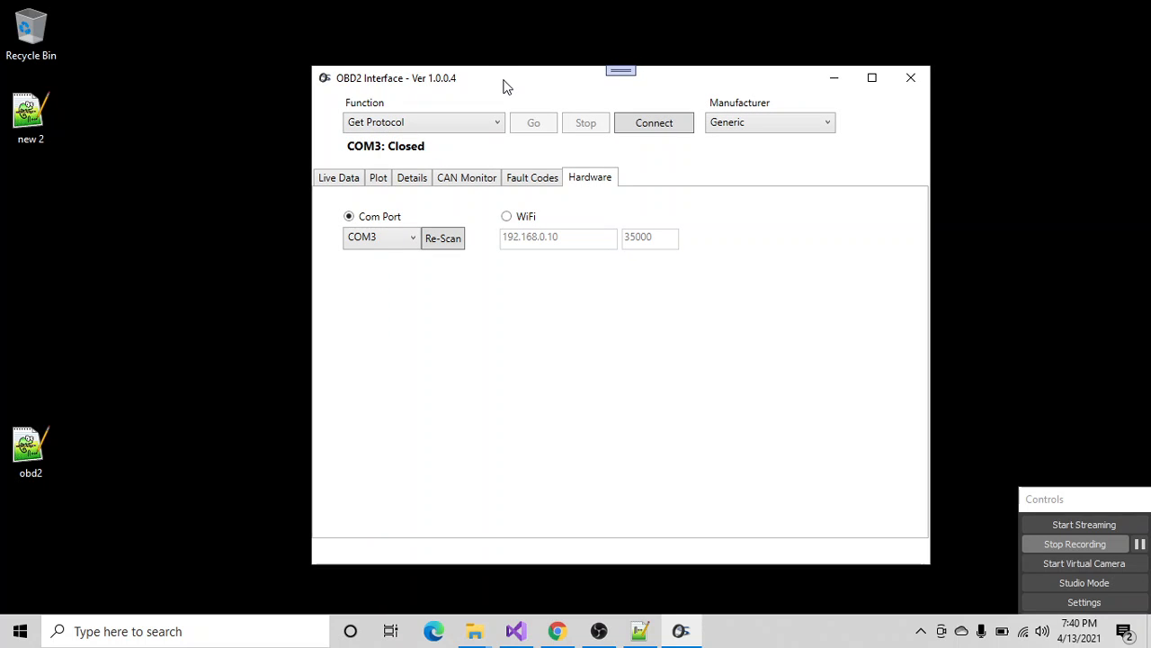
- Reposition the OBD2 Interface window higher on the desktop and re-scan the available COM ports
{"action": "mouse_move", "coordinate": [677, 82]}
{"action": "left_mouse_down"}
{"action": "mouse_move", "coordinate": [668, 63]}
{"action": "mouse_move", "coordinate": [684, 83]}
{"action": "left_mouse_up"}
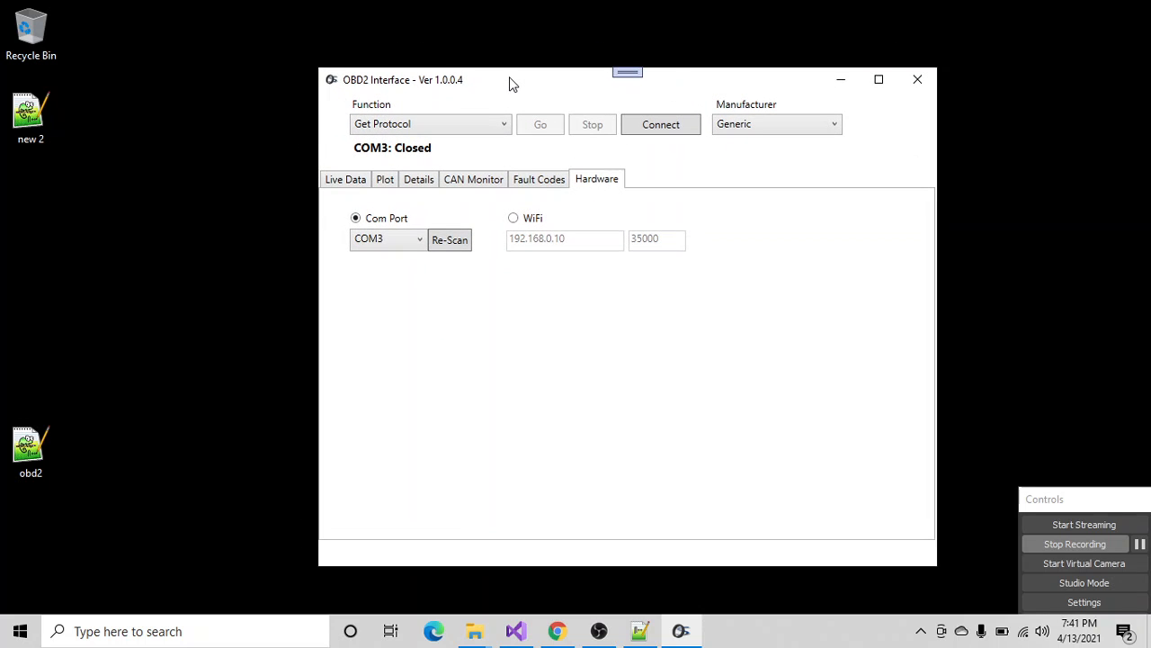
{"action": "left_click_drag", "start_coordinate": [509, 78], "coordinate": [535, 61]}
{"action": "left_click_drag", "start_coordinate": [671, 55], "coordinate": [696, 56]}
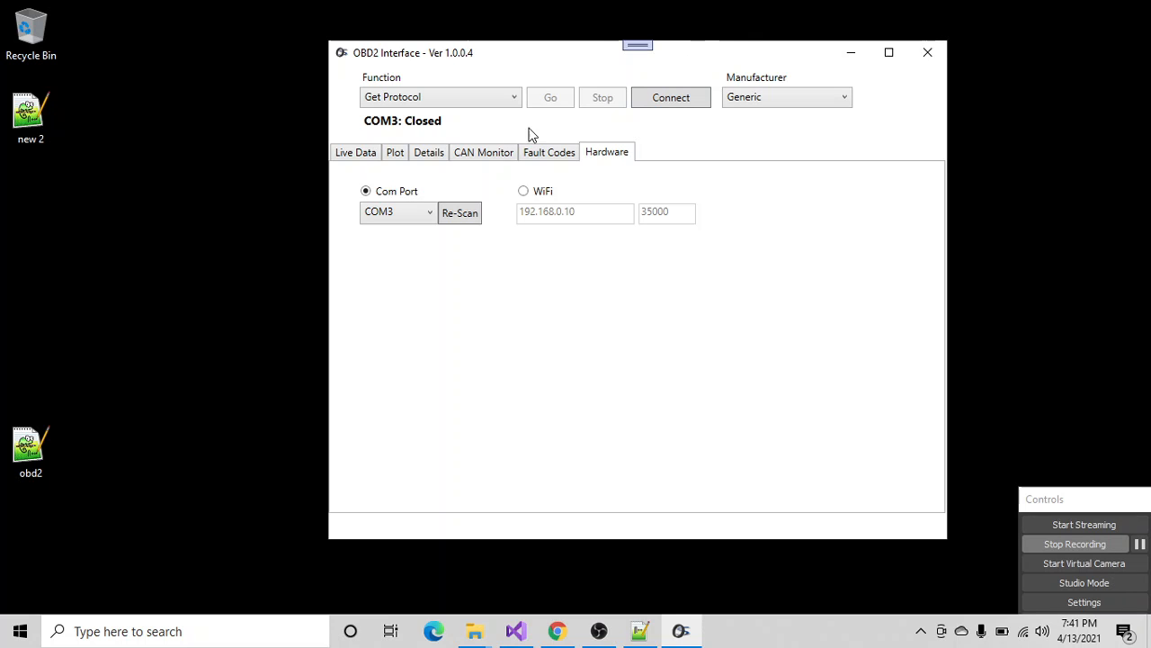
{"action": "left_click", "coordinate": [422, 215]}
{"action": "left_click", "coordinate": [460, 223]}
{"action": "left_click", "coordinate": [461, 216]}
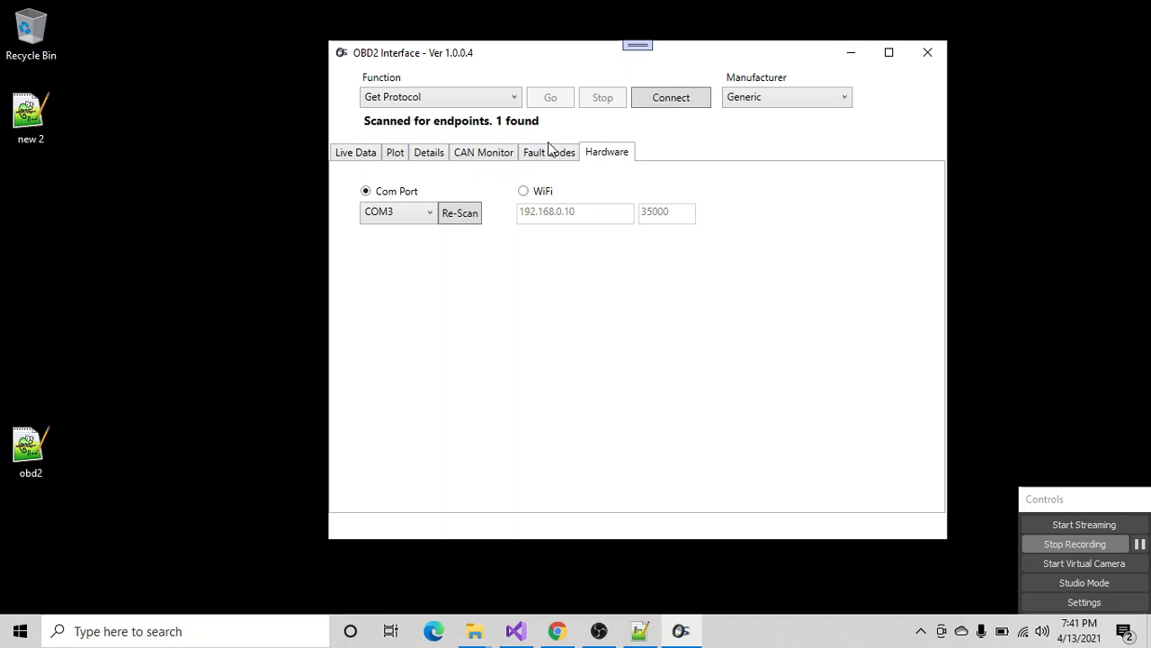
- View the CAN Monitor page and connect to the vehicle, accepting the hardware and ignition checklist
{"action": "left_click", "coordinate": [480, 155]}
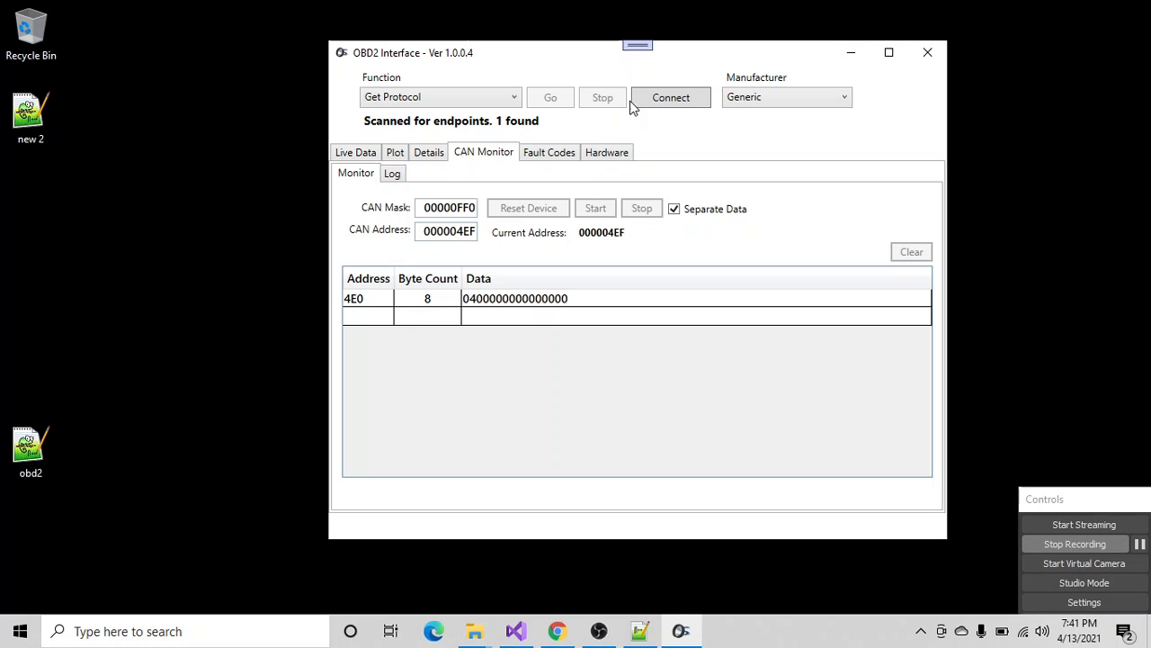
{"action": "left_click", "coordinate": [676, 104]}
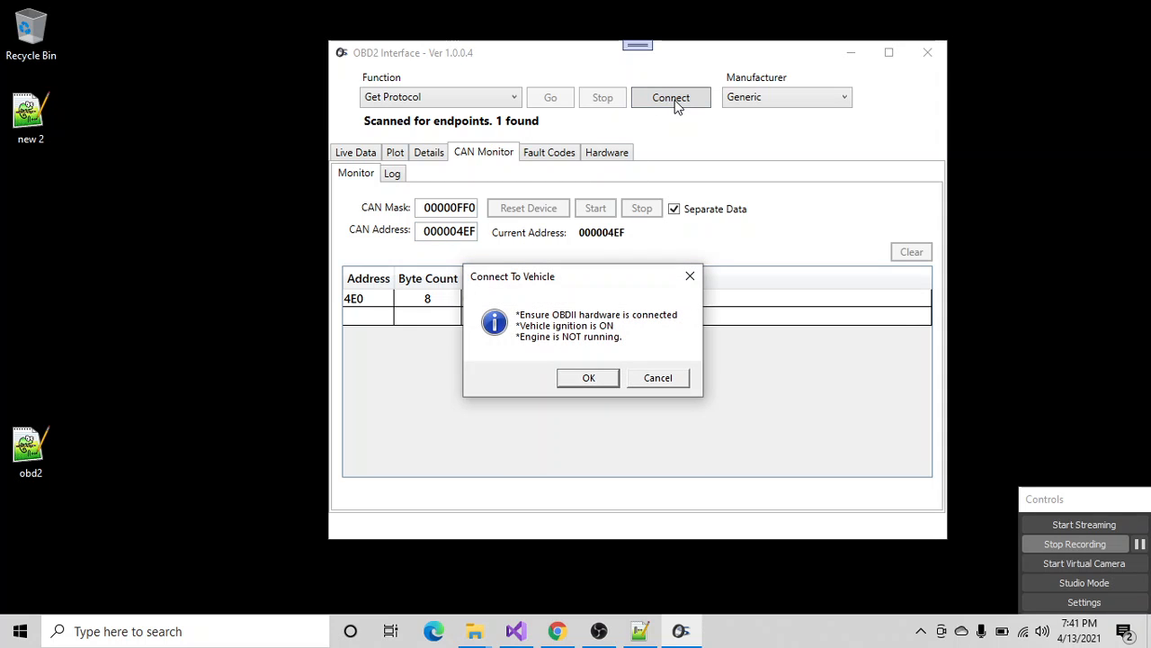
{"action": "left_click", "coordinate": [589, 378]}
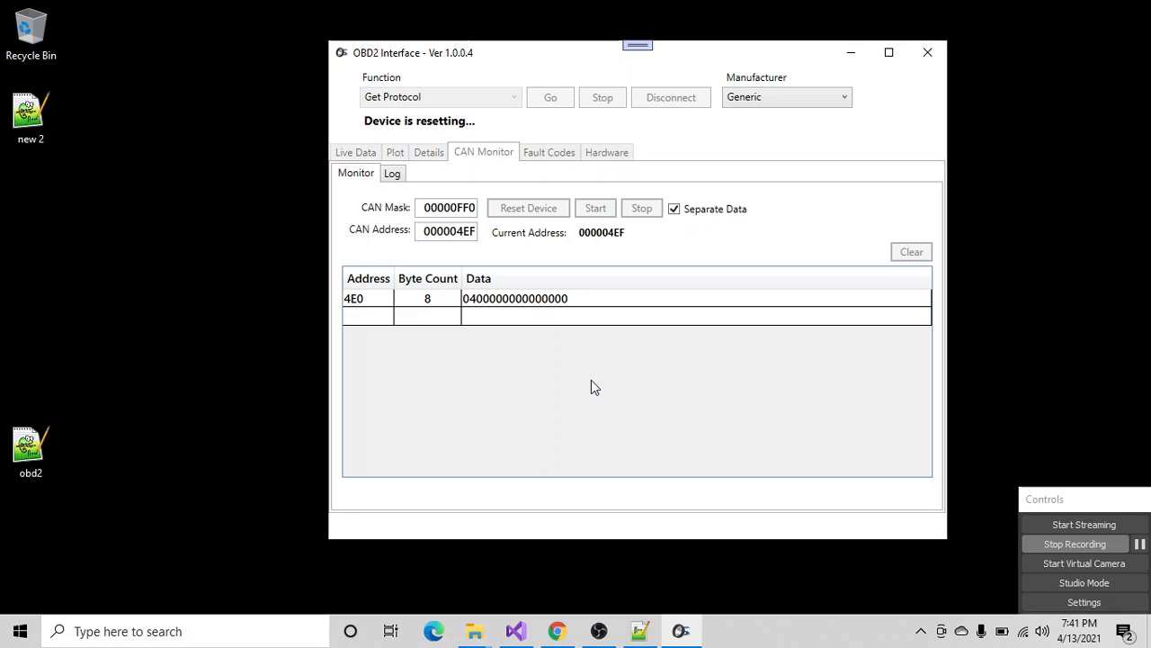
- Run the live data readout to observe the vehicle's engine values, and stop it
{"action": "left_click", "coordinate": [353, 153]}
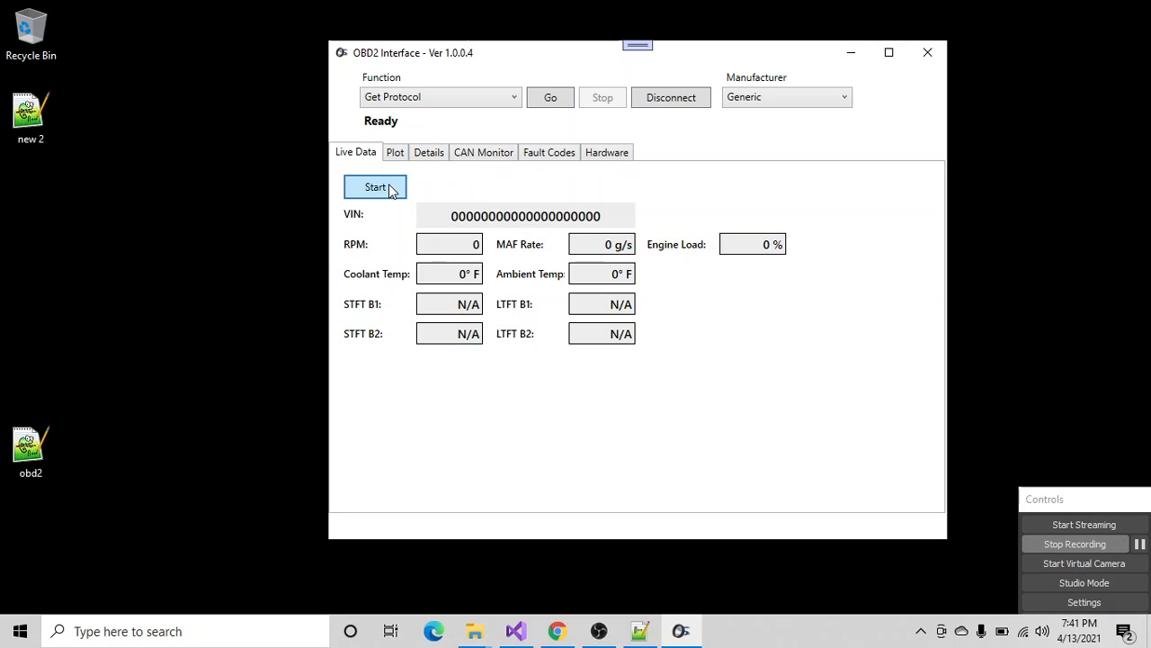
{"action": "left_click", "coordinate": [364, 188]}
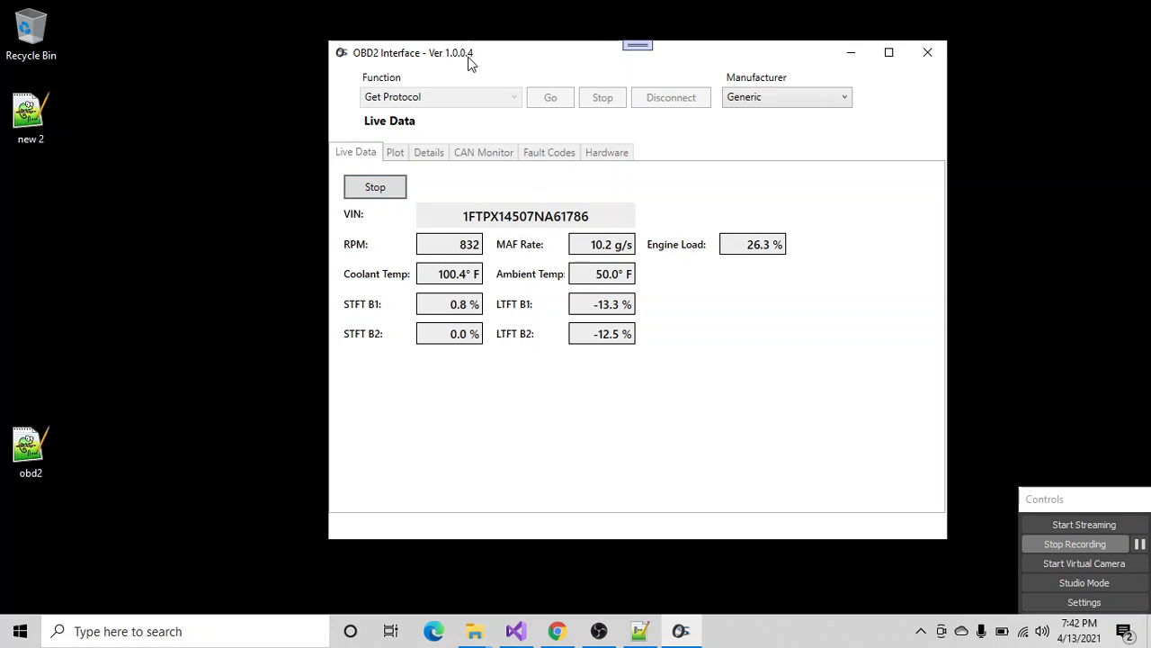
{"action": "left_click", "coordinate": [392, 185]}
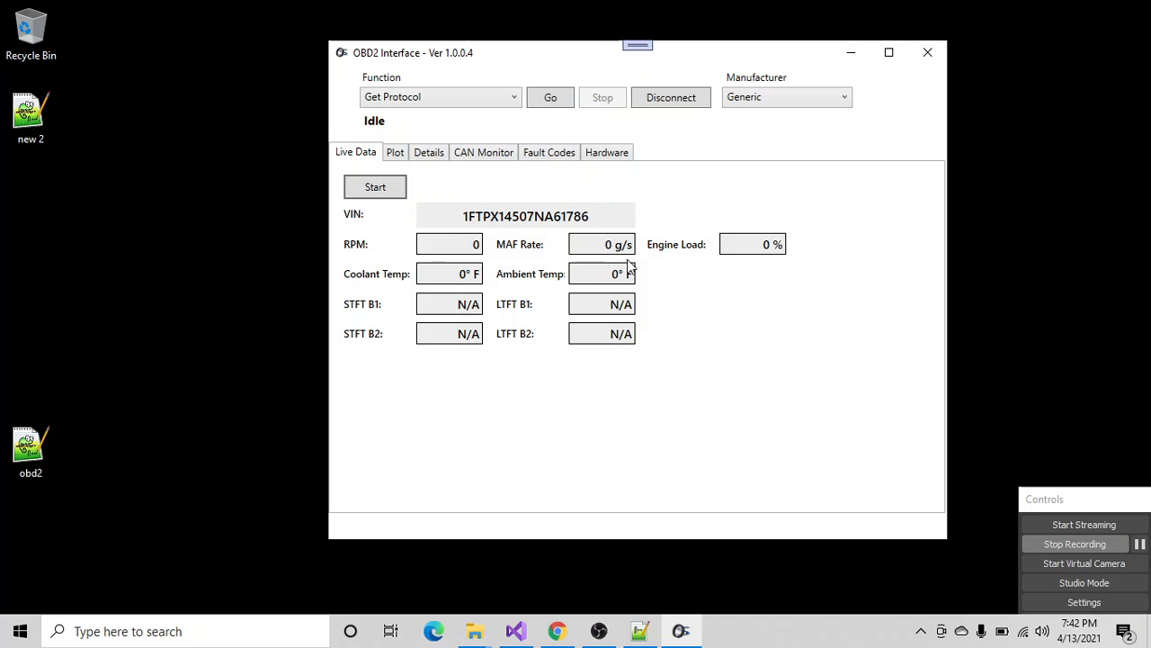
- Run the Get Protocol function and the Supported PIDs function on the connected vehicle
{"action": "left_click", "coordinate": [427, 99]}
{"action": "left_click", "coordinate": [422, 116]}
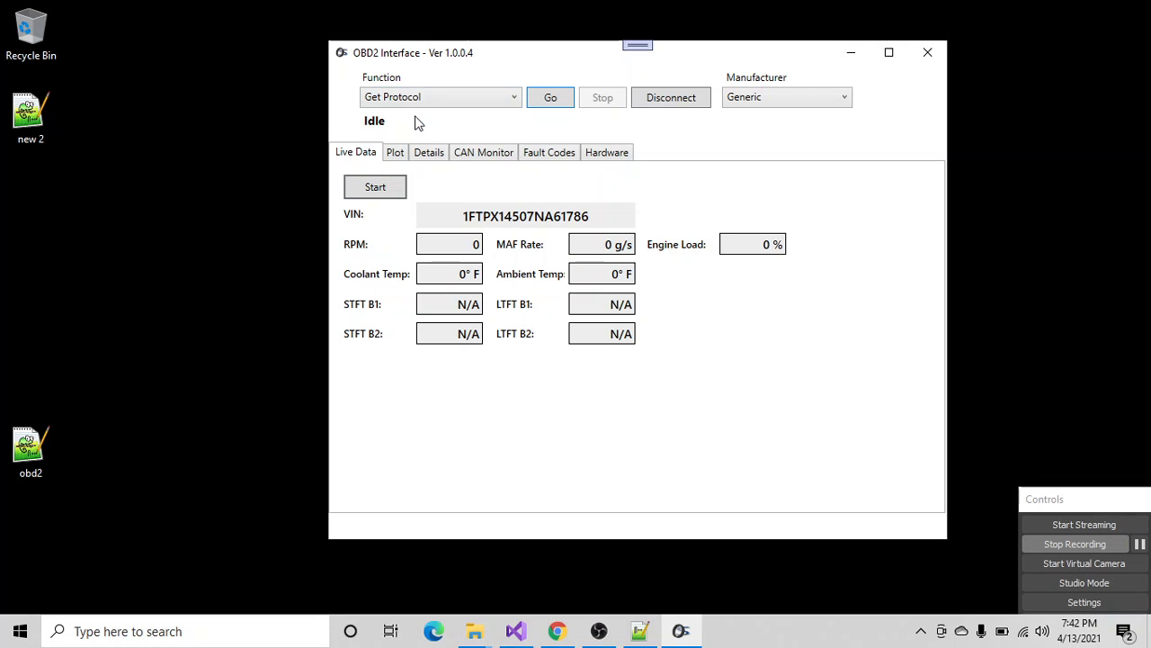
{"action": "left_click", "coordinate": [557, 104]}
{"action": "left_click", "coordinate": [470, 98]}
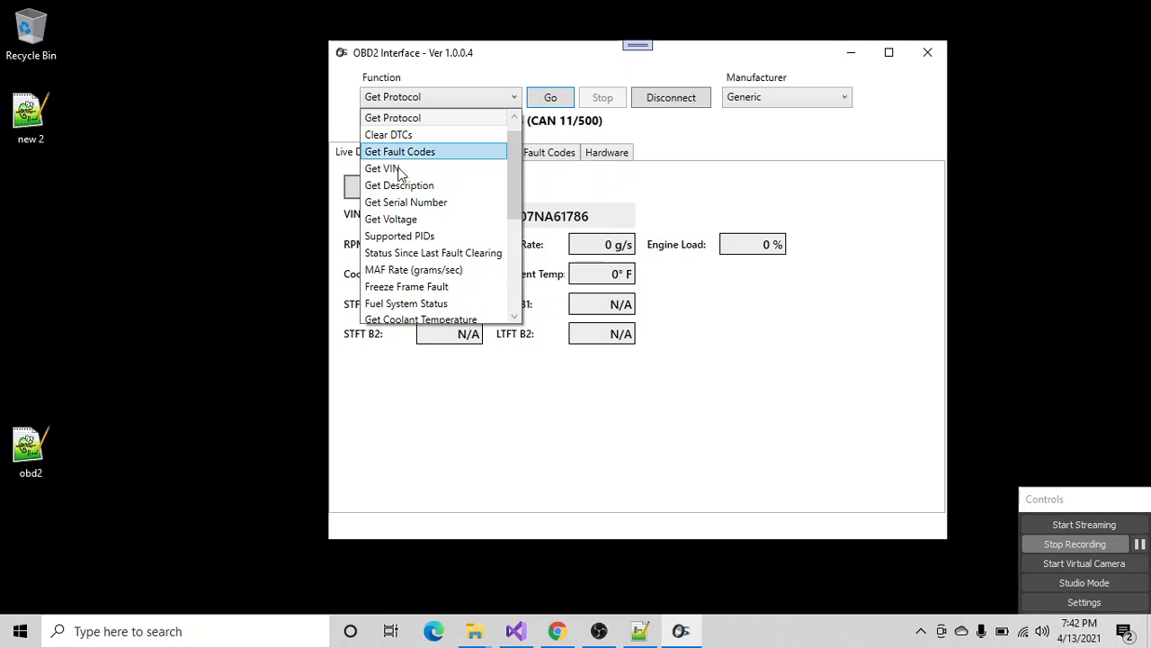
{"action": "left_click", "coordinate": [416, 238]}
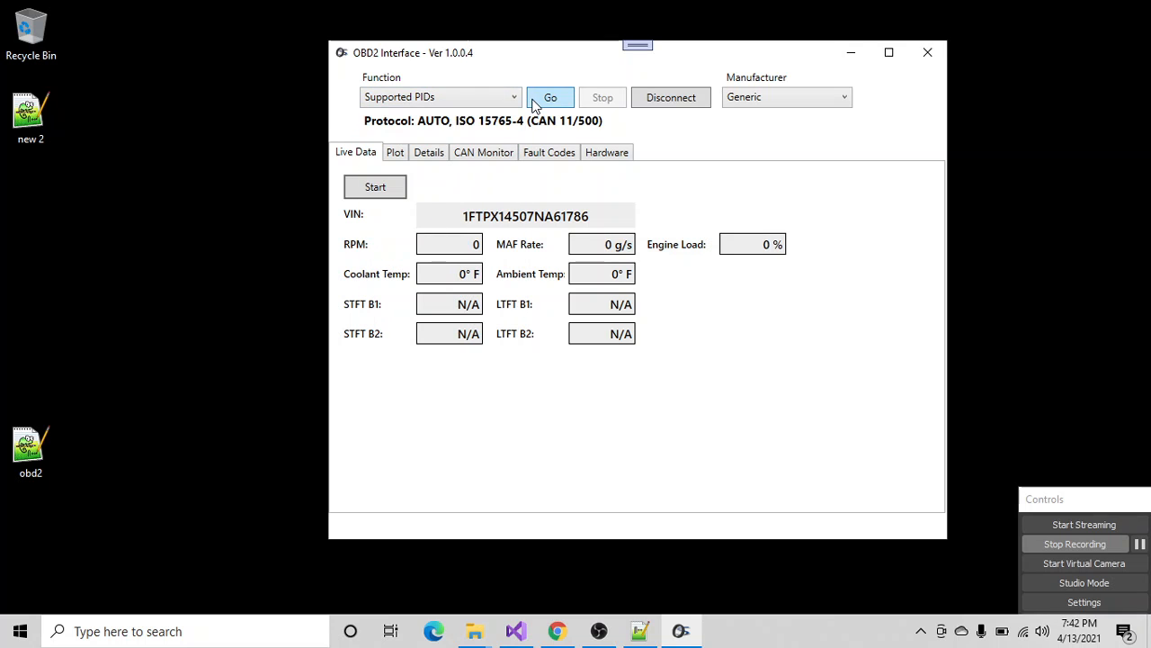
{"action": "left_click", "coordinate": [532, 105]}
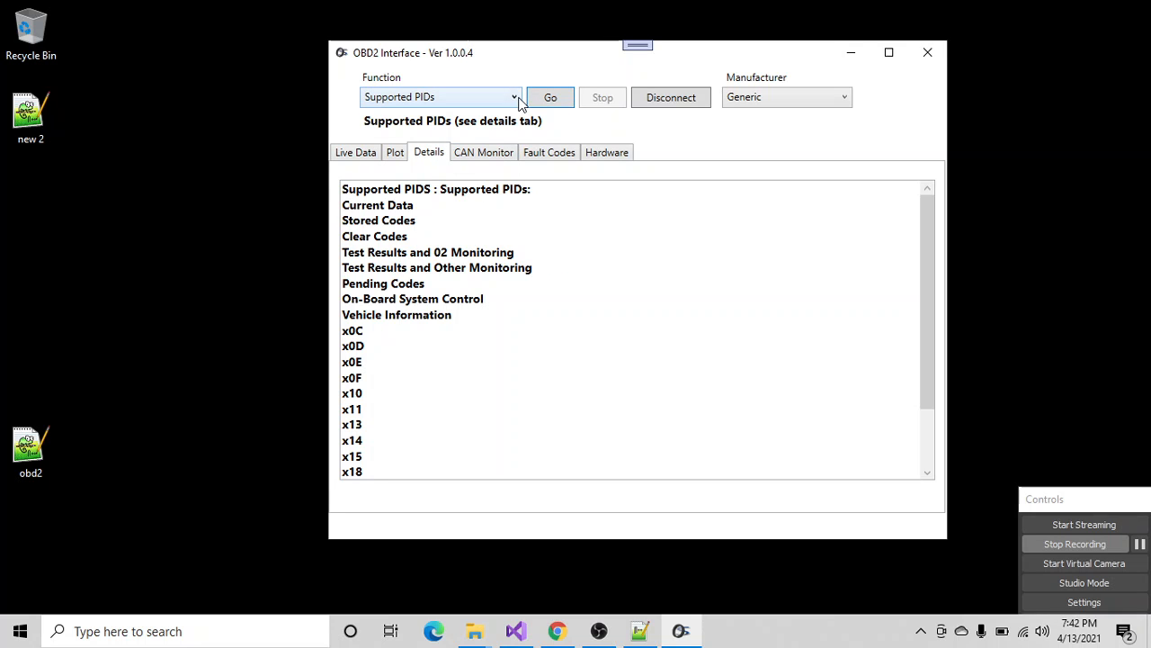
- Run the Status Since Last Fault Clearing function and review the DTC count and the completed tests listed
{"action": "left_click", "coordinate": [516, 99]}
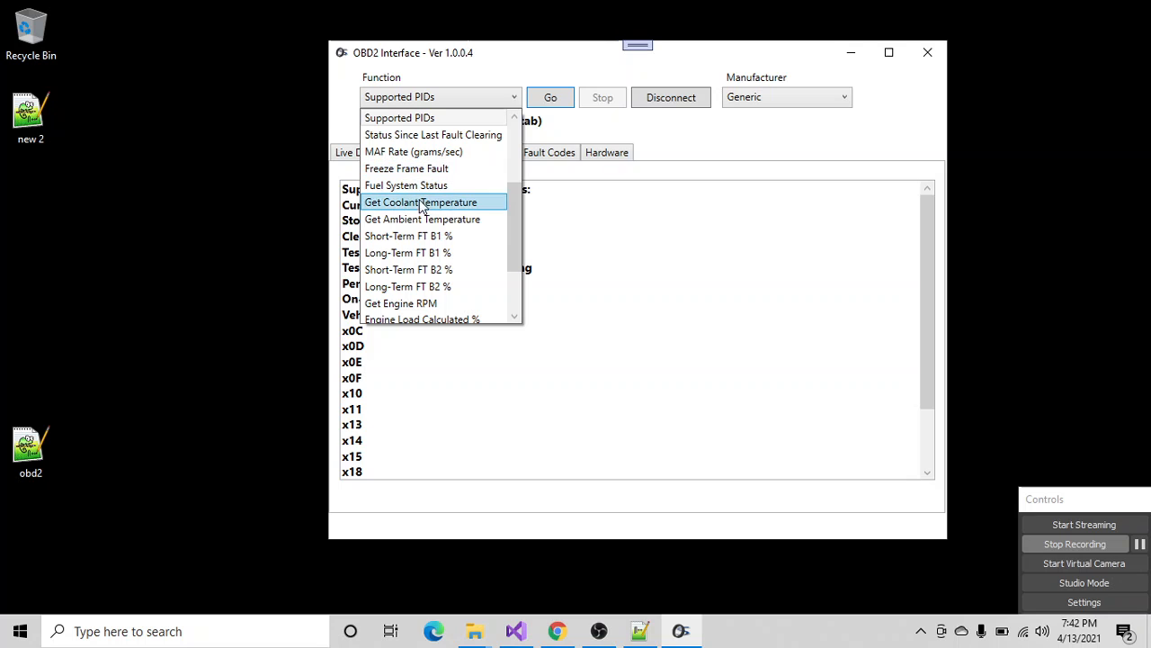
{"action": "left_click", "coordinate": [432, 135]}
{"action": "left_click", "coordinate": [544, 100]}
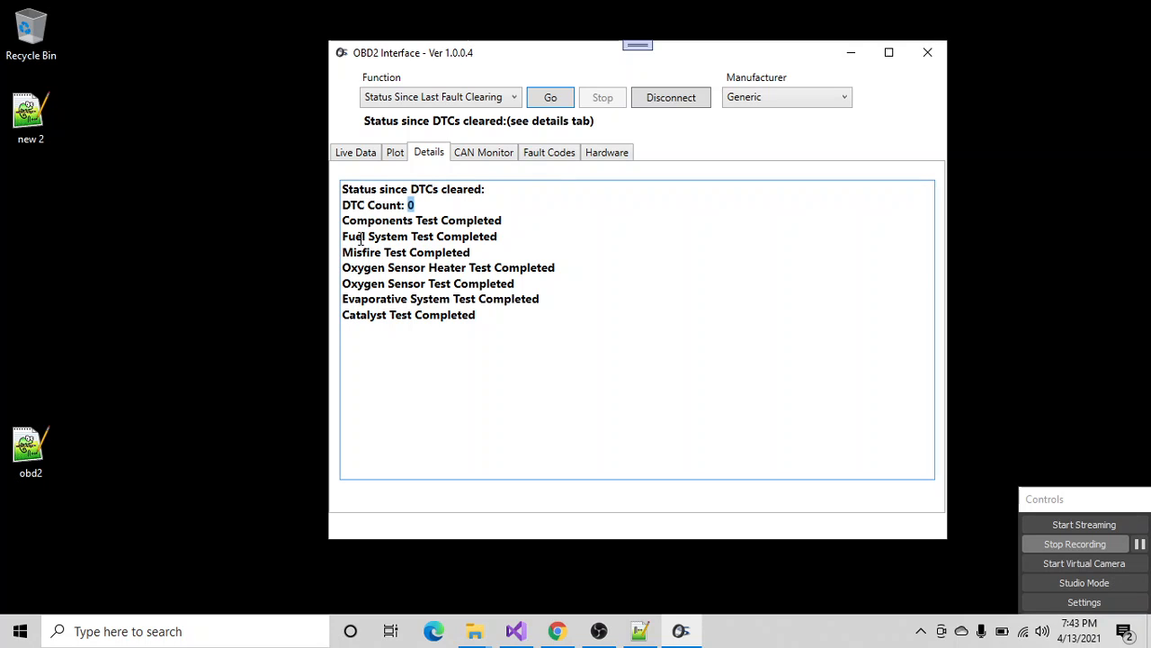
{"action": "left_click_drag", "start_coordinate": [342, 220], "coordinate": [489, 321]}
{"action": "left_click", "coordinate": [426, 202]}
- Run the Get Fault Codes function to report the vehicle's current and pending DTCs
{"action": "left_click", "coordinate": [512, 99]}
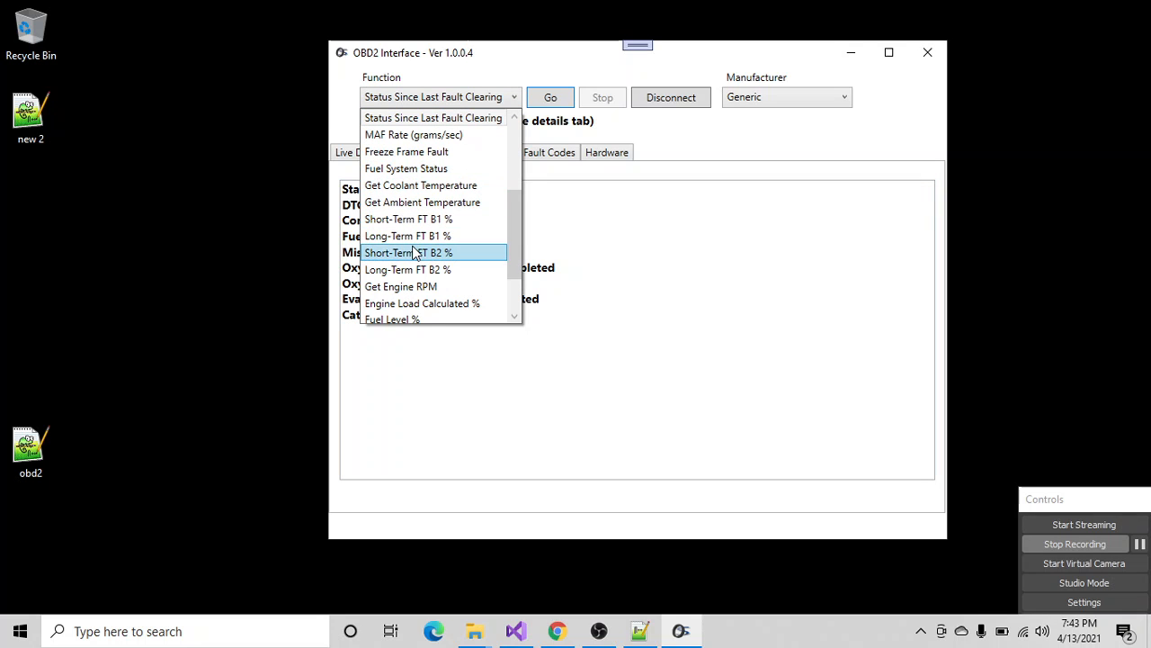
{"action": "scroll", "coordinate": [423, 229], "scroll_direction": "up", "scroll_amount": 3}
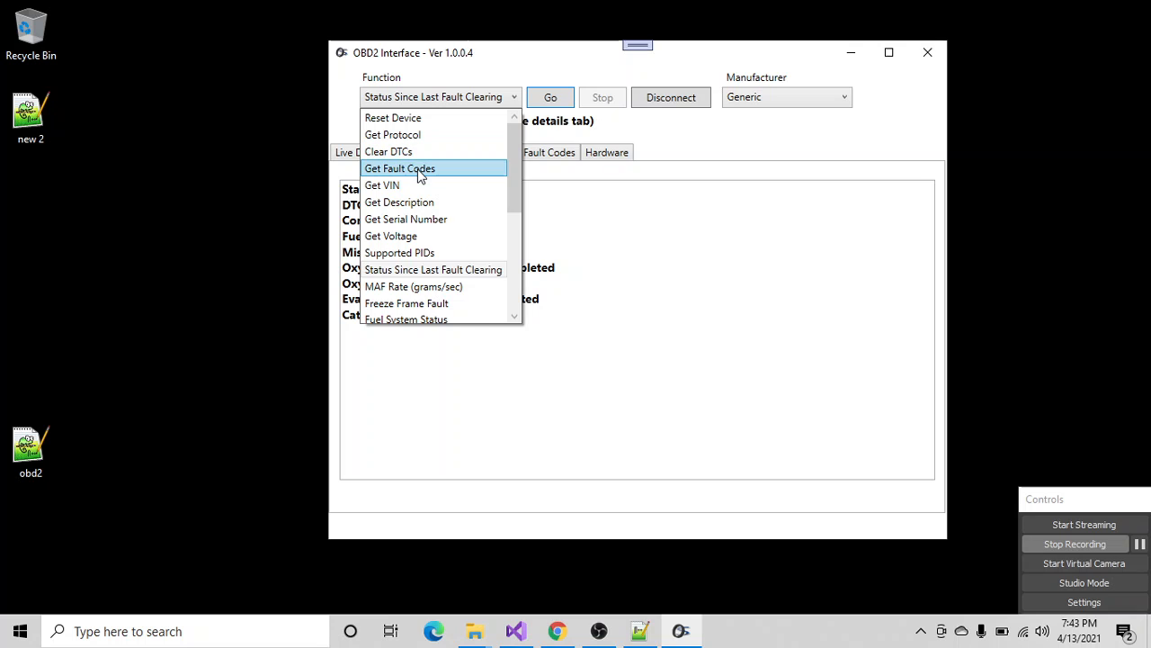
{"action": "left_click", "coordinate": [421, 170]}
{"action": "left_click", "coordinate": [553, 99]}
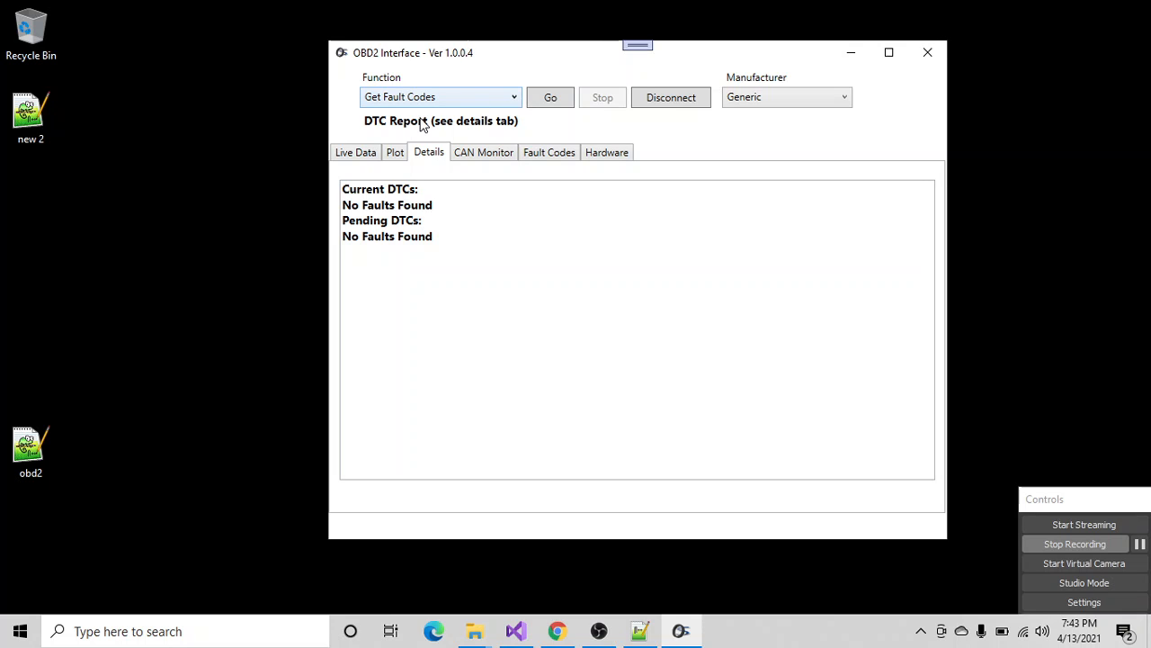
- Return to the live data page, run the readout again briefly, and stop it
{"action": "left_click", "coordinate": [362, 153]}
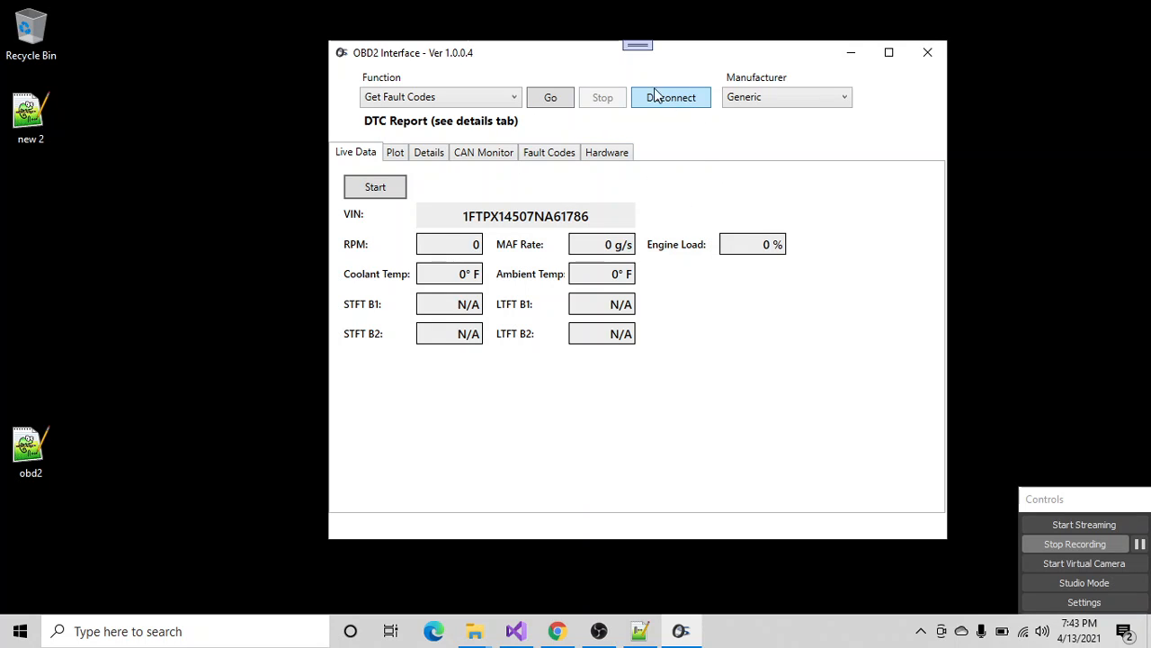
{"action": "left_click", "coordinate": [515, 99]}
{"action": "left_click", "coordinate": [514, 101]}
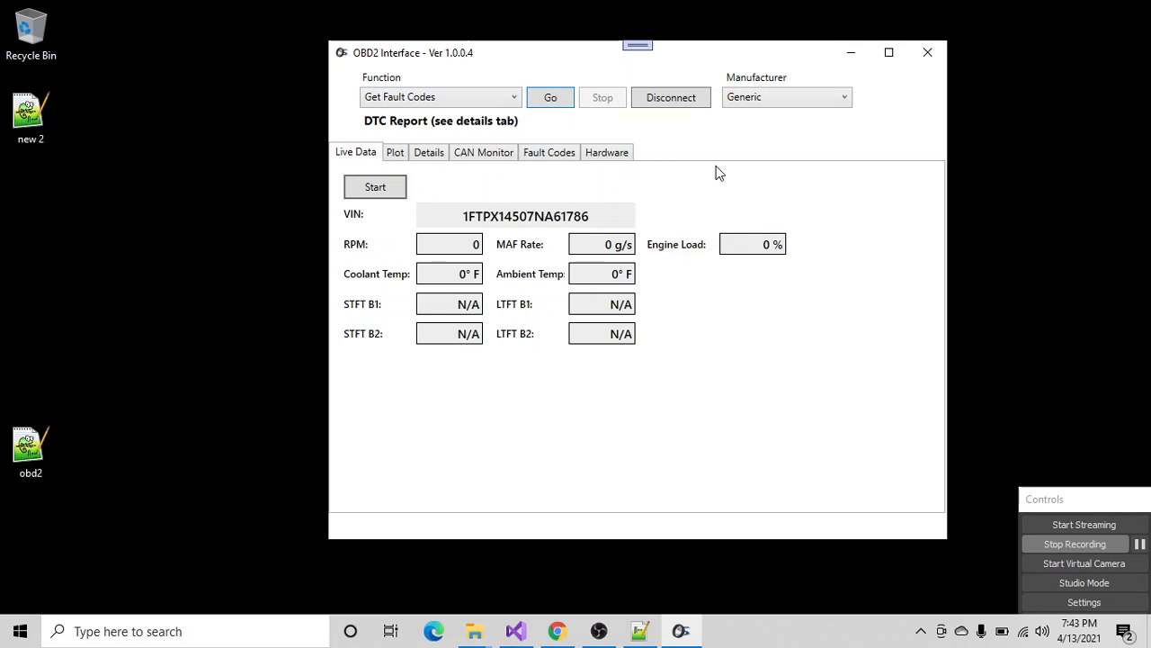
{"action": "left_click", "coordinate": [385, 186]}
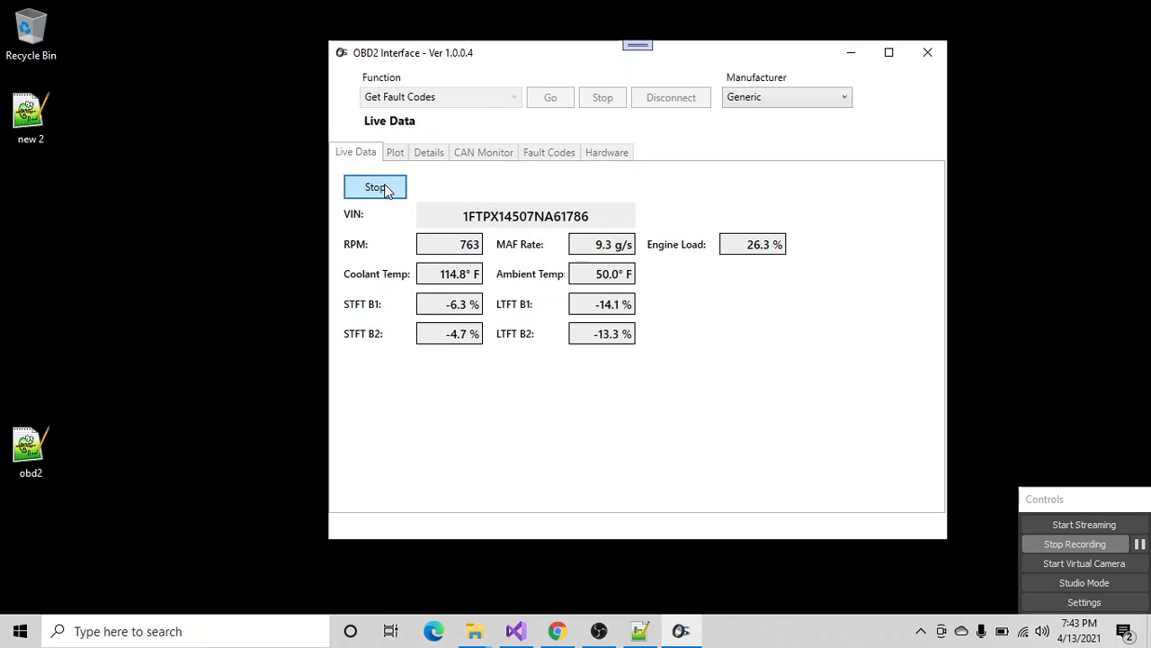
{"action": "left_click", "coordinate": [399, 191]}
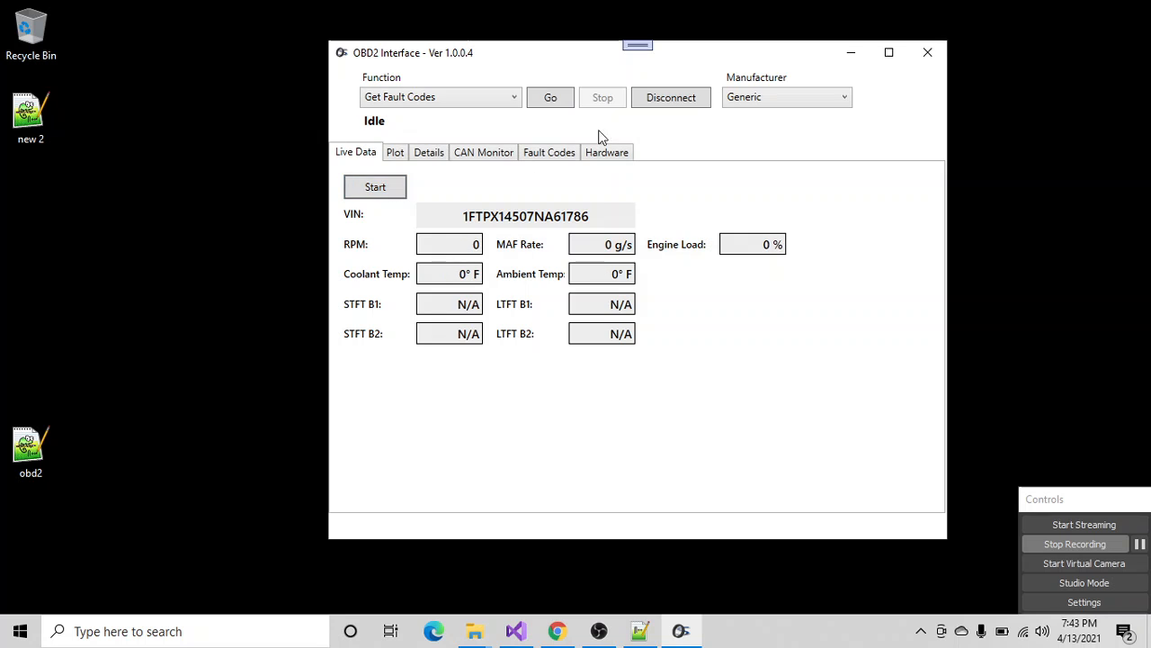
- Disconnect and reconnect the vehicle, accepting the connection checklist, and briefly run the live data readout
{"action": "left_click", "coordinate": [675, 98]}
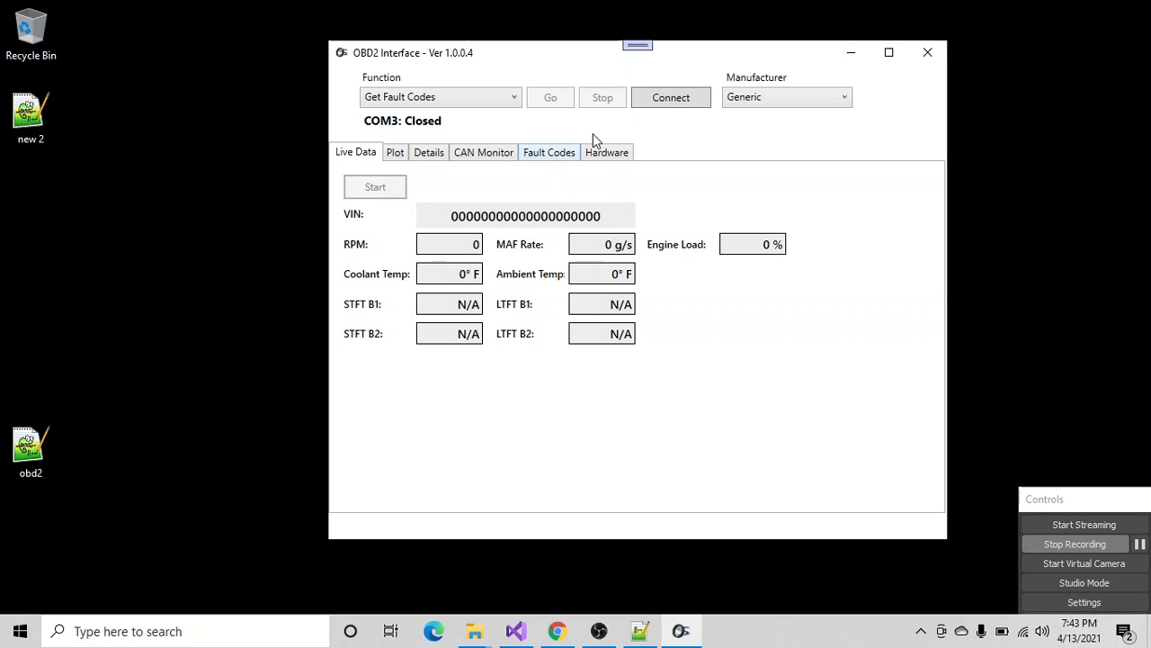
{"action": "left_click", "coordinate": [671, 97]}
{"action": "left_click", "coordinate": [587, 375]}
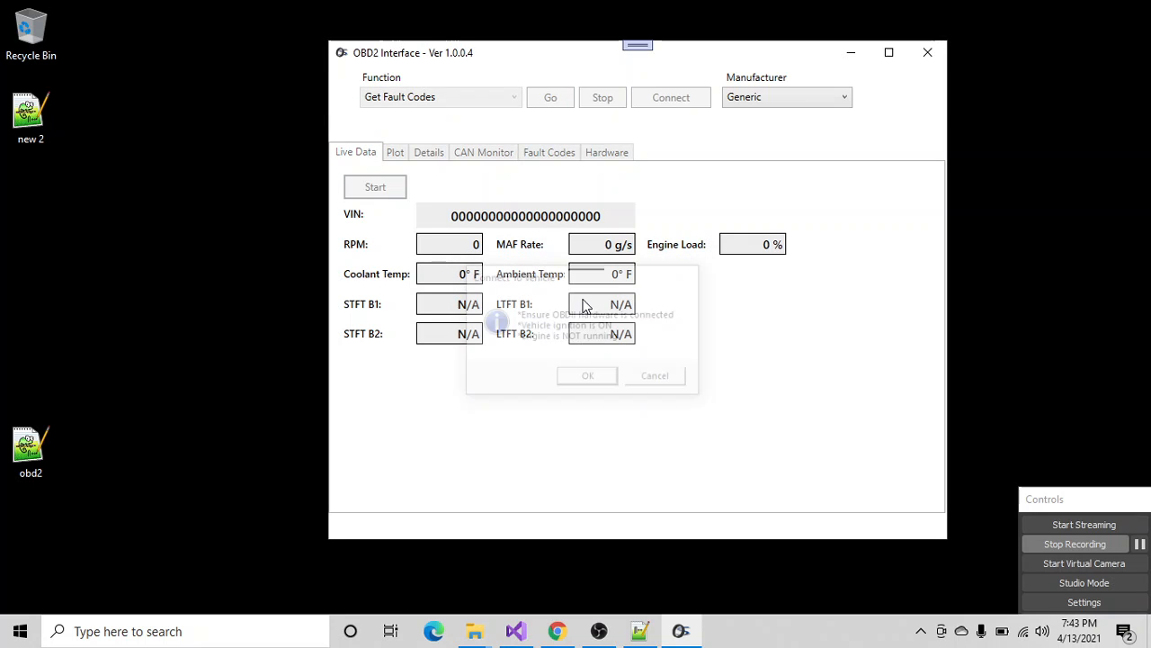
{"action": "left_click", "coordinate": [385, 187]}
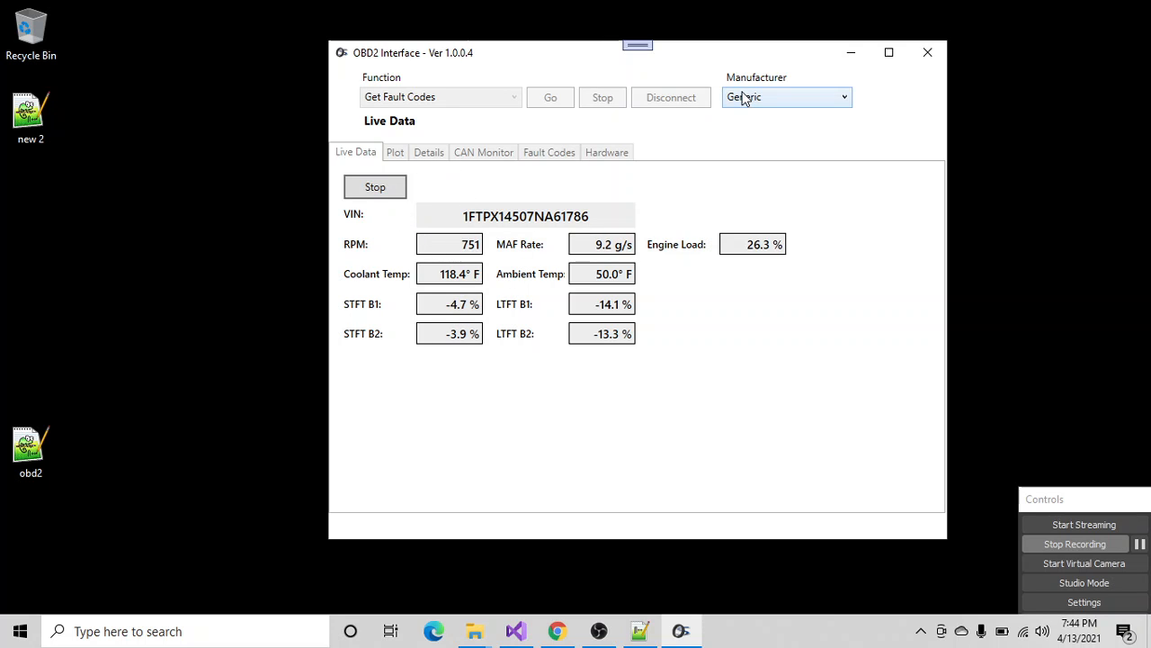
{"action": "left_click", "coordinate": [378, 190]}
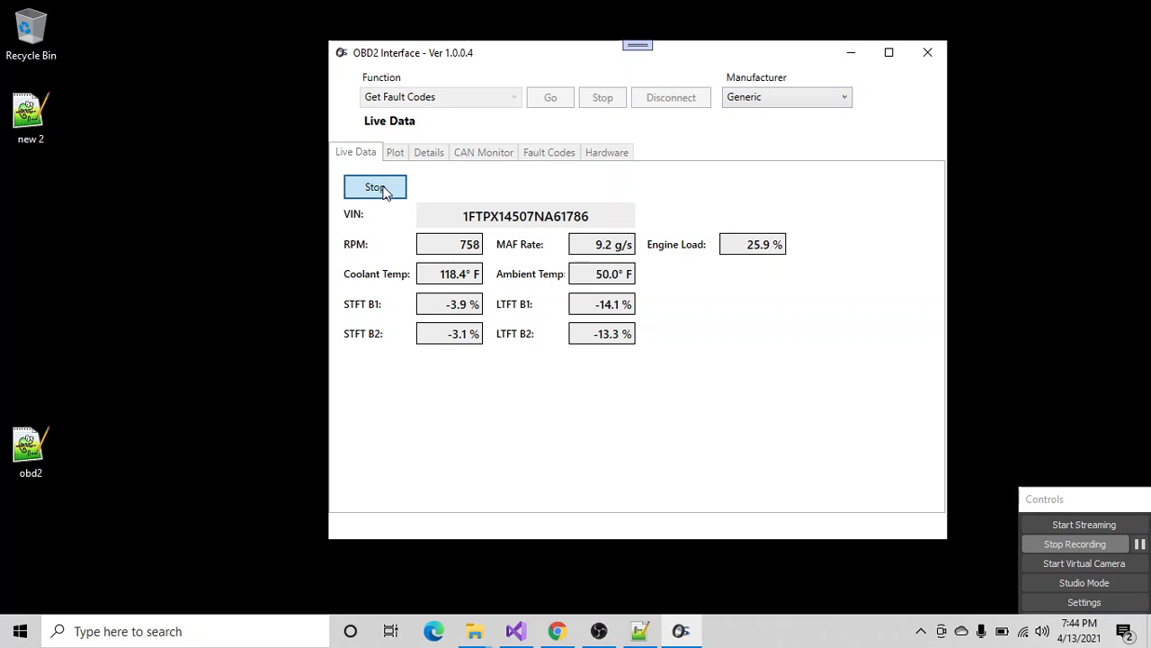
- View the fault code lookup page and rerun Get Fault Codes, checking which manufacturers are offered
{"action": "left_click", "coordinate": [548, 155]}
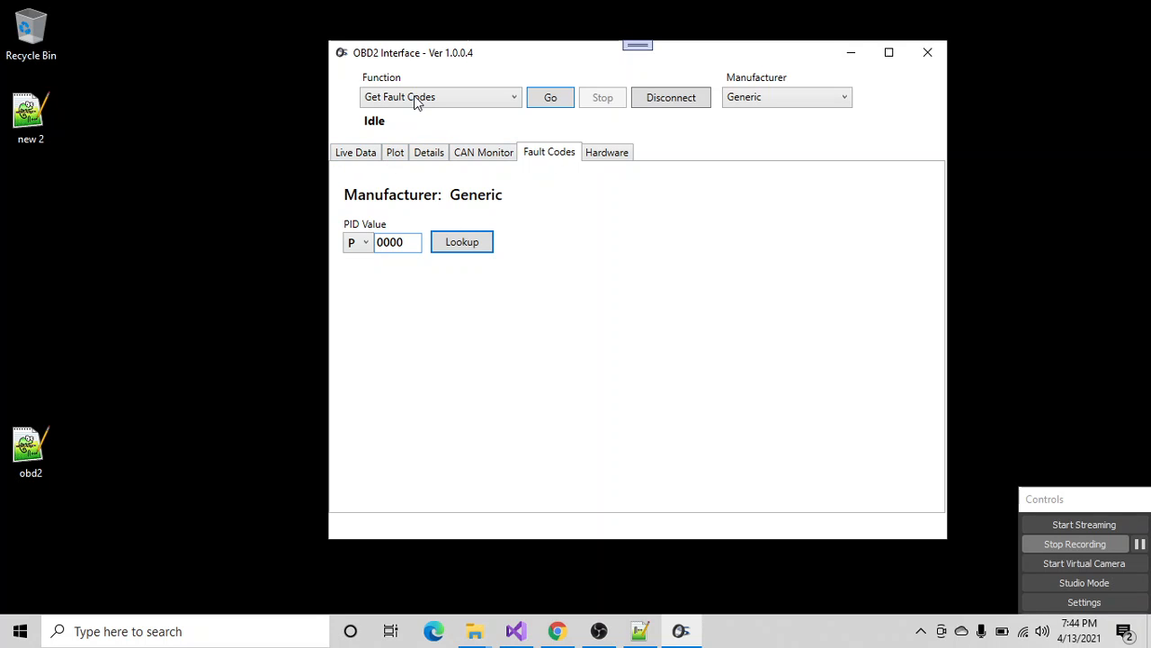
{"action": "left_click", "coordinate": [551, 97]}
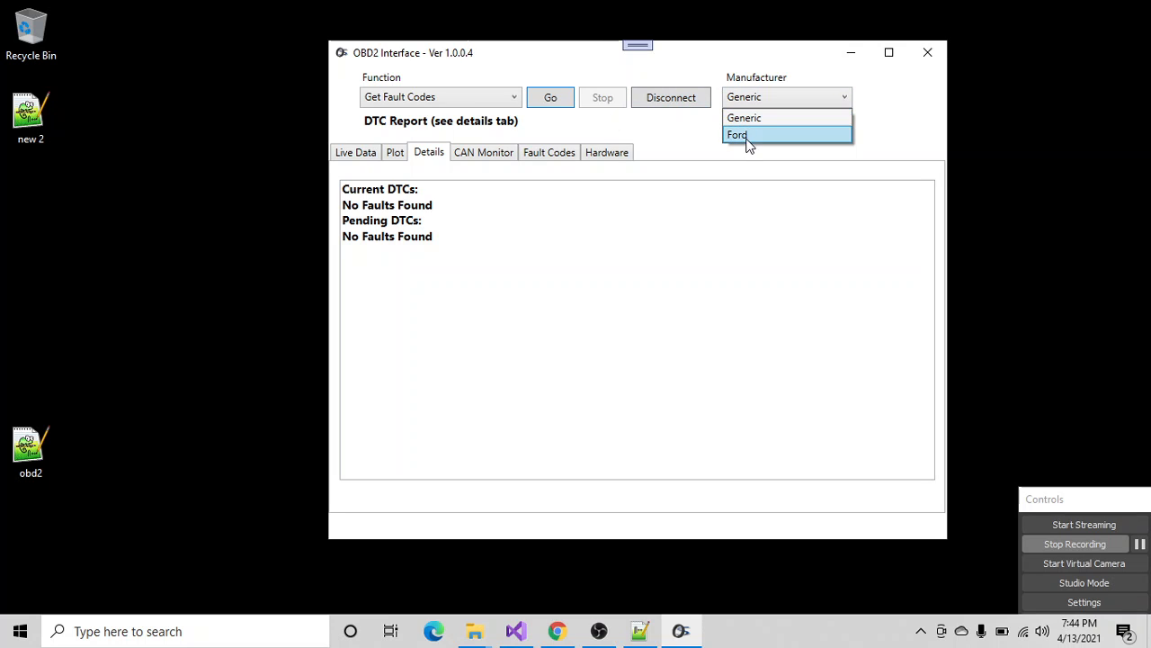
{"action": "left_click", "coordinate": [751, 97]}
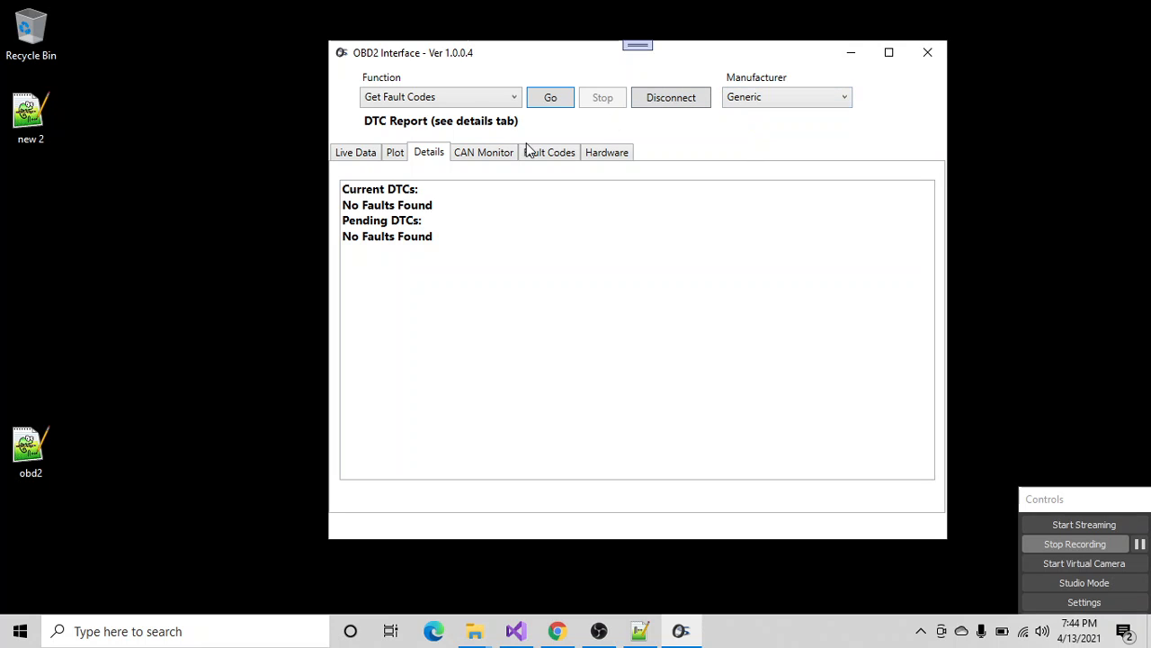
- Keep the manufacturer set to Generic and look up the description of fault code P0420
{"action": "left_click", "coordinate": [549, 155]}
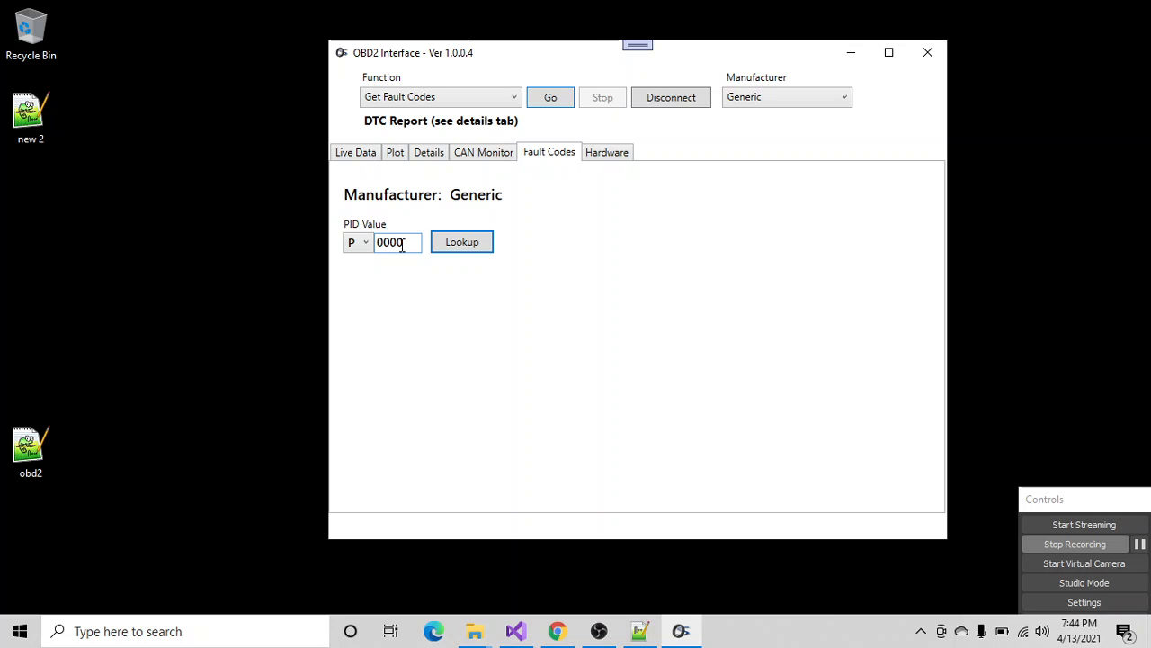
{"action": "left_click", "coordinate": [766, 100]}
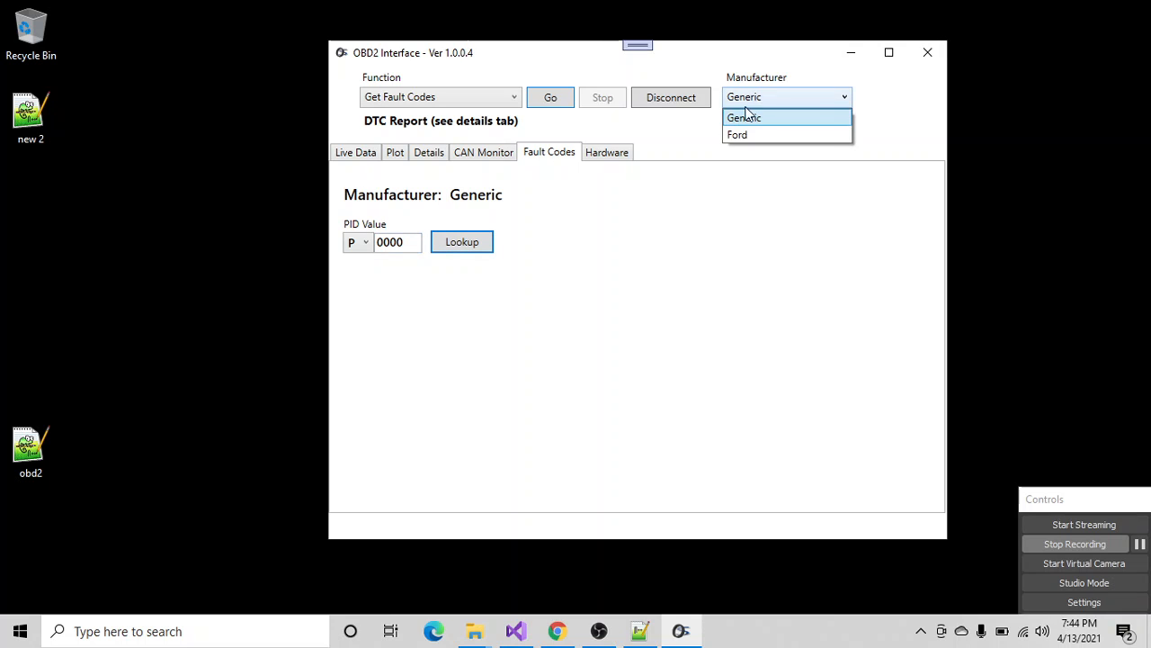
{"action": "left_click", "coordinate": [742, 120]}
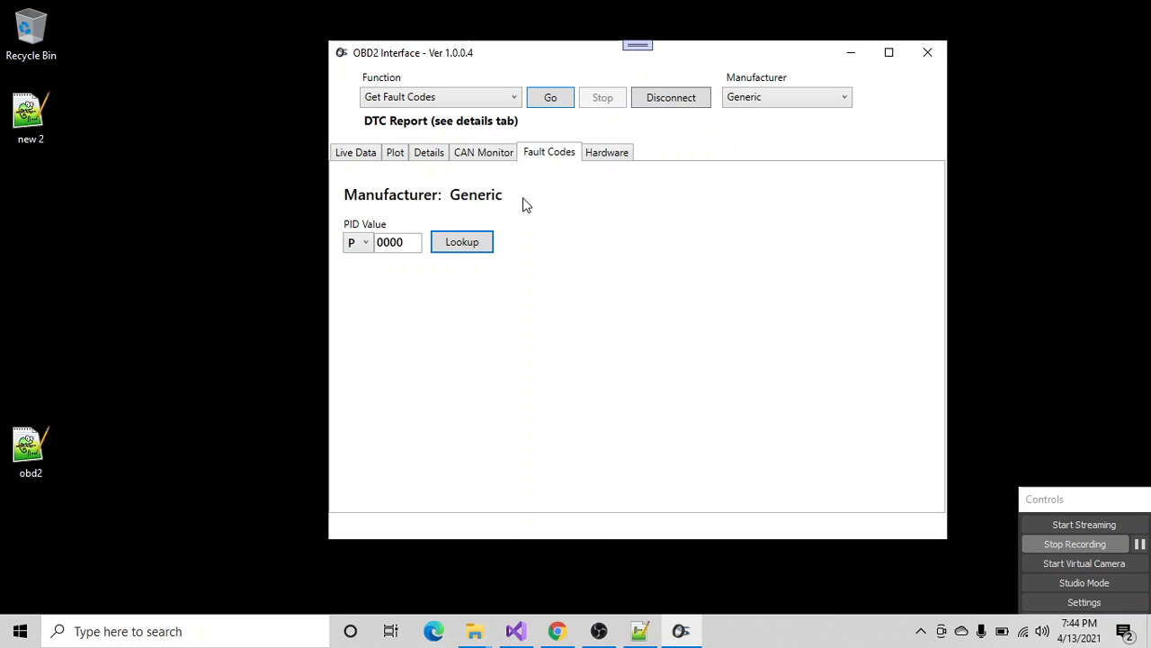
{"action": "double_click", "coordinate": [385, 246]}
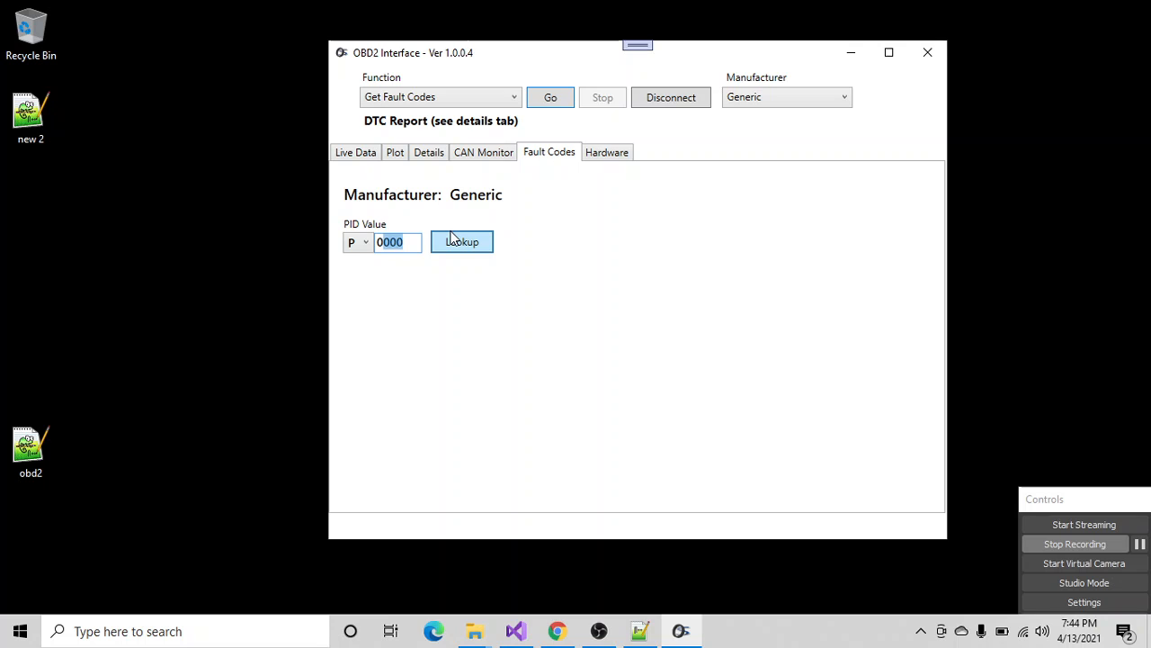
{"action": "type", "text": "042"}
{"action": "left_click", "coordinate": [473, 247]}
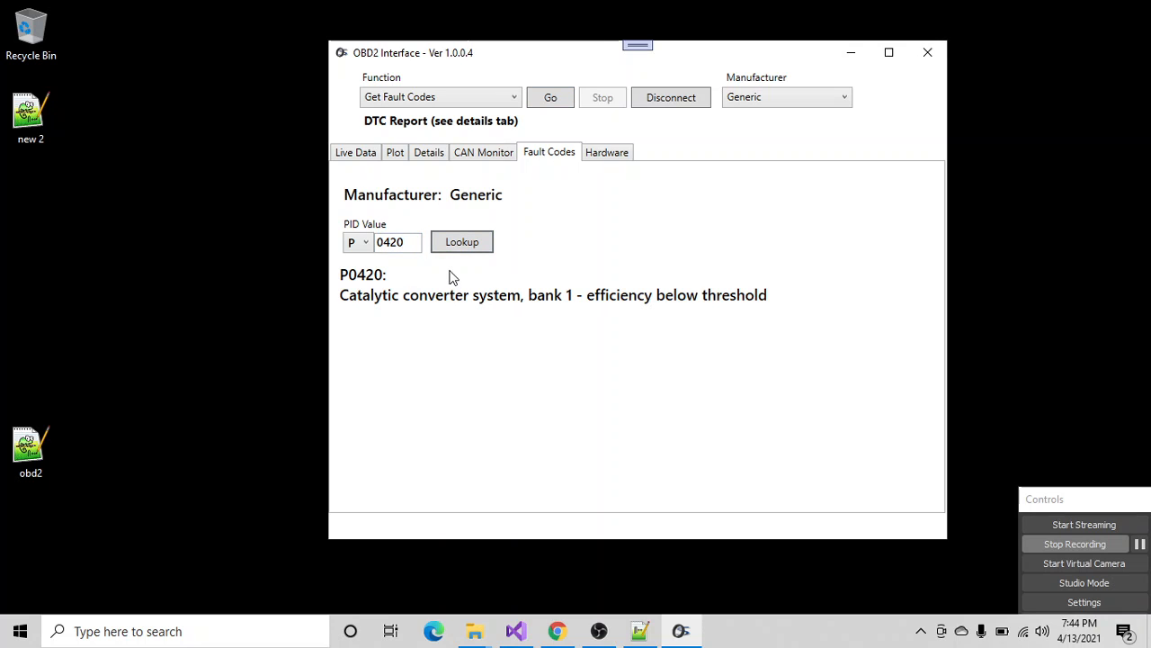
- Change the PID value to 0333 and look up the description of fault code P0333
{"action": "double_click", "coordinate": [386, 243]}
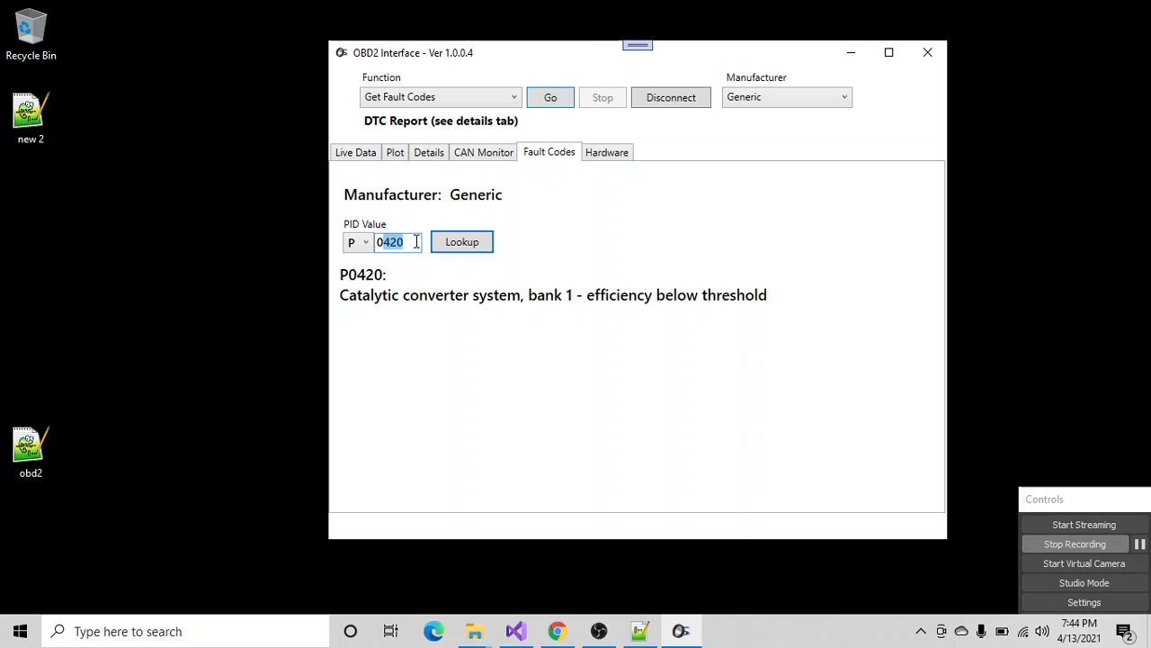
{"action": "type", "text": "0333"}
{"action": "left_click", "coordinate": [452, 243]}
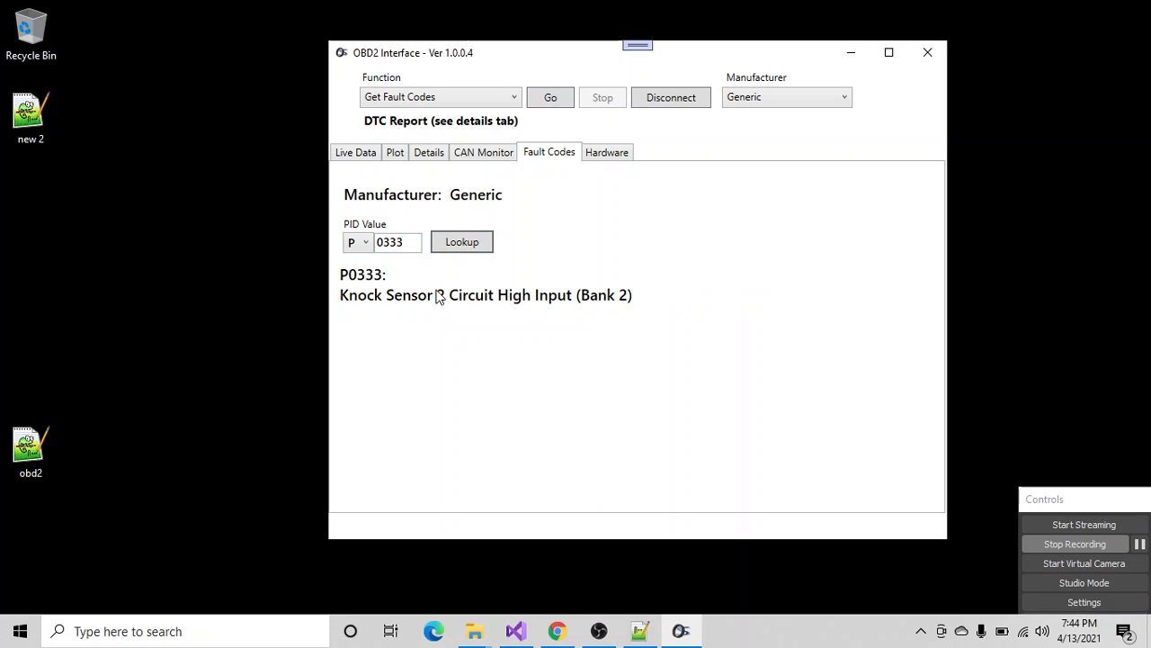
- Change the PID value to 0328 and look up the description of fault code P0328
{"action": "left_click_drag", "start_coordinate": [389, 243], "coordinate": [404, 238]}
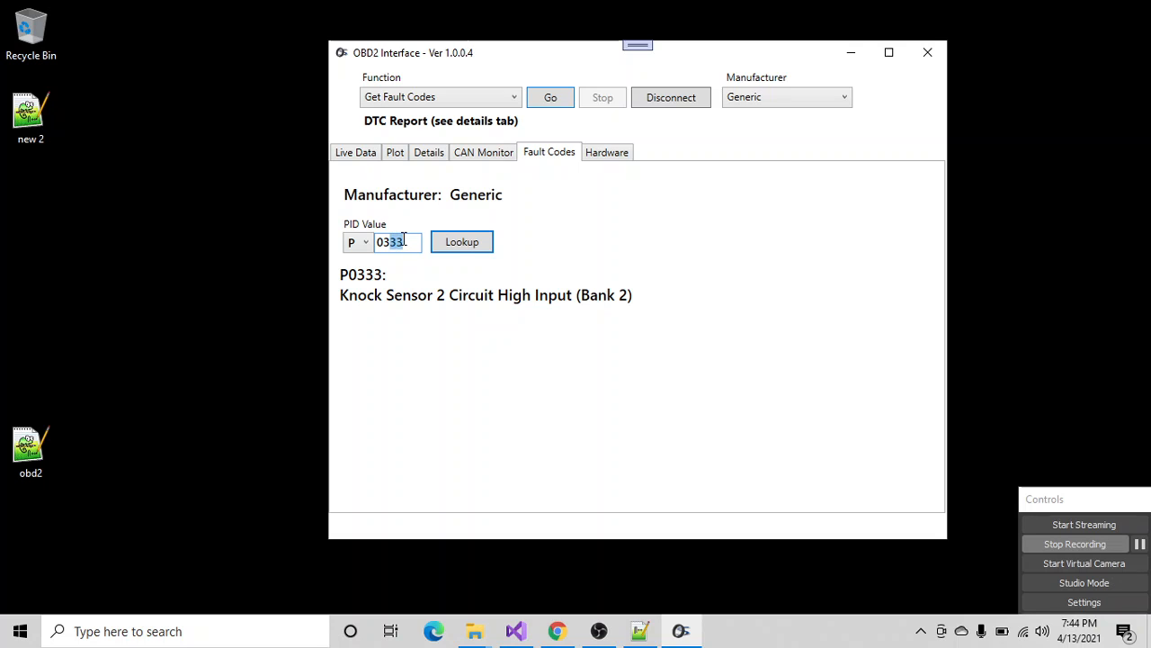
{"action": "type", "text": "28"}
{"action": "left_click", "coordinate": [460, 244]}
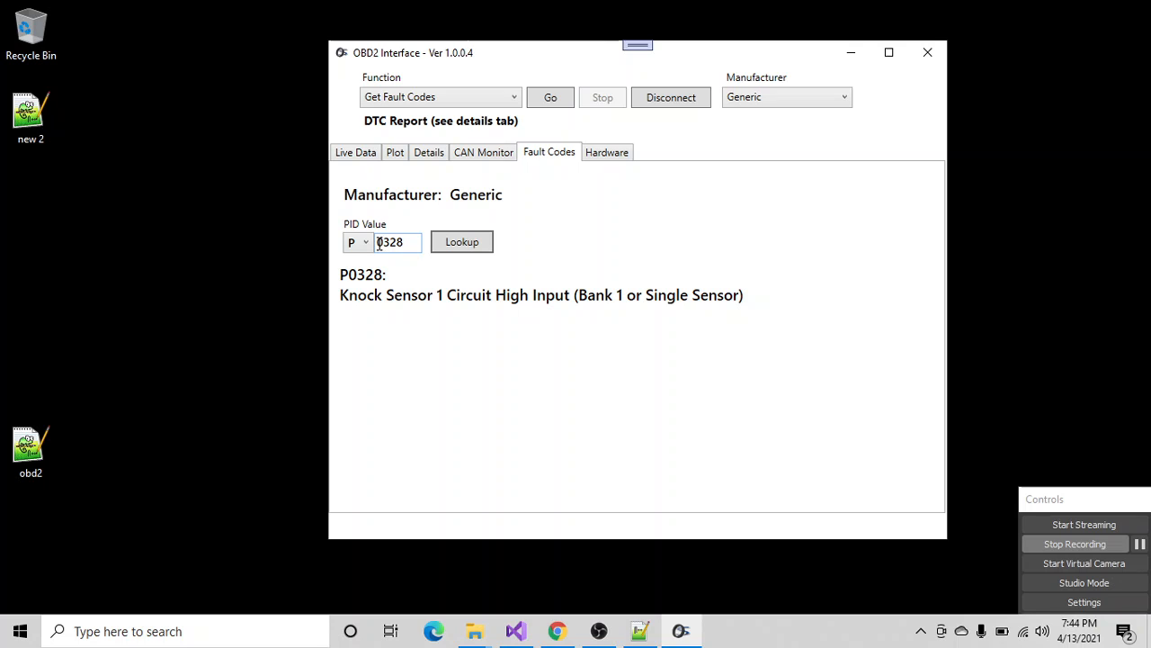
- Change the PID value to 1051 and look up fault code P1051 under the Generic manufacturer
{"action": "left_click_drag", "start_coordinate": [379, 240], "coordinate": [418, 239]}
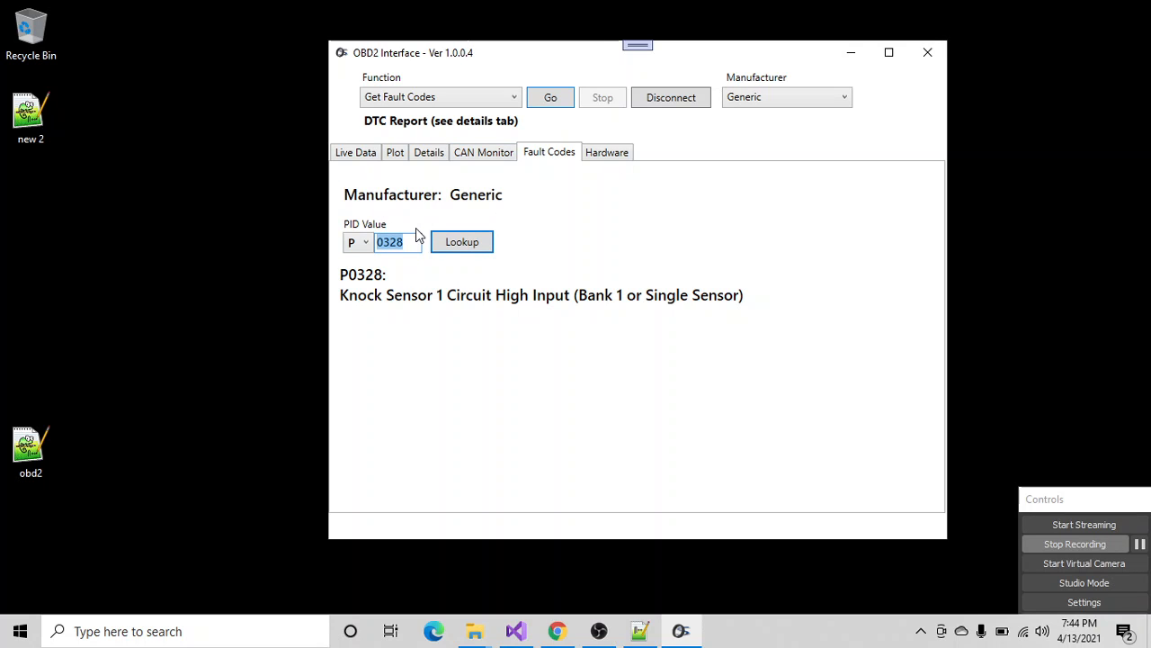
{"action": "type", "text": "1051"}
{"action": "left_click", "coordinate": [469, 242]}
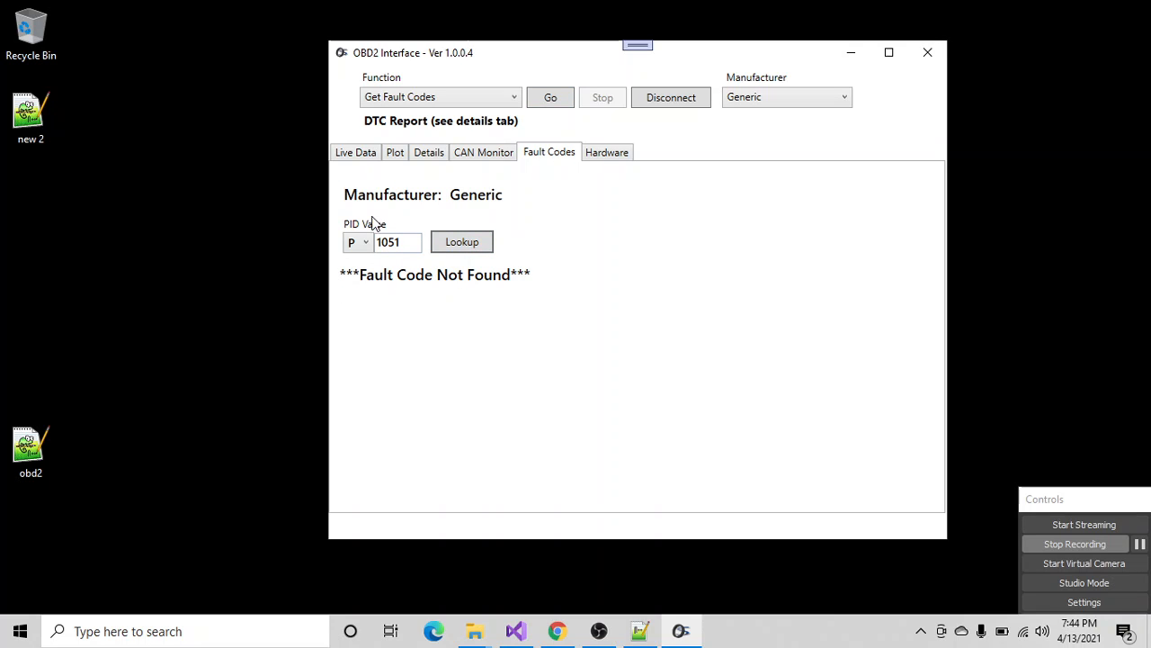
- Switch the manufacturer to Ford and look up the description of fault code P1051
{"action": "left_click", "coordinate": [753, 97]}
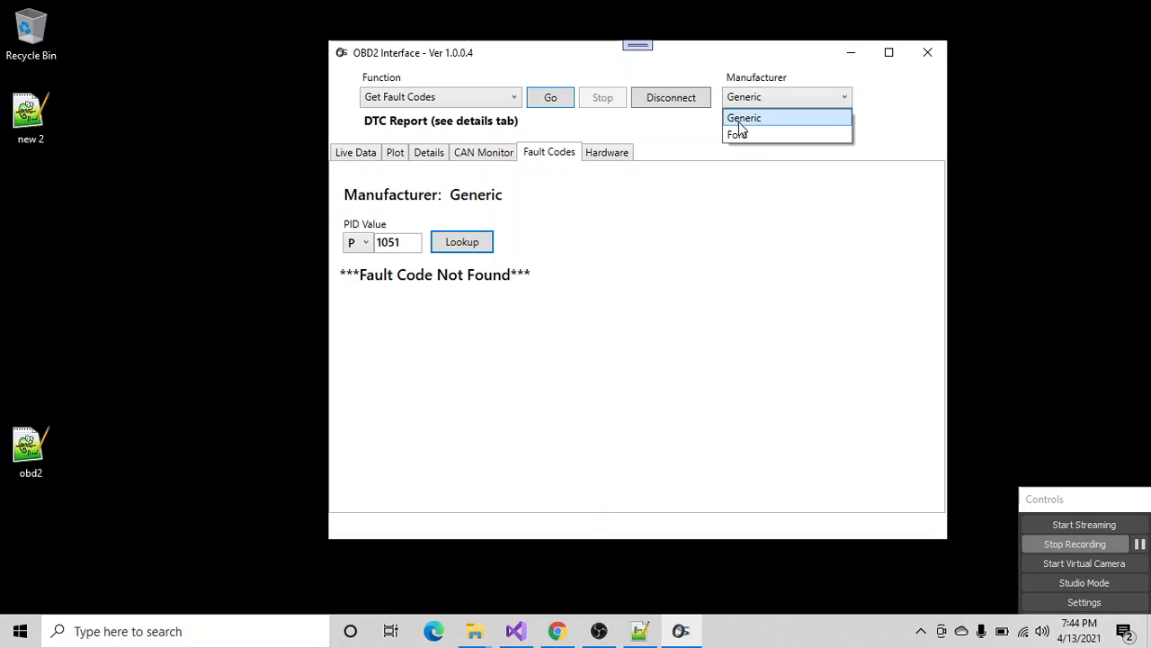
{"action": "left_click", "coordinate": [736, 133]}
{"action": "left_click", "coordinate": [464, 244]}
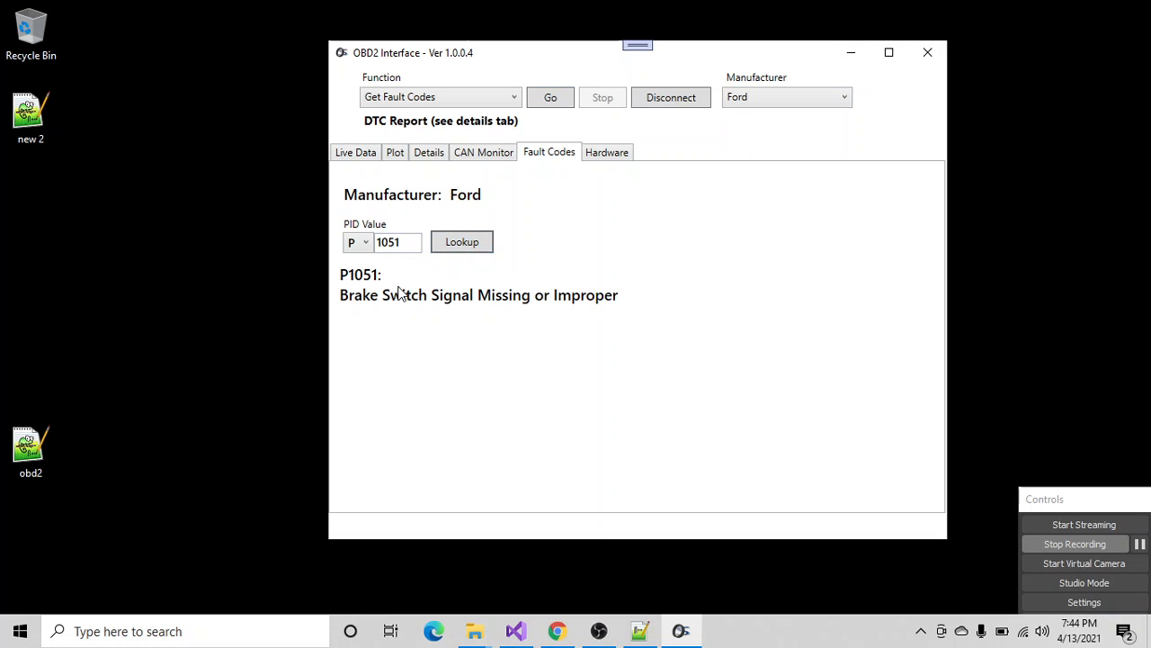
- Change the PID value to 1039 and look up the description of Ford fault code P1039
{"action": "double_click", "coordinate": [390, 240]}
{"action": "type", "text": "1039"}
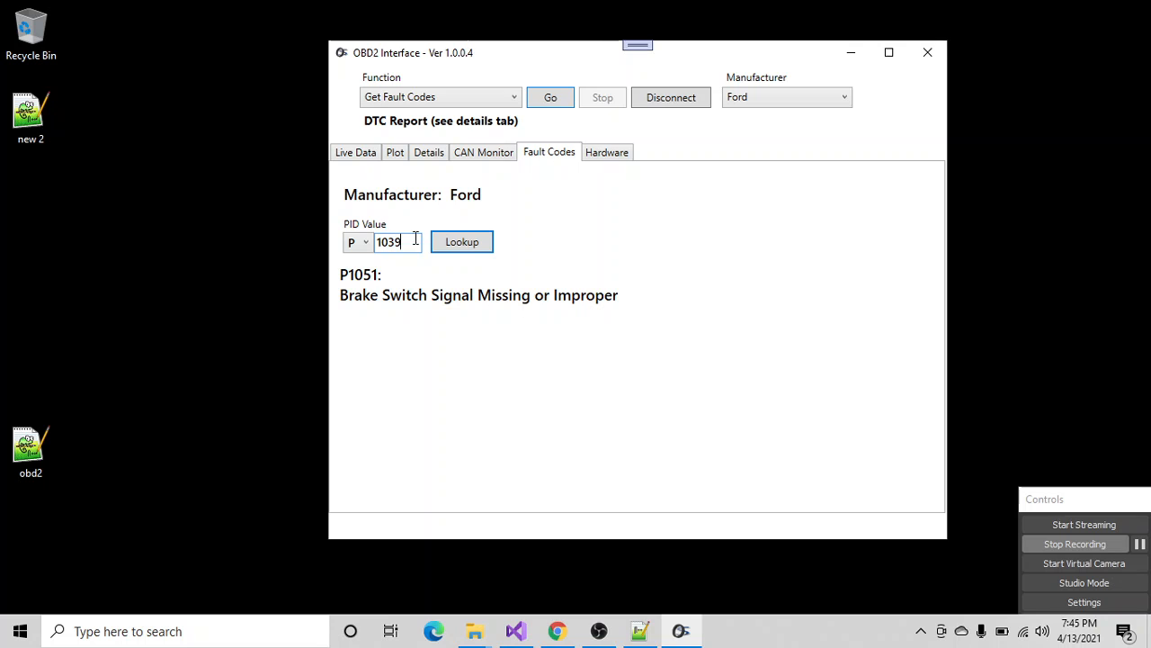
{"action": "left_click", "coordinate": [475, 242]}
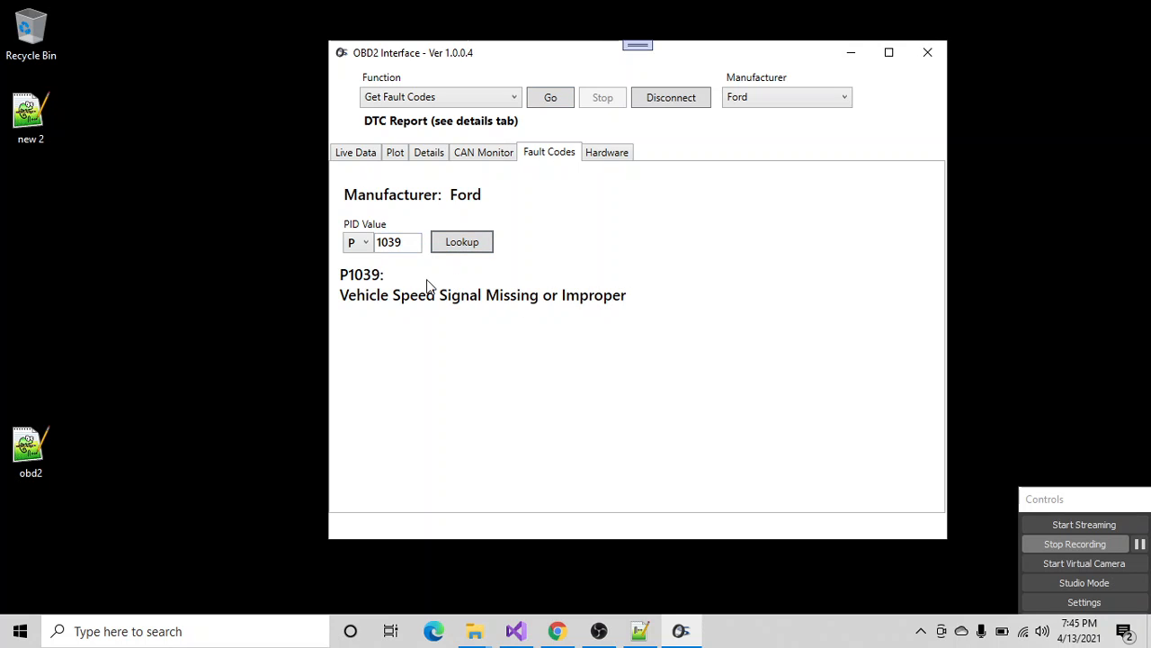
- Switch the manufacturer back to Generic and look up fault code P1039 again
{"action": "left_click", "coordinate": [744, 101]}
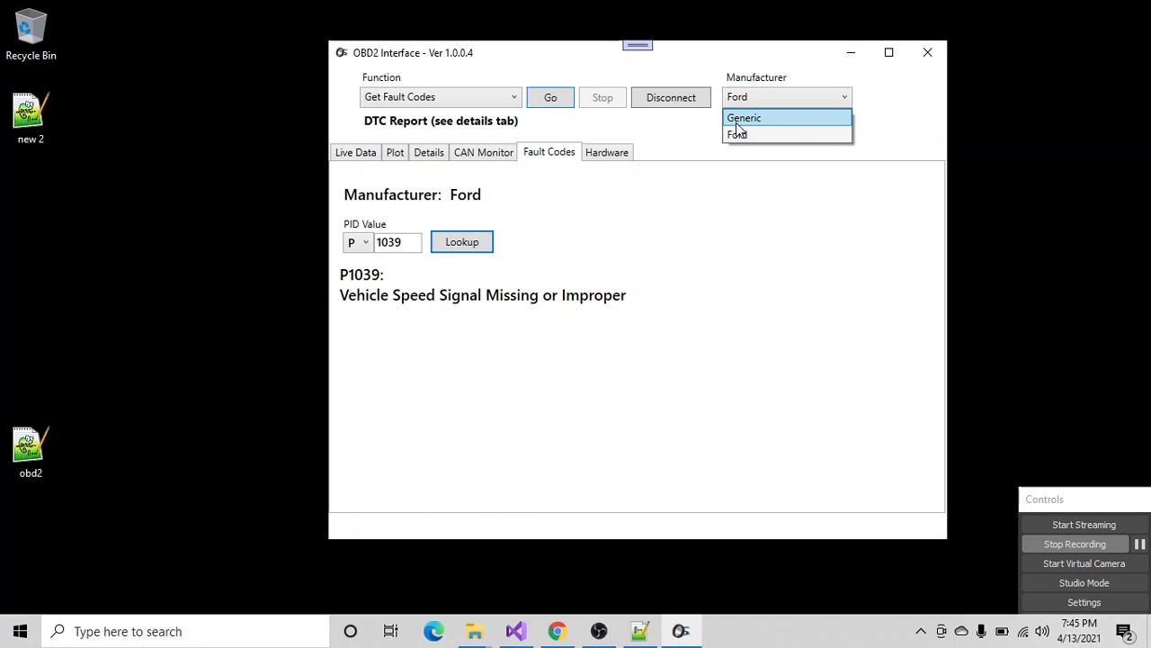
{"action": "left_click", "coordinate": [736, 118]}
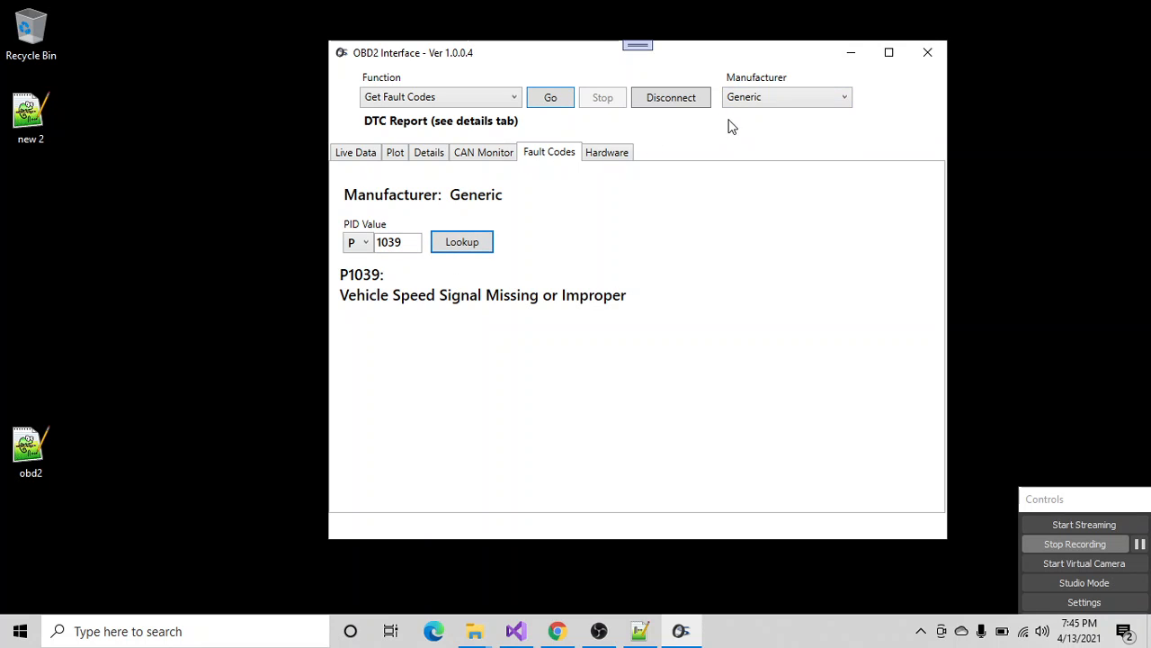
{"action": "left_click", "coordinate": [469, 247]}
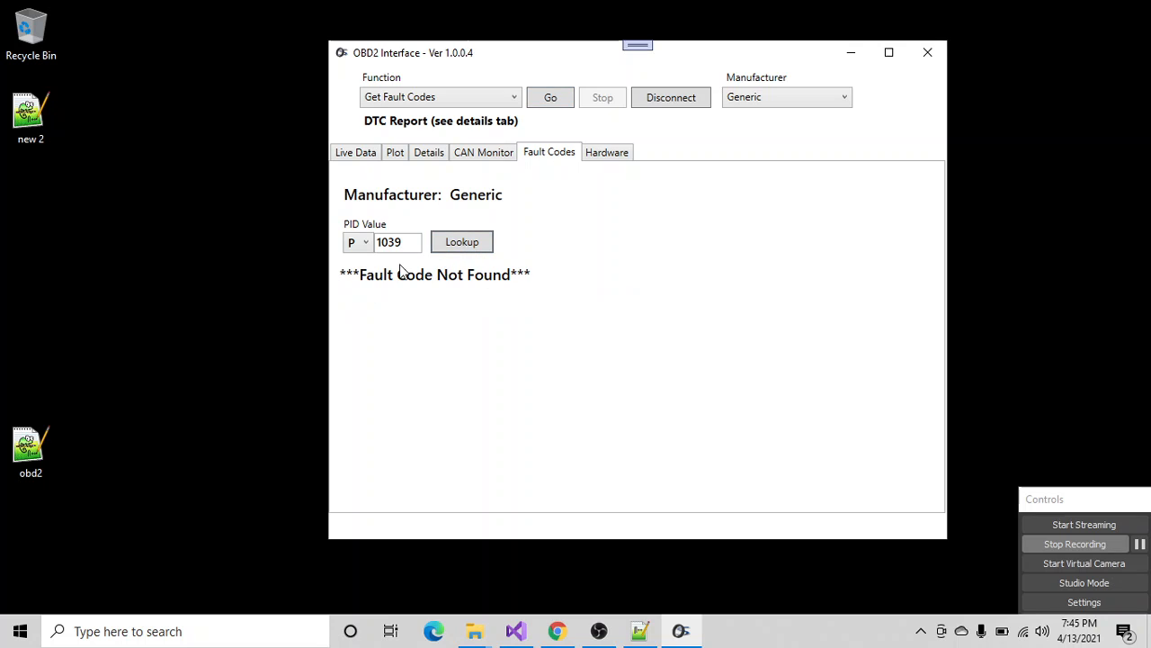
{"action": "left_click", "coordinate": [750, 99]}
{"action": "left_click", "coordinate": [749, 97]}
- View the CAN monitor page and its log, then return to the monitor view
{"action": "left_click", "coordinate": [490, 160]}
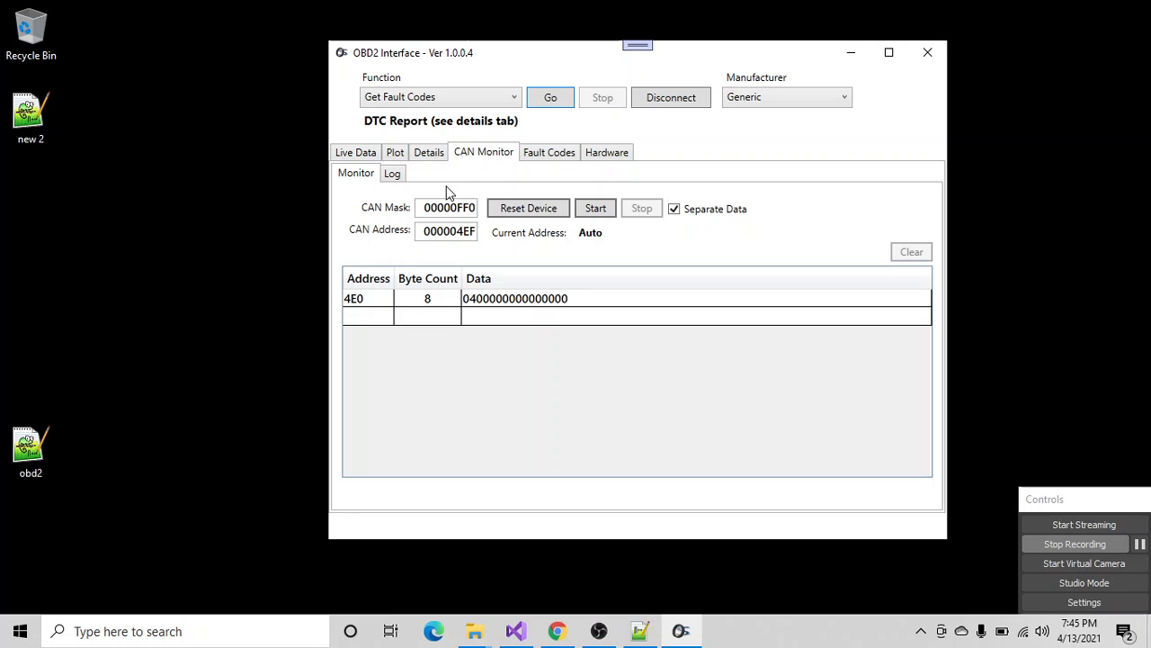
{"action": "left_click", "coordinate": [392, 174]}
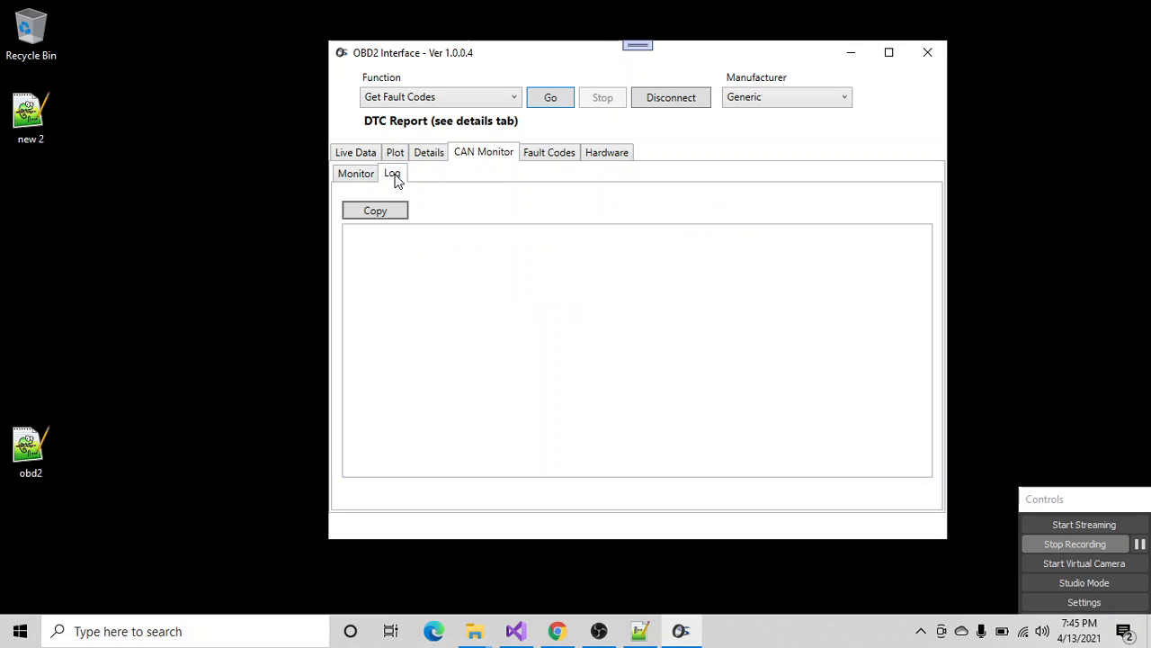
{"action": "left_click", "coordinate": [358, 175]}
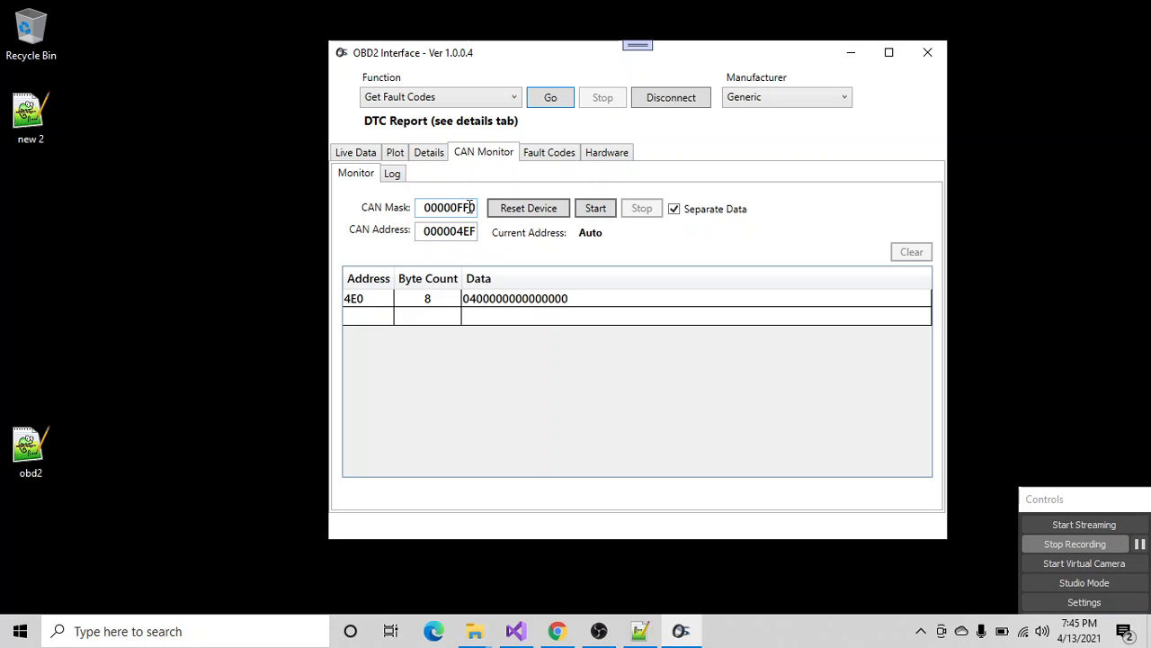
- Open the obd2 desktop file in Notepad++, examine the Impala and F150 CAN address notes, and return to OBD2 Interface
{"action": "left_click", "coordinate": [32, 447]}
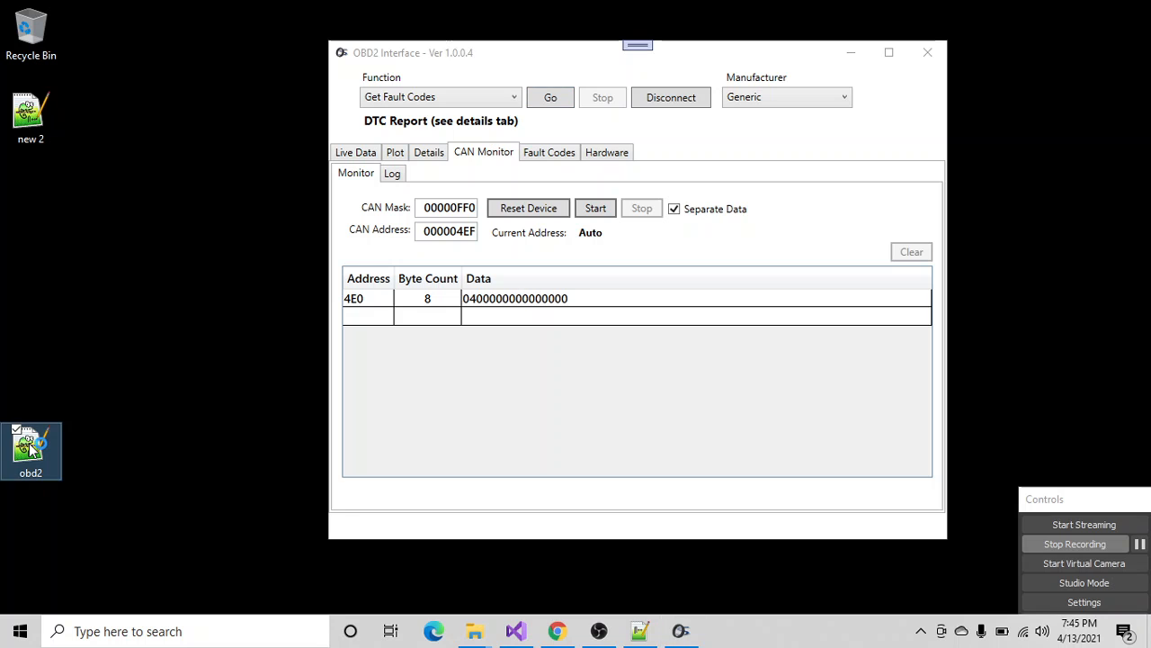
{"action": "double_click", "coordinate": [32, 447]}
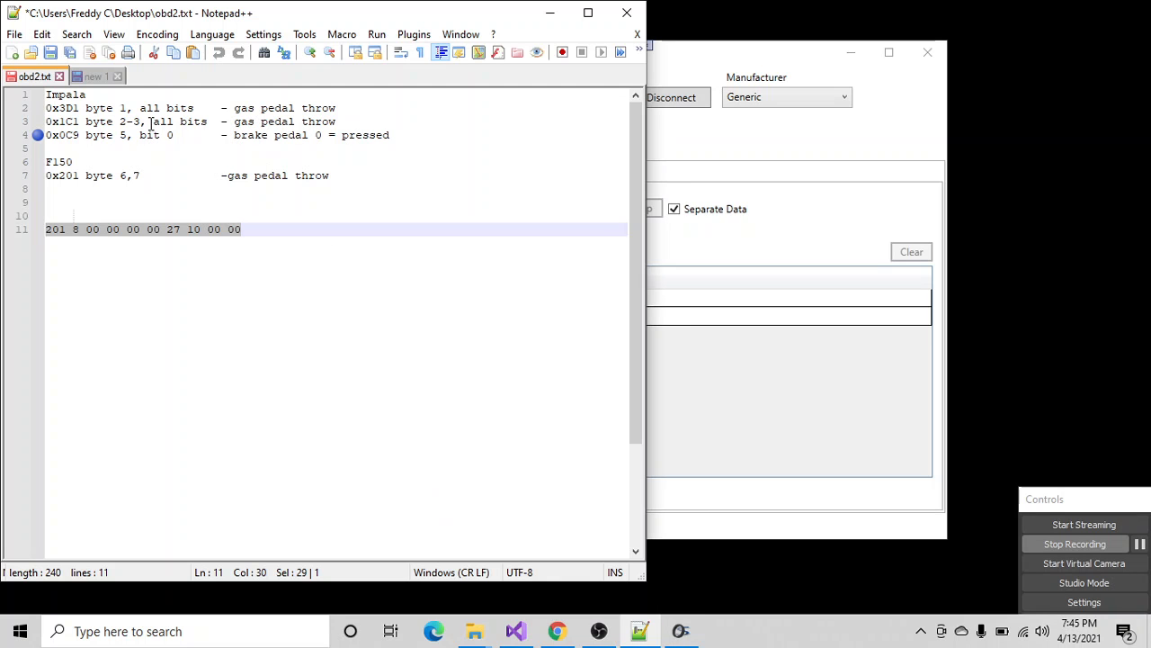
{"action": "left_click_drag", "start_coordinate": [46, 161], "coordinate": [339, 173]}
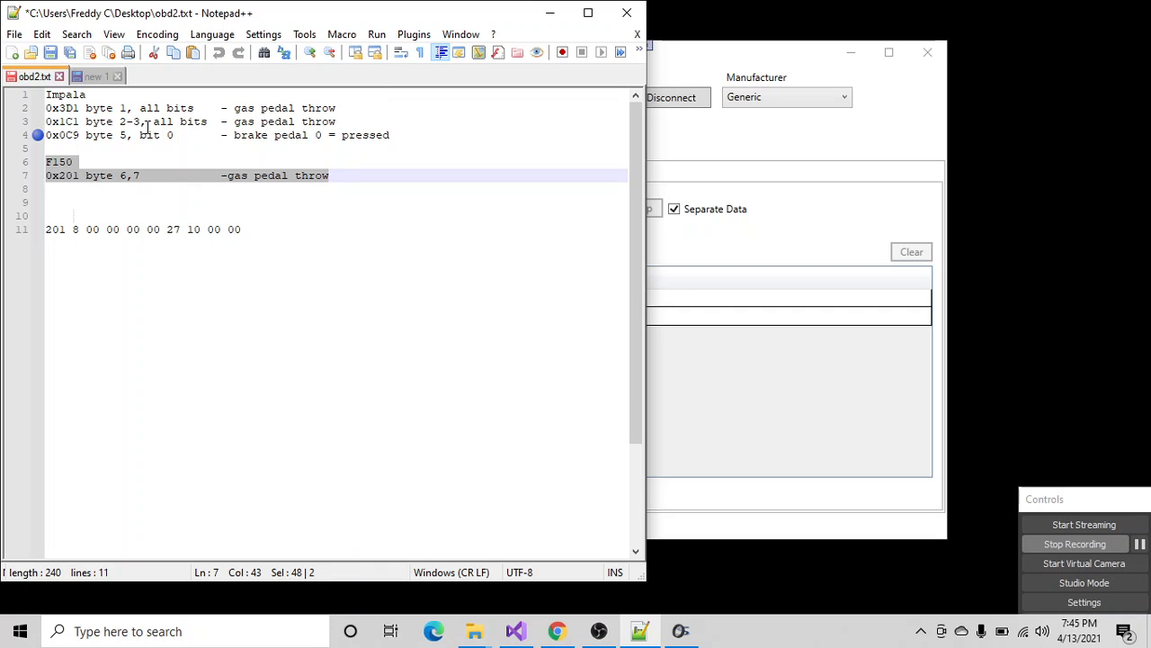
{"action": "left_click_drag", "start_coordinate": [400, 128], "coordinate": [39, 95]}
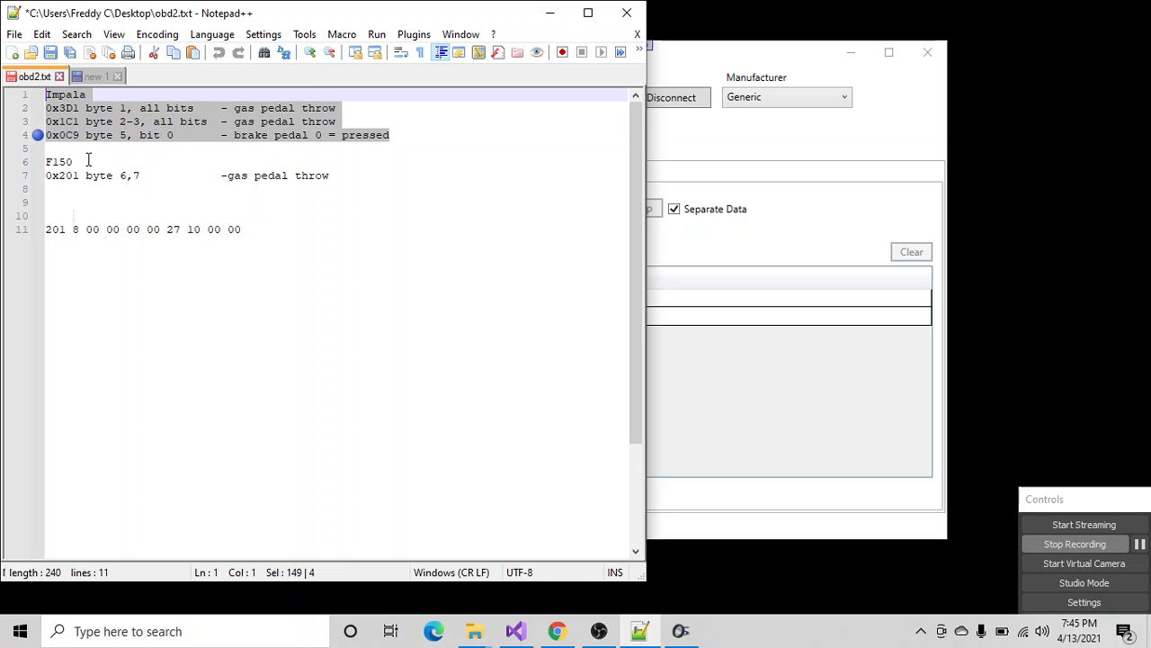
{"action": "left_click_drag", "start_coordinate": [45, 162], "coordinate": [341, 177]}
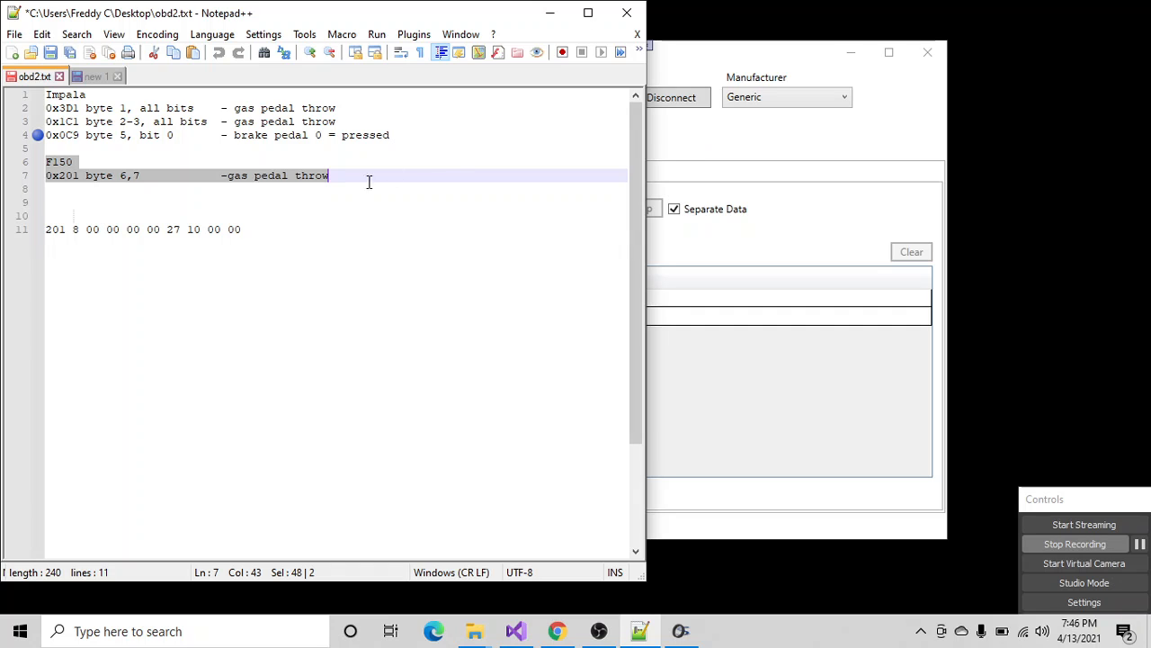
{"action": "left_click", "coordinate": [681, 146]}
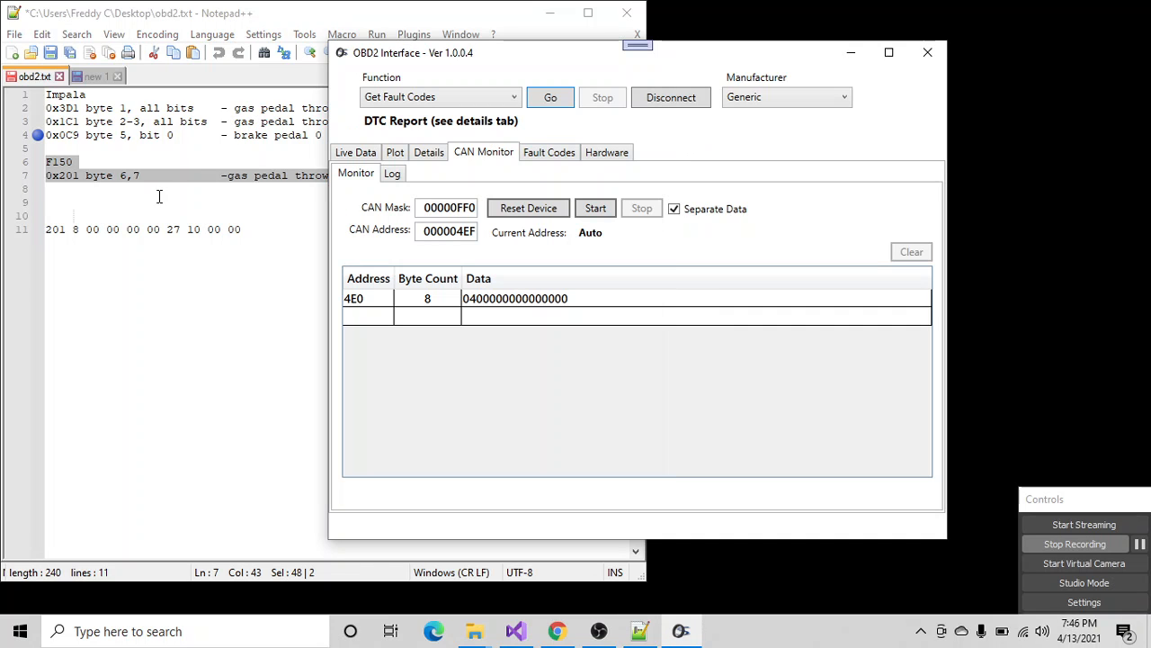
- Set the CAN address to 000007FF and start CAN monitoring
{"action": "left_click_drag", "start_coordinate": [428, 234], "coordinate": [491, 235]}
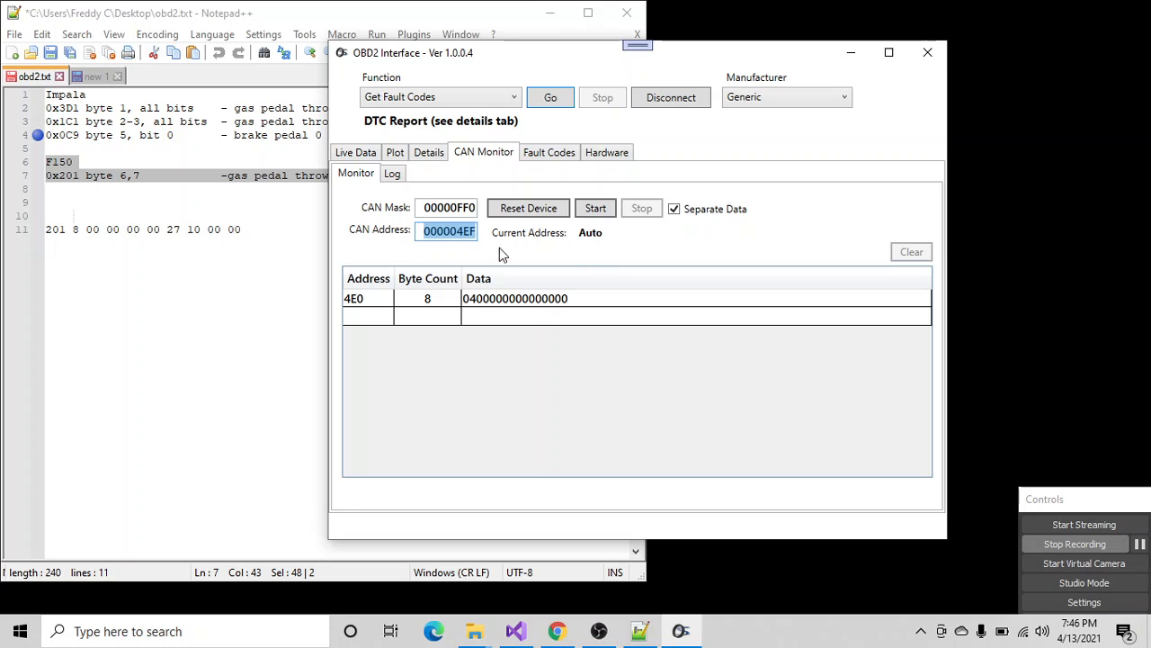
{"action": "left_click", "coordinate": [454, 237]}
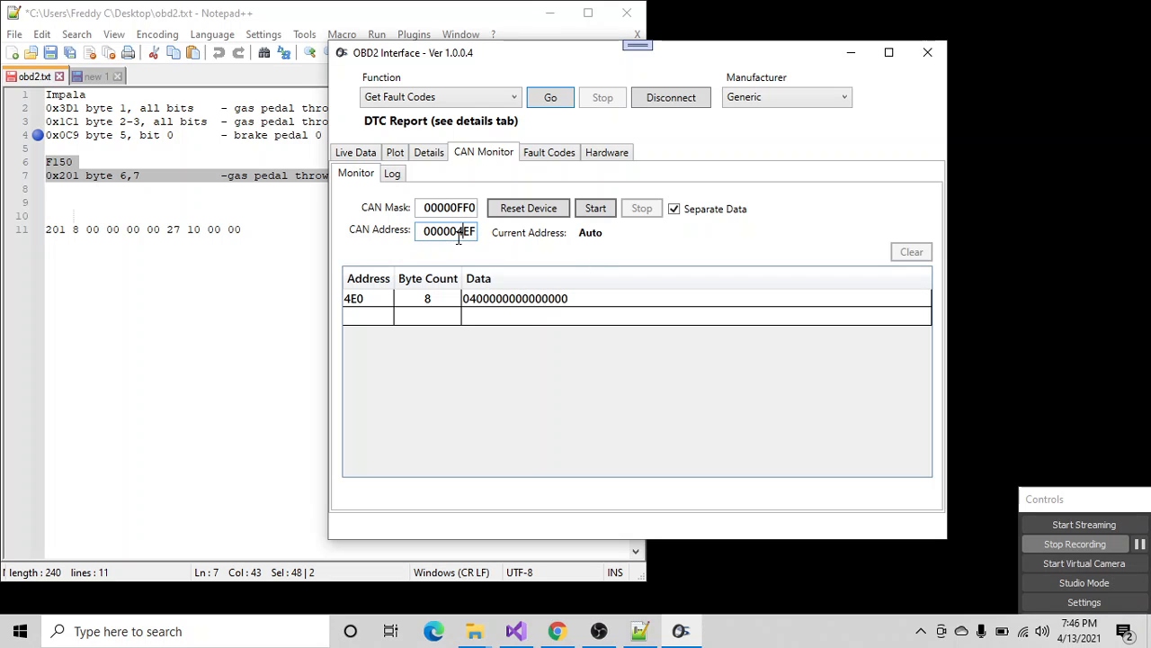
{"action": "left_click_drag", "start_coordinate": [455, 231], "coordinate": [480, 234]}
{"action": "type", "text": "FD"}
{"action": "left_click_drag", "start_coordinate": [460, 232], "coordinate": [522, 232]}
{"action": "type", "text": "7FF"}
{"action": "left_click", "coordinate": [589, 209]}
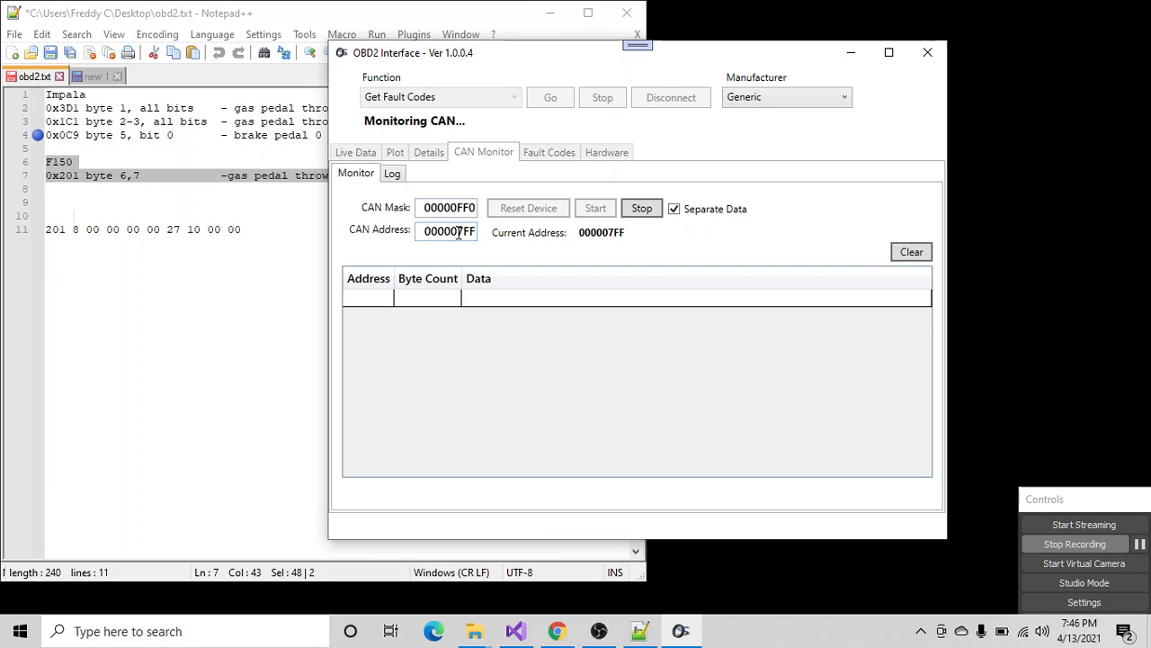
- Set the CAN mask to 00000FFF and the CAN address to 00000201, and restart the monitor
{"action": "left_click_drag", "start_coordinate": [459, 233], "coordinate": [475, 206]}
{"action": "type", "text": "F"}
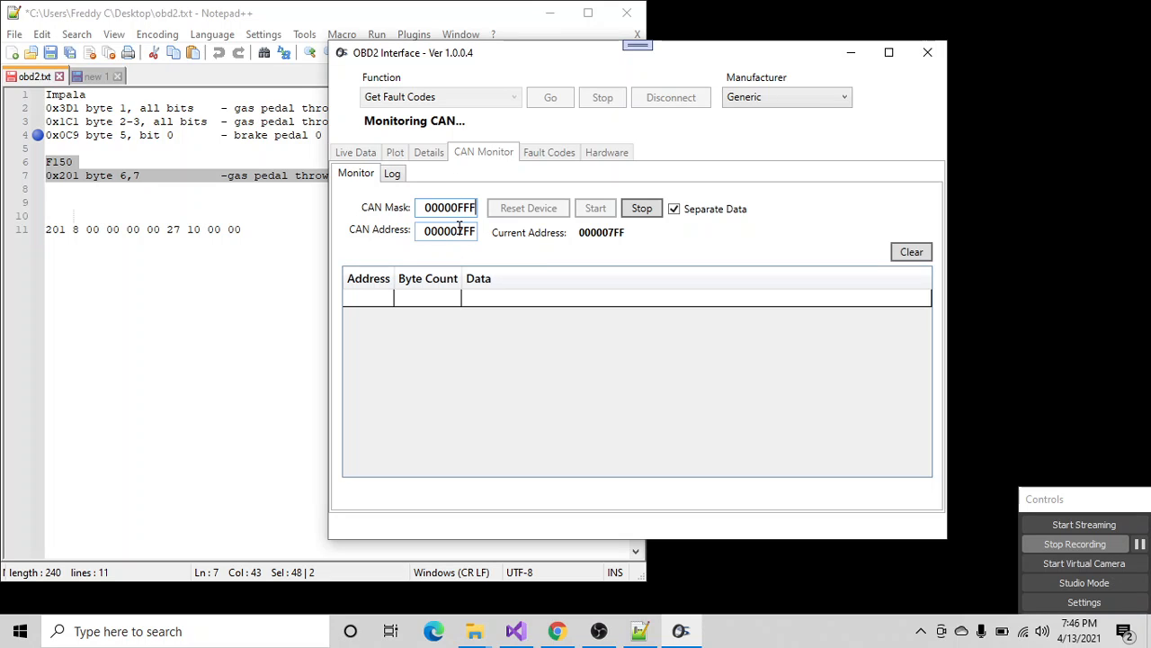
{"action": "left_click_drag", "start_coordinate": [461, 231], "coordinate": [475, 235]}
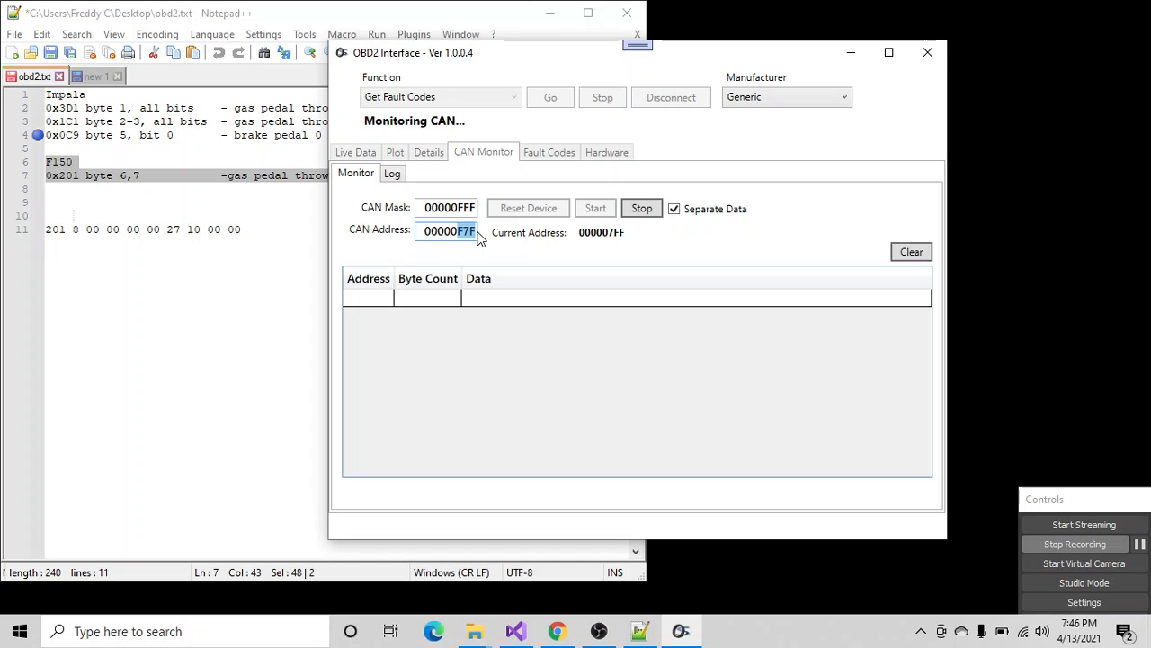
{"action": "type", "text": "29"}
{"action": "key", "text": "BackSpace"}
{"action": "type", "text": "01"}
{"action": "left_click", "coordinate": [644, 213]}
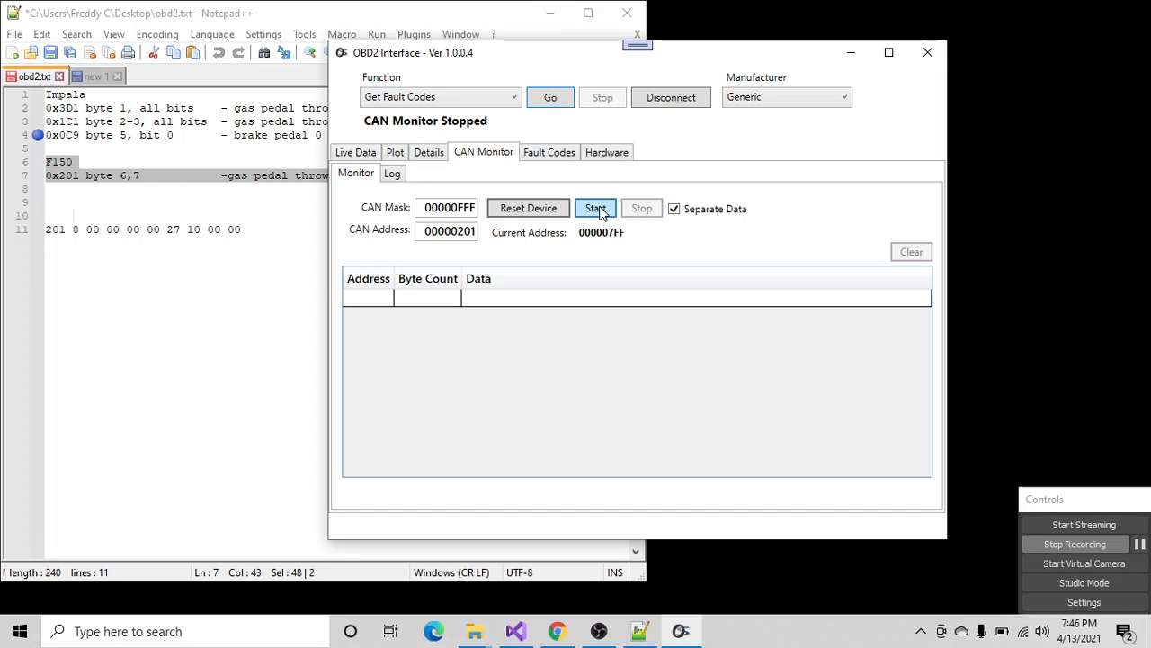
{"action": "left_click", "coordinate": [599, 210]}
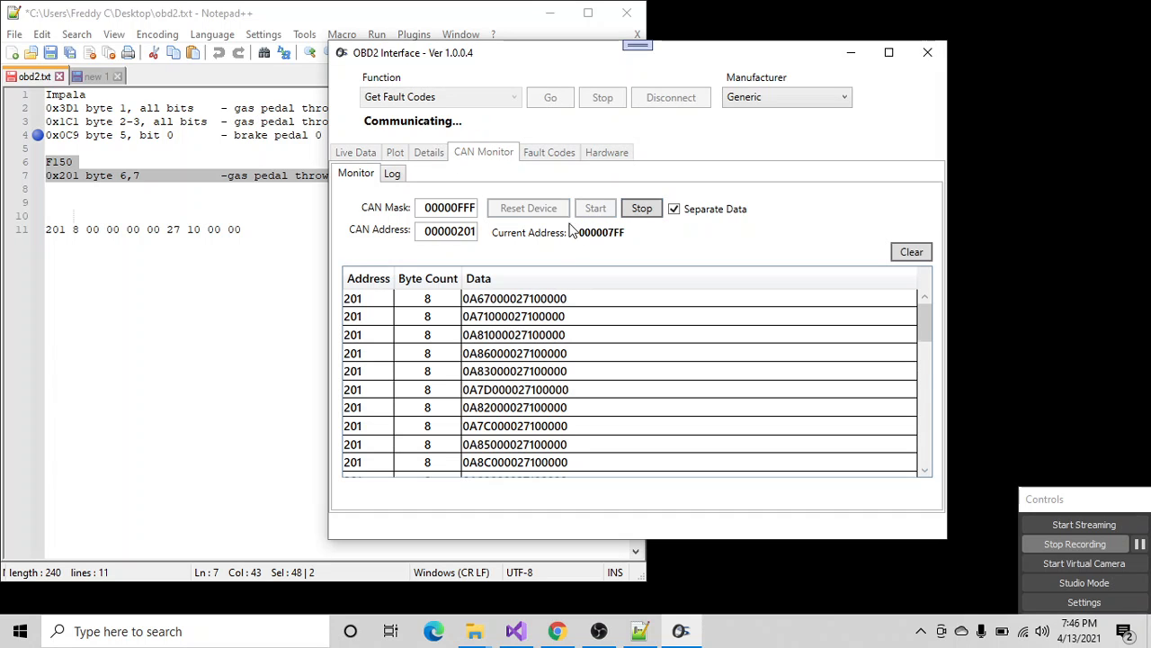
- Look through the received data rows, turn off Separate Data, and restart the CAN monitor
{"action": "scroll", "coordinate": [540, 373], "scroll_direction": "down", "scroll_amount": 6}
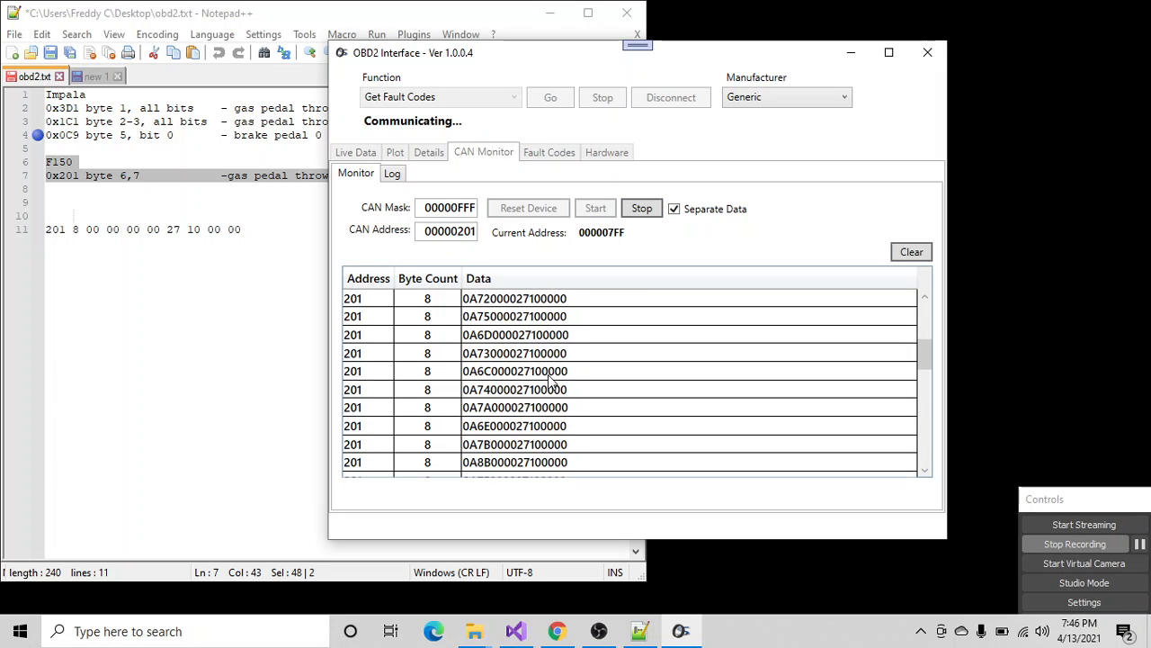
{"action": "scroll", "coordinate": [558, 385], "scroll_direction": "up", "scroll_amount": 3}
{"action": "scroll", "coordinate": [360, 310], "scroll_direction": "down", "scroll_amount": 3}
{"action": "left_click", "coordinate": [673, 209]}
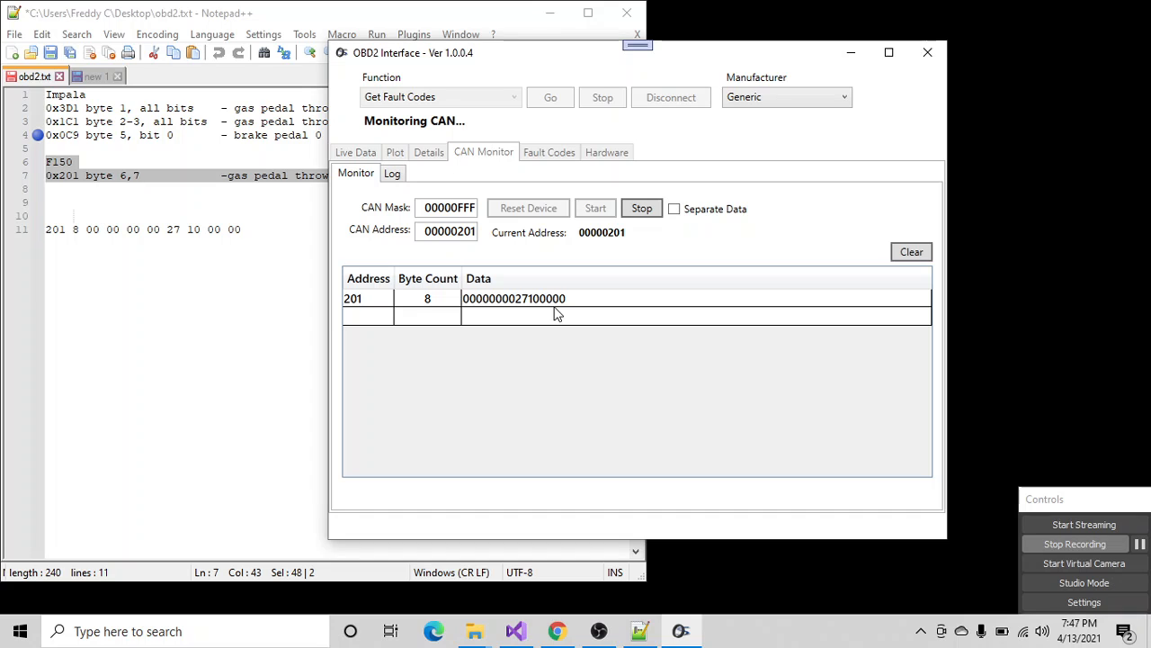
{"action": "left_click", "coordinate": [641, 208]}
{"action": "left_click", "coordinate": [595, 209]}
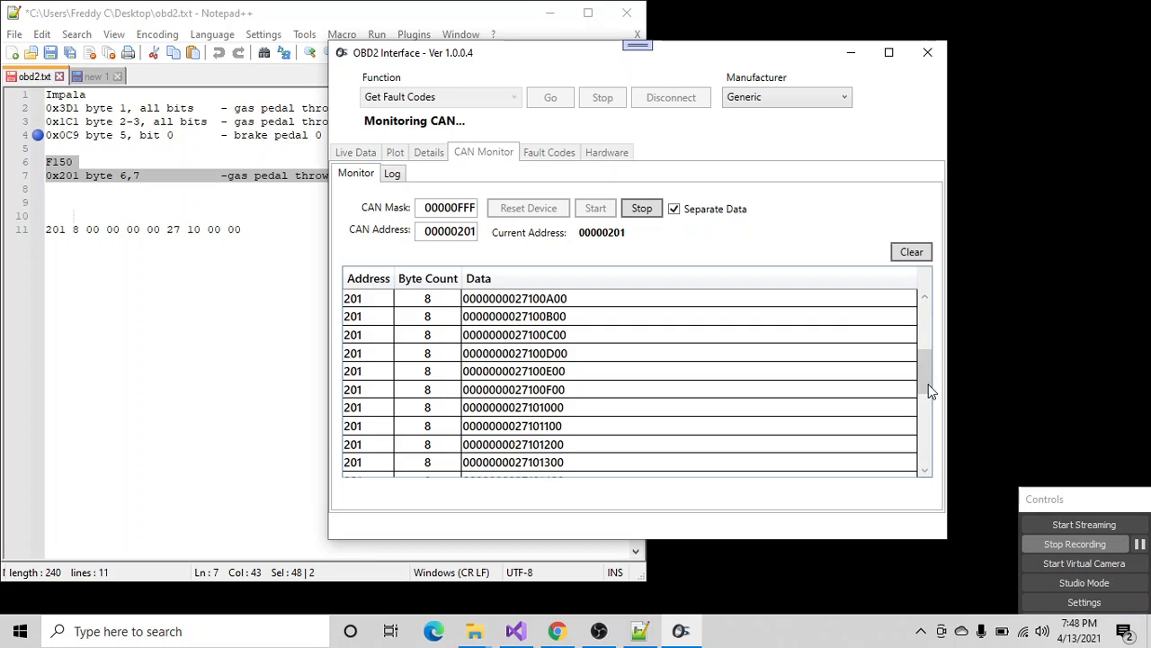
- Examine the separated data rows captured for address 201 and clear the list
{"action": "left_click_drag", "start_coordinate": [928, 390], "coordinate": [889, 387]}
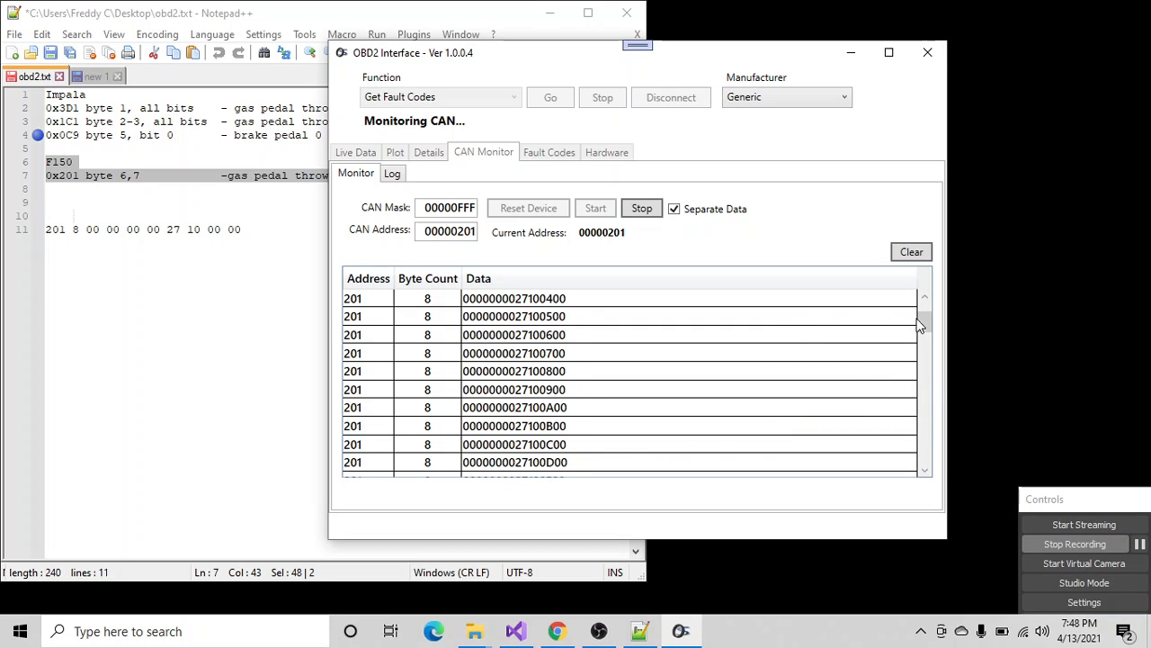
{"action": "left_click_drag", "start_coordinate": [920, 326], "coordinate": [927, 463]}
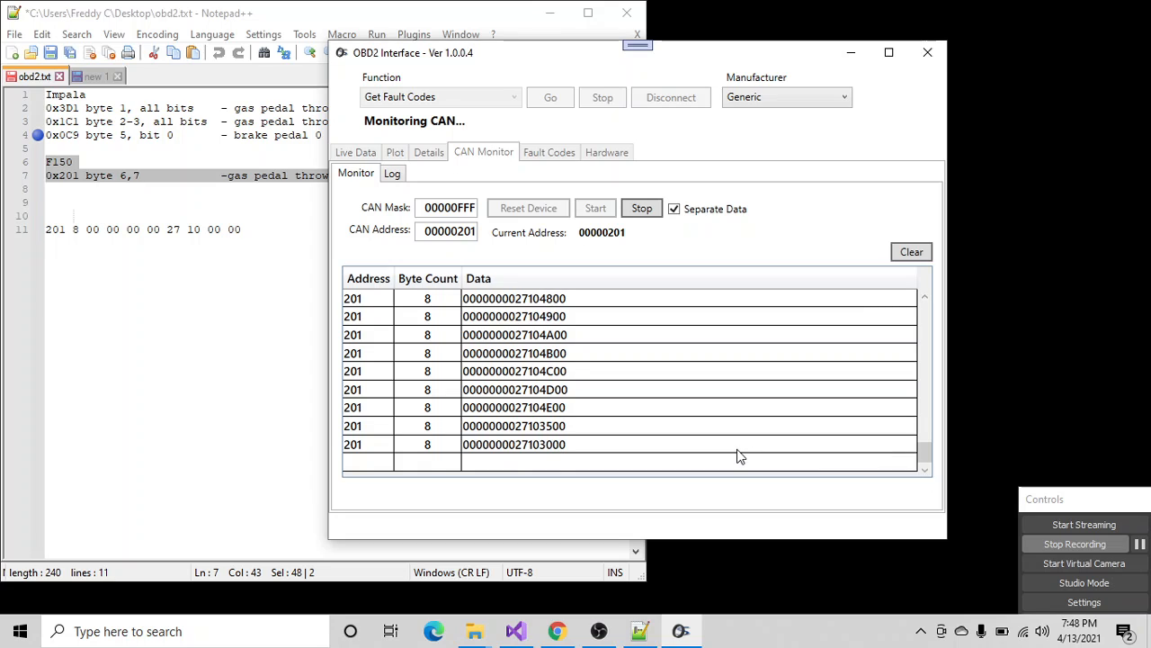
{"action": "left_click", "coordinate": [916, 253]}
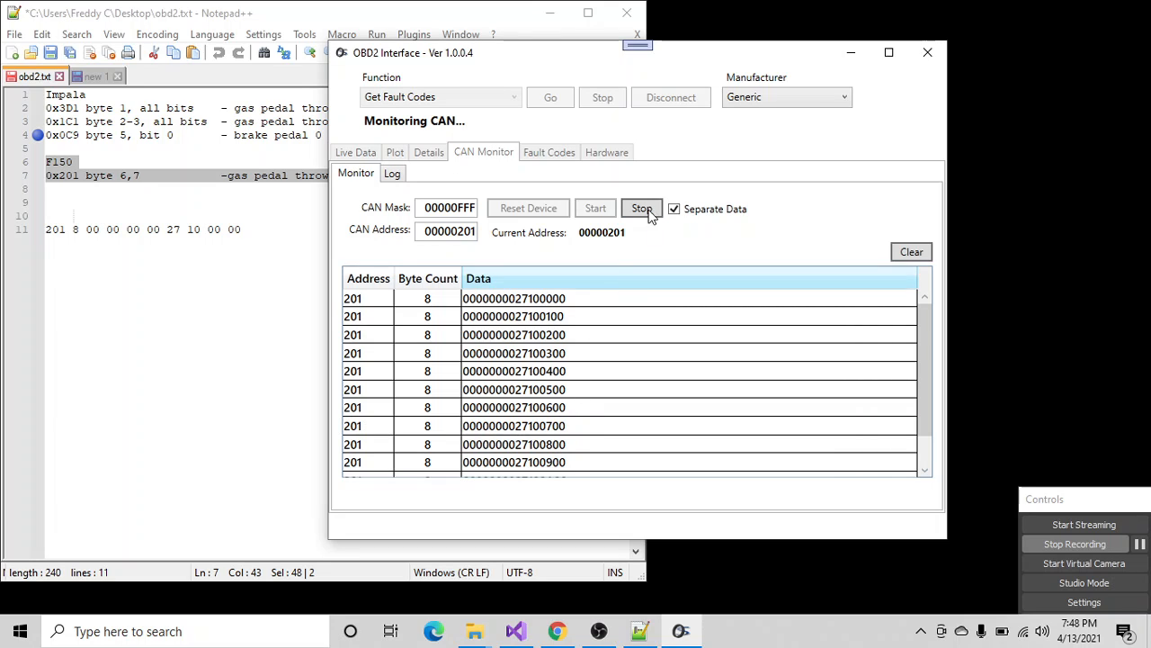
- Turn off Separate Data and view the log of received CAN messages
{"action": "left_click", "coordinate": [675, 210]}
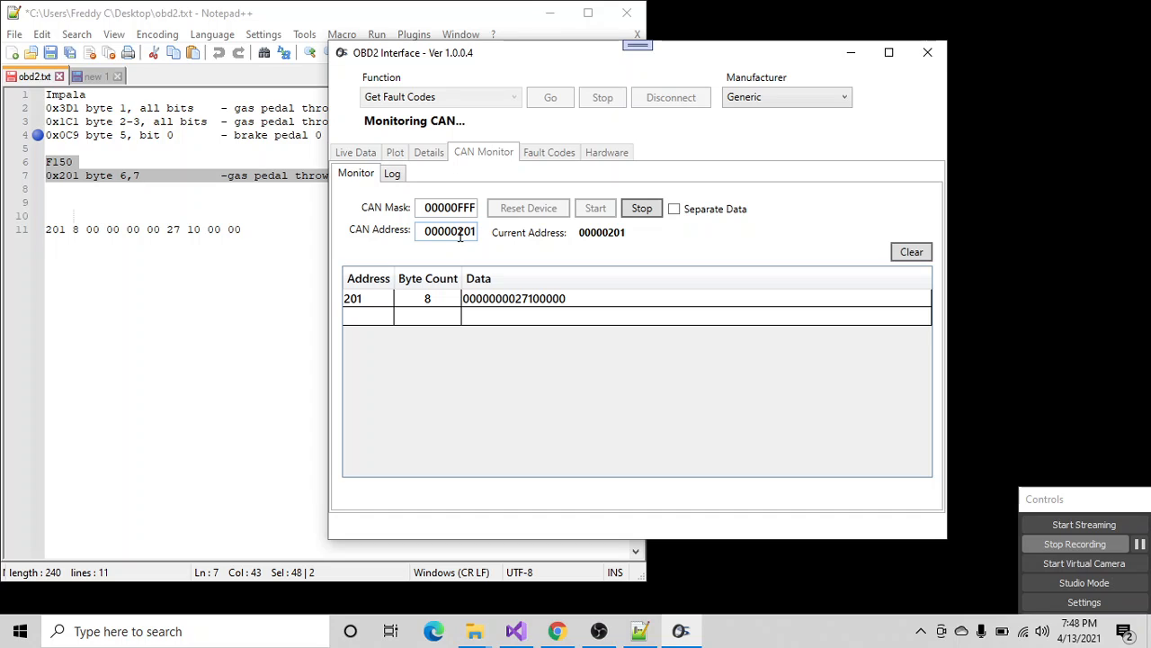
{"action": "left_click_drag", "start_coordinate": [456, 208], "coordinate": [477, 208]}
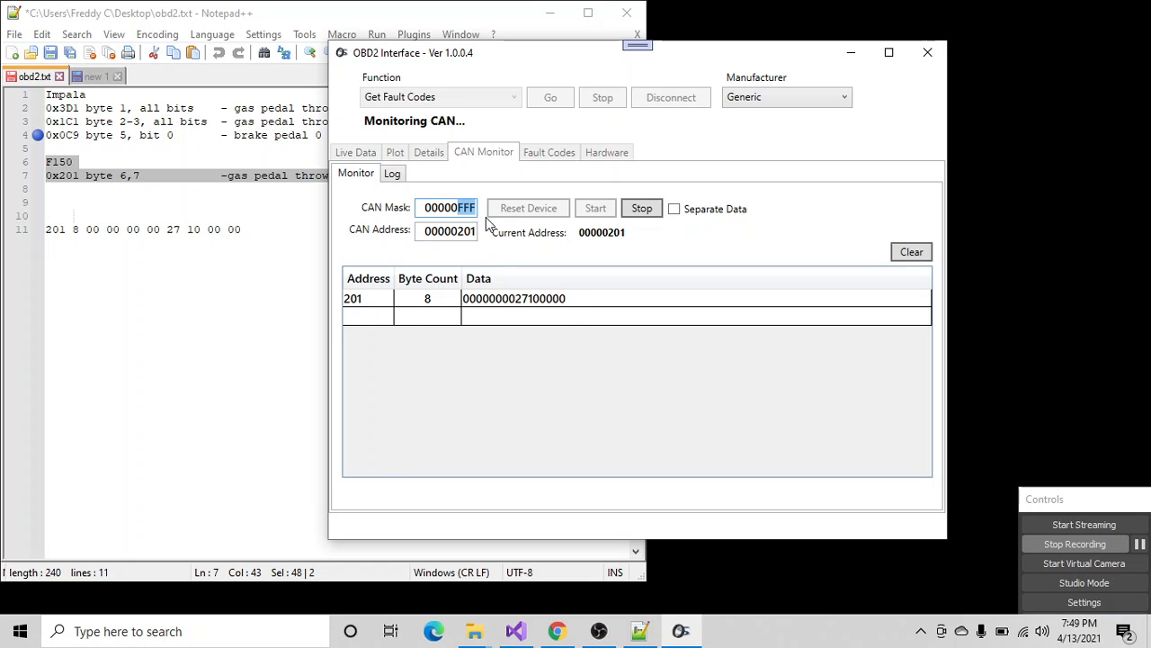
{"action": "left_click", "coordinate": [393, 174]}
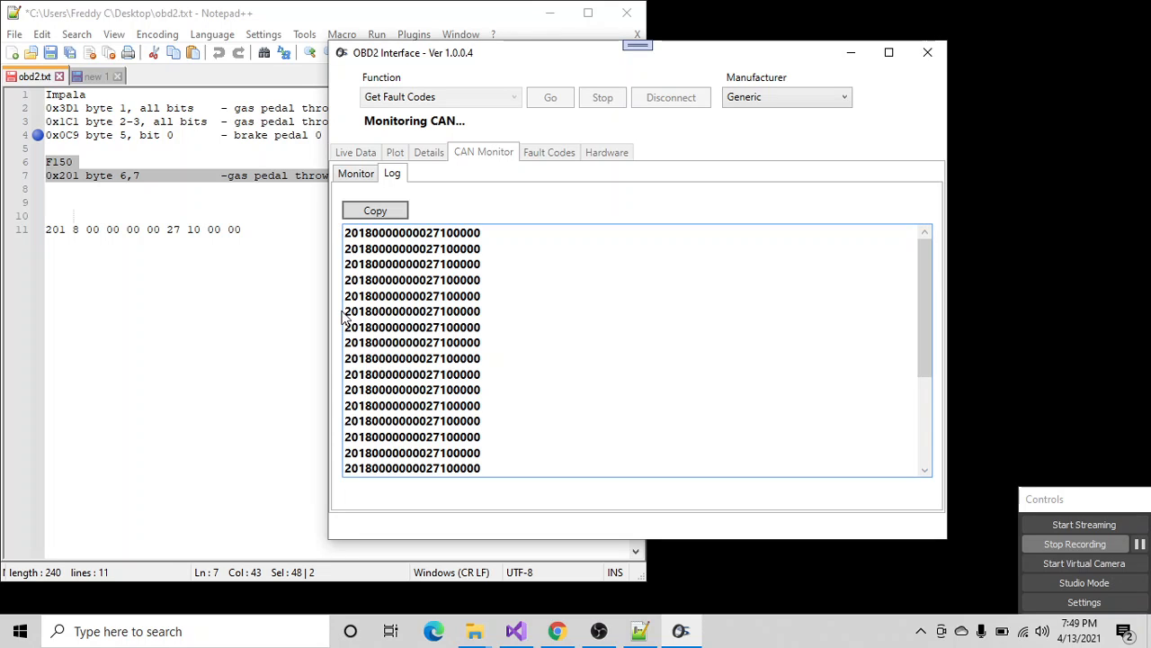
{"action": "left_click_drag", "start_coordinate": [344, 313], "coordinate": [357, 306]}
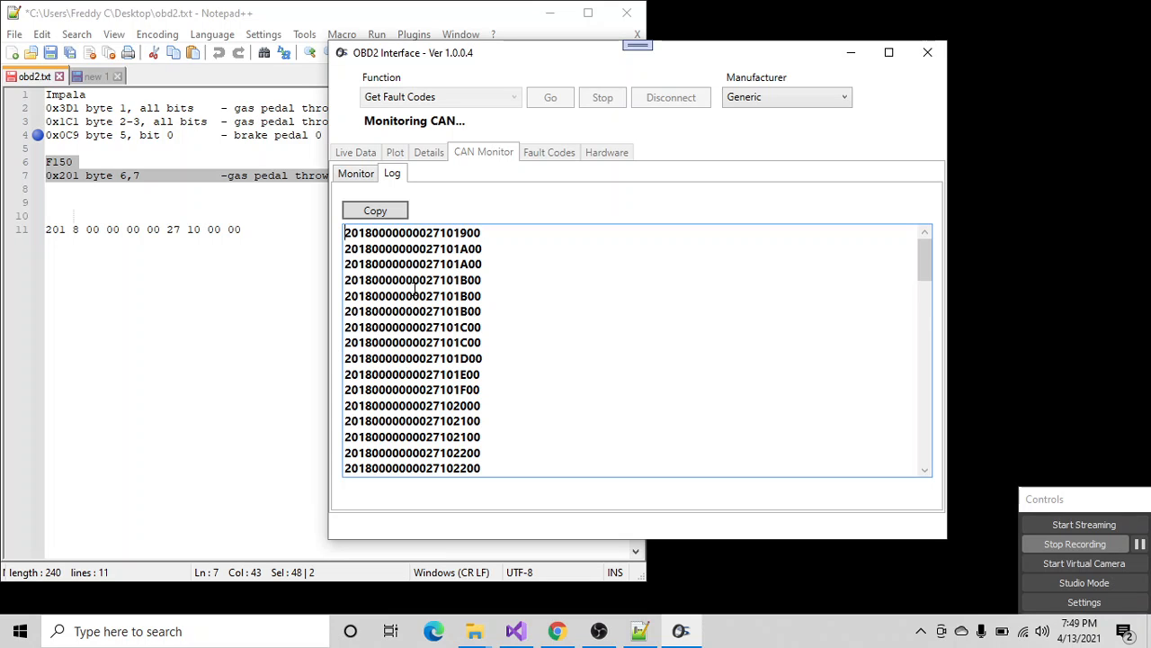
- Copy the logged CAN messages, and turn on Separate Data to view the individual data rows for address 201
{"action": "left_click", "coordinate": [382, 211]}
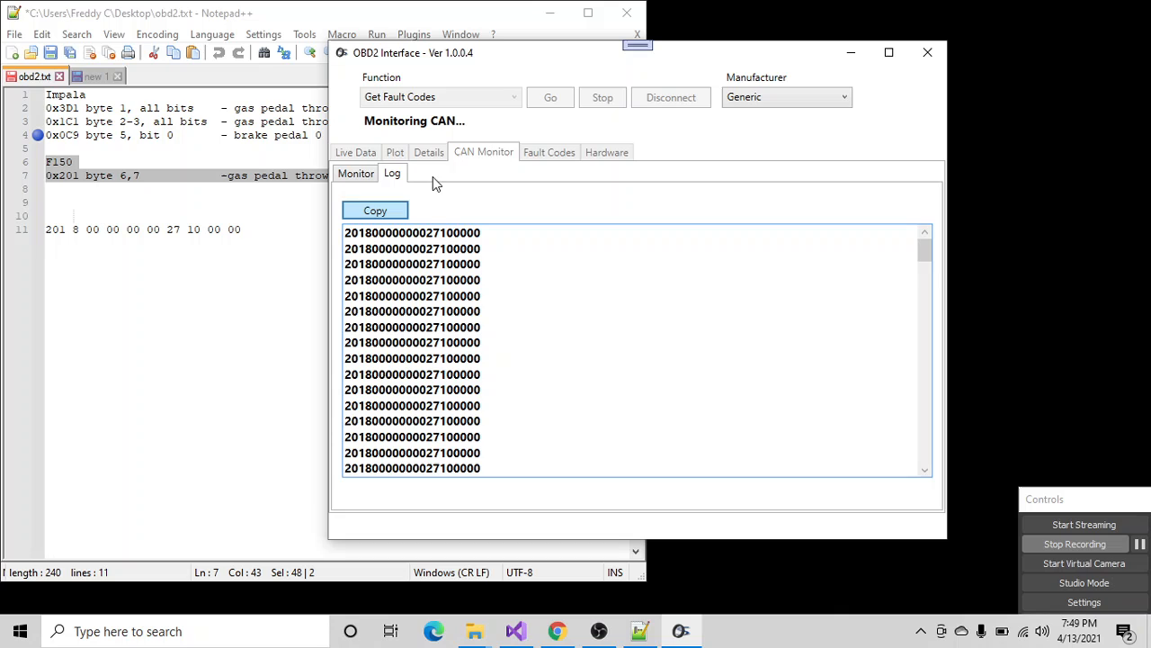
{"action": "left_click", "coordinate": [347, 174]}
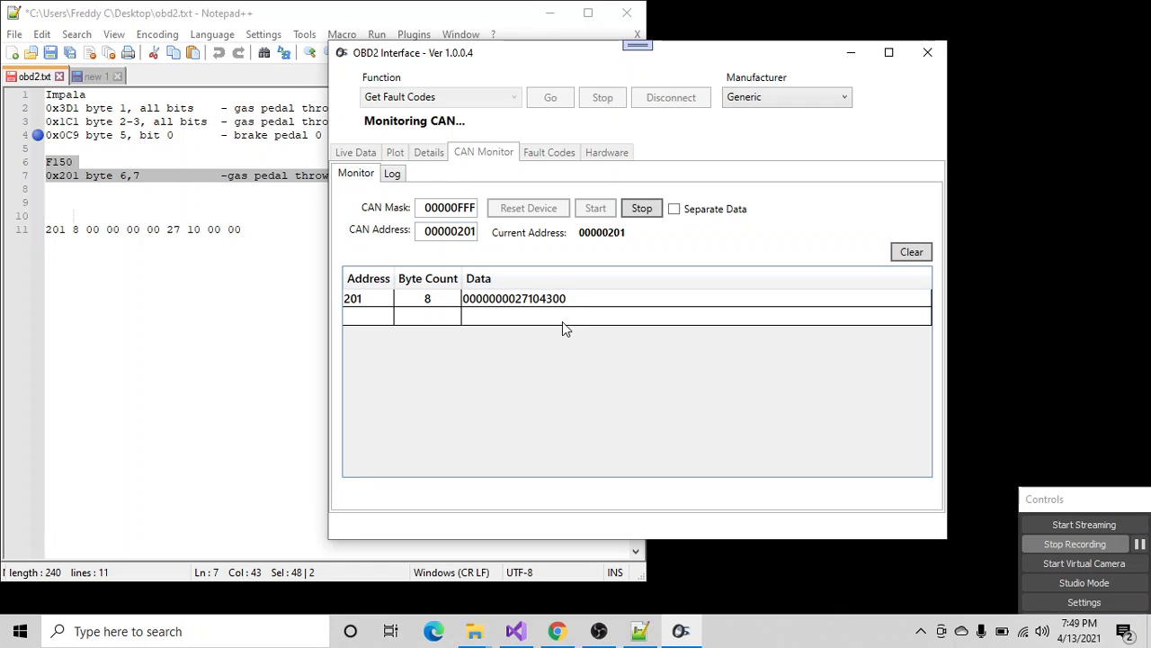
{"action": "left_click", "coordinate": [675, 210]}
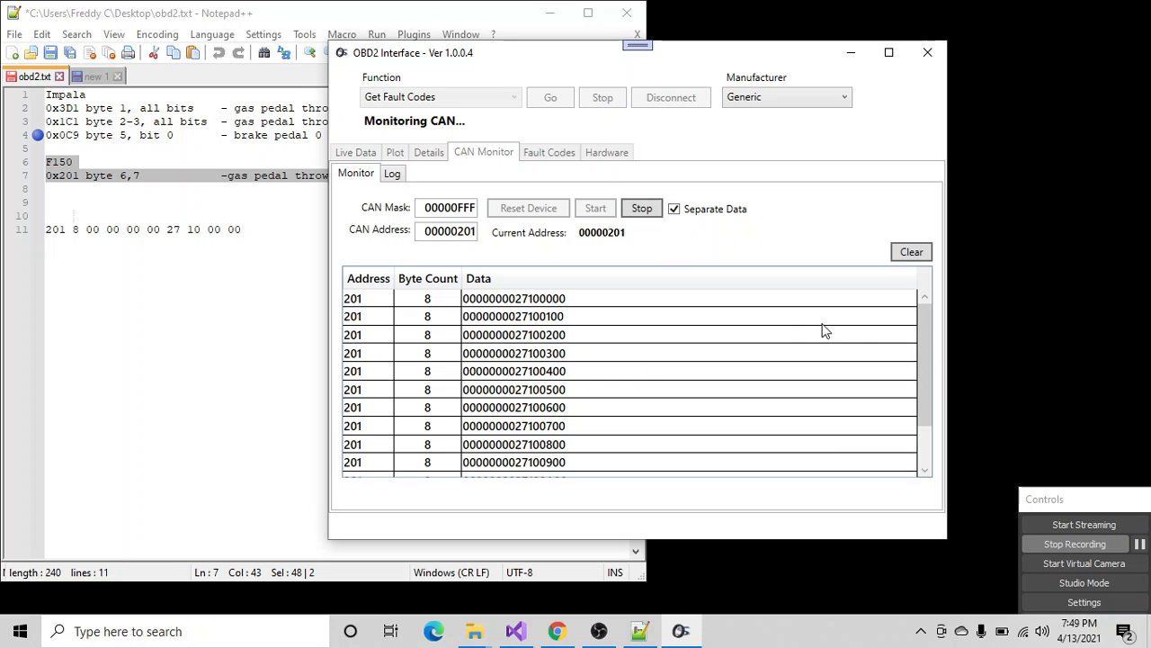
{"action": "left_click_drag", "start_coordinate": [925, 323], "coordinate": [932, 425]}
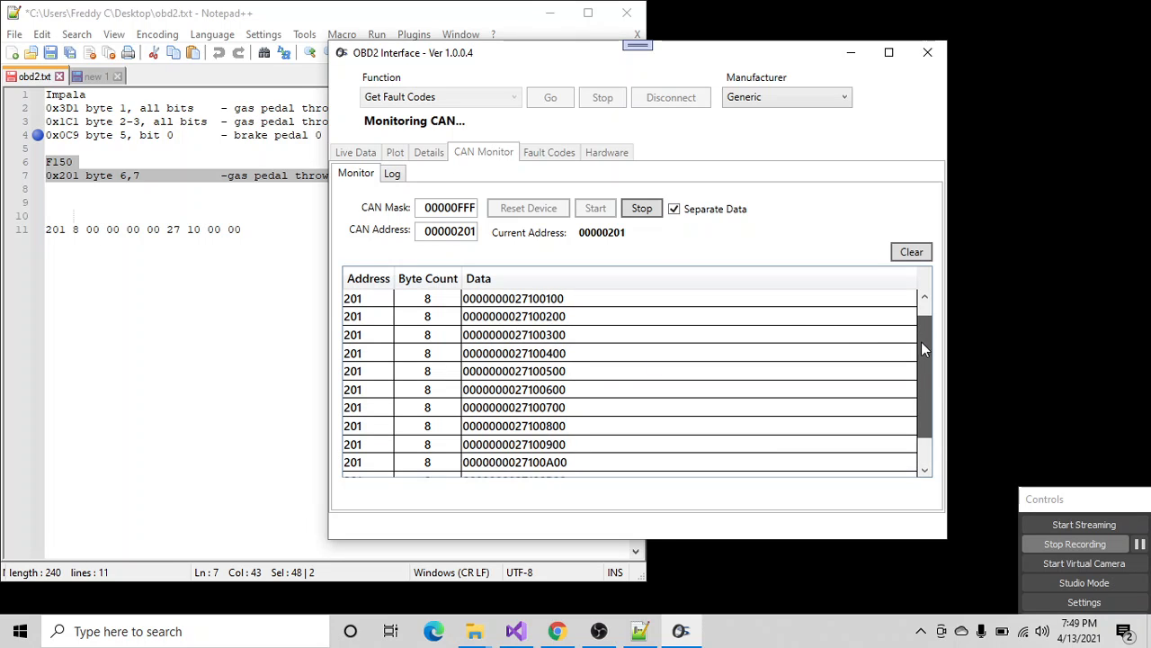
{"action": "scroll", "coordinate": [934, 385], "scroll_direction": "up", "scroll_amount": 1}
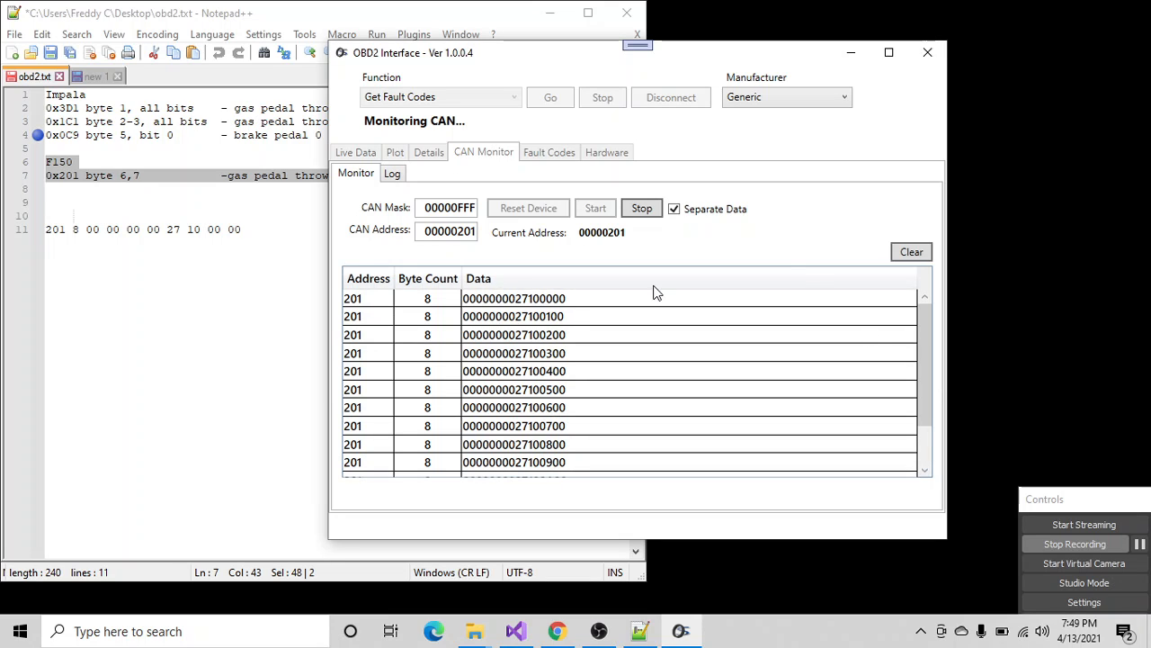
{"action": "left_click_drag", "start_coordinate": [373, 303], "coordinate": [546, 464]}
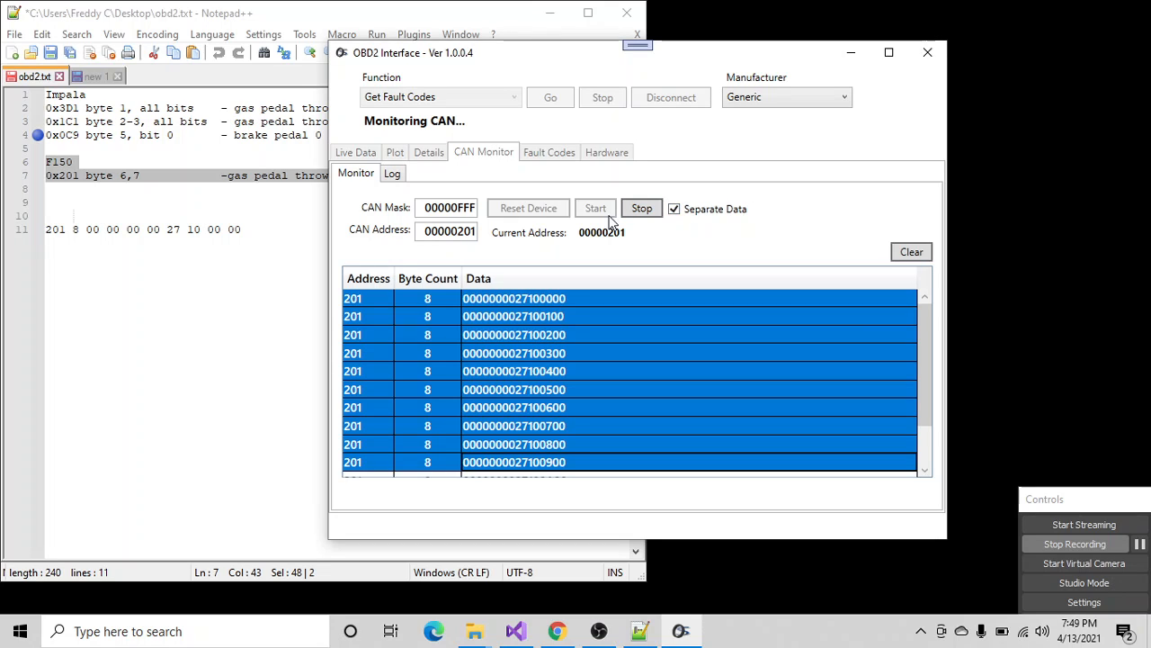
- Stop the CAN monitor, set the CAN address to 00000401, and restart monitoring
{"action": "left_click", "coordinate": [459, 232]}
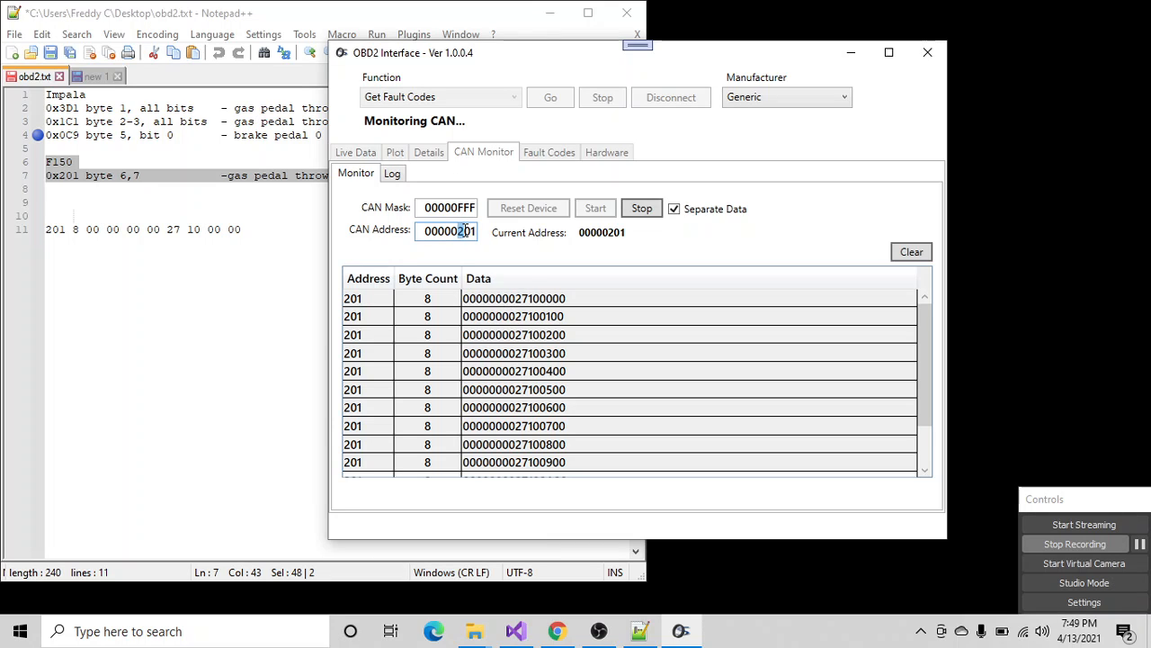
{"action": "left_click", "coordinate": [640, 206]}
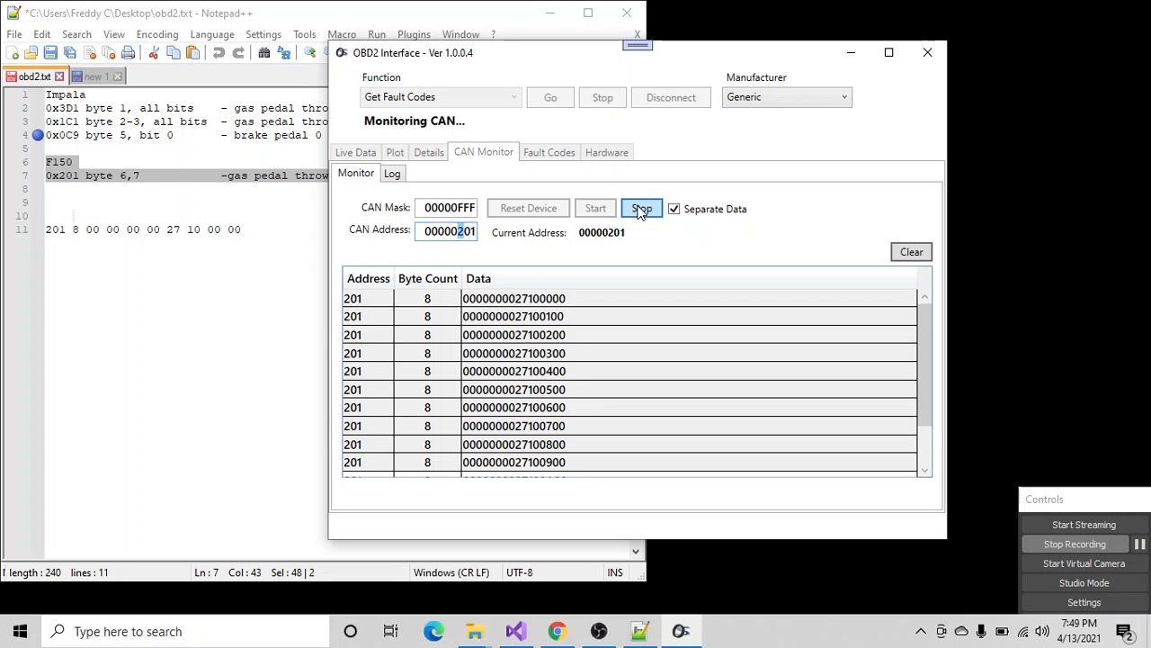
{"action": "left_click", "coordinate": [457, 233]}
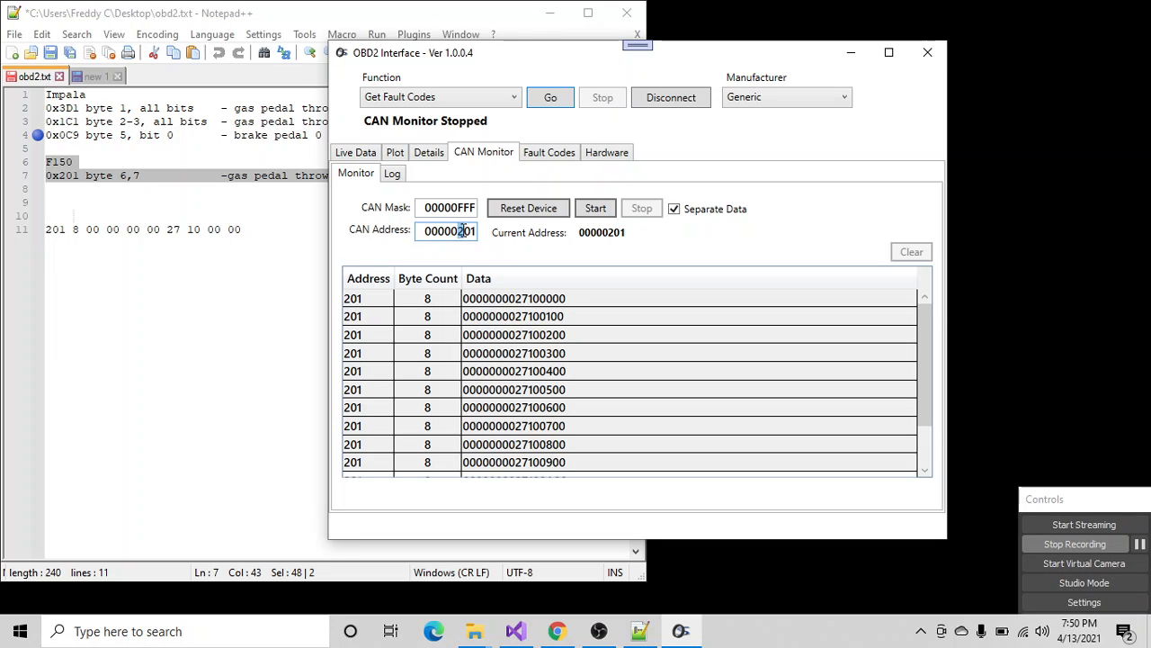
{"action": "type", "text": "4"}
{"action": "left_click", "coordinate": [599, 209]}
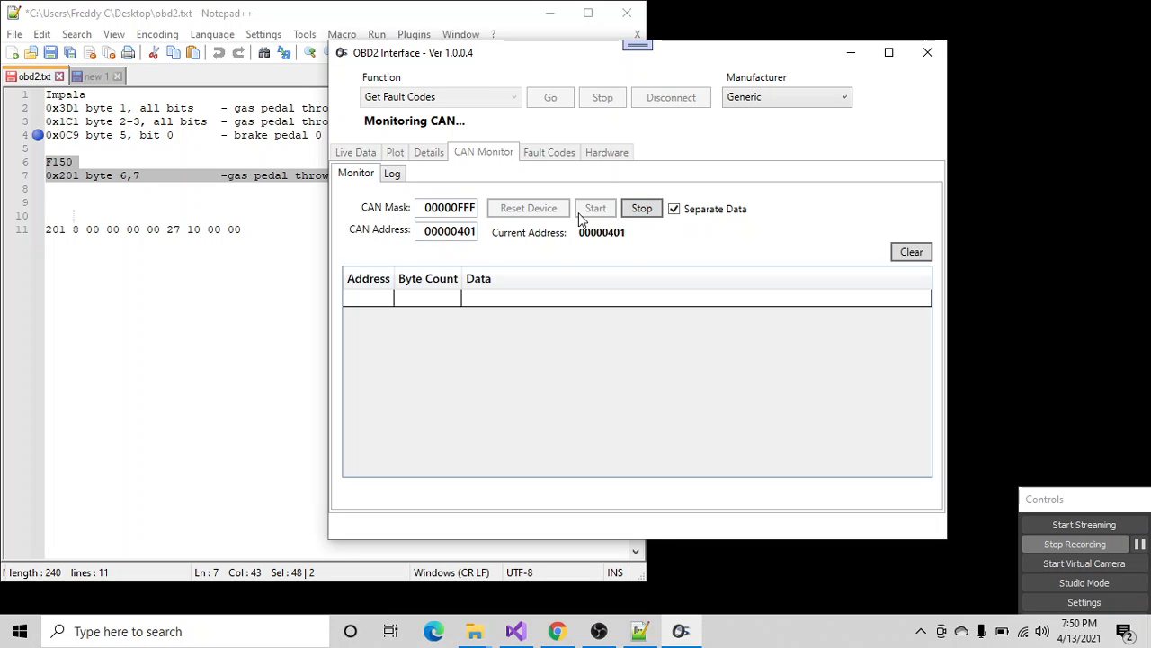
- Stop the CAN monitor, change the CAN mask to 00000F0F, and restart monitoring
{"action": "left_click", "coordinate": [642, 209]}
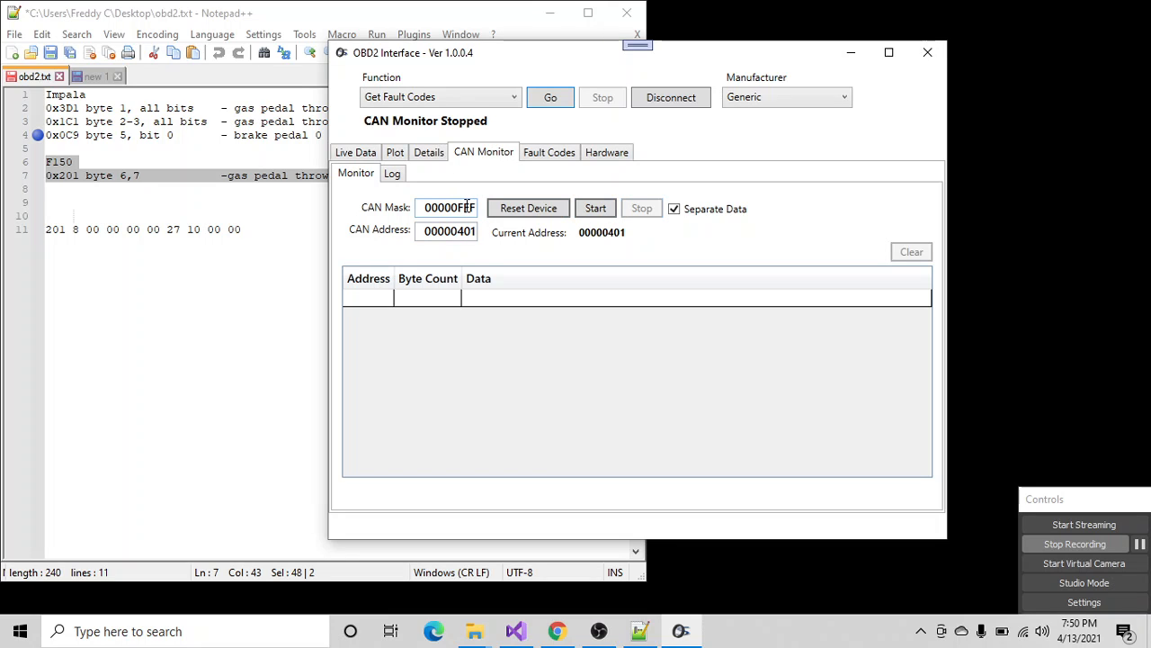
{"action": "left_click_drag", "start_coordinate": [457, 208], "coordinate": [468, 208]}
{"action": "type", "text": "0"}
{"action": "left_click", "coordinate": [599, 210]}
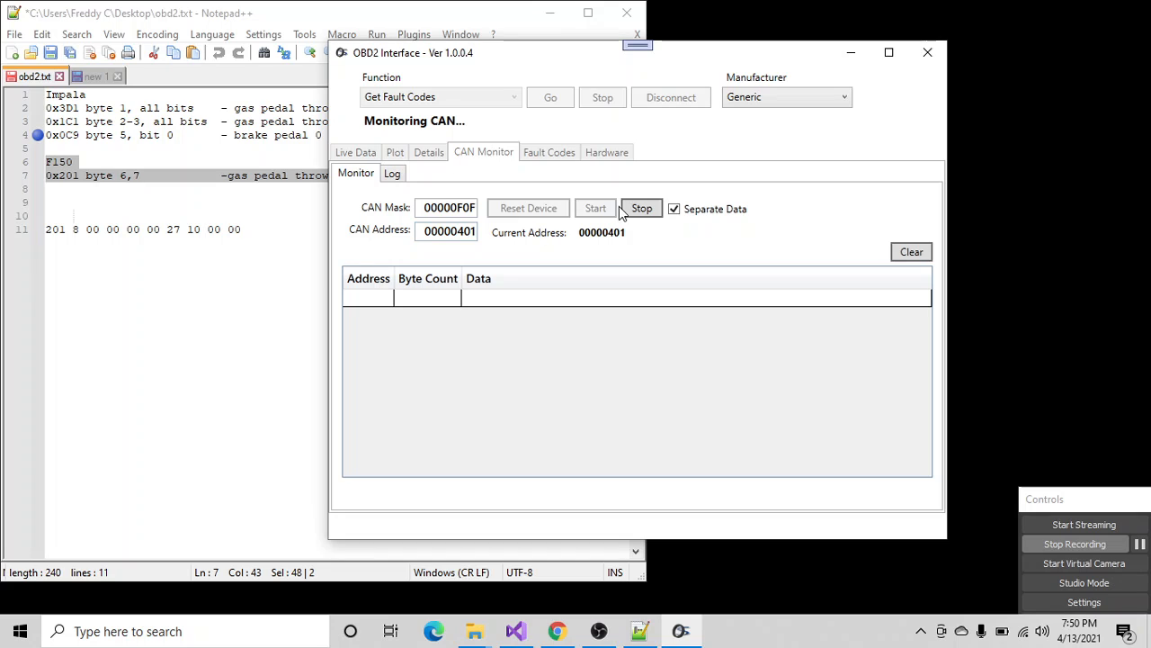
- Stop the CAN monitor, widen the filter by setting the CAN mask to 00000F00, and restart monitoring
{"action": "left_click", "coordinate": [629, 212]}
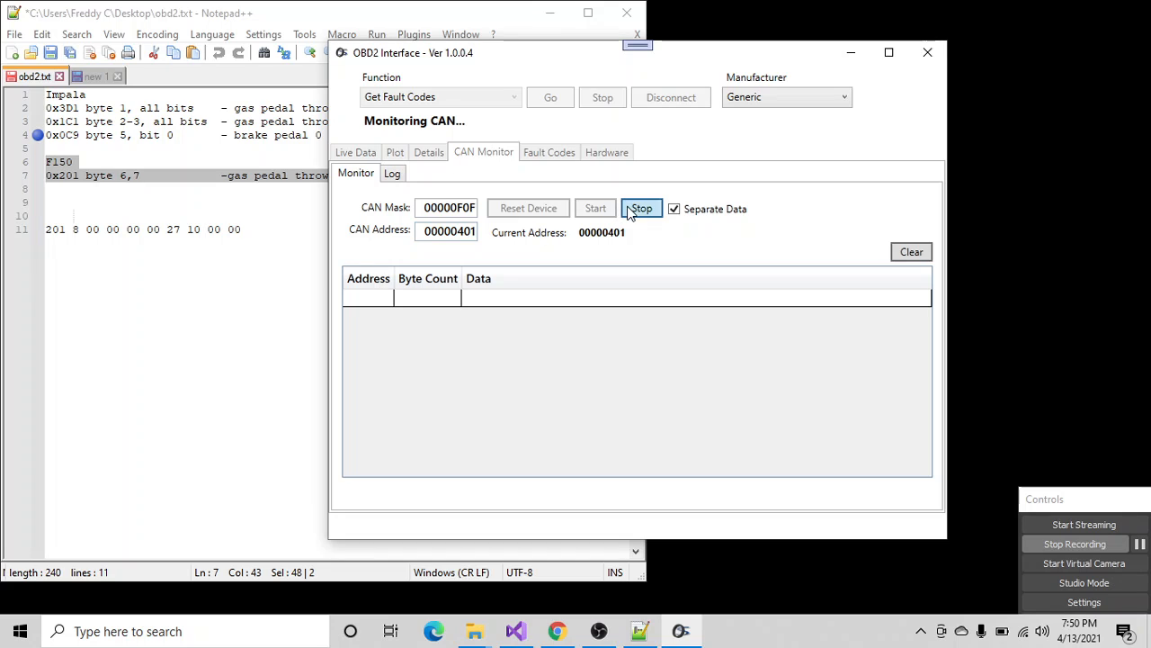
{"action": "double_click", "coordinate": [472, 209]}
{"action": "left_click", "coordinate": [471, 209]}
{"action": "left_click_drag", "start_coordinate": [470, 209], "coordinate": [478, 207]}
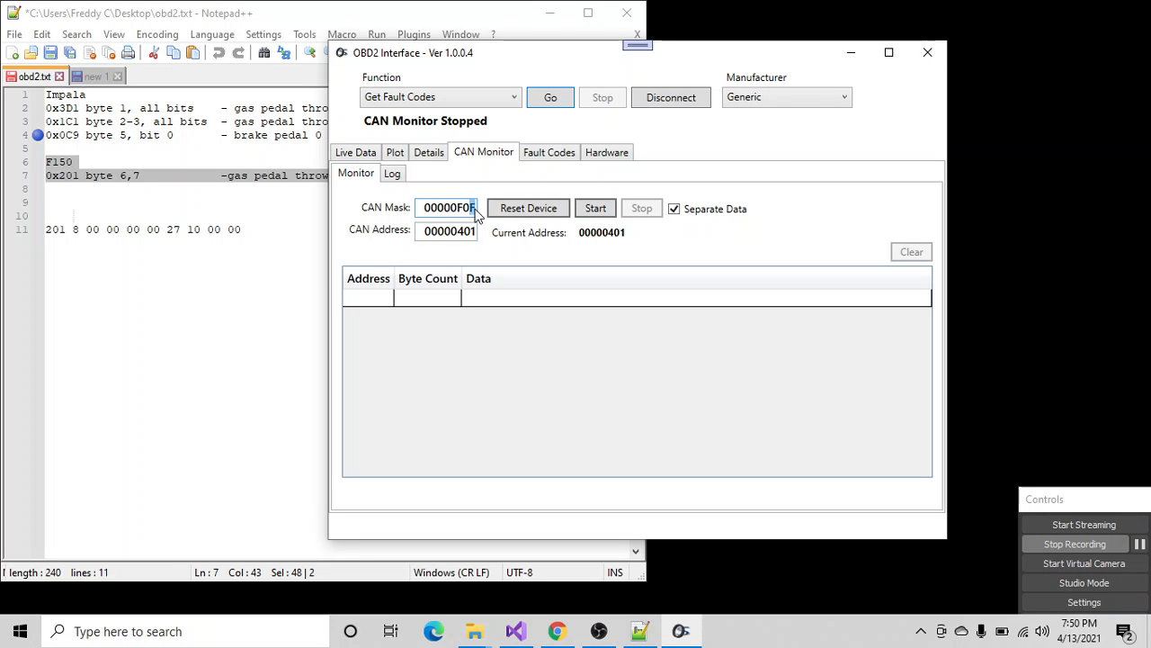
{"action": "type", "text": "0"}
{"action": "left_click", "coordinate": [462, 231]}
{"action": "left_click", "coordinate": [595, 209]}
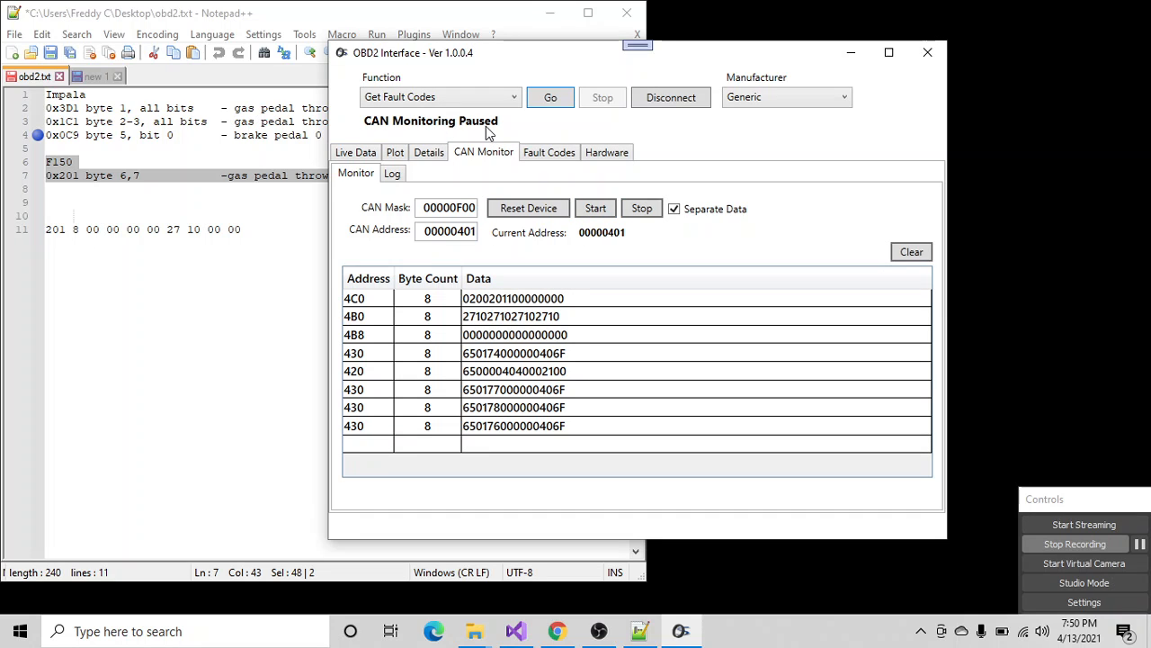
- Examine the log of messages captured with mask 00000F00, from its last entry back through the earlier lines
{"action": "left_click", "coordinate": [393, 174]}
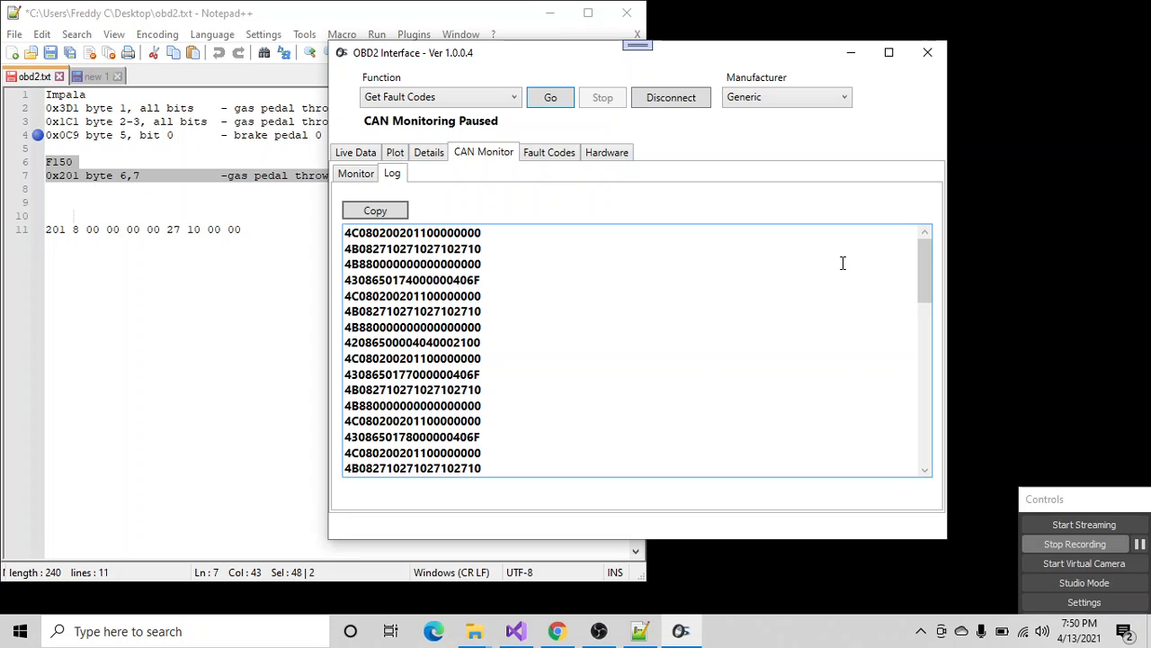
{"action": "left_click_drag", "start_coordinate": [922, 266], "coordinate": [913, 491]}
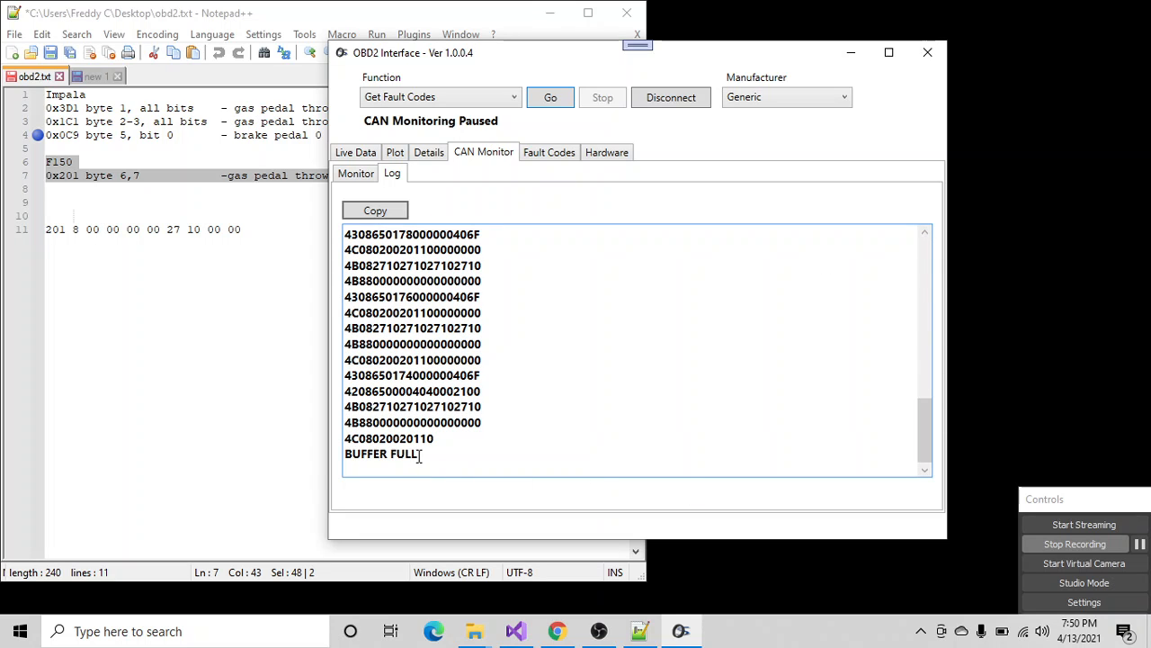
{"action": "left_click_drag", "start_coordinate": [419, 456], "coordinate": [321, 469]}
{"action": "scroll", "coordinate": [411, 434], "scroll_direction": "up", "scroll_amount": 3}
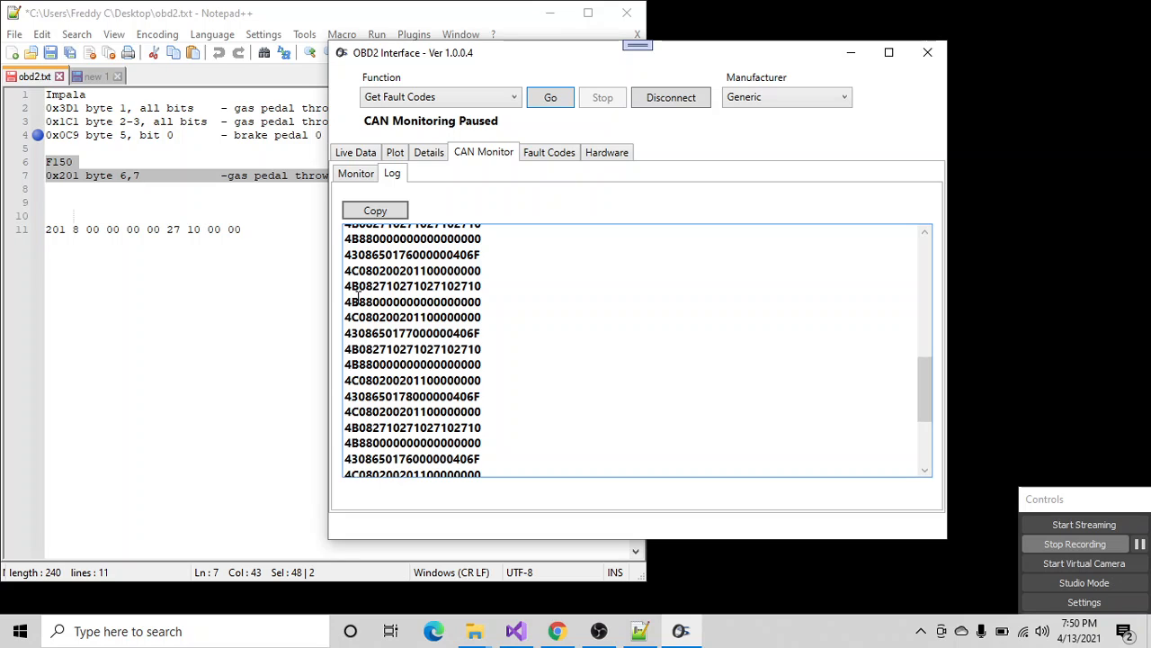
{"action": "scroll", "coordinate": [357, 297], "scroll_direction": "up", "scroll_amount": 2}
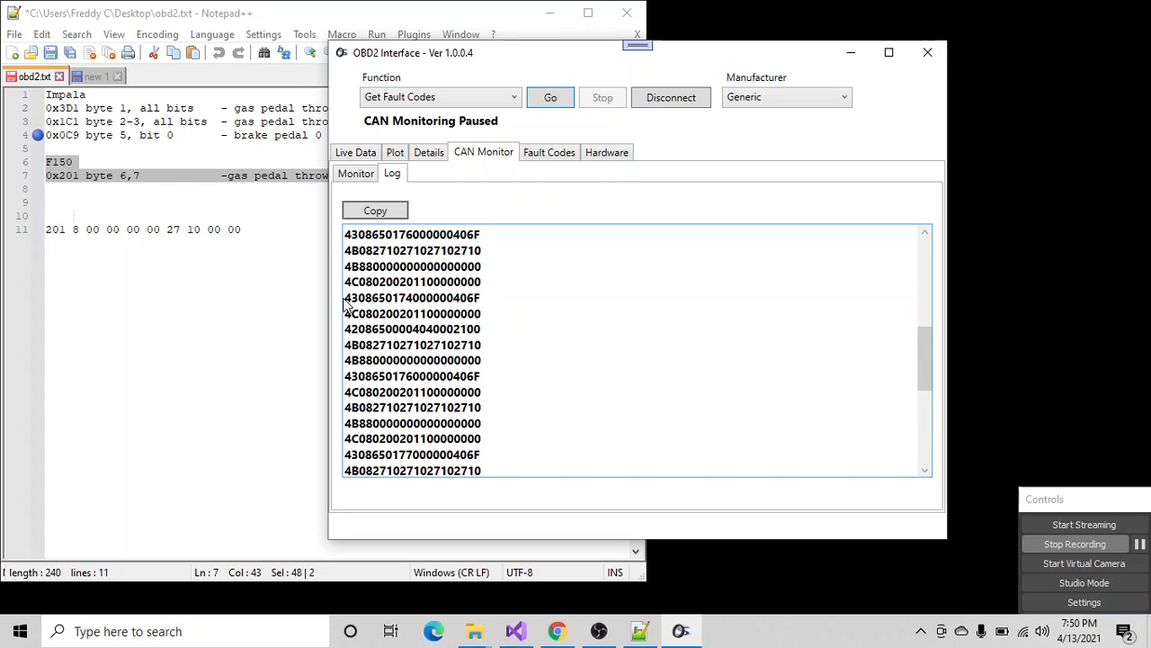
{"action": "left_click_drag", "start_coordinate": [347, 304], "coordinate": [401, 392]}
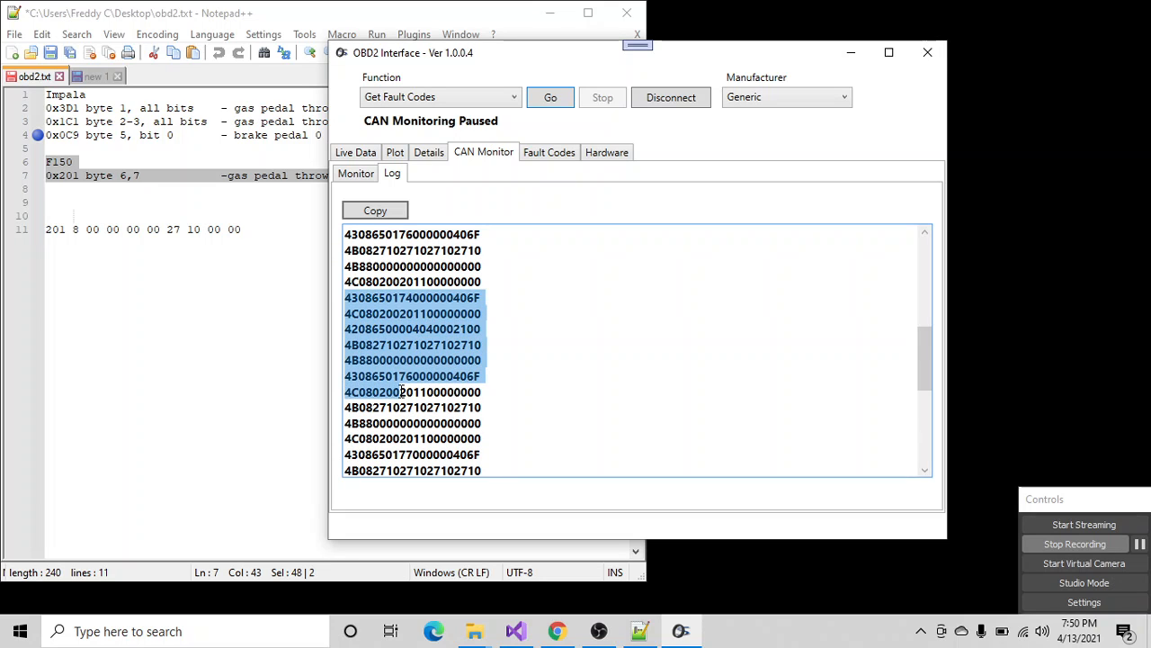
{"action": "left_click", "coordinate": [479, 282]}
- Copy the whole CAN log and paste it into obd2.txt in Notepad++, below the 201 message line
{"action": "left_click", "coordinate": [384, 216]}
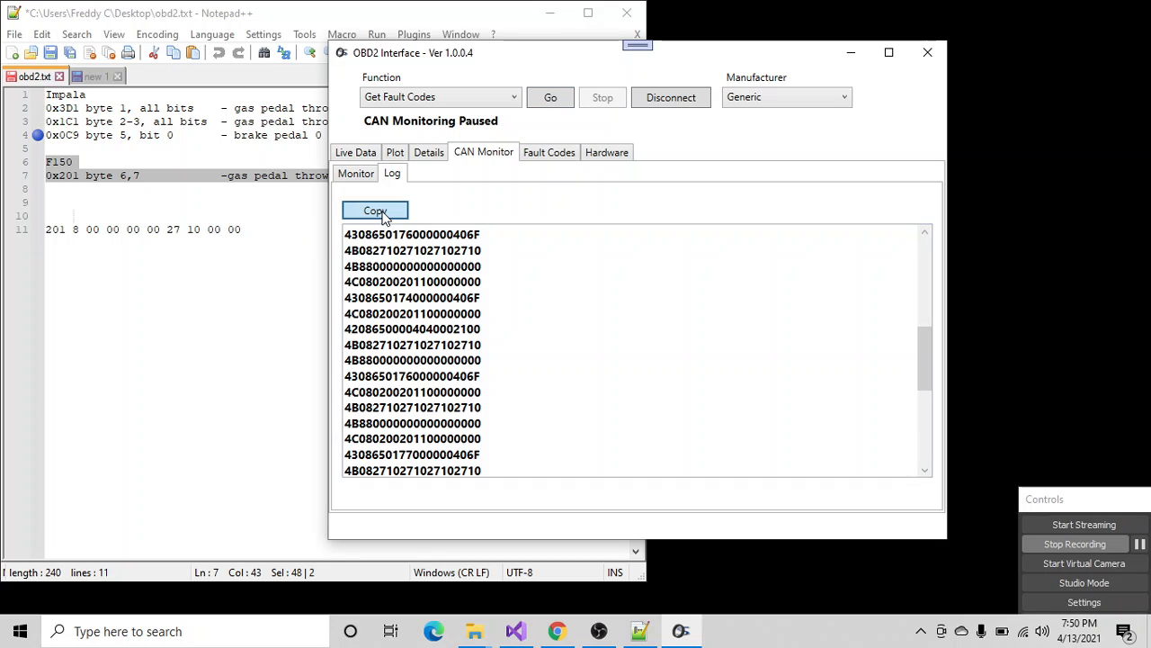
{"action": "left_click", "coordinate": [135, 268]}
{"action": "key", "text": "Return"}
{"action": "key", "text": "Return"}
{"action": "key", "text": "Return"}
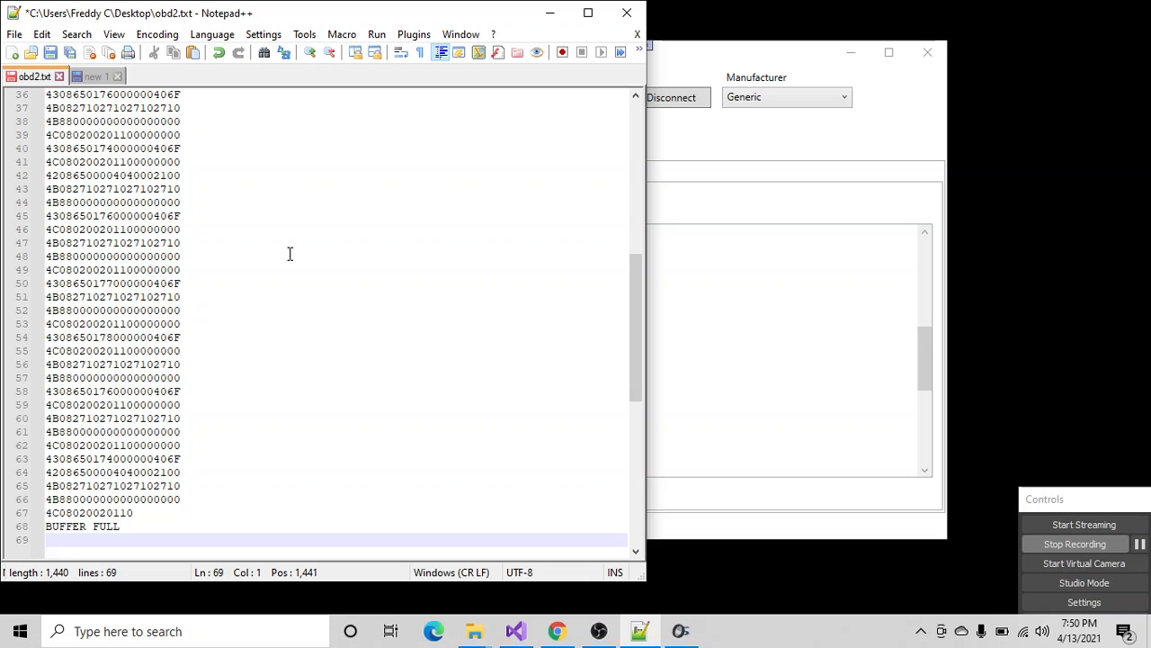
{"action": "scroll", "coordinate": [234, 332], "scroll_direction": "up", "scroll_amount": 12}
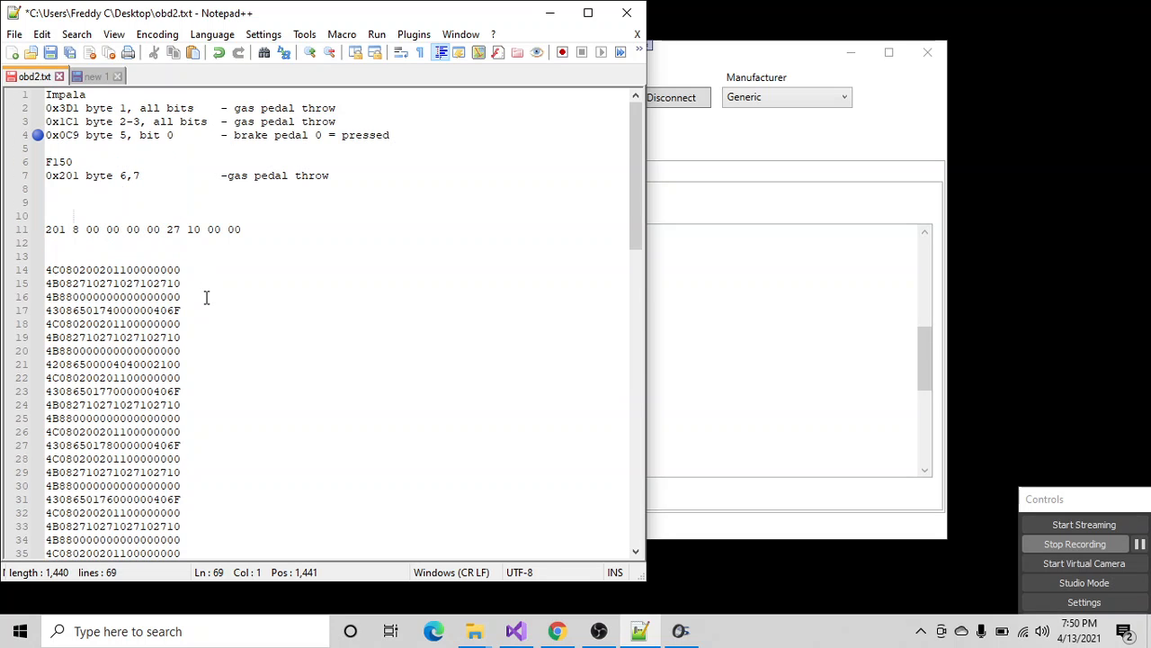
- Compare the addresses listed in the OBD2 Interface CAN monitor with the messages pasted into obd2.txt
{"action": "left_click", "coordinate": [797, 141]}
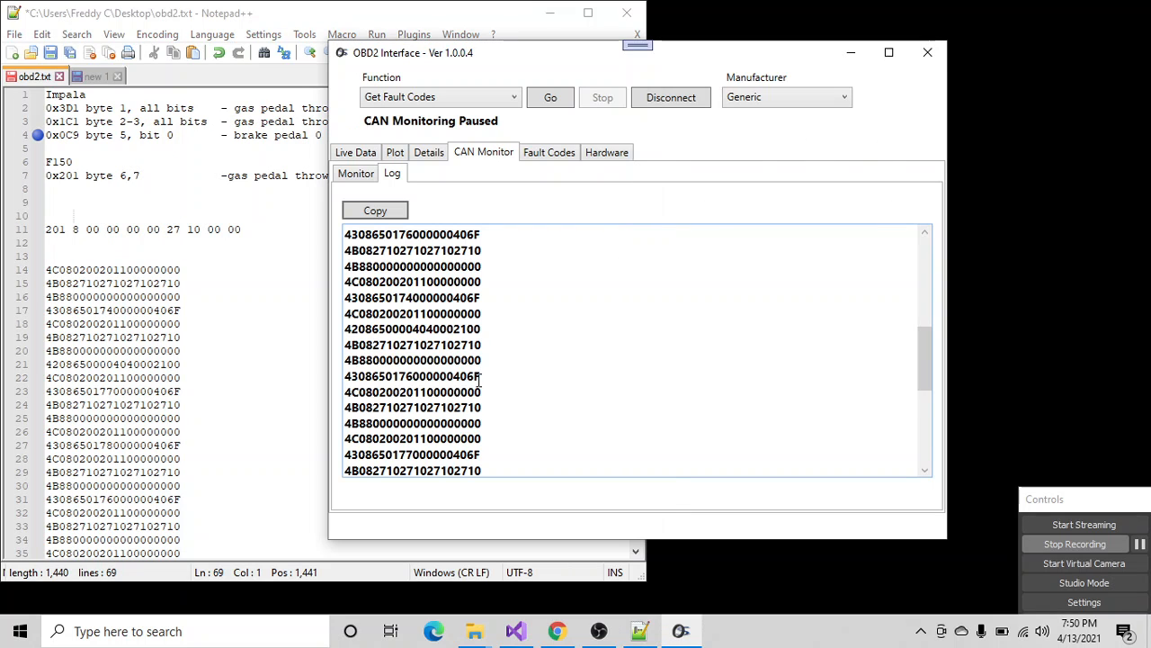
{"action": "left_click", "coordinate": [369, 174]}
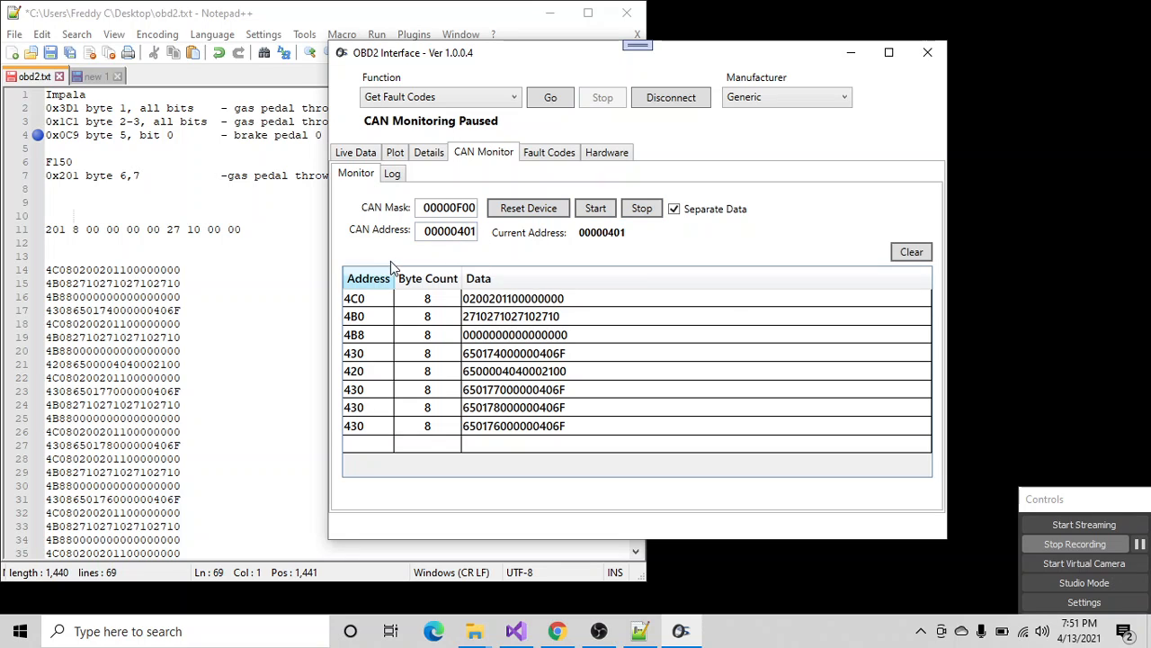
{"action": "left_click", "coordinate": [51, 337]}
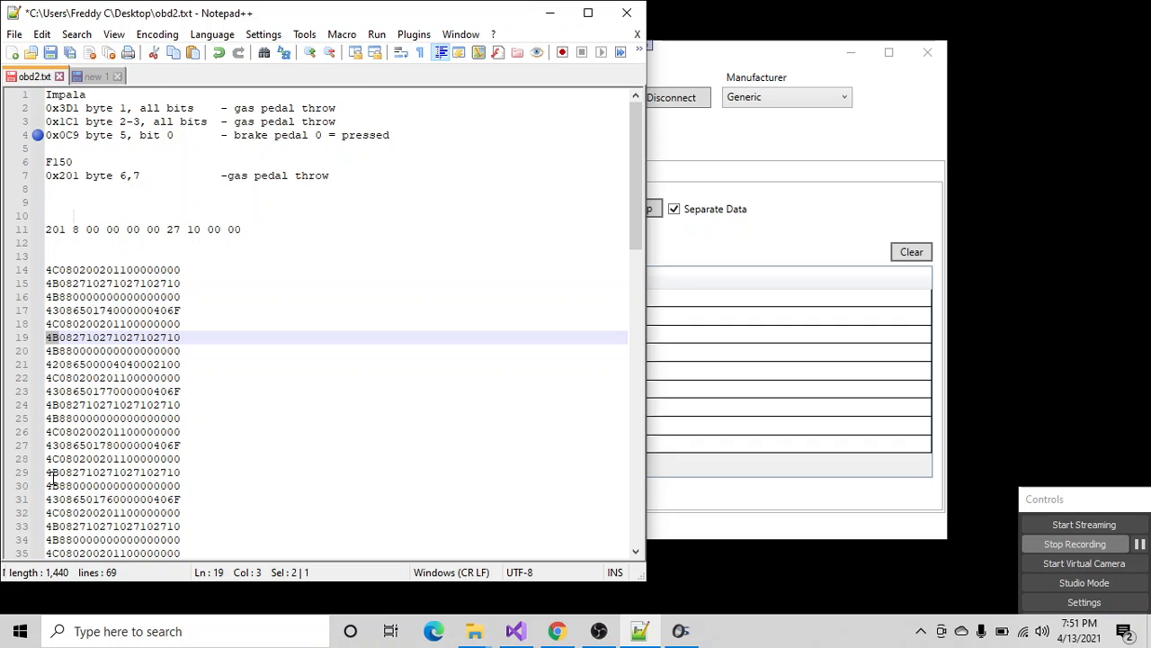
{"action": "scroll", "coordinate": [57, 485], "scroll_direction": "down", "scroll_amount": 5}
{"action": "scroll", "coordinate": [58, 504], "scroll_direction": "down", "scroll_amount": 2}
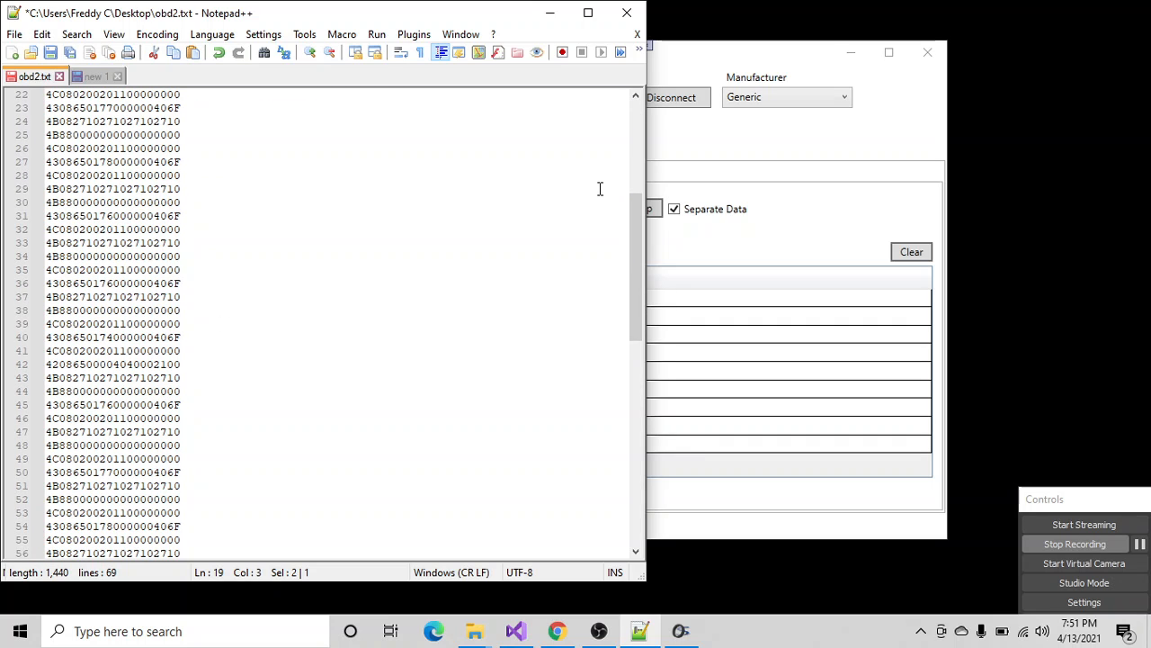
- Switch to OBD2 Interface, set the CAN mask to 00000FF0 and the CAN address to 00000421, and start monitoring
{"action": "left_click", "coordinate": [736, 135]}
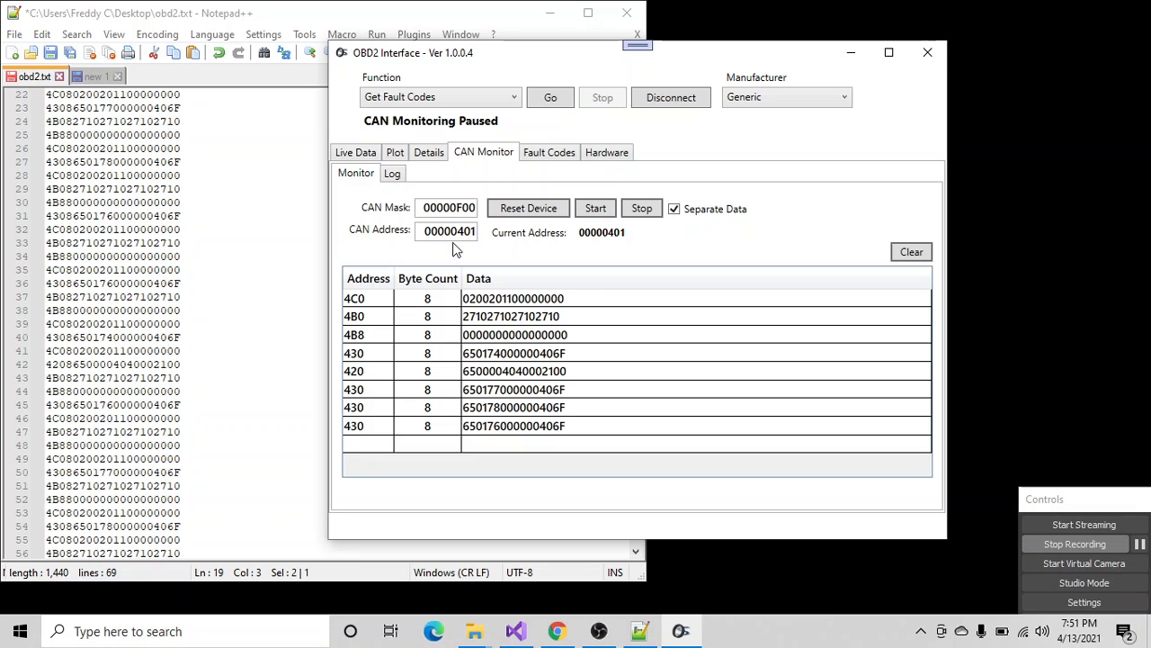
{"action": "left_click_drag", "start_coordinate": [463, 208], "coordinate": [469, 205]}
{"action": "type", "text": "F"}
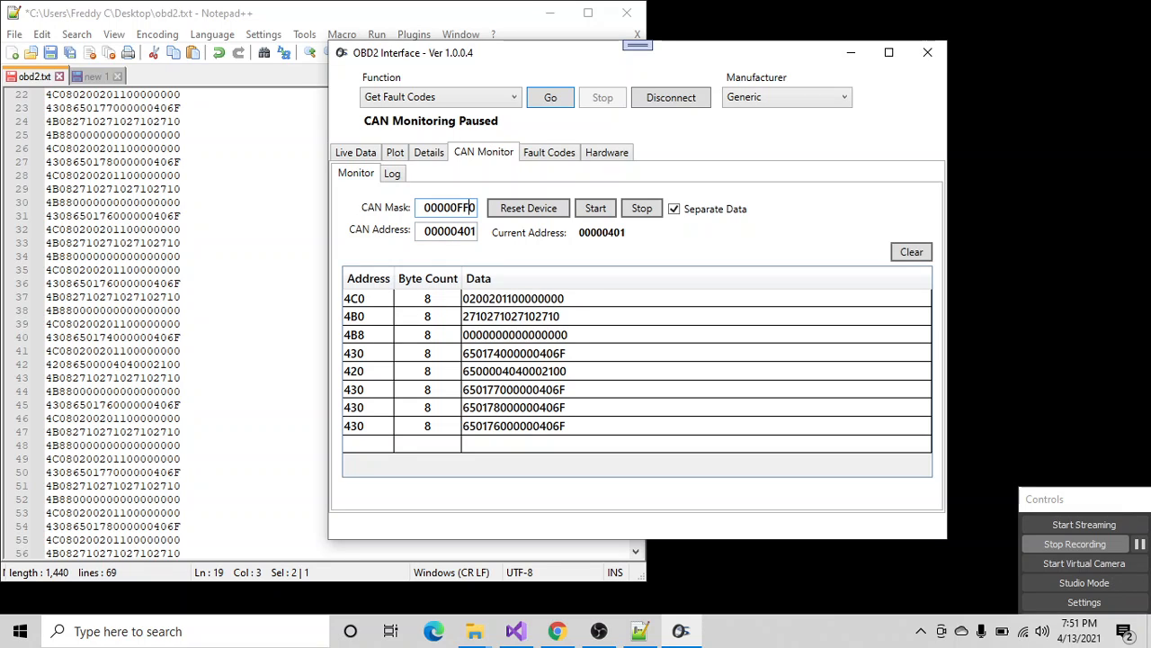
{"action": "left_click", "coordinate": [467, 231]}
{"action": "left_click", "coordinate": [471, 207]}
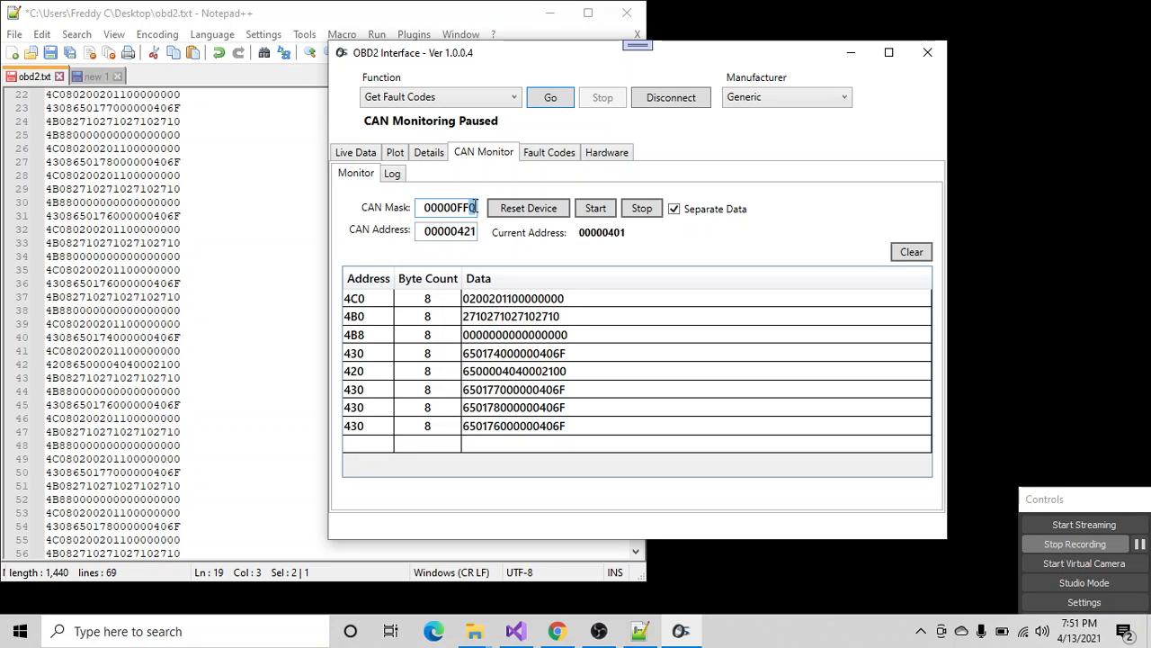
{"action": "left_click", "coordinate": [475, 232]}
{"action": "left_click", "coordinate": [594, 209]}
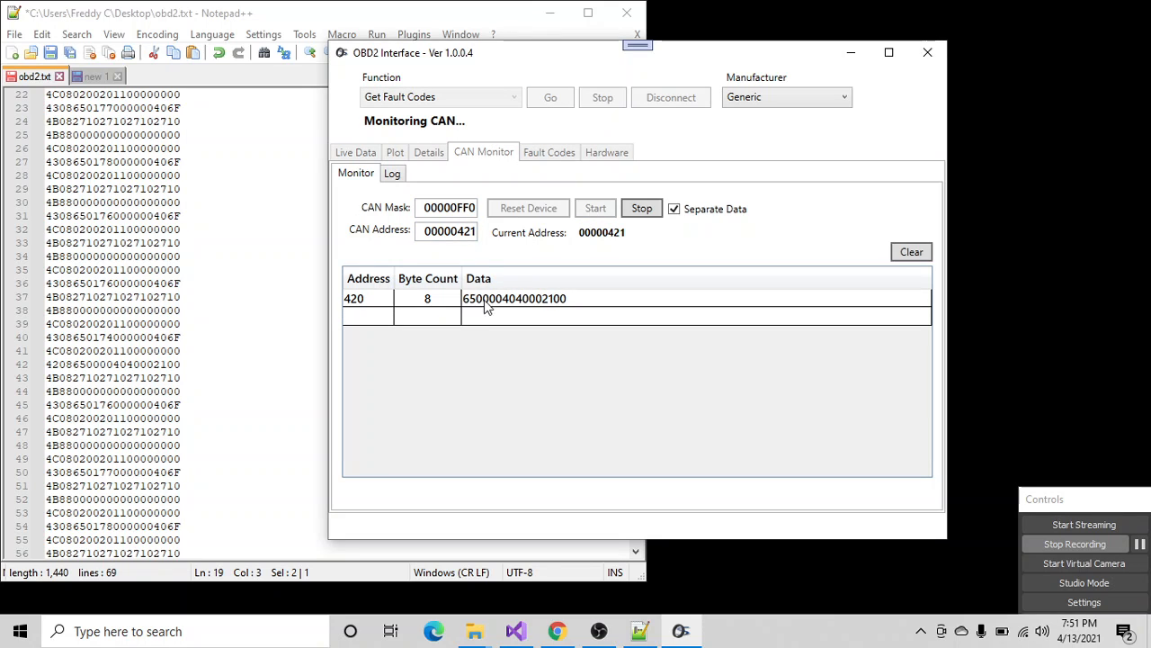
- Check the CAN log, and toggle Separate Data to compare separated and combined data for address 420, leaving it off
{"action": "left_click", "coordinate": [392, 174]}
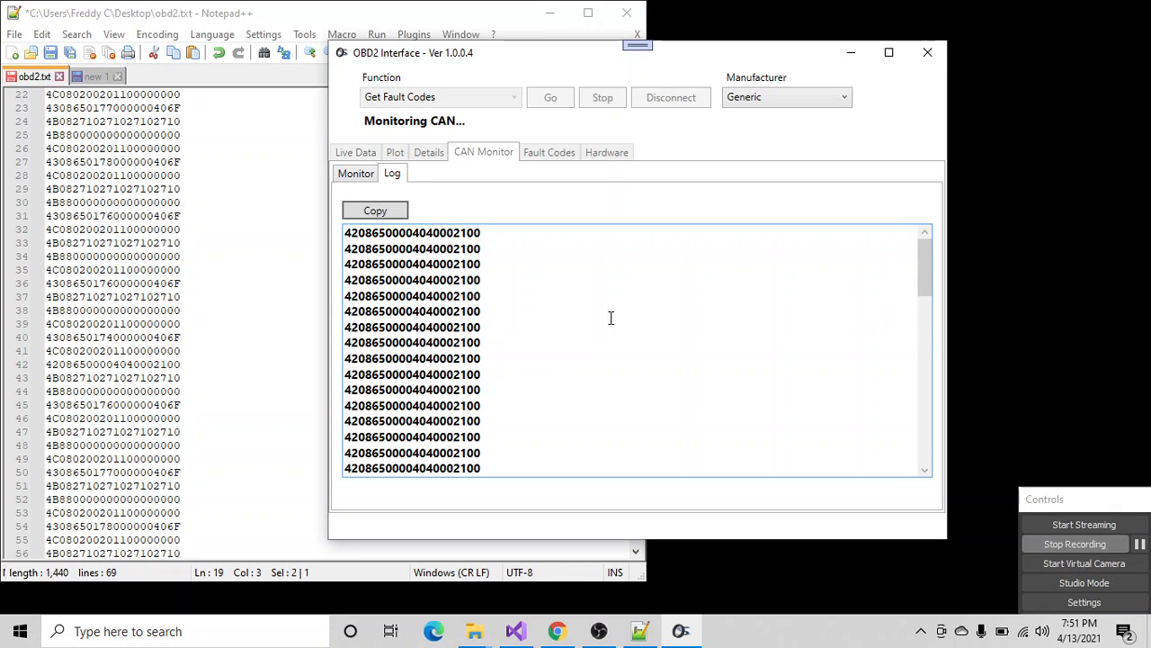
{"action": "left_click", "coordinate": [359, 174]}
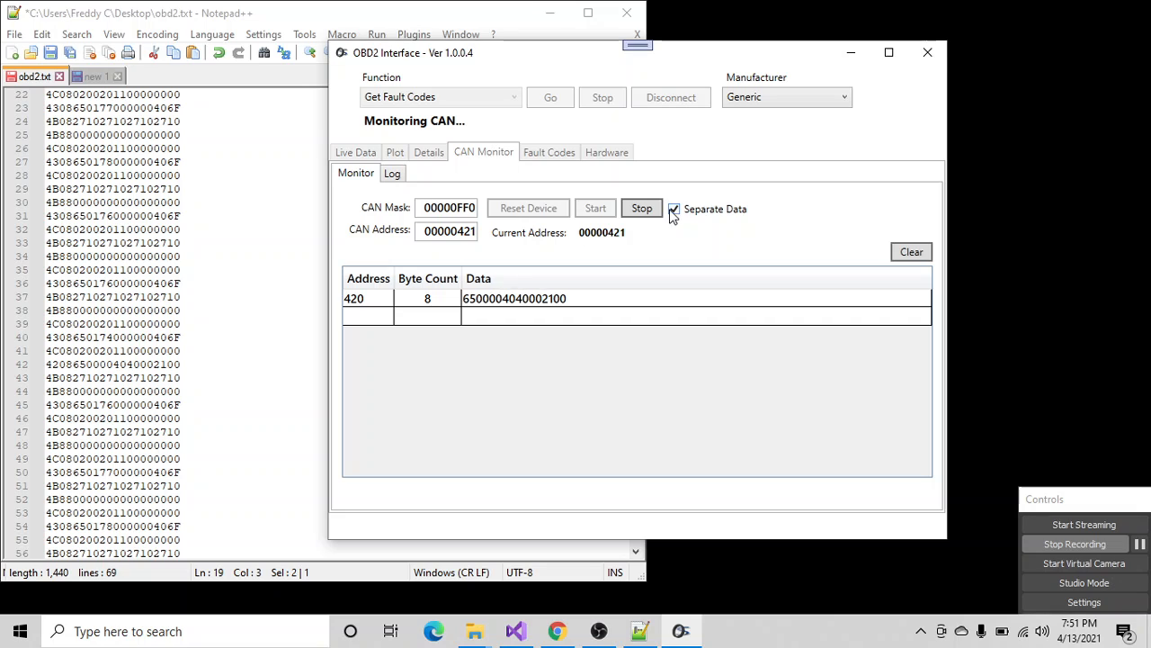
{"action": "left_click", "coordinate": [675, 211]}
{"action": "left_click", "coordinate": [674, 209]}
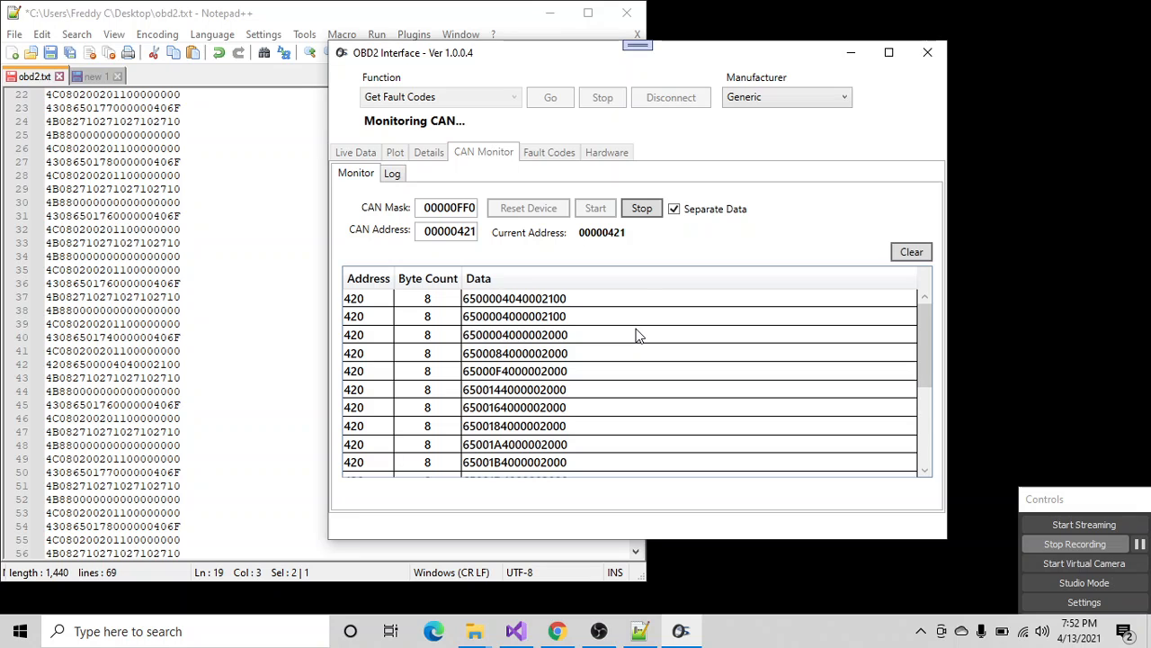
{"action": "left_click", "coordinate": [674, 209]}
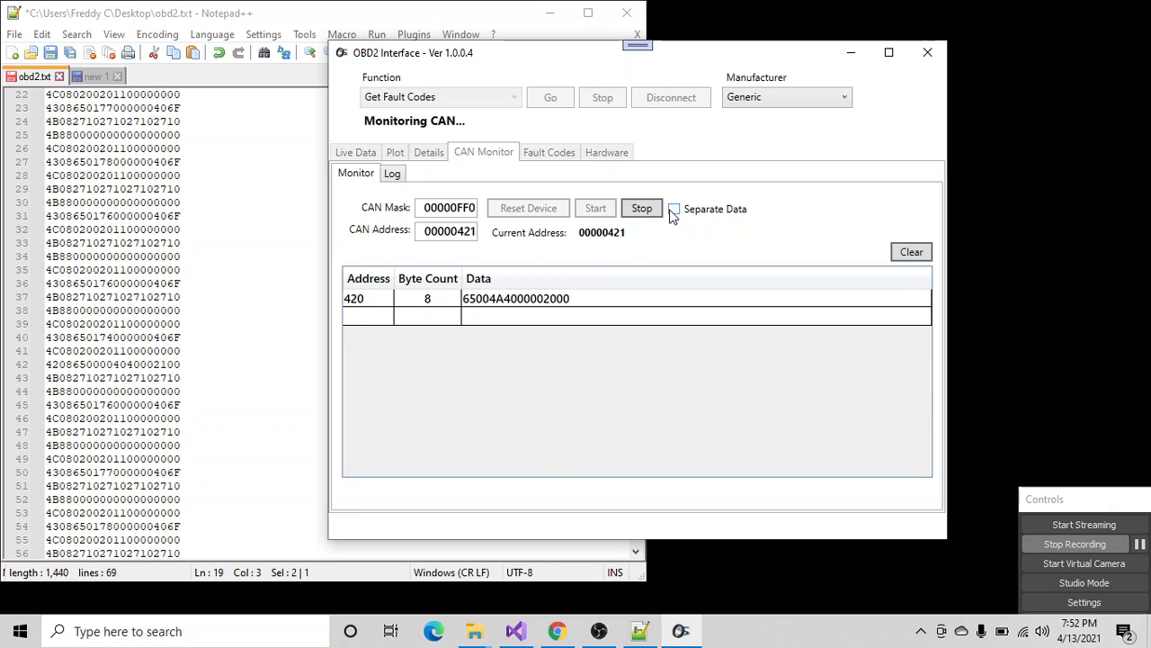
{"action": "left_click", "coordinate": [675, 209]}
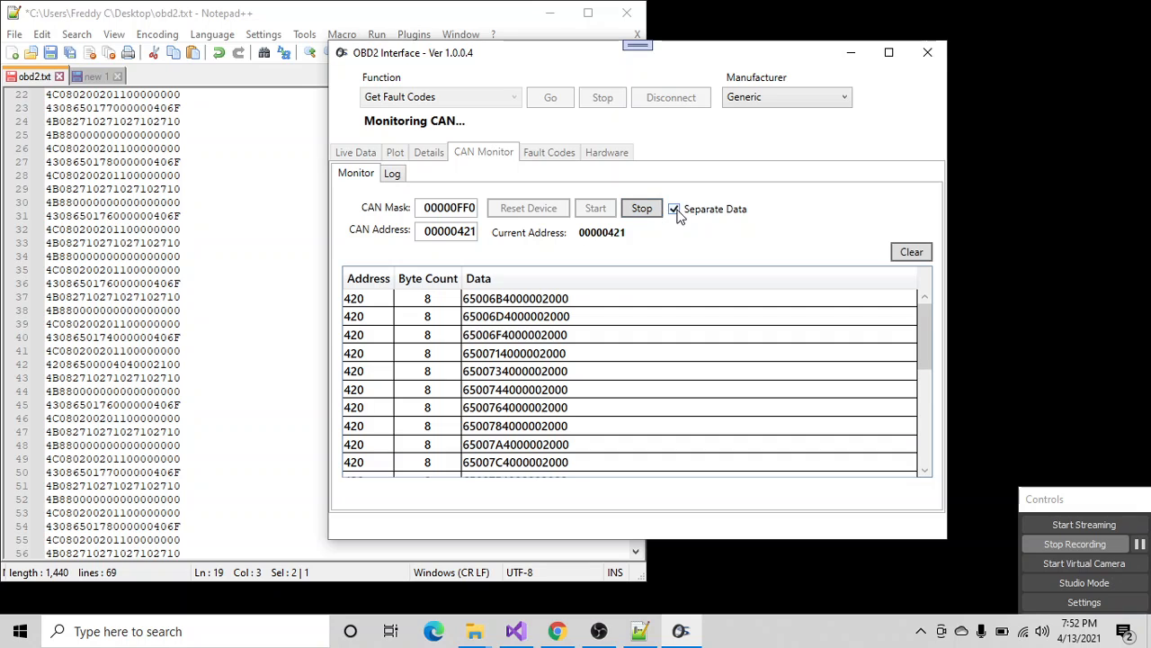
{"action": "left_click", "coordinate": [675, 208]}
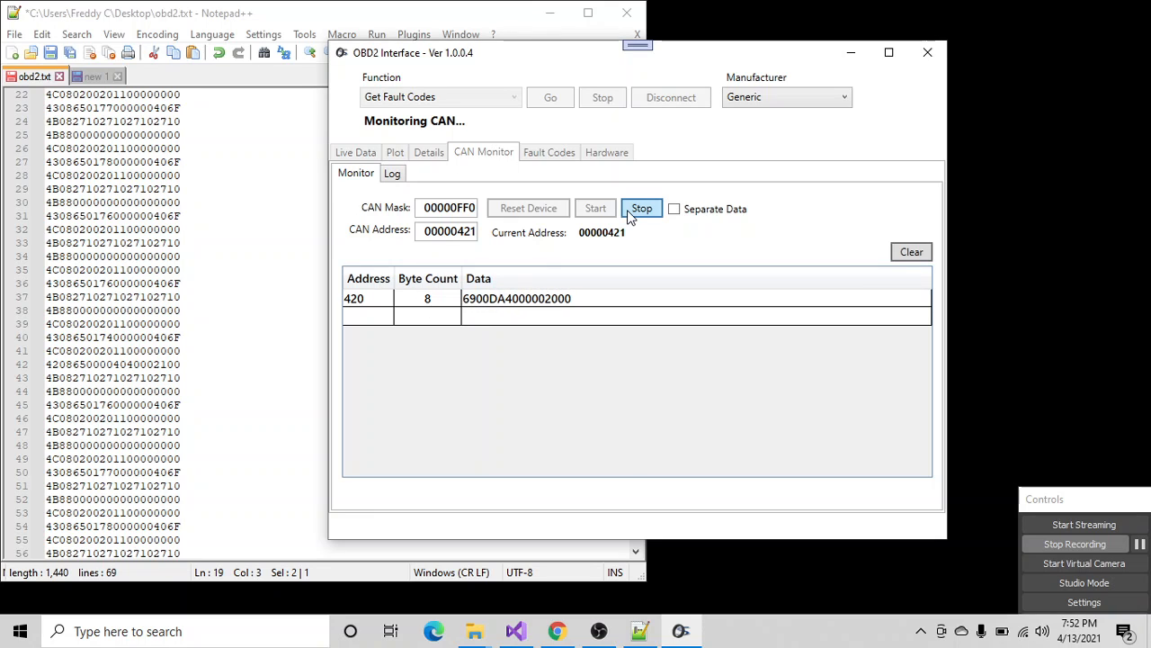
- Copy the CAN log and paste it over the older log messages in obd2.txt in Notepad++
{"action": "left_click", "coordinate": [393, 174]}
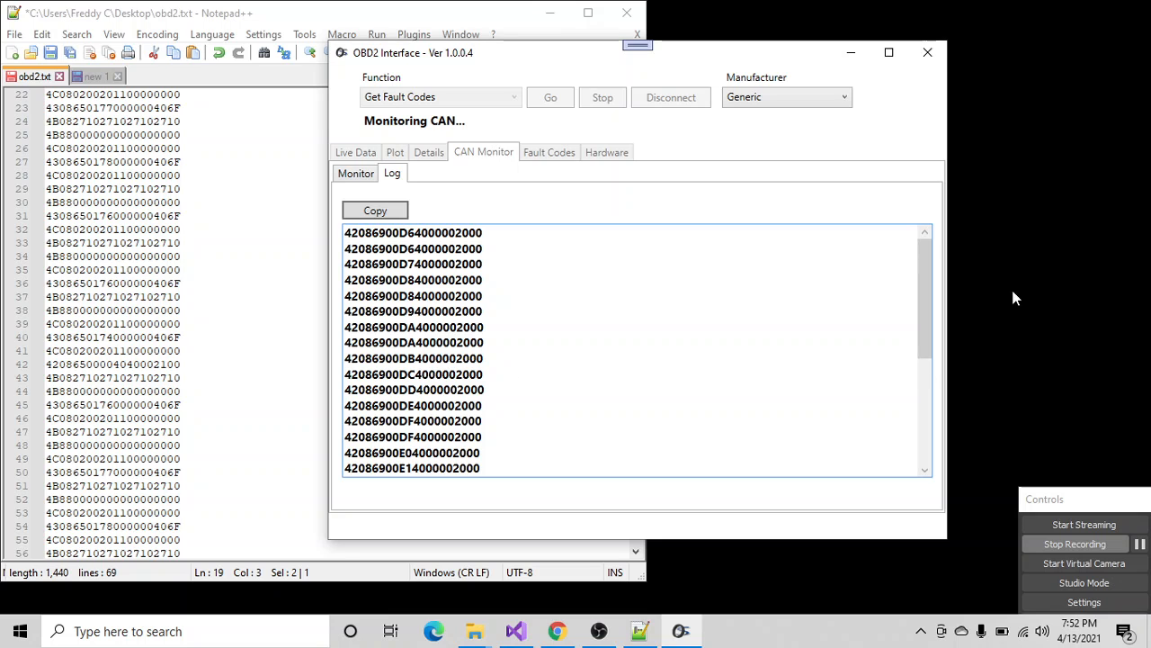
{"action": "left_click", "coordinate": [382, 214]}
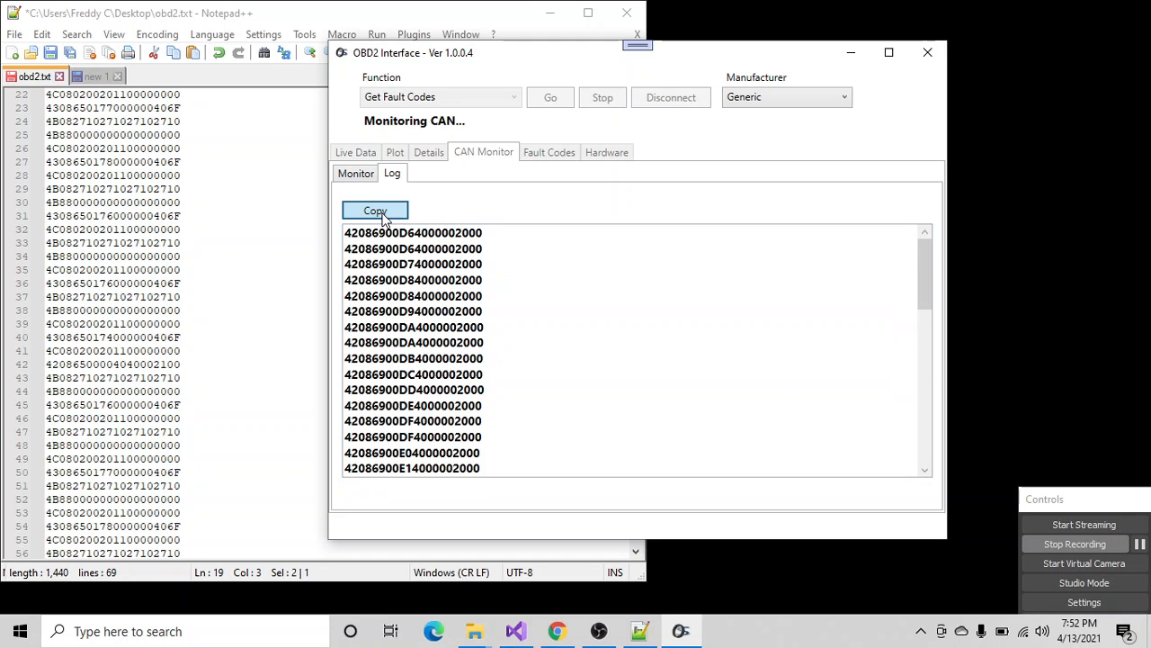
{"action": "left_click_drag", "start_coordinate": [215, 476], "coordinate": [4, 191]}
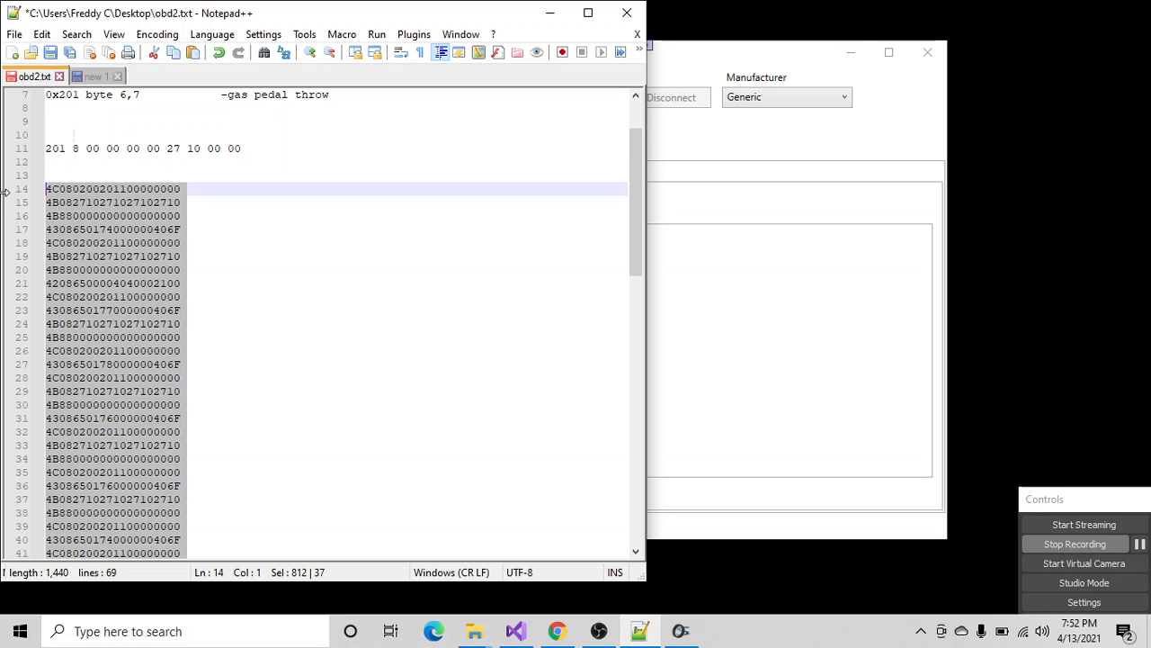
{"action": "right_click", "coordinate": [84, 228]}
{"action": "left_click", "coordinate": [126, 276]}
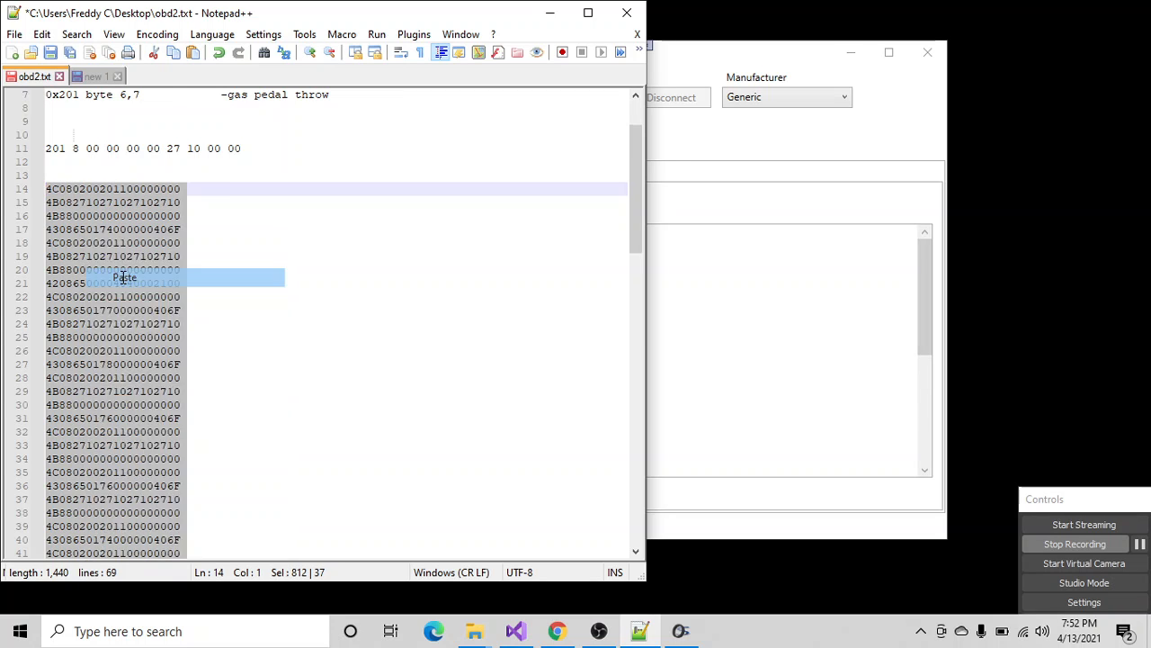
{"action": "scroll", "coordinate": [105, 223], "scroll_direction": "up", "scroll_amount": 7}
{"action": "scroll", "coordinate": [123, 365], "scroll_direction": "down", "scroll_amount": 9}
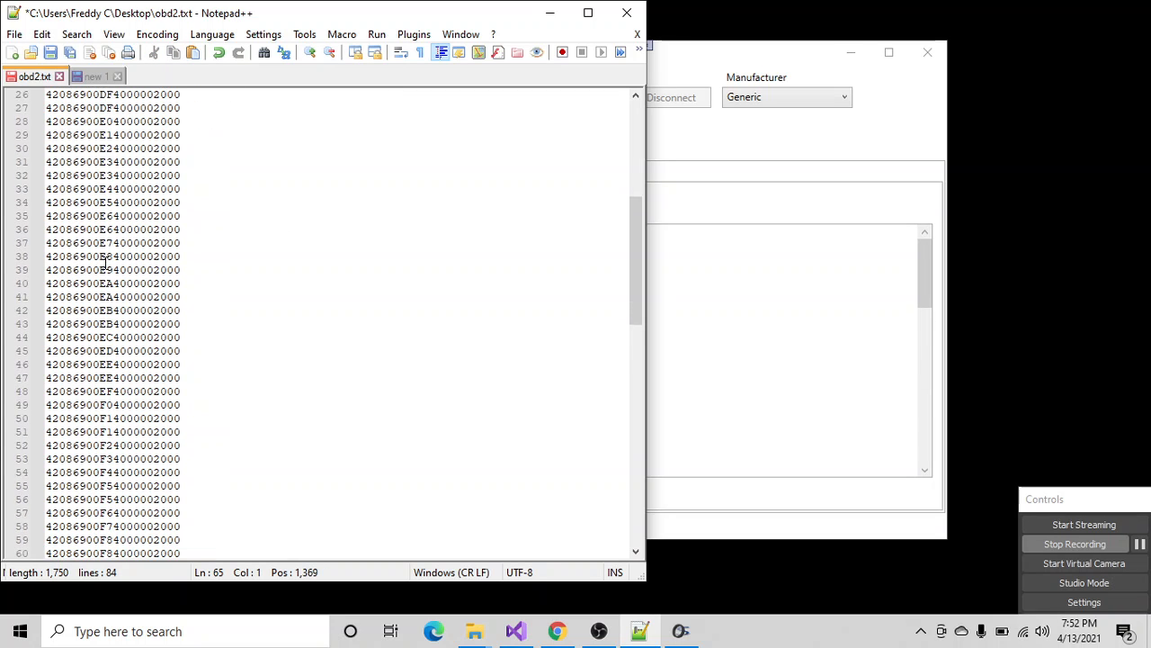
{"action": "scroll", "coordinate": [123, 364], "scroll_direction": "up", "scroll_amount": 12}
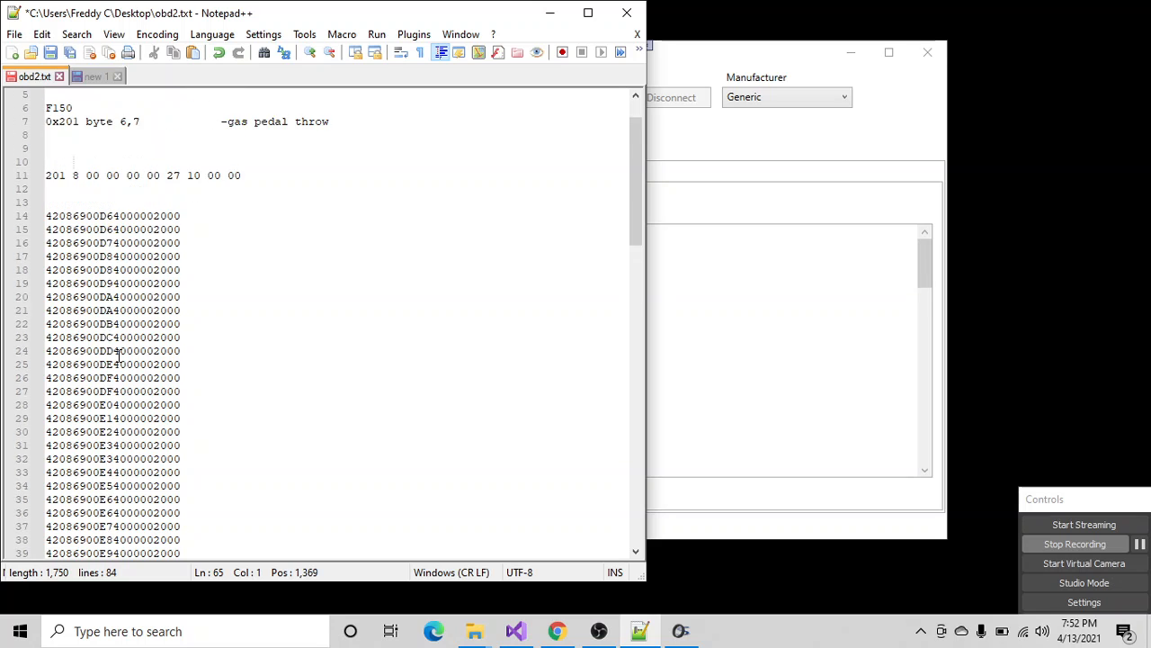
{"action": "scroll", "coordinate": [117, 355], "scroll_direction": "down", "scroll_amount": 4}
{"action": "scroll", "coordinate": [118, 355], "scroll_direction": "down", "scroll_amount": 4}
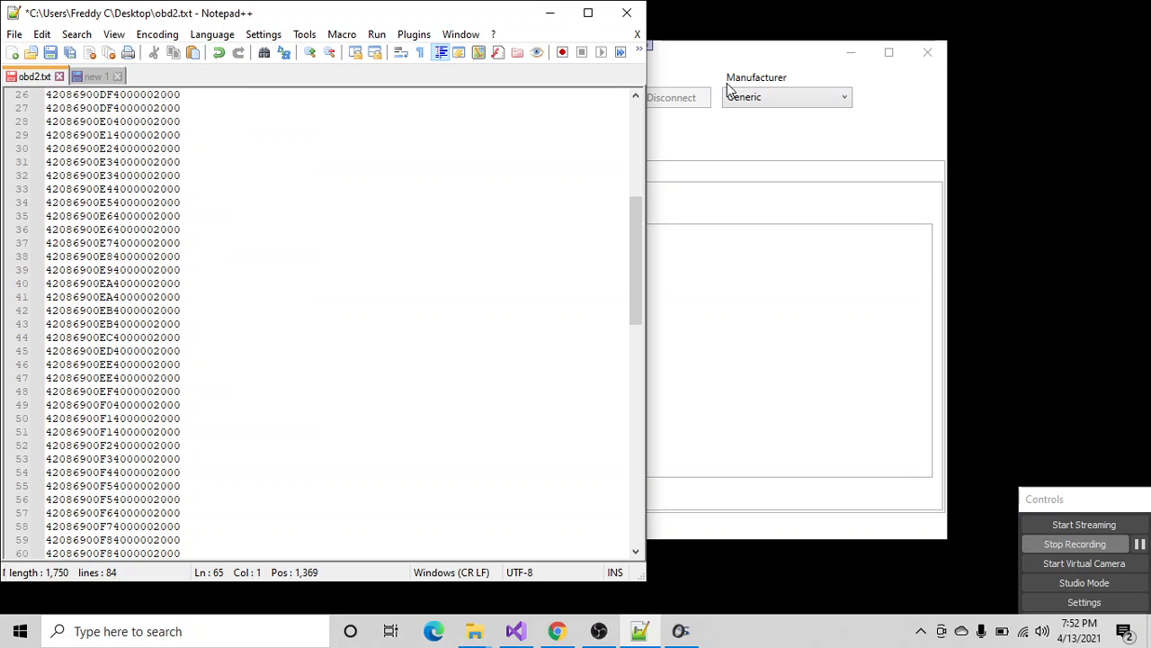
- Switch to OBD2 Interface, set the CAN address to 00000201, and restart monitoring
{"action": "left_click", "coordinate": [708, 56]}
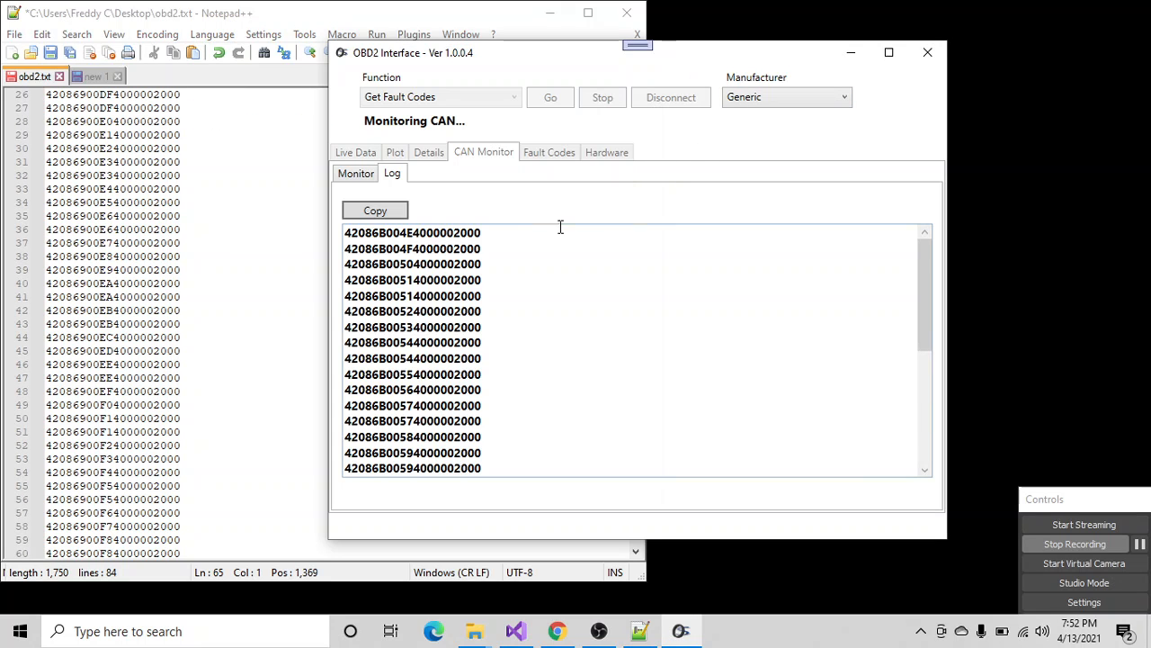
{"action": "left_click", "coordinate": [356, 174]}
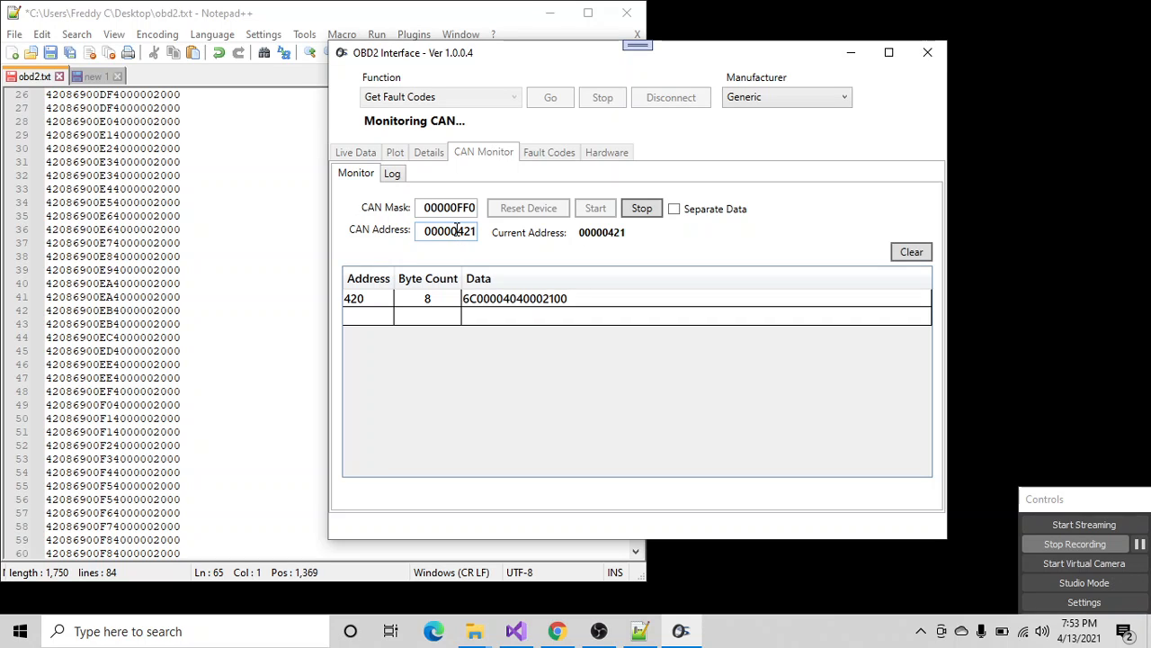
{"action": "left_click_drag", "start_coordinate": [455, 232], "coordinate": [481, 233]}
{"action": "type", "text": "201"}
{"action": "left_click", "coordinate": [641, 209]}
{"action": "left_click", "coordinate": [595, 208]}
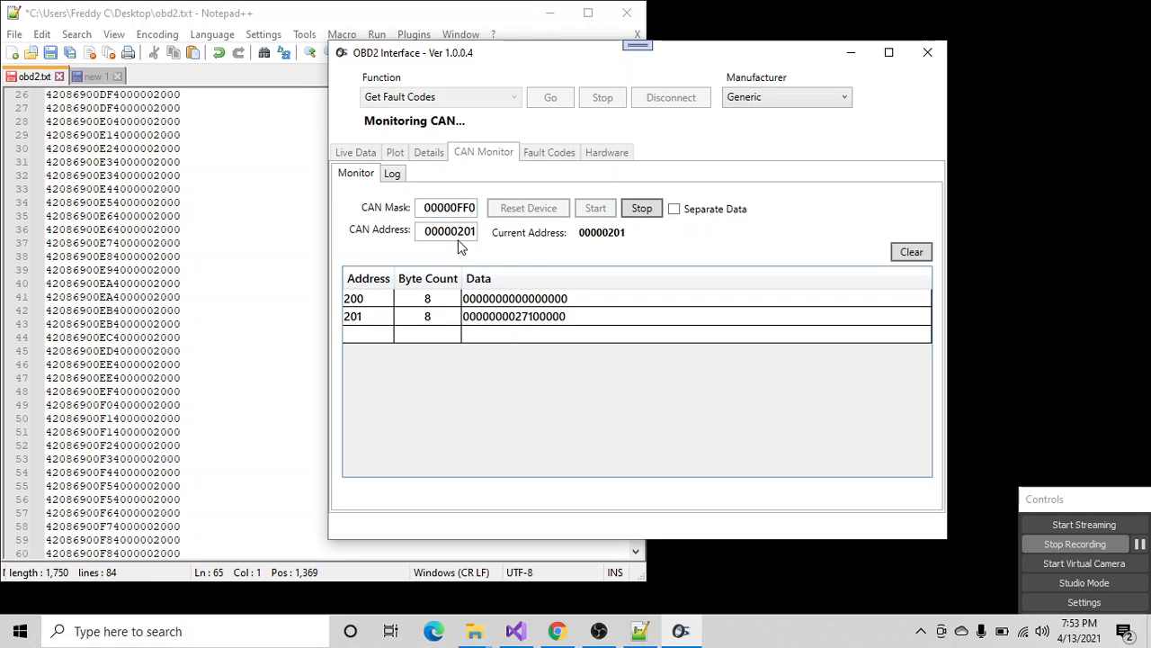
{"action": "left_click", "coordinate": [472, 209]}
{"action": "left_click_drag", "start_coordinate": [457, 232], "coordinate": [470, 231]}
- Duplicate the 0x201 gas pedal throw line directly below itself under F150 in obd2.txt in Notepad++
{"action": "scroll", "coordinate": [257, 260], "scroll_direction": "up", "scroll_amount": 7}
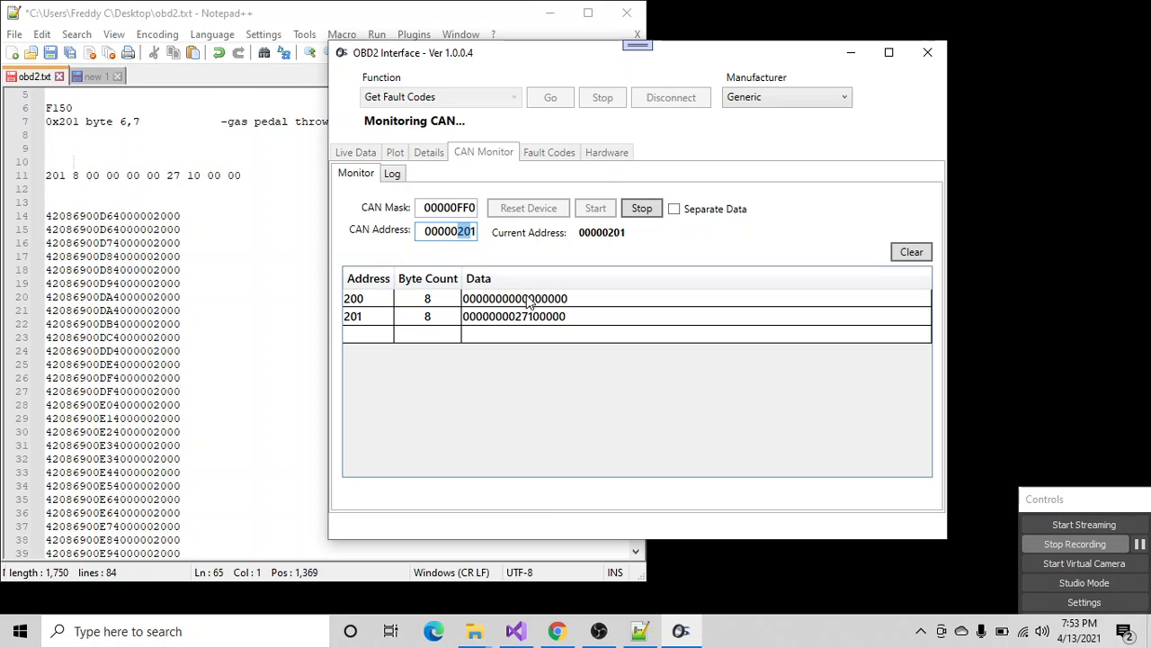
{"action": "scroll", "coordinate": [139, 192], "scroll_direction": "up", "scroll_amount": 2}
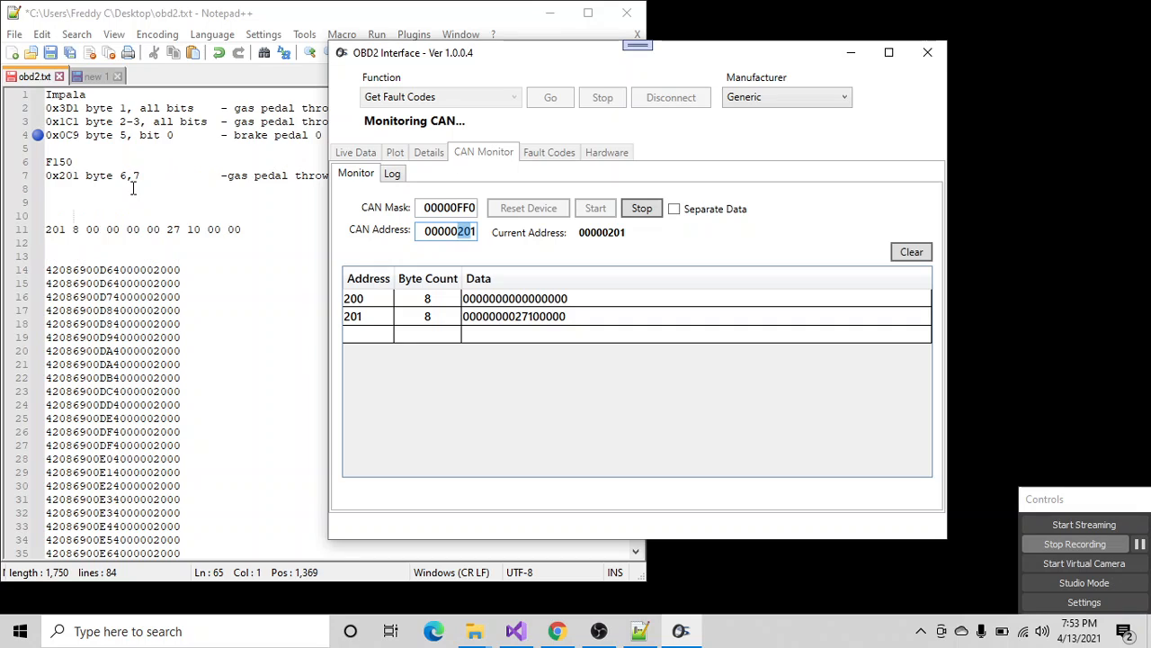
{"action": "left_click", "coordinate": [47, 180]}
{"action": "left_click_drag", "start_coordinate": [46, 176], "coordinate": [45, 187]}
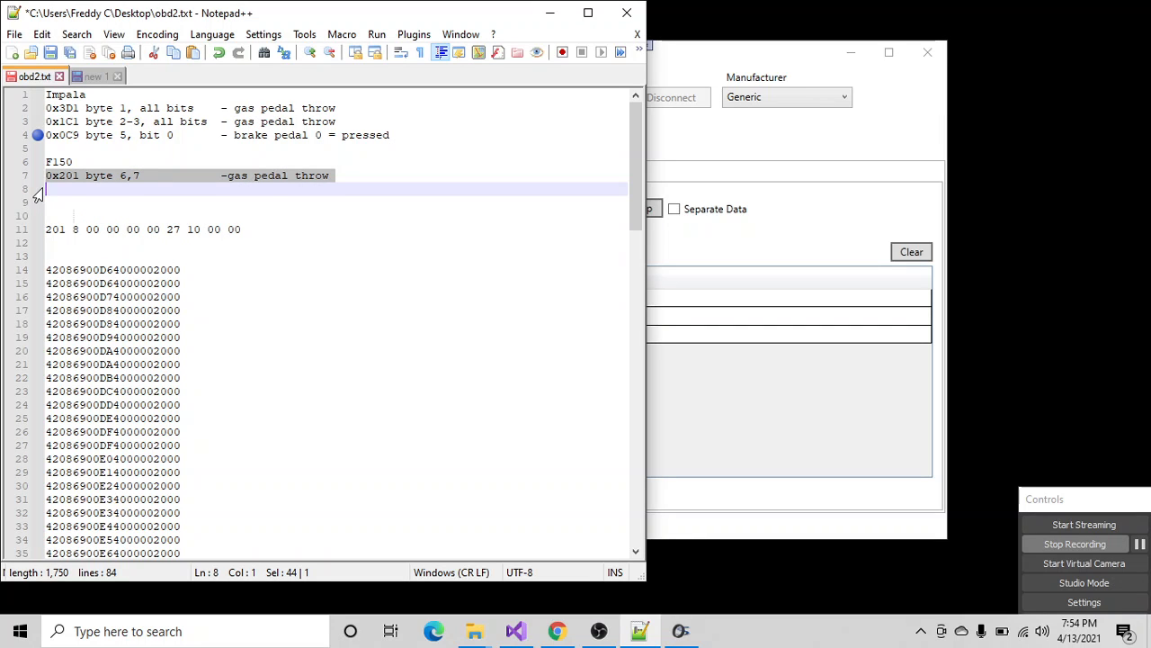
{"action": "key", "text": "ctrl+c"}
{"action": "key", "text": "Right"}
{"action": "key", "text": "ctrl+v"}
- Change the duplicated line's address to 0x200 and its description to "brake pedal throw"
{"action": "left_click", "coordinate": [75, 189]}
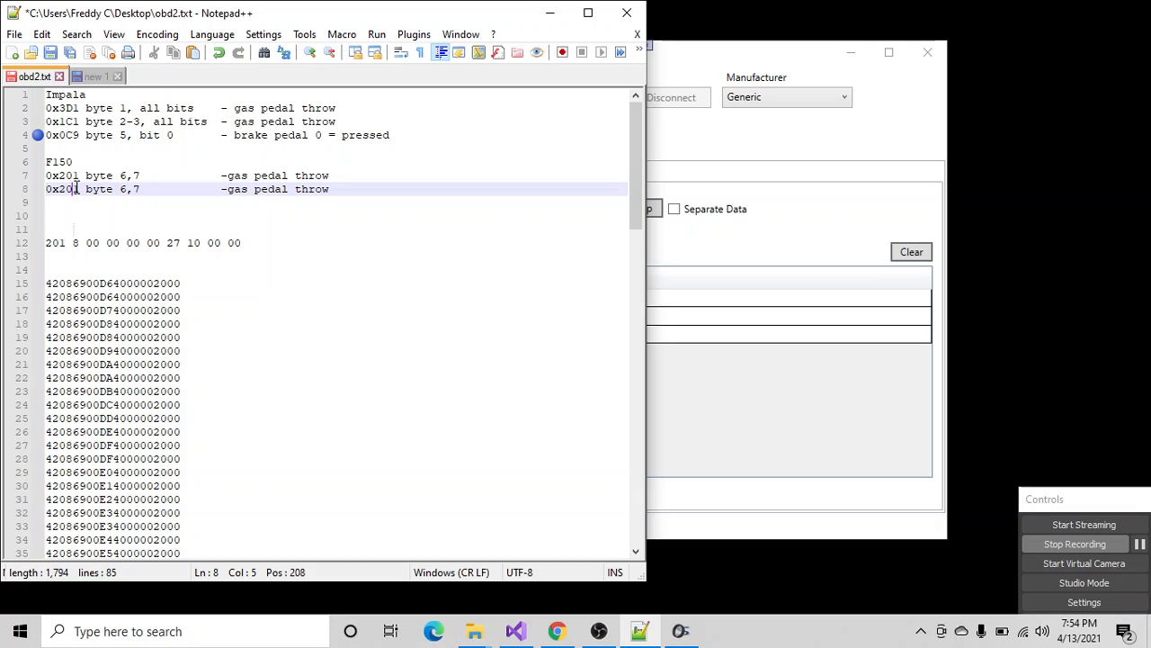
{"action": "left_click_drag", "start_coordinate": [74, 189], "coordinate": [79, 188]}
{"action": "type", "text": "0"}
{"action": "left_click_drag", "start_coordinate": [226, 188], "coordinate": [271, 189]}
{"action": "left_click_drag", "start_coordinate": [273, 190], "coordinate": [333, 194]}
{"action": "type", "text": "br"}
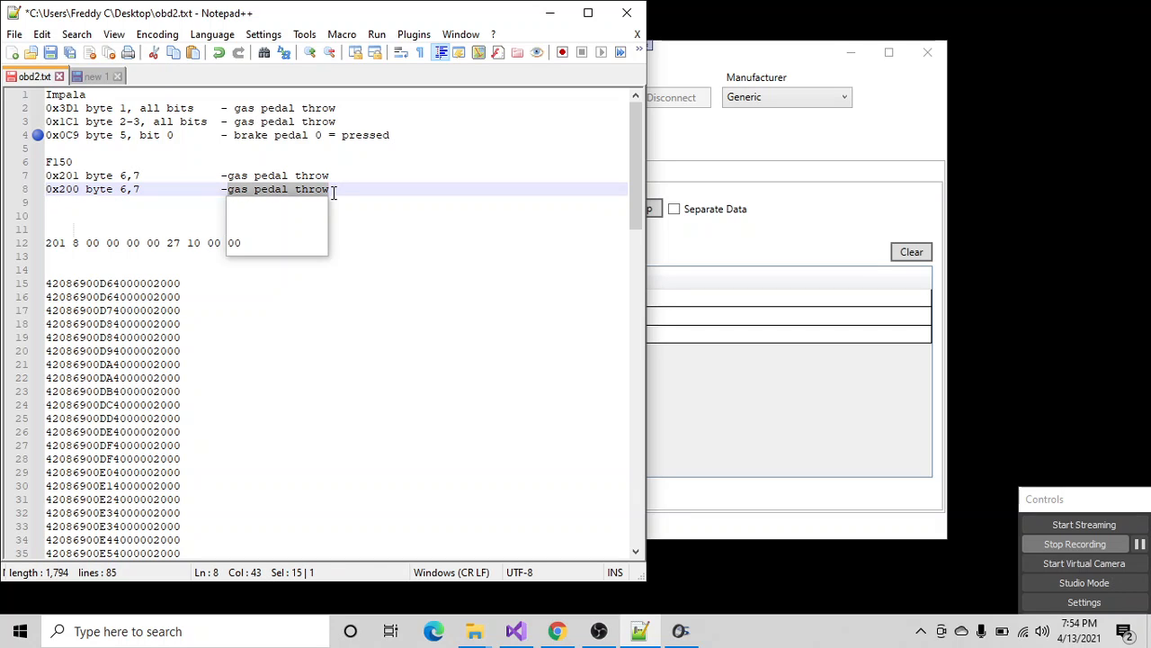
{"action": "type", "text": "ake "}
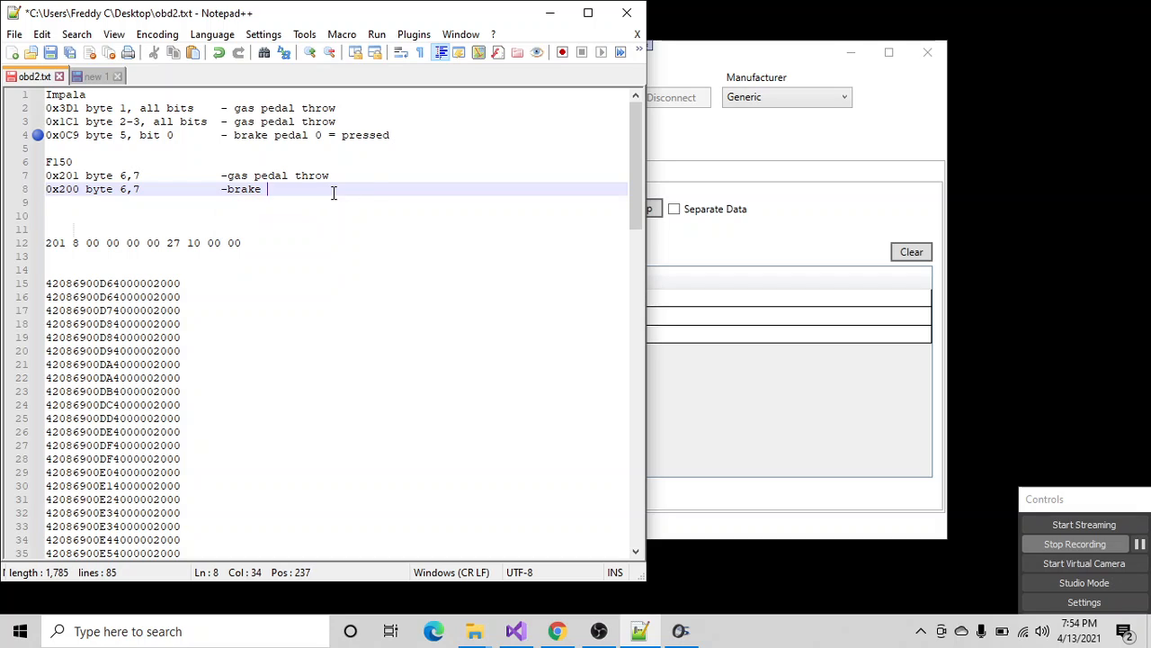
{"action": "type", "text": "pedal"}
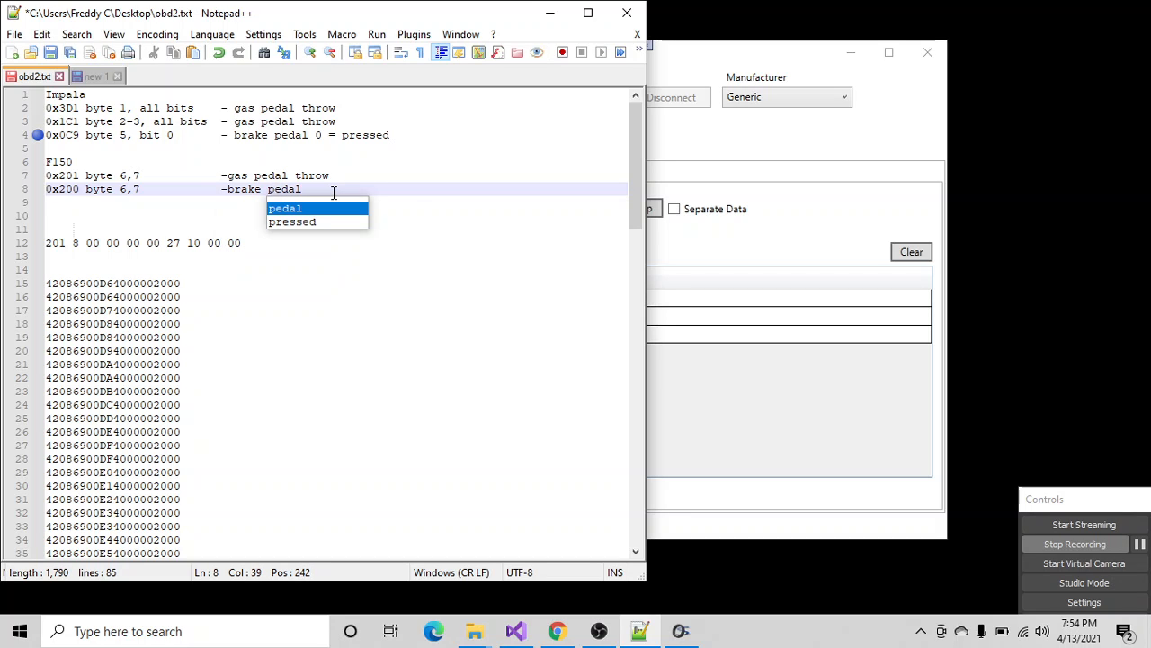
{"action": "type", "text": " throw"}
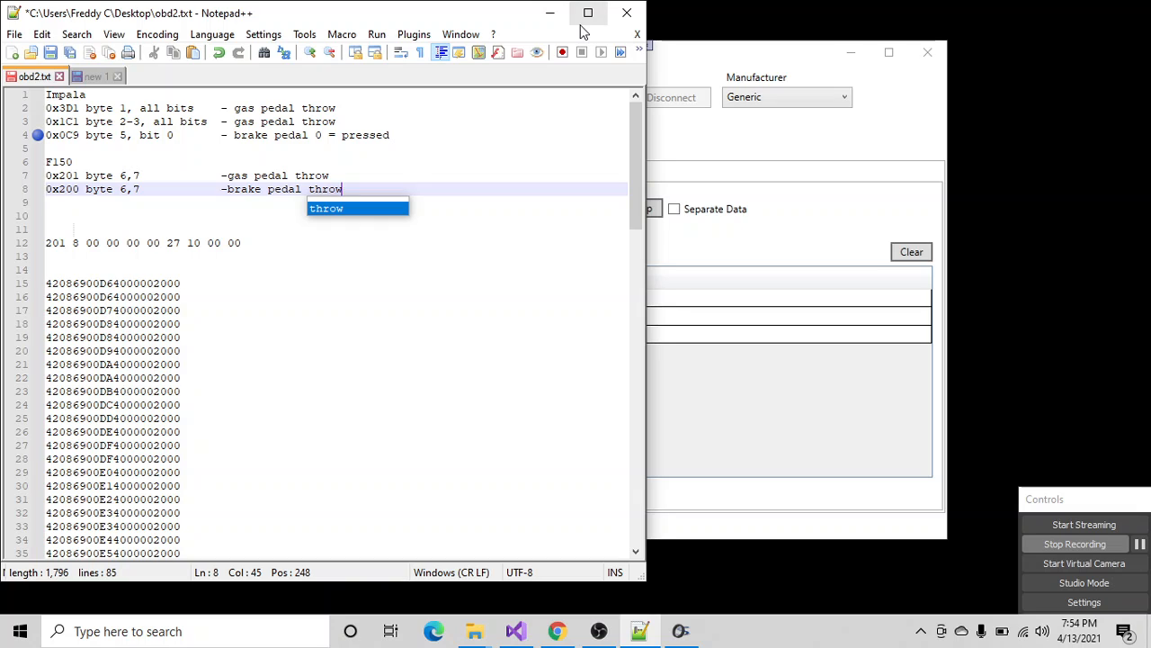
- Check the address 200 data in OBD2 Interface, and change the 0x200 line's bytes to 0,6 in obd2.txt
{"action": "left_click", "coordinate": [670, 208]}
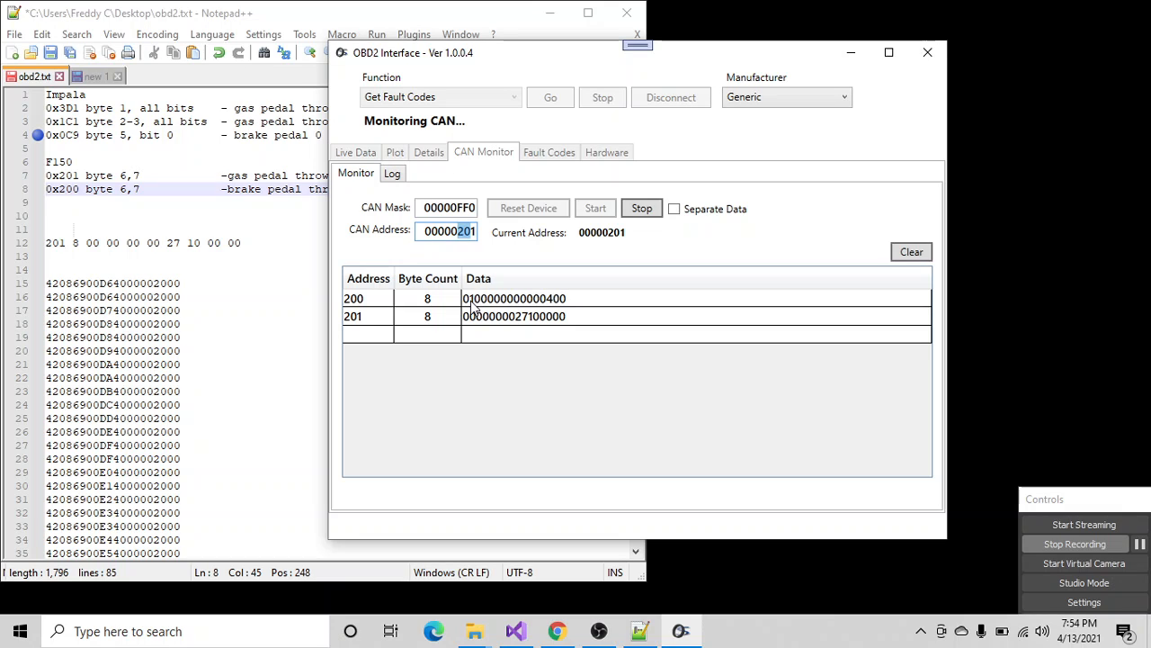
{"action": "left_click", "coordinate": [122, 190]}
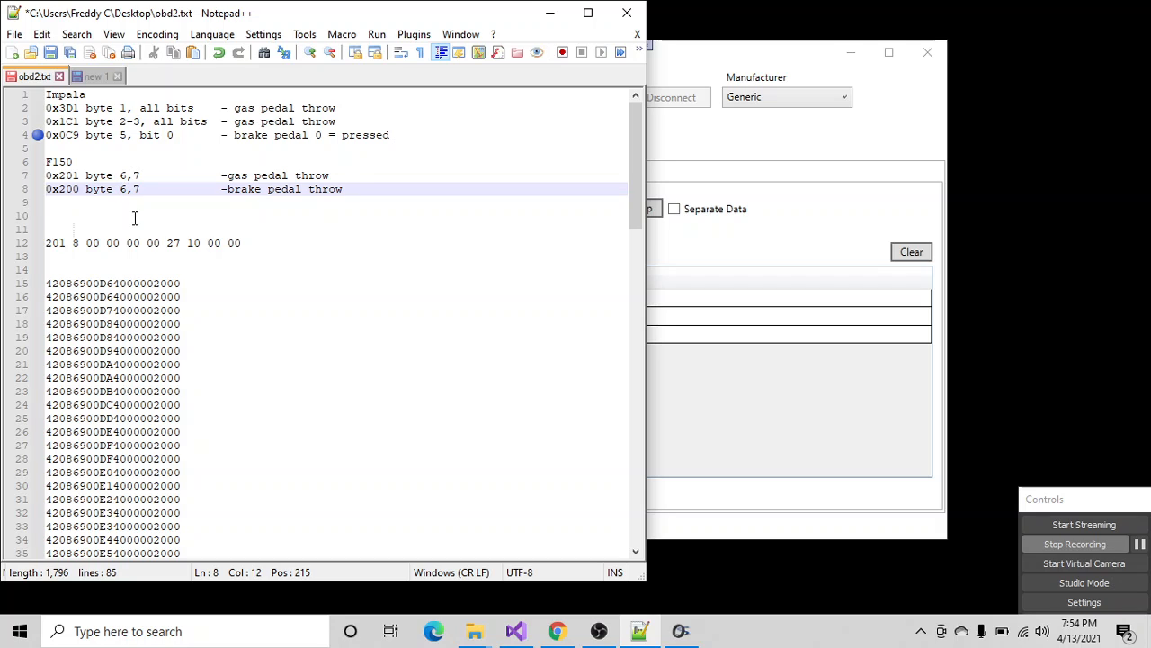
{"action": "type", "text": "0,"}
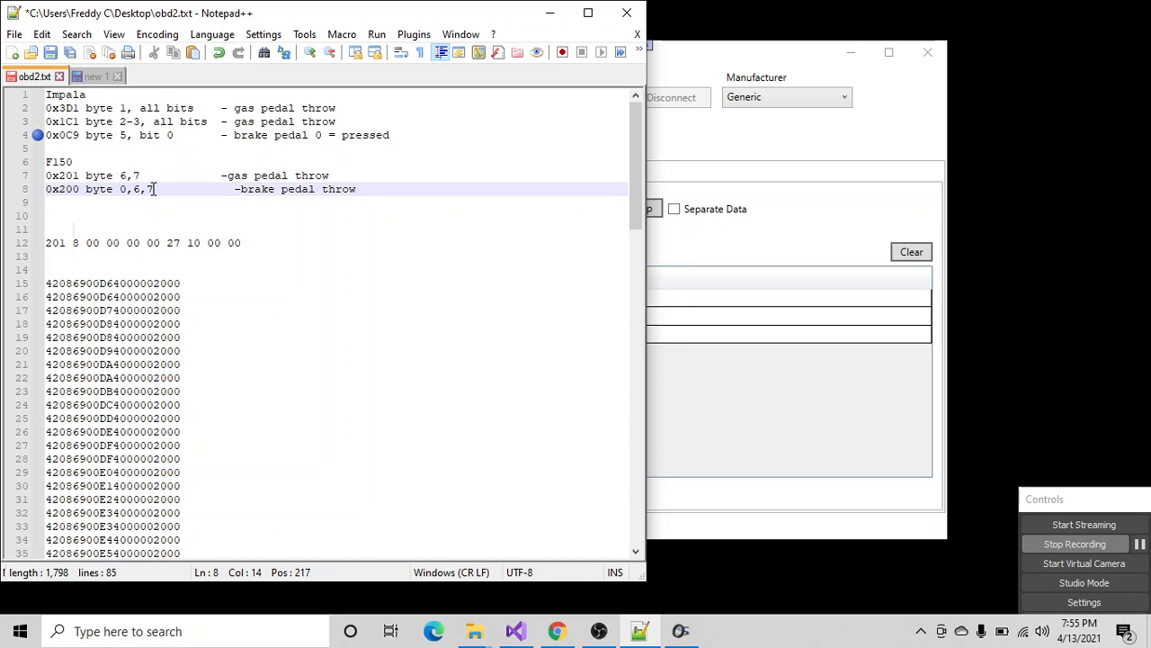
{"action": "left_click_drag", "start_coordinate": [141, 189], "coordinate": [154, 188]}
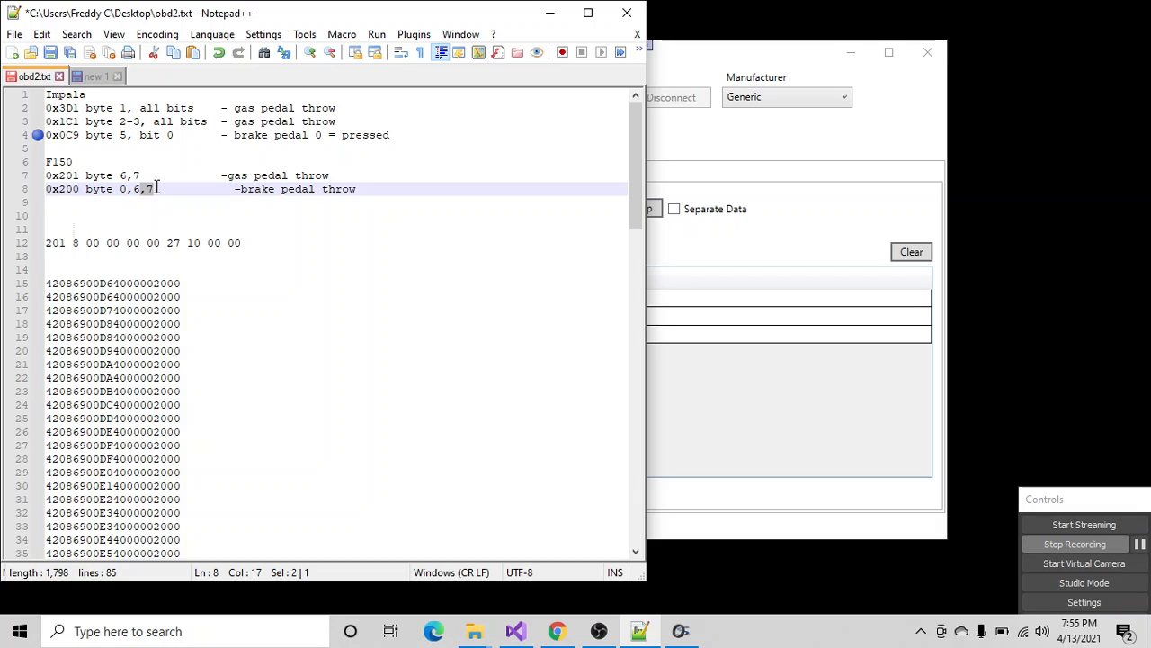
{"action": "key", "text": "Delete"}
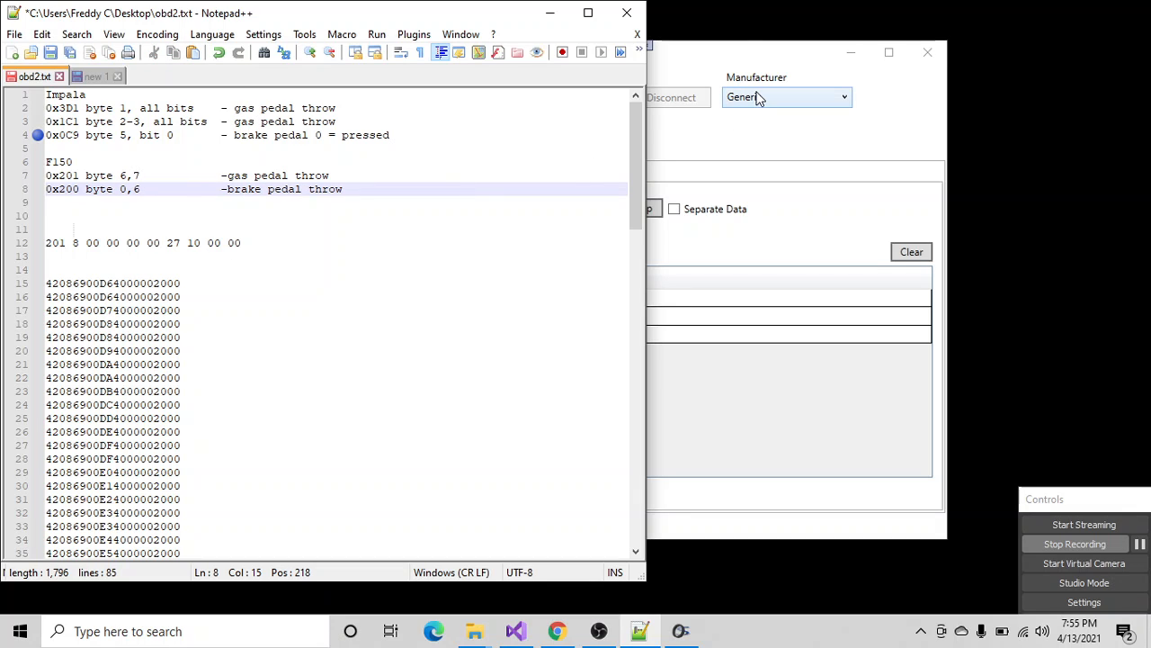
- Switch to OBD2 Interface, set the CAN mask to 00000FFF and the CAN address to 00000200, and restart monitoring
{"action": "left_click", "coordinate": [706, 45]}
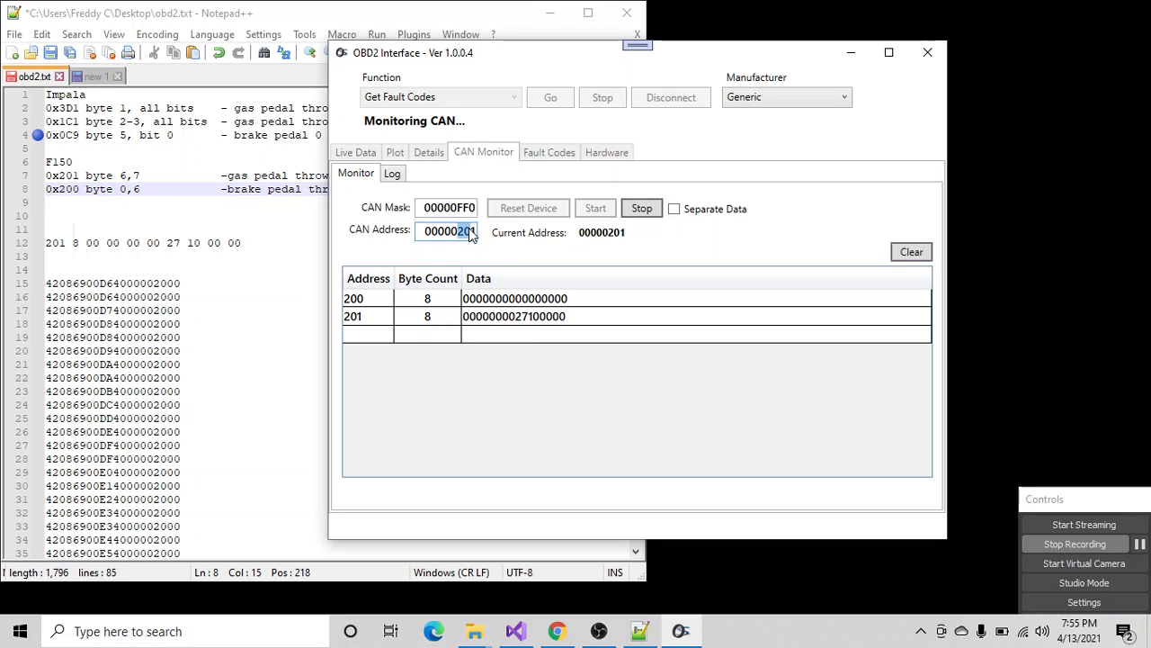
{"action": "left_click", "coordinate": [365, 303]}
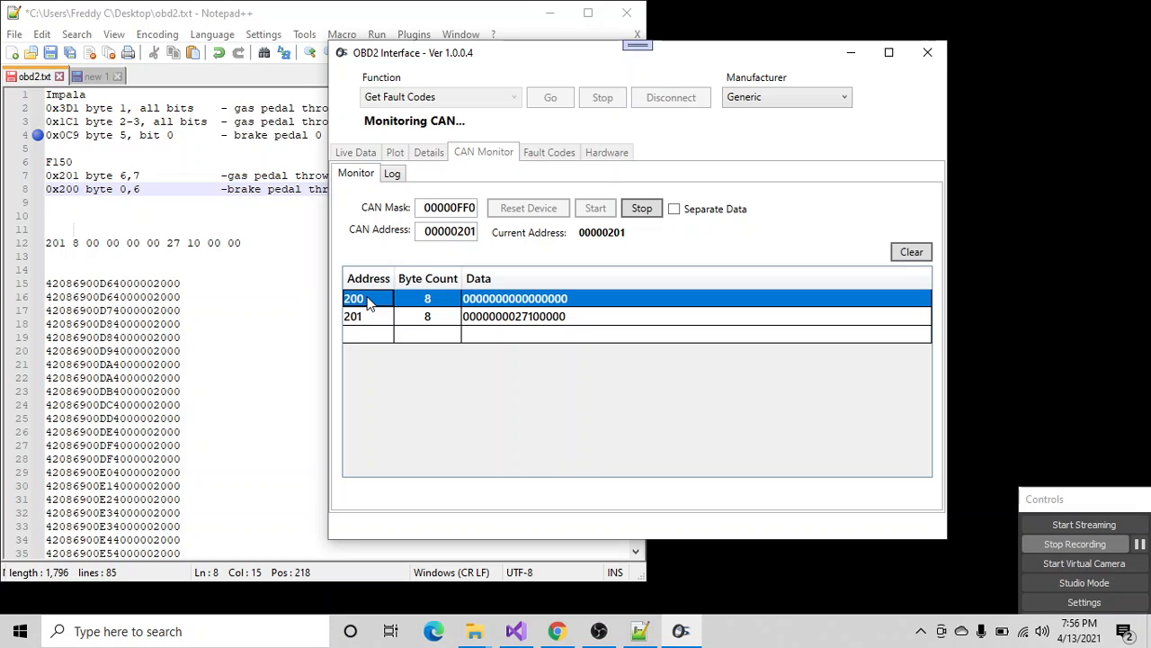
{"action": "left_click_drag", "start_coordinate": [469, 207], "coordinate": [481, 208]}
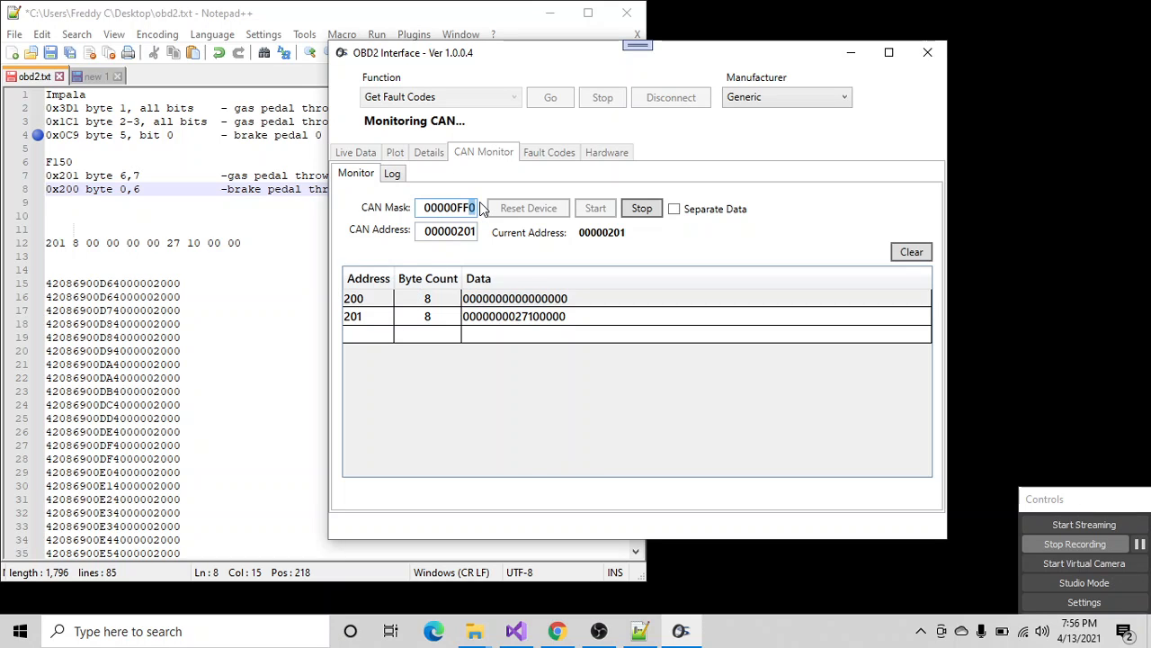
{"action": "type", "text": "F"}
{"action": "mouse_move", "coordinate": [471, 232]}
{"action": "left_mouse_down"}
{"action": "mouse_move", "coordinate": [458, 231]}
{"action": "mouse_move", "coordinate": [479, 227]}
{"action": "left_mouse_up"}
{"action": "left_click", "coordinate": [459, 230]}
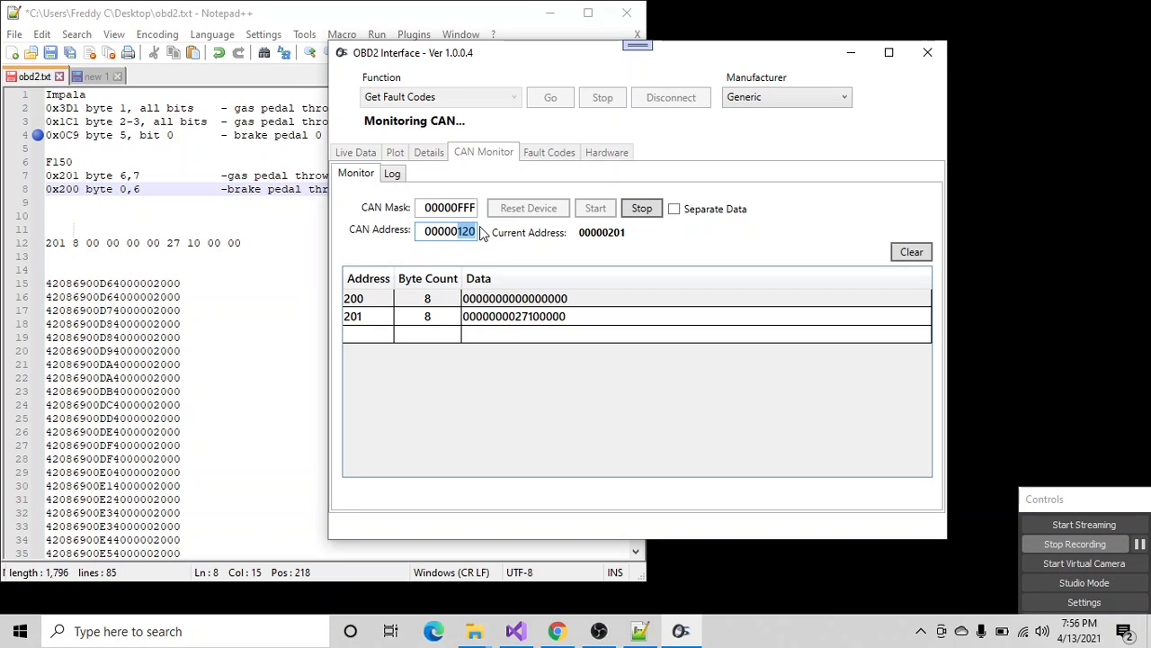
{"action": "type", "text": "200"}
{"action": "left_click_drag", "start_coordinate": [457, 207], "coordinate": [481, 209]}
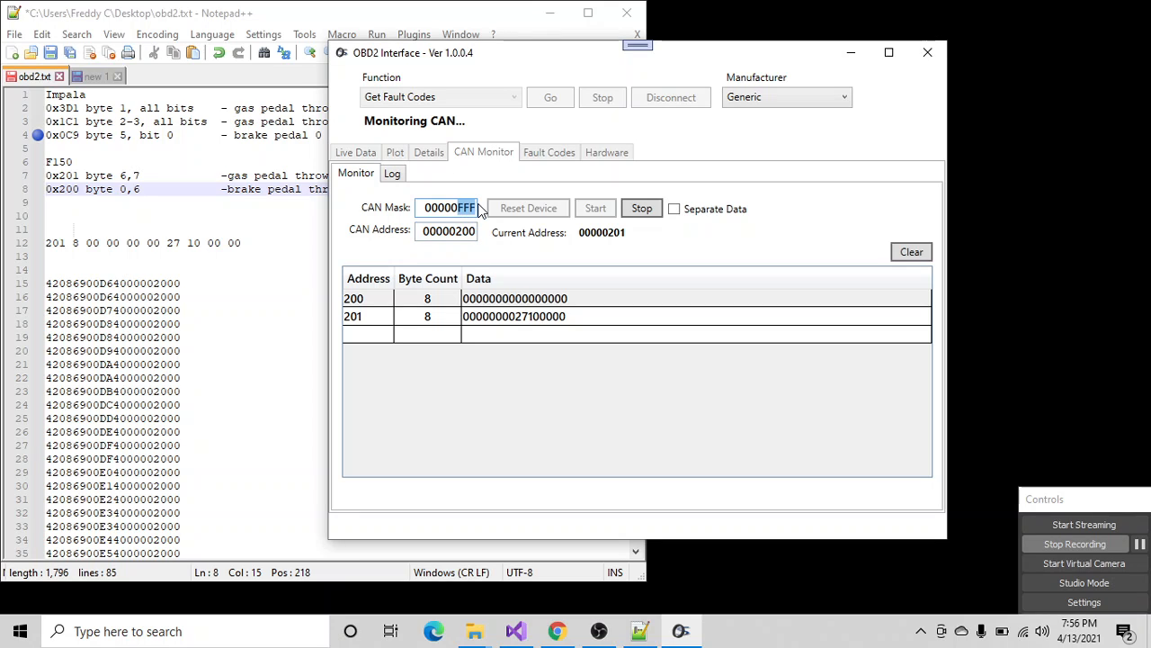
{"action": "left_click", "coordinate": [641, 208]}
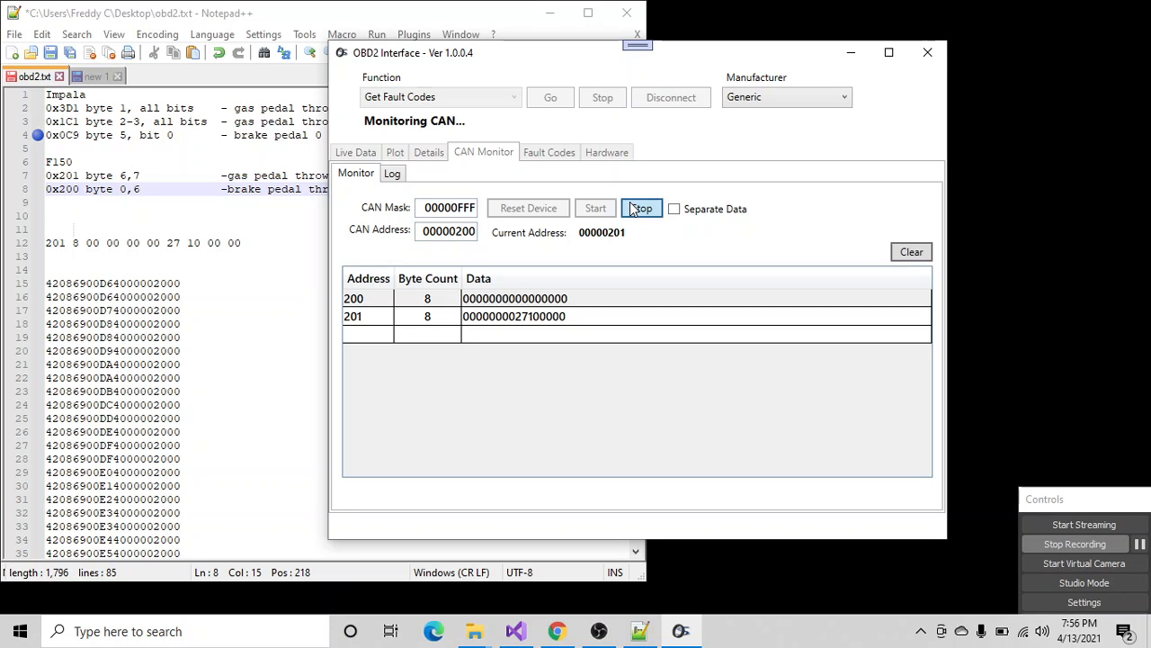
{"action": "left_click", "coordinate": [596, 208]}
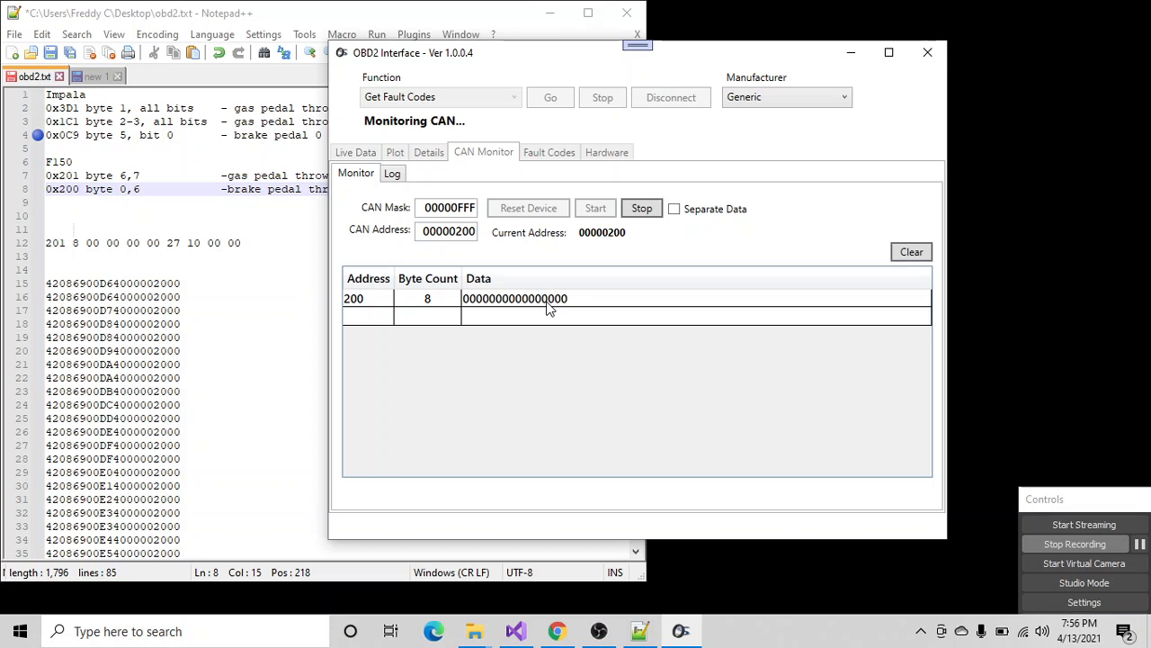
- Append ", byte 6" to the end of the F150 0x200 brake pedal throw line in obd2.txt in Notepad++
{"action": "left_click", "coordinate": [270, 203]}
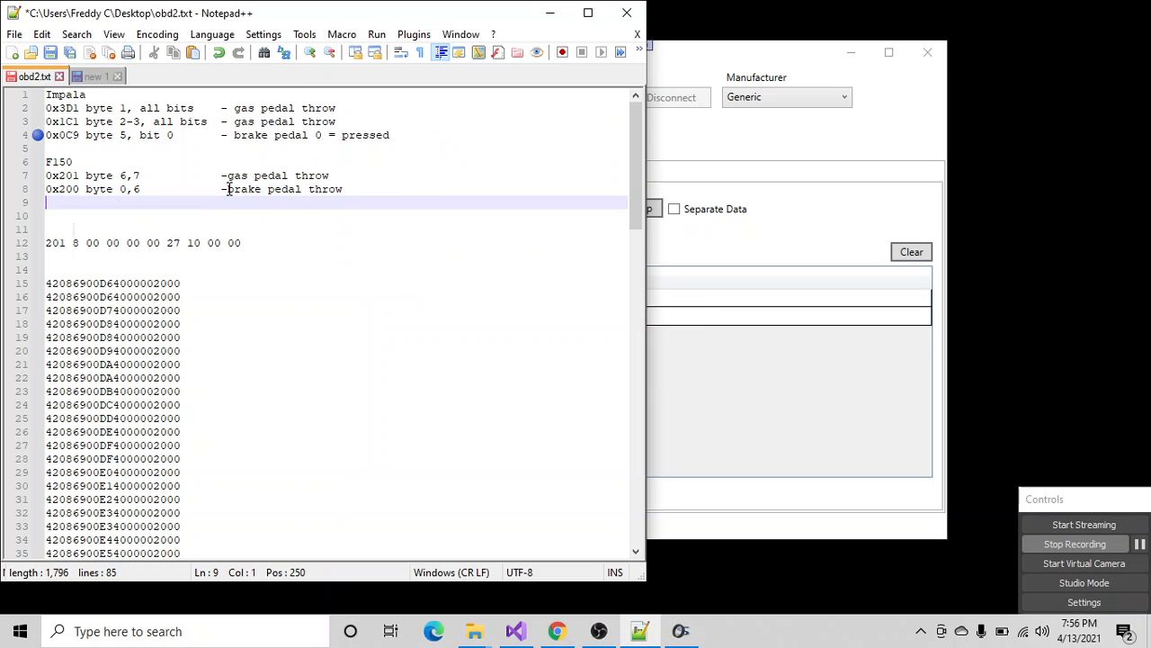
{"action": "left_click", "coordinate": [360, 189]}
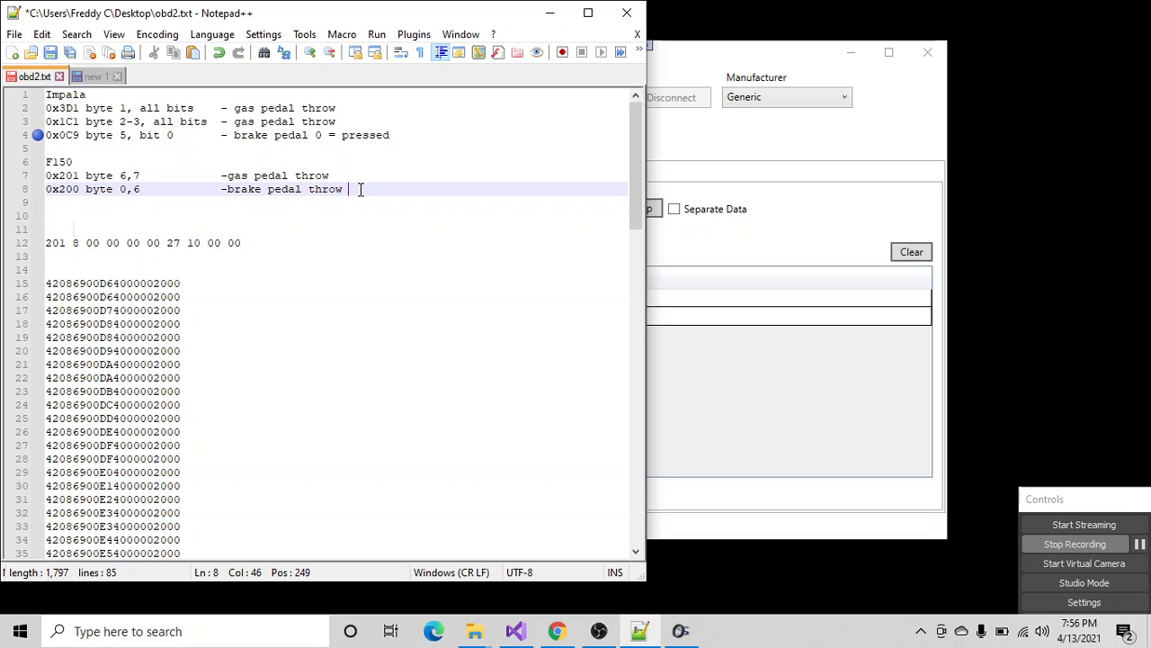
{"action": "type", "text": ", byte "}
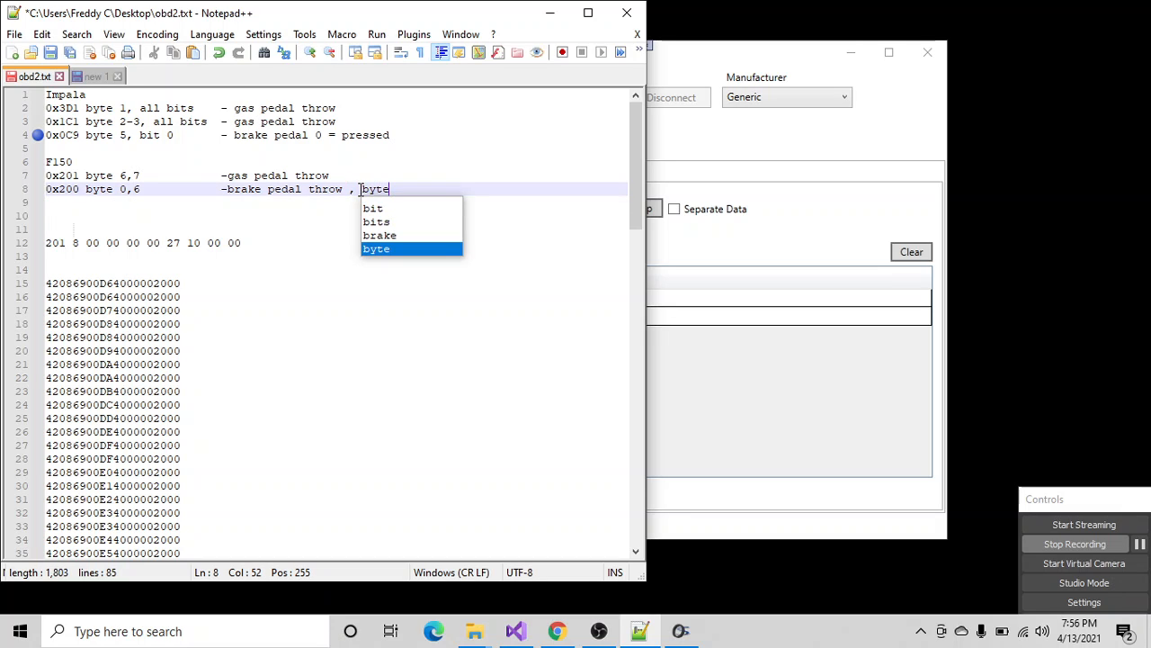
{"action": "type", "text": "6"}
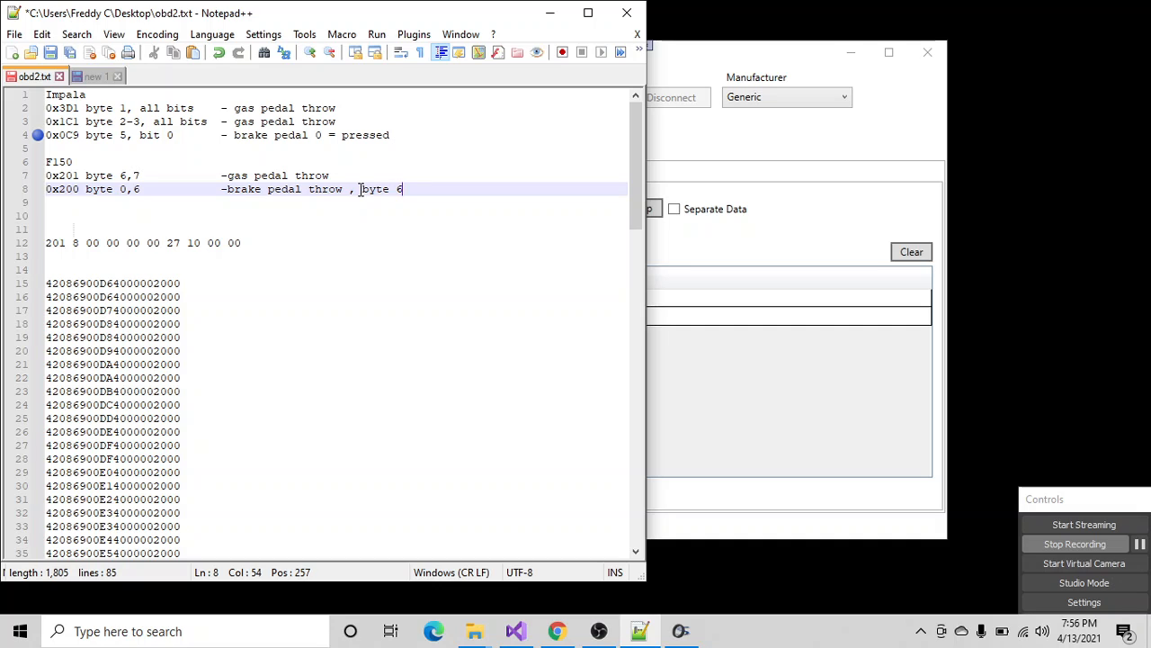
{"action": "type", "text": " (engine start b"}
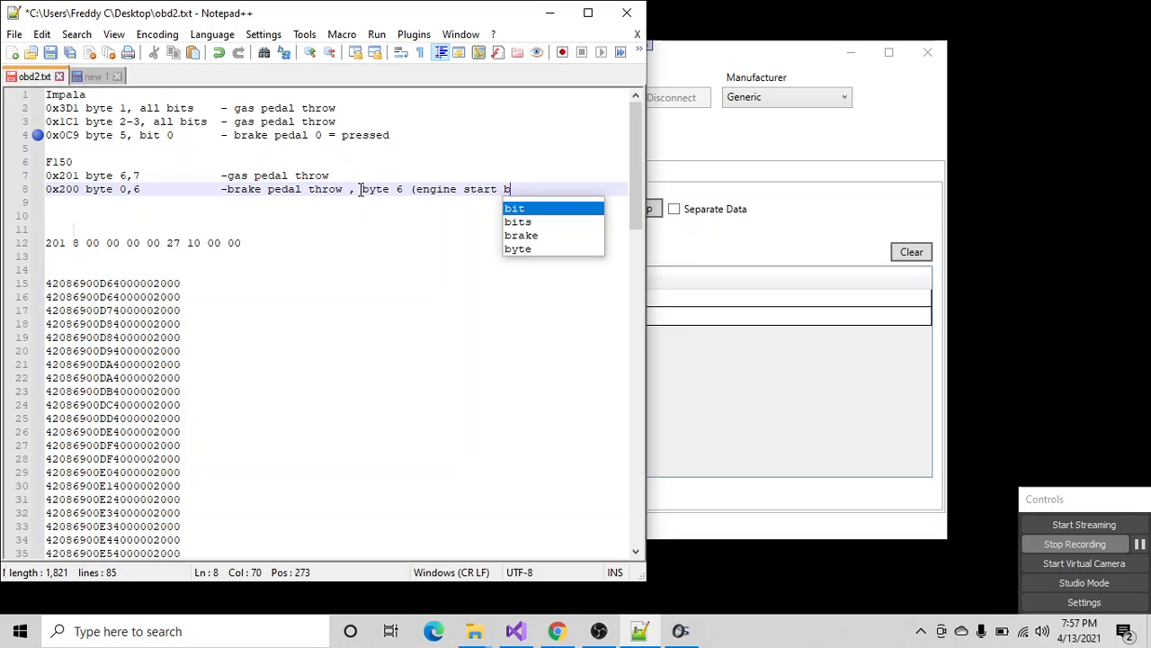
{"action": "type", "text": "it "}
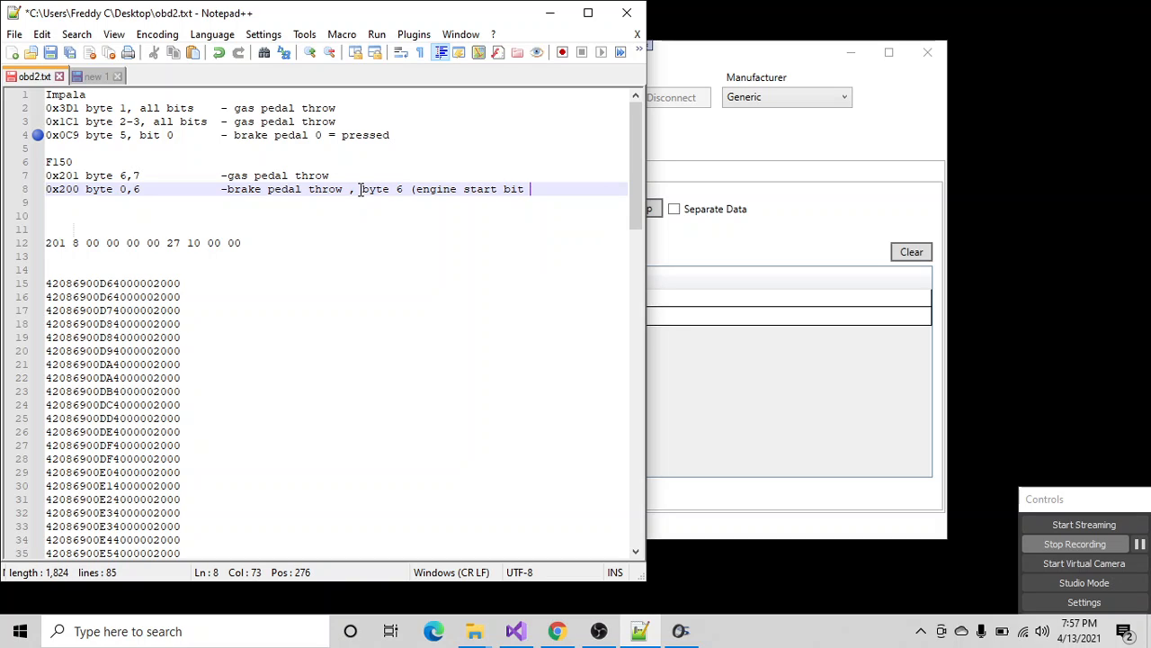
{"action": "type", "text": "7, brake bit"}
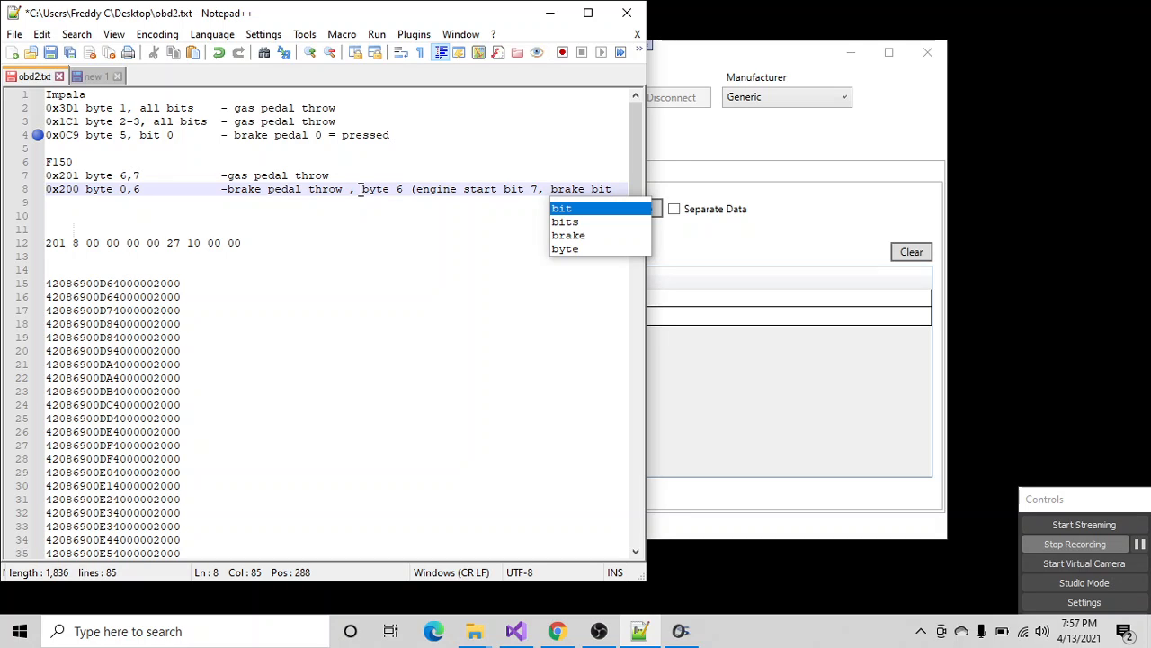
- Finish the 0x200 line with "(engine start bit 7, brake bit3)" and add two line breaks after it
{"action": "type", "text": "3"}
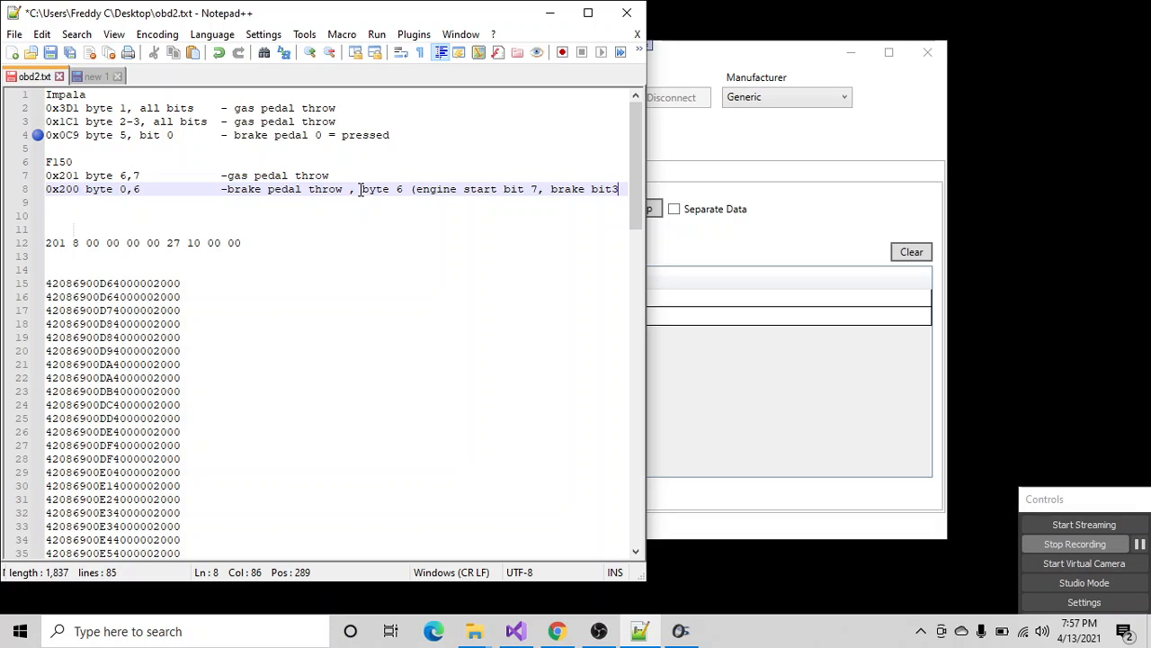
{"action": "type", "text": ")"}
{"action": "key", "text": "Return"}
{"action": "key", "text": "Return"}
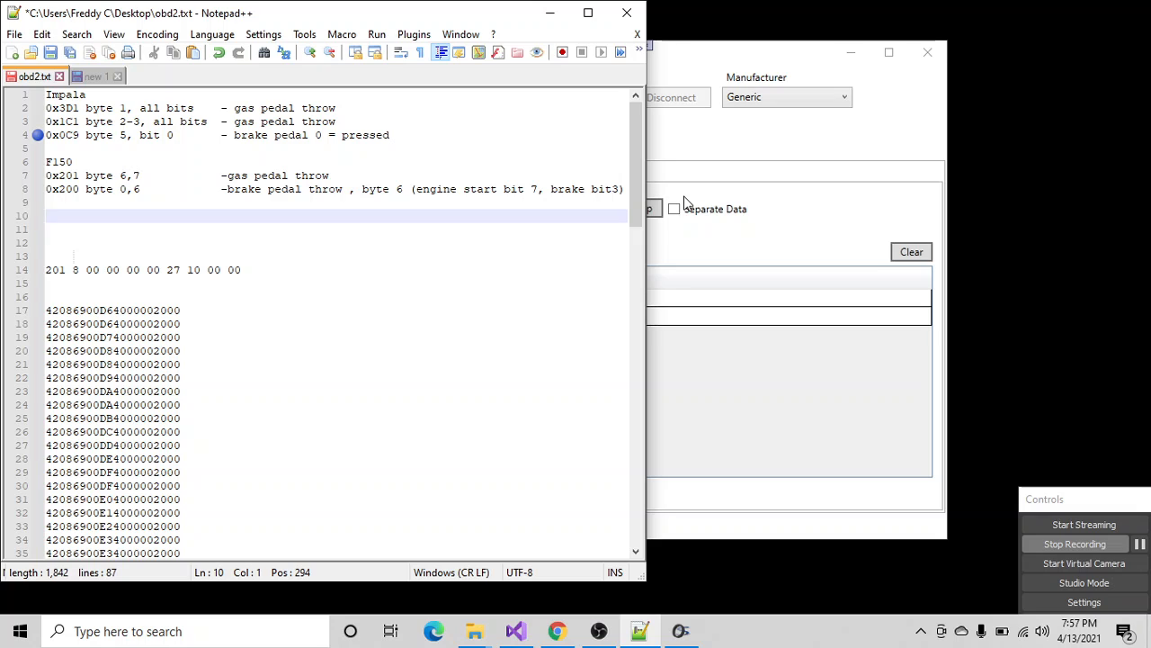
- Copy the address 200 log from OBD2 Interface and paste it in obd2.txt over everything from the 201 line to the end
{"action": "left_click", "coordinate": [703, 252]}
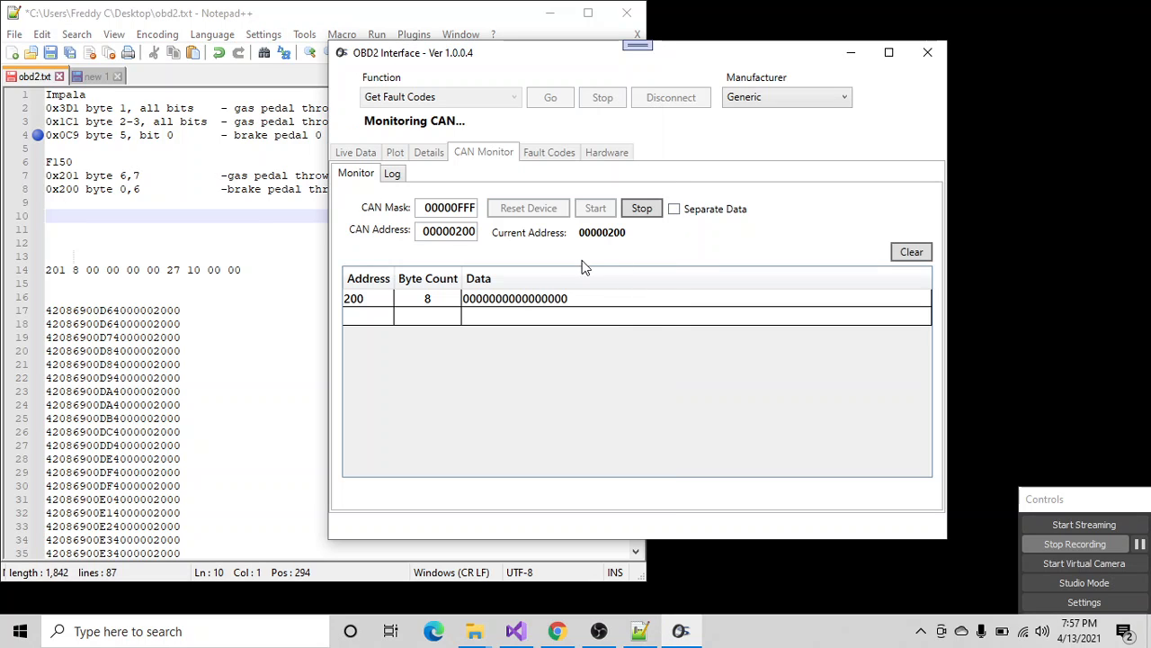
{"action": "left_click", "coordinate": [550, 298]}
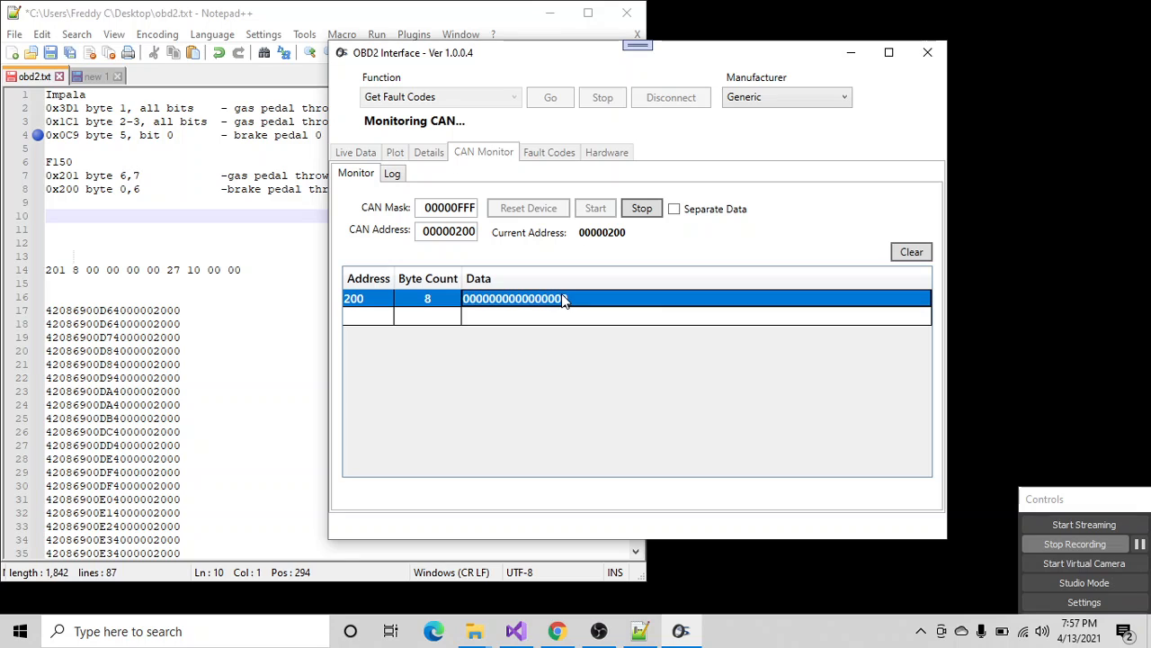
{"action": "left_click", "coordinate": [393, 174]}
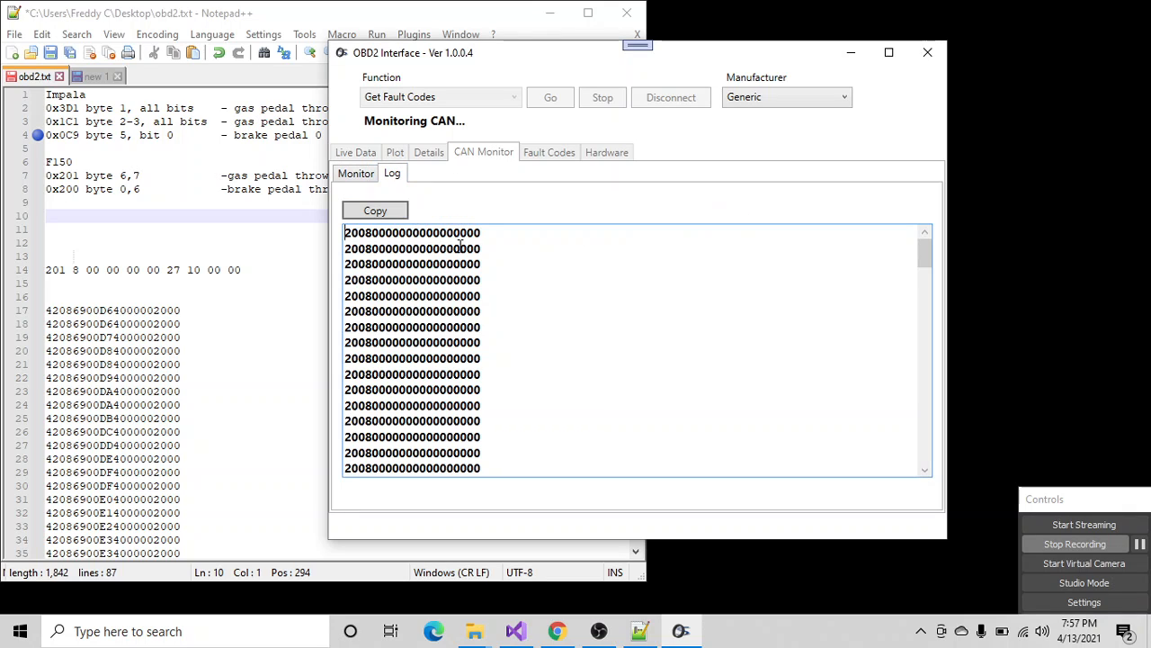
{"action": "left_click_drag", "start_coordinate": [484, 233], "coordinate": [400, 235]}
{"action": "left_click_drag", "start_coordinate": [345, 232], "coordinate": [407, 232]}
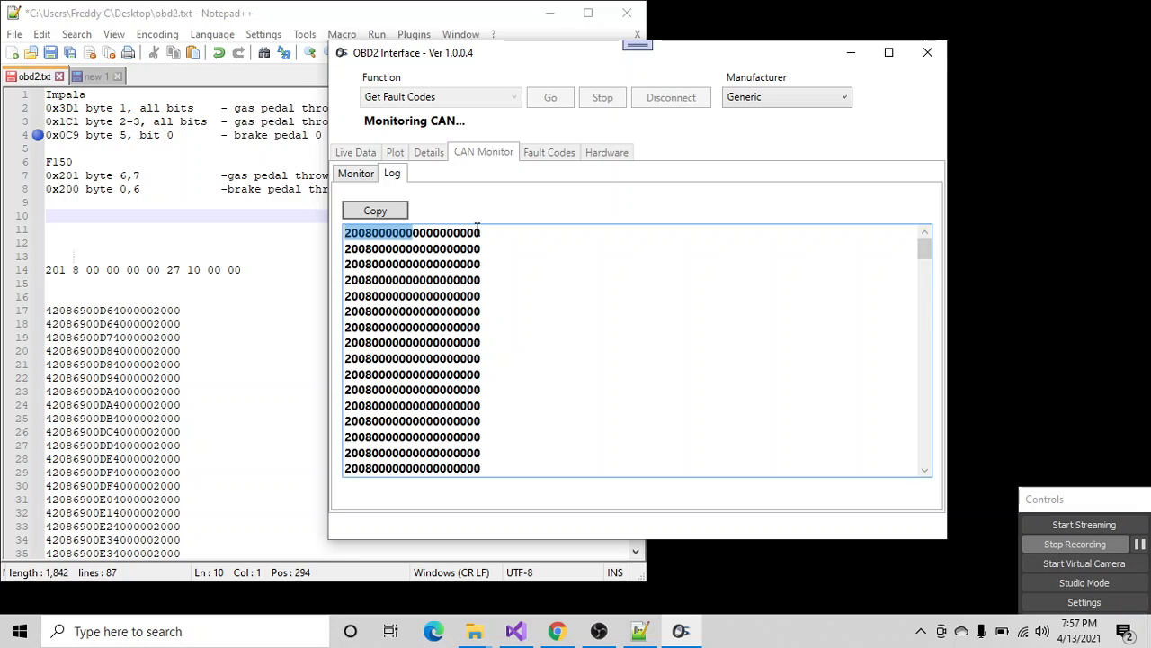
{"action": "left_click_drag", "start_coordinate": [483, 232], "coordinate": [374, 233]}
{"action": "left_click", "coordinate": [390, 211]}
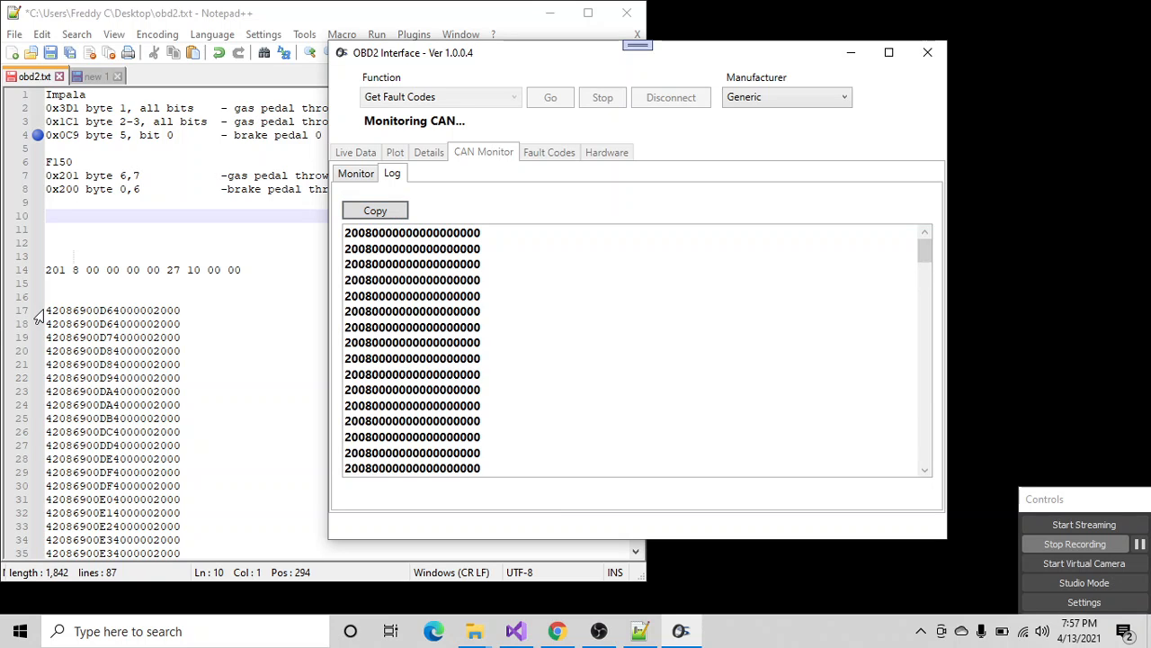
{"action": "left_click_drag", "start_coordinate": [46, 268], "coordinate": [81, 625]}
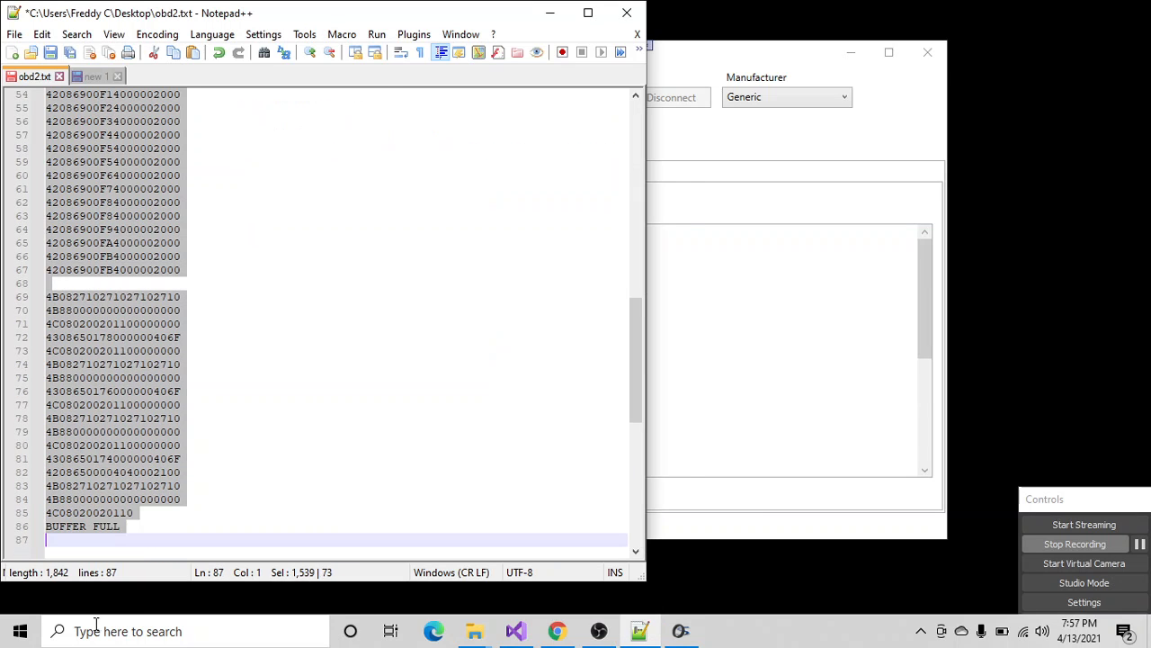
{"action": "key", "text": "ctrl+v"}
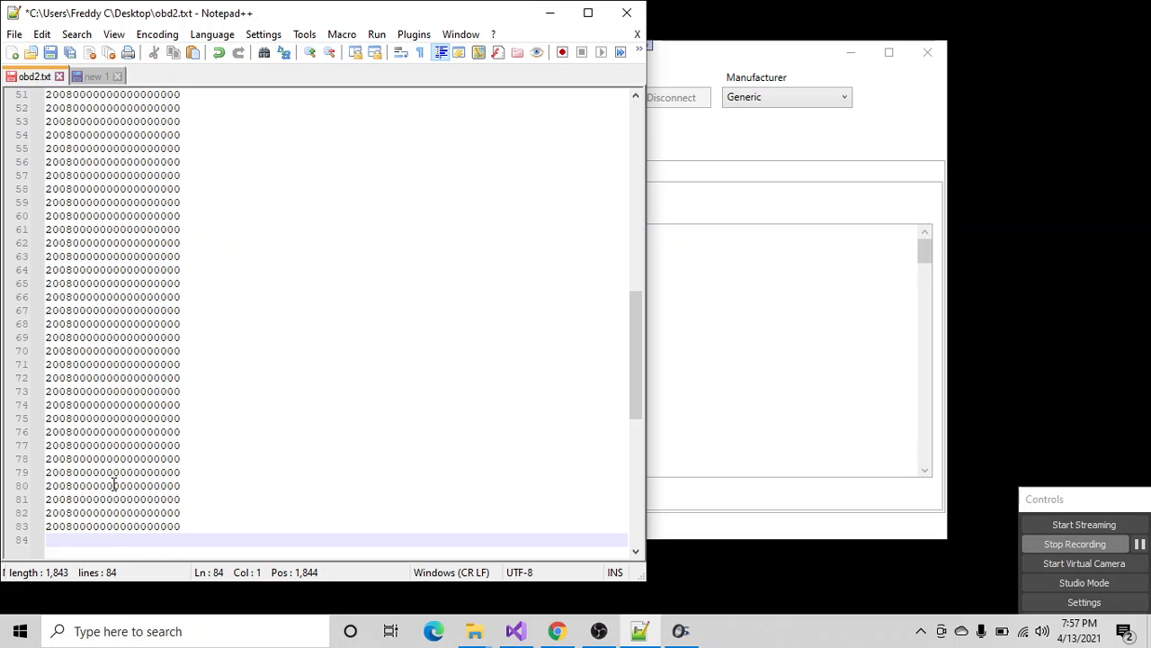
- Copy the first logged message's data digits to blank line 12 and set its last two bytes apart with spaces
{"action": "scroll", "coordinate": [118, 378], "scroll_direction": "up", "scroll_amount": 14}
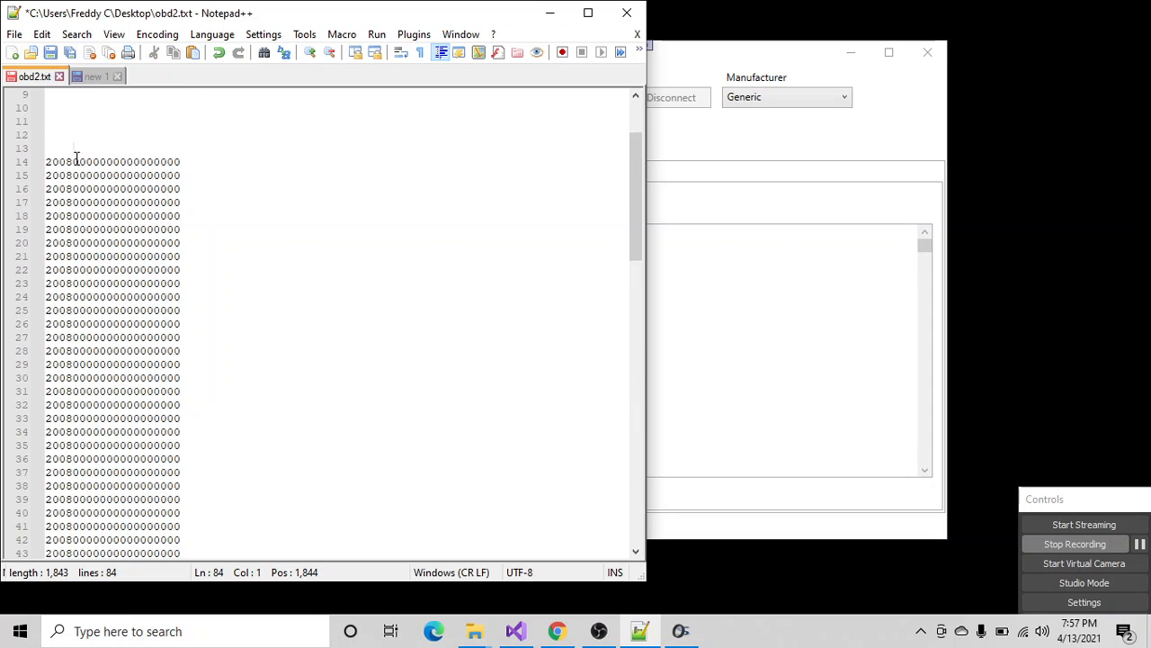
{"action": "left_click_drag", "start_coordinate": [73, 162], "coordinate": [184, 162]}
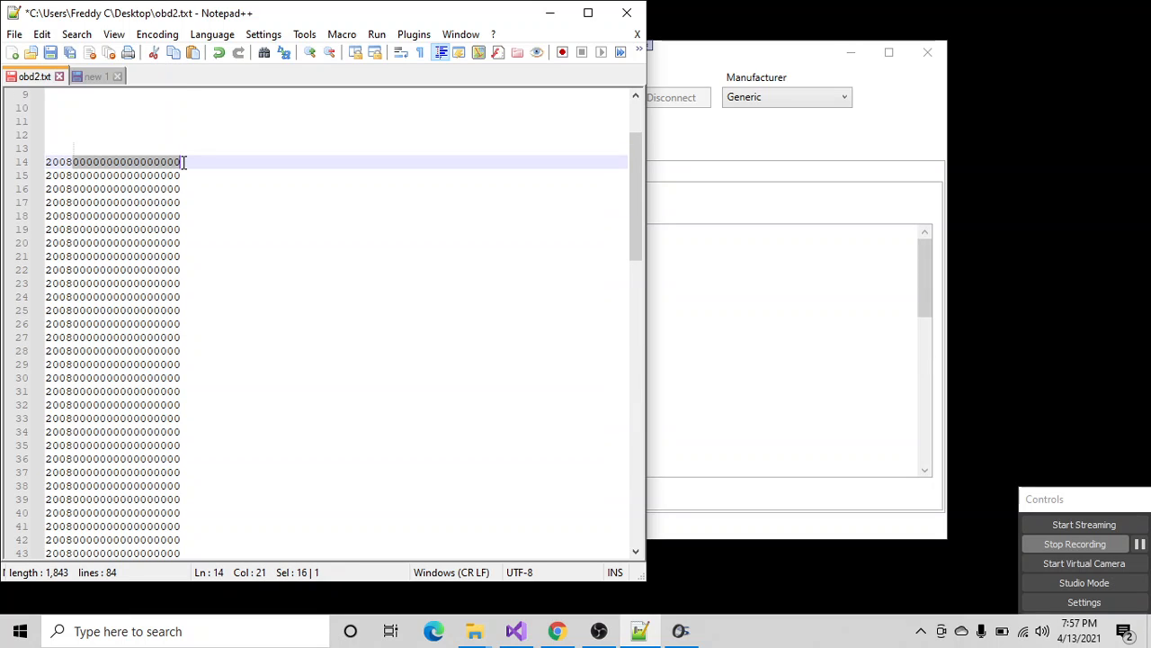
{"action": "left_click", "coordinate": [76, 138]}
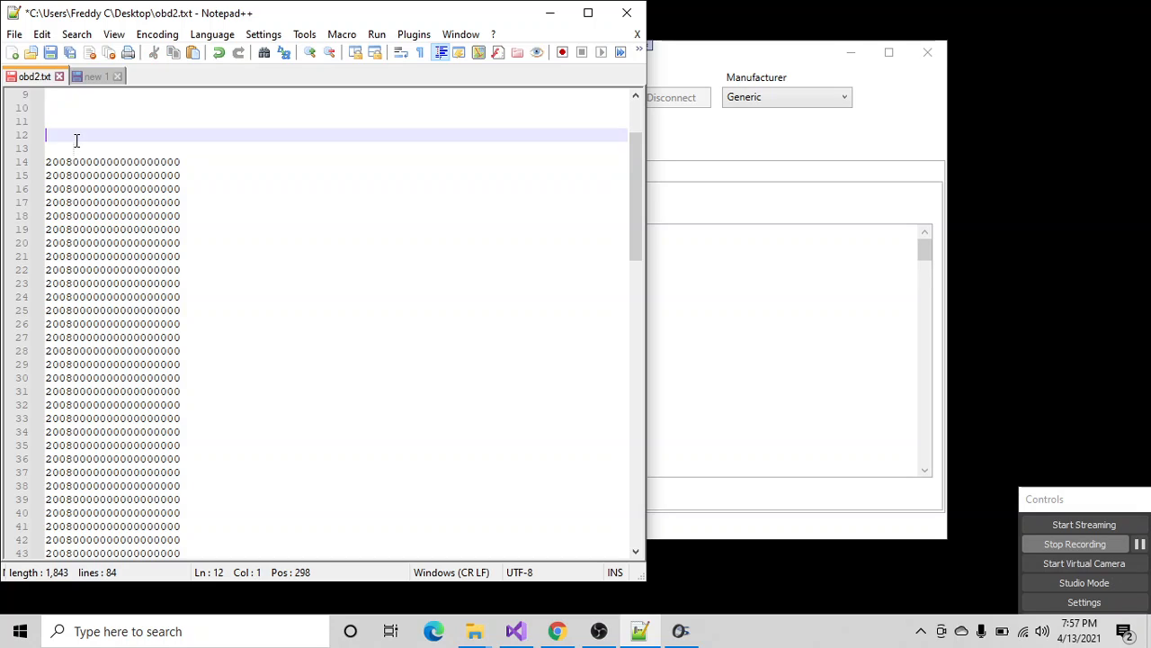
{"action": "key", "text": "ctrl+v"}
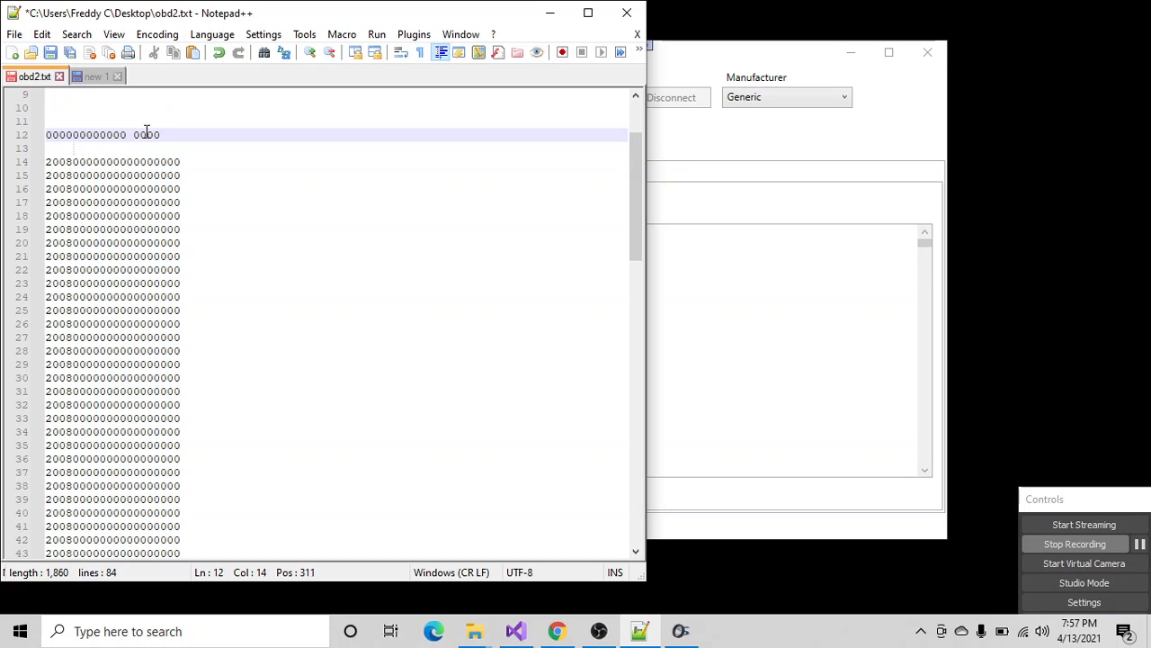
{"action": "left_click", "coordinate": [146, 134]}
{"action": "left_click", "coordinate": [134, 135]}
{"action": "left_click_drag", "start_coordinate": [133, 135], "coordinate": [146, 133]}
{"action": "scroll", "coordinate": [145, 133], "scroll_direction": "up", "scroll_amount": 3}
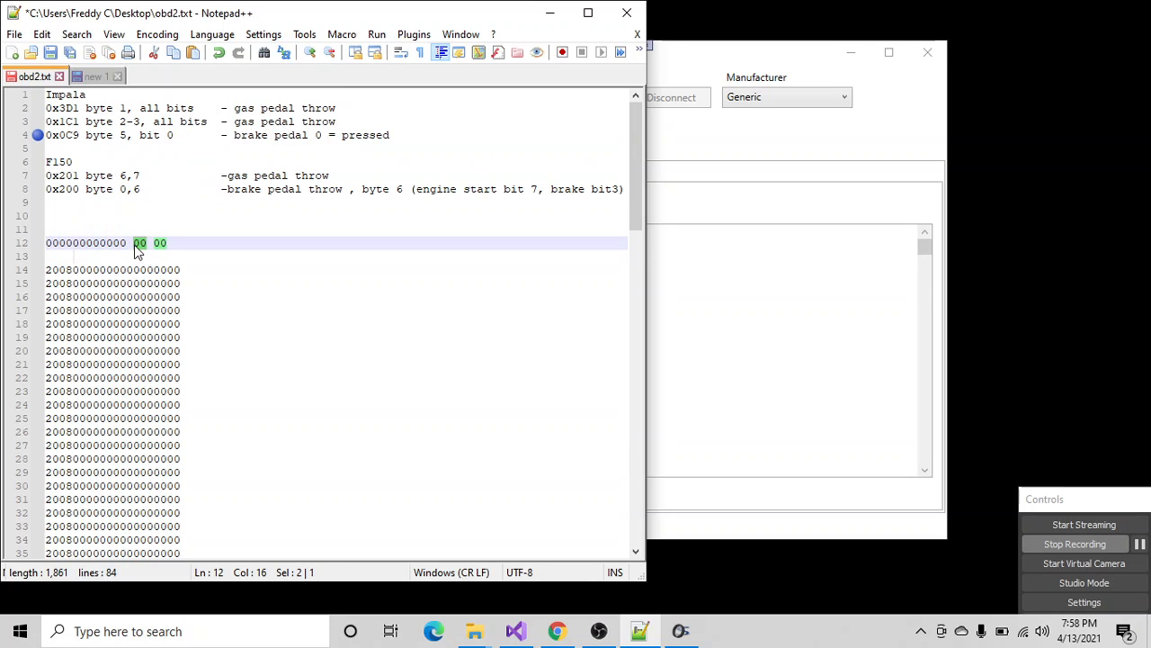
{"action": "left_click", "coordinate": [143, 229]}
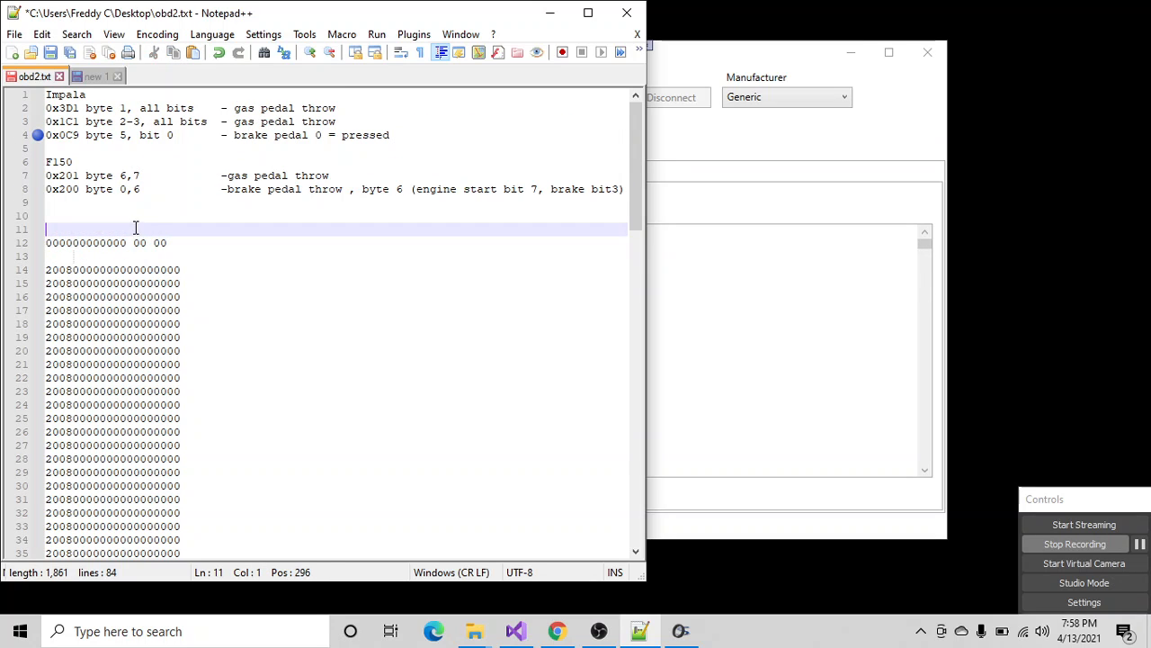
- Write the binary value 00000100 on a new line 14, leaving one blank line below the spaced data bytes
{"action": "left_click", "coordinate": [176, 243]}
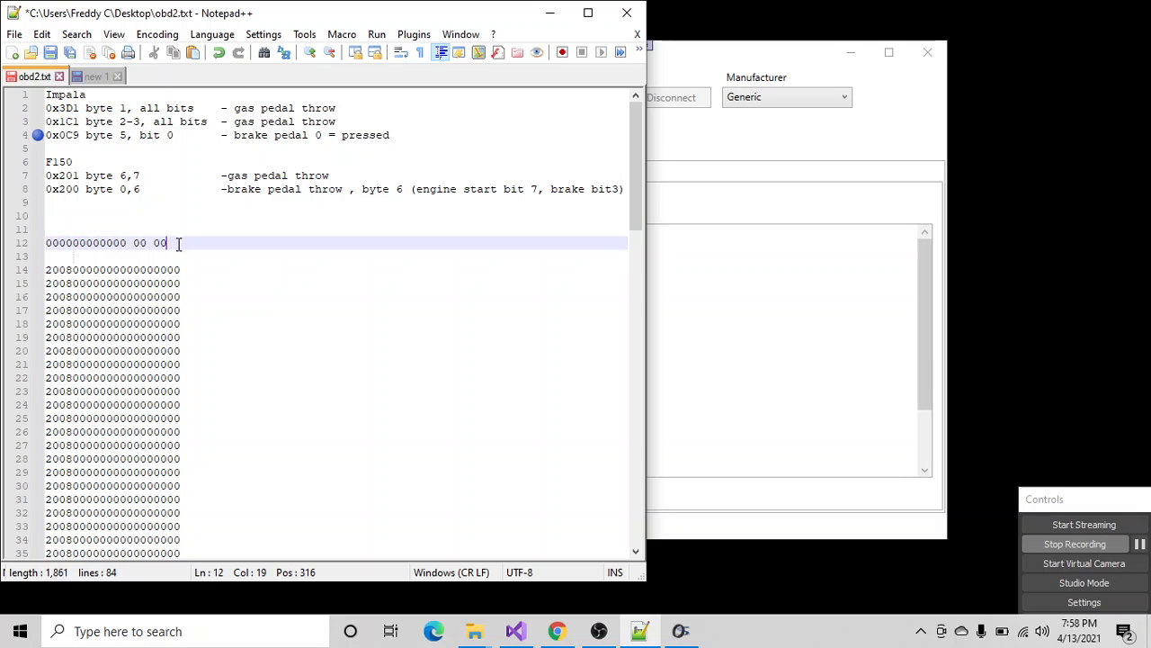
{"action": "key", "text": "Return"}
{"action": "key", "text": "Return"}
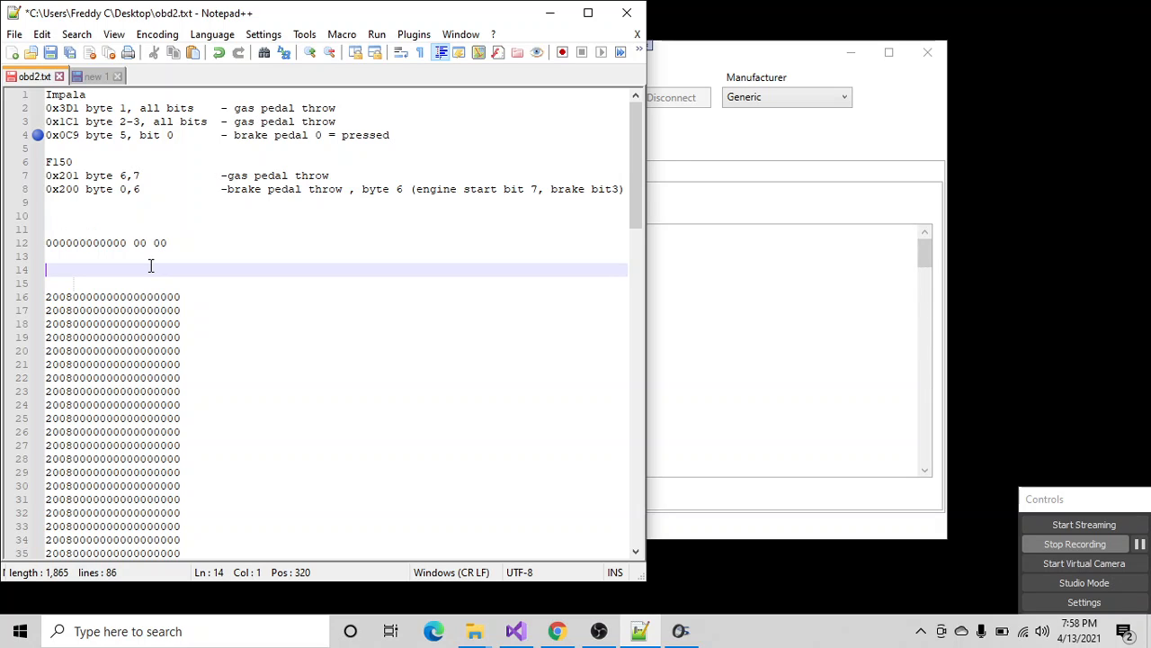
{"action": "type", "text": "00000"}
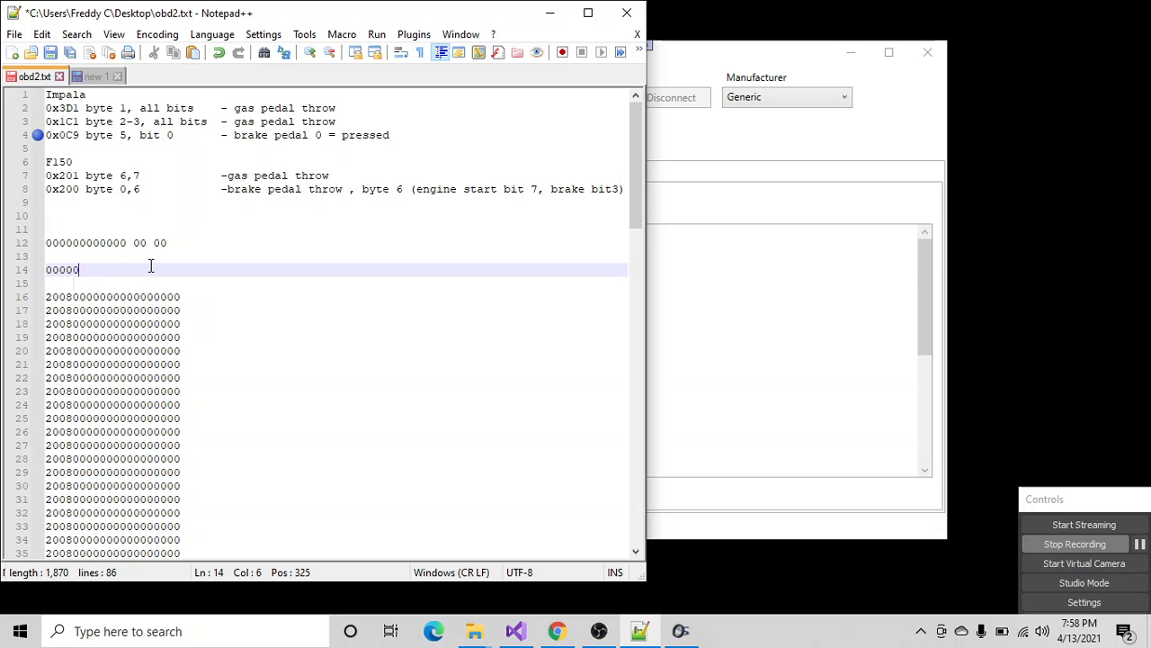
{"action": "type", "text": "100"}
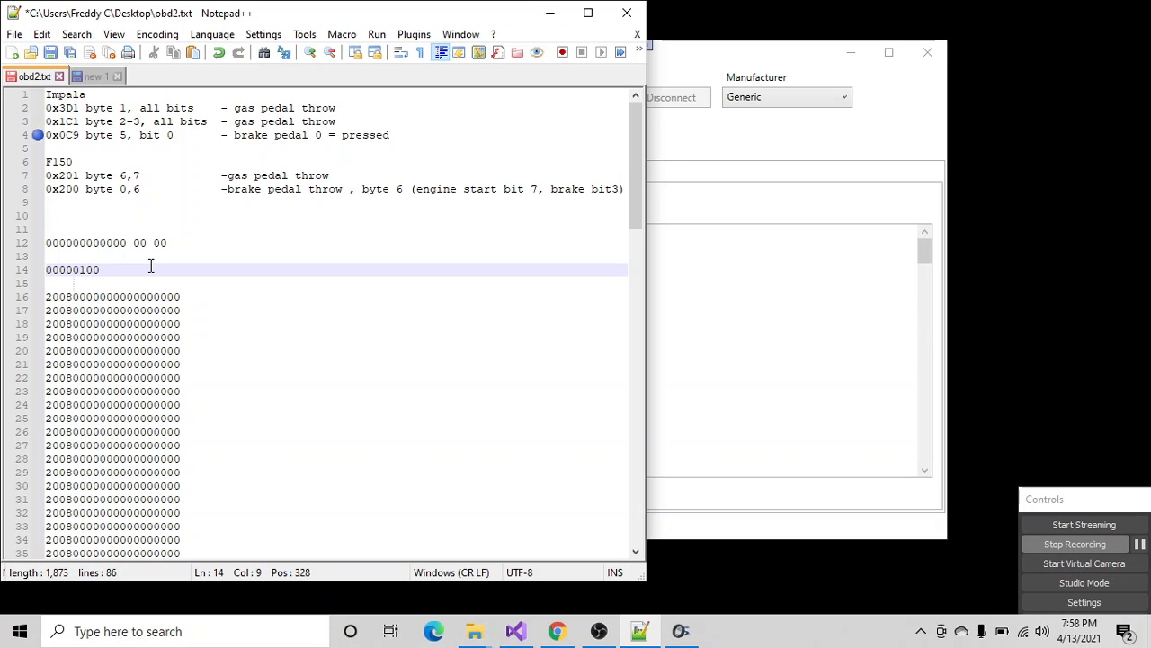
{"action": "type", "text": "0"}
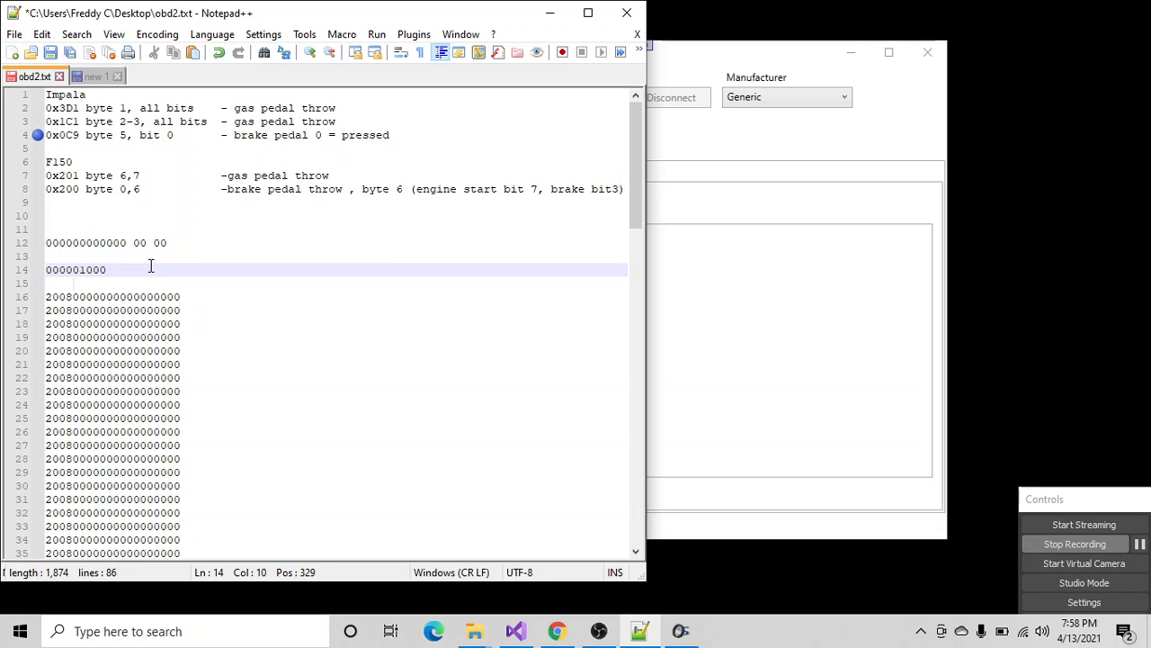
{"action": "key", "text": "BackSpace"}
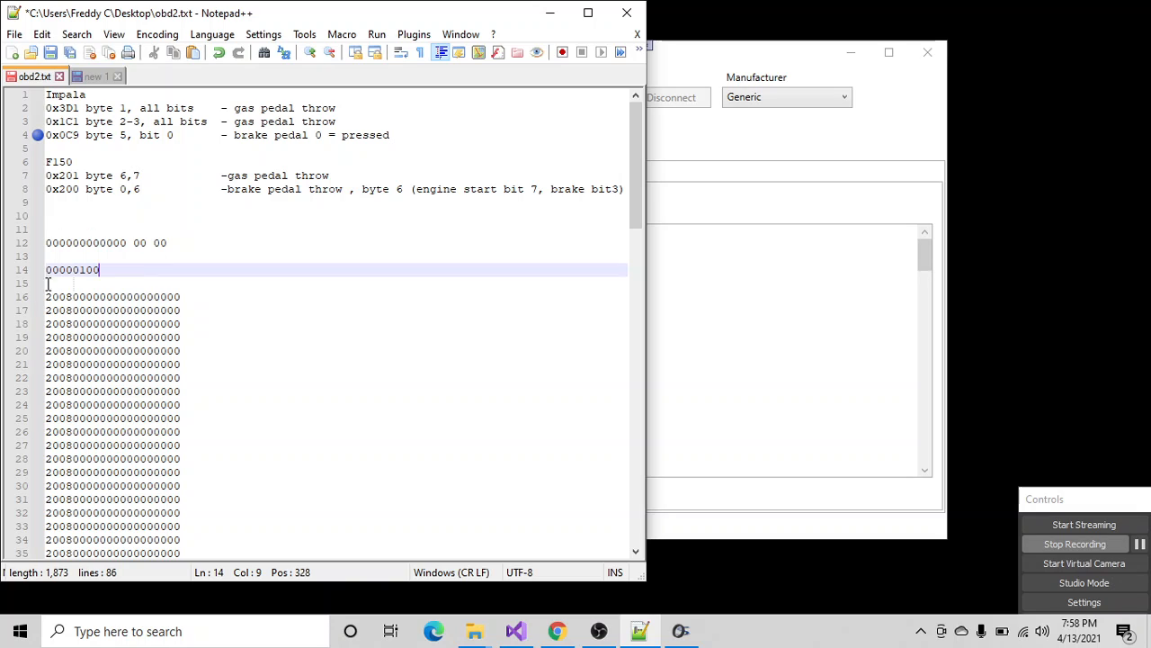
- Append "= 0x04" to the binary 00000100 on line 14, and compare it with byte 6 of the data line above
{"action": "left_click_drag", "start_coordinate": [73, 273], "coordinate": [45, 270]}
{"action": "left_click_drag", "start_coordinate": [133, 243], "coordinate": [146, 243]}
{"action": "left_click", "coordinate": [102, 269]}
{"action": "type", "text": "-"}
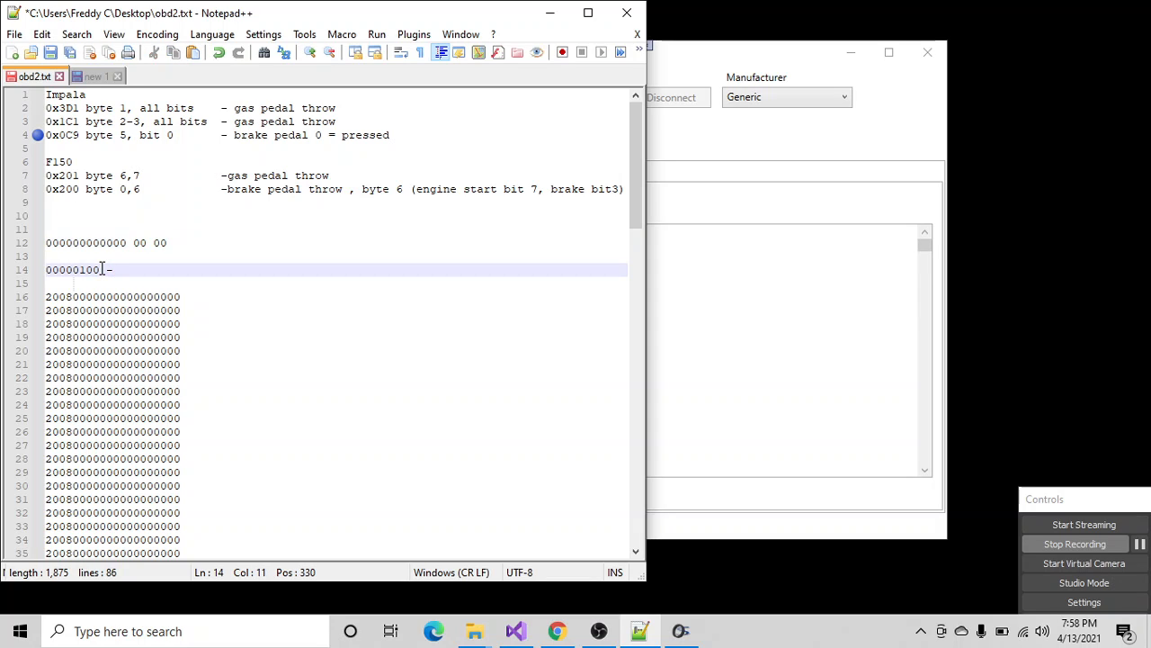
{"action": "key", "text": "BackSpace"}
{"action": "type", "text": "= 0z"}
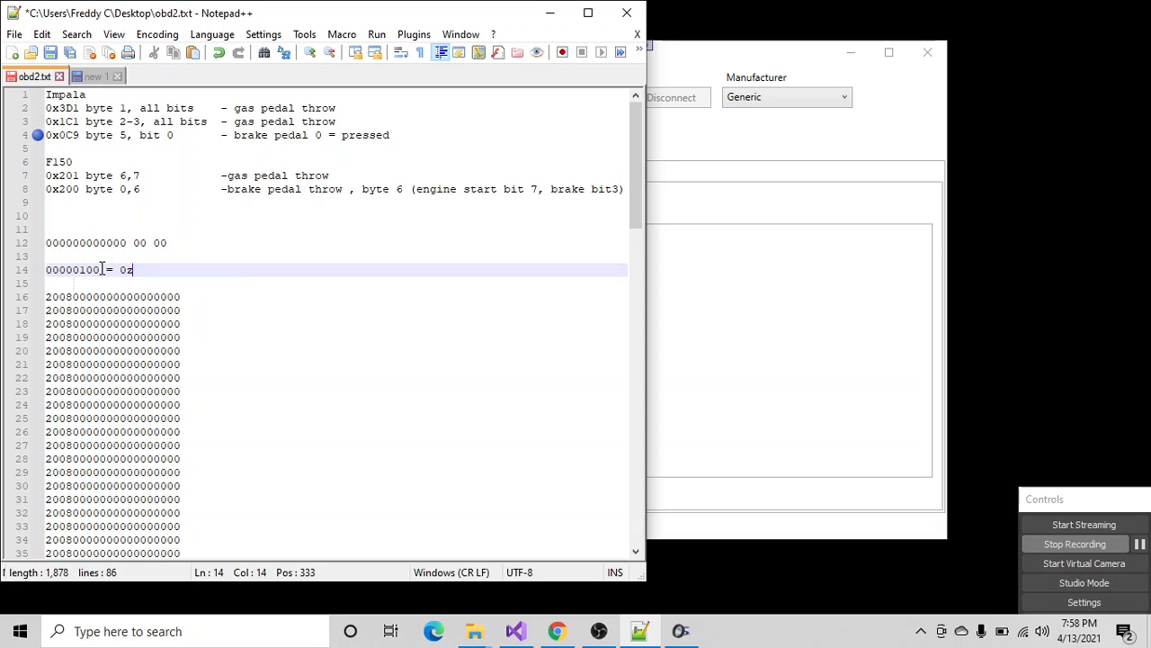
{"action": "type", "text": "e"}
{"action": "key", "text": "BackSpace"}
{"action": "key", "text": "BackSpace"}
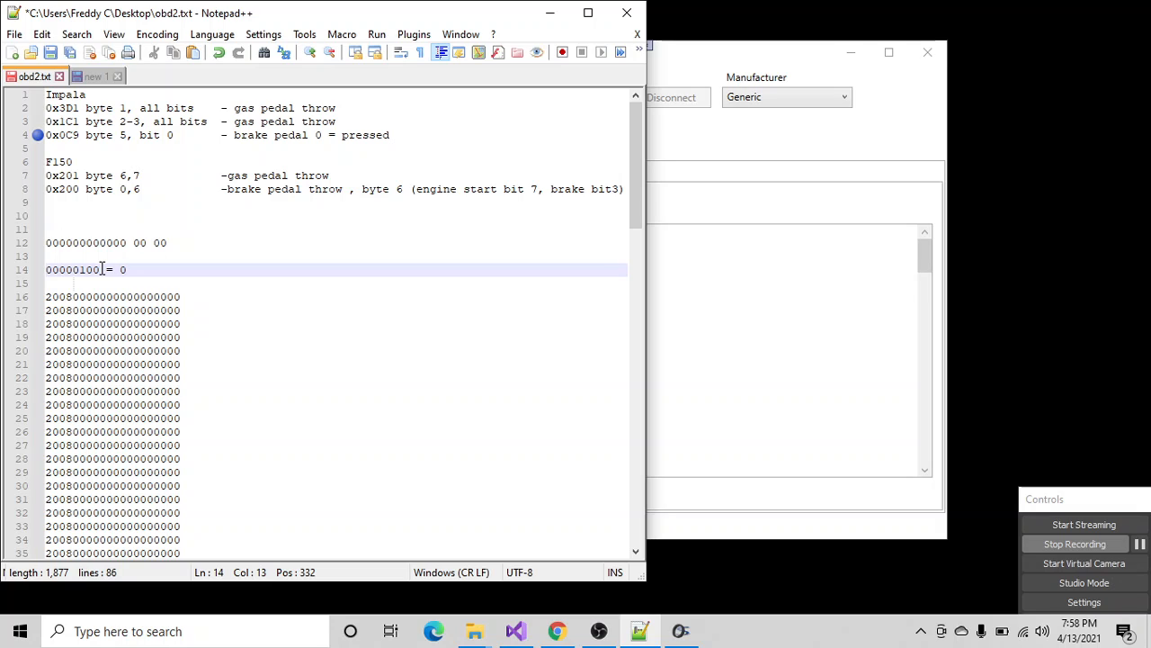
{"action": "type", "text": "x0"}
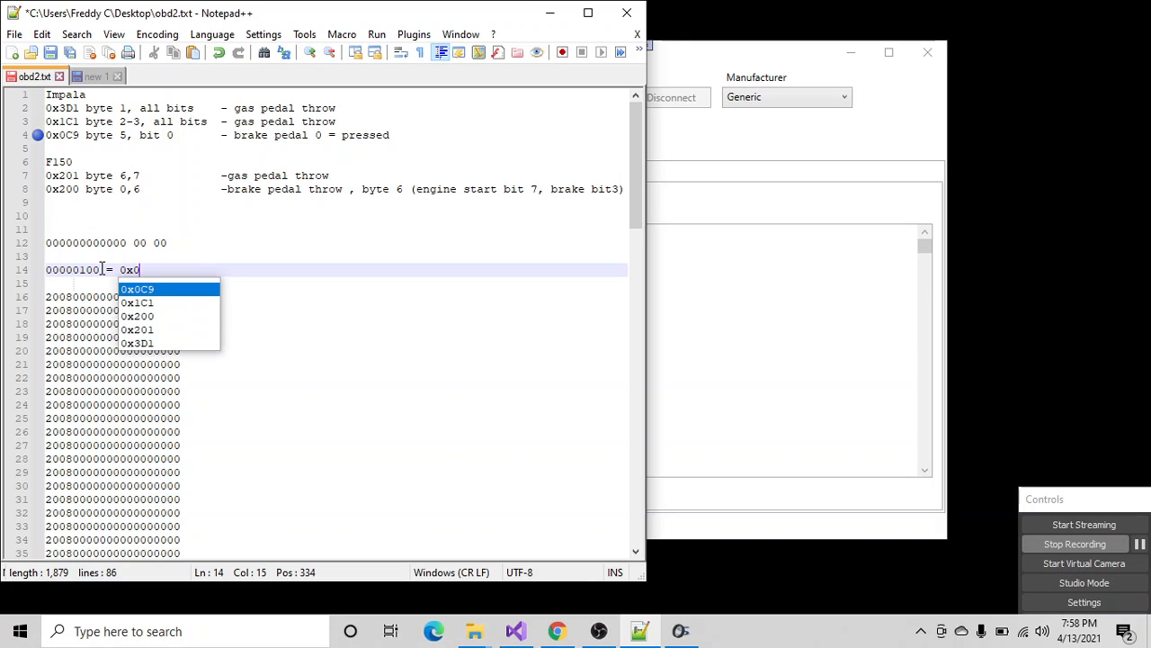
{"action": "type", "text": "4"}
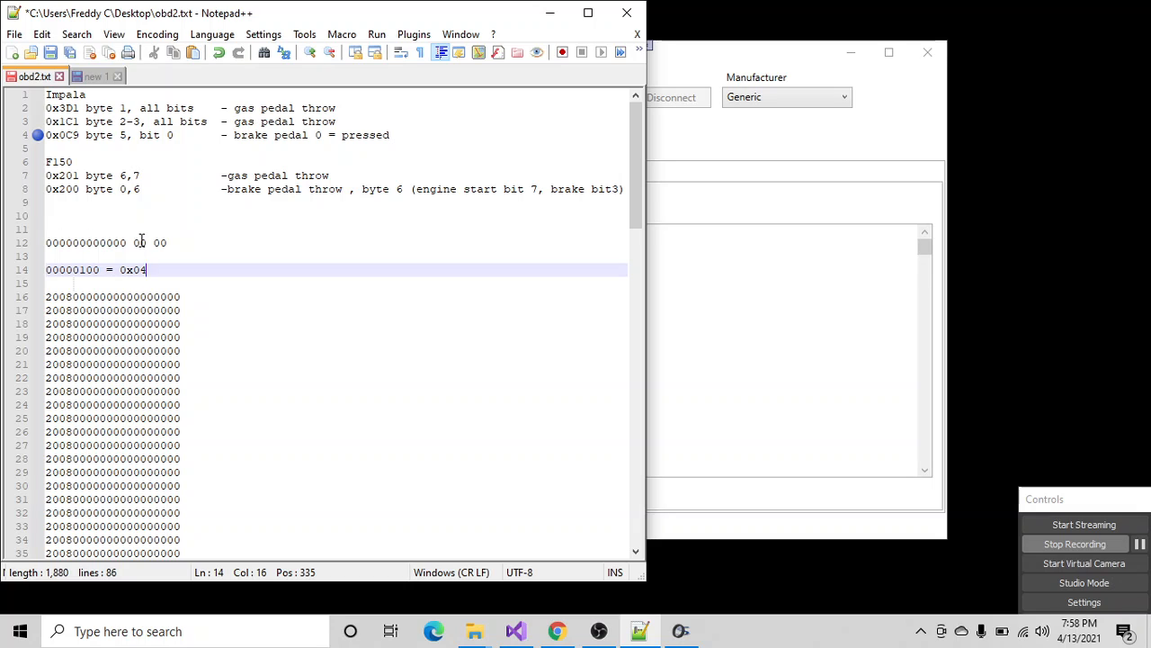
{"action": "left_click_drag", "start_coordinate": [139, 241], "coordinate": [145, 240]}
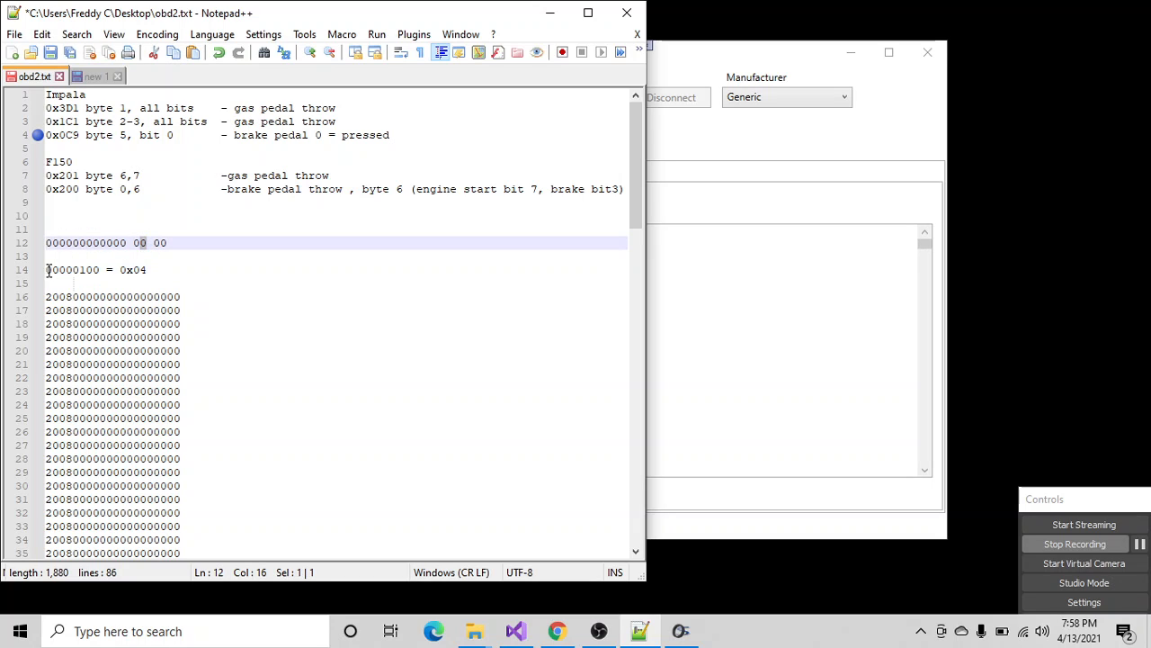
{"action": "left_click_drag", "start_coordinate": [47, 270], "coordinate": [100, 270]}
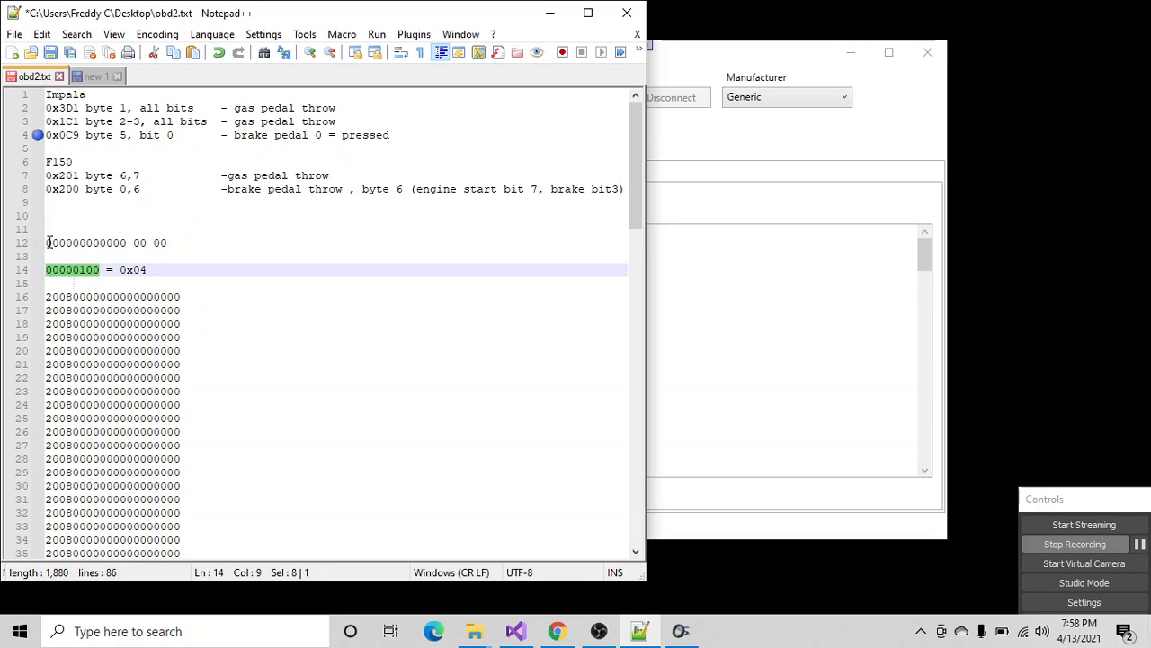
- Highlight byte 0 of the data on line 12, and add the binary value 10000000 on a new line below the 0x04 line
{"action": "left_click_drag", "start_coordinate": [49, 243], "coordinate": [56, 239]}
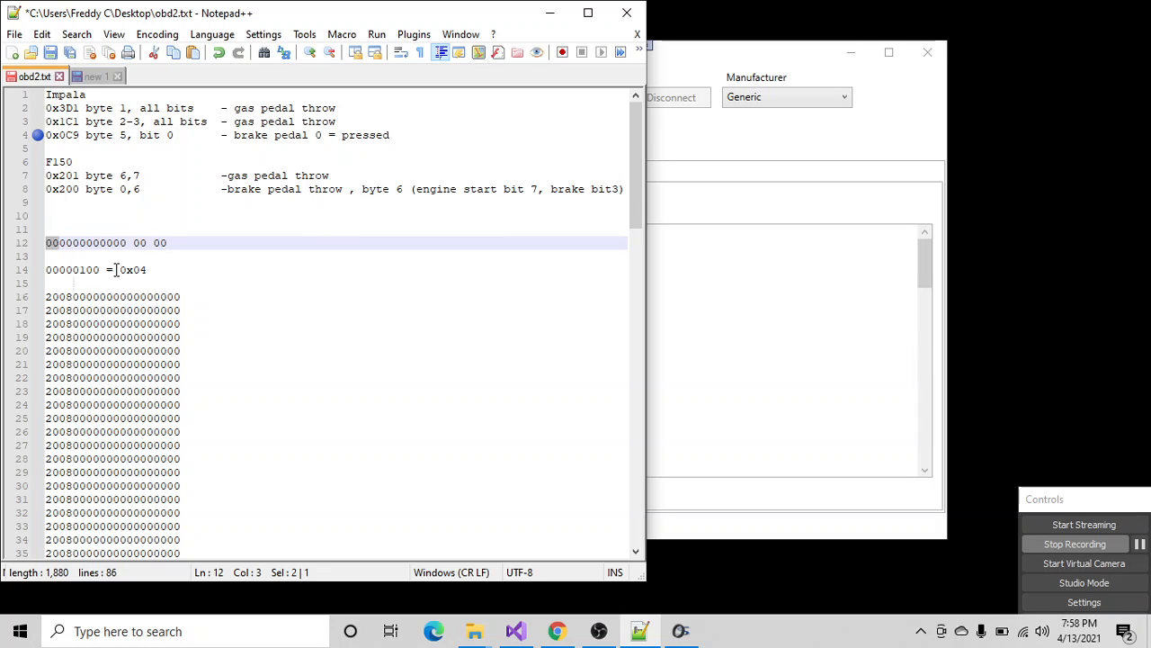
{"action": "left_click", "coordinate": [46, 270]}
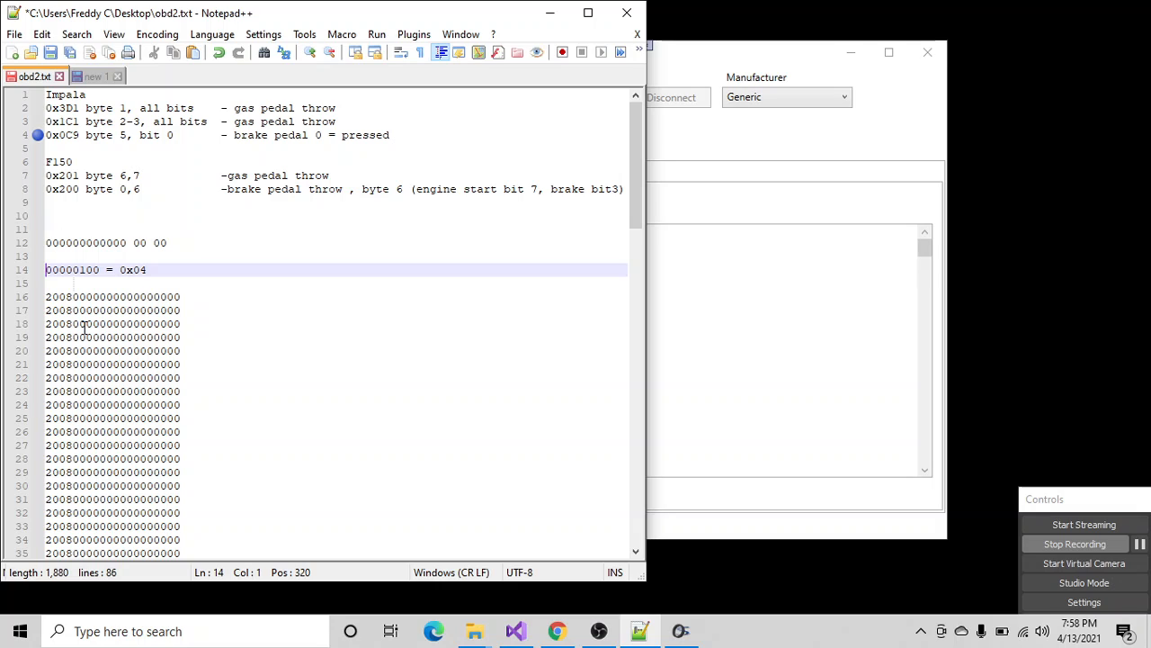
{"action": "left_click", "coordinate": [148, 270]}
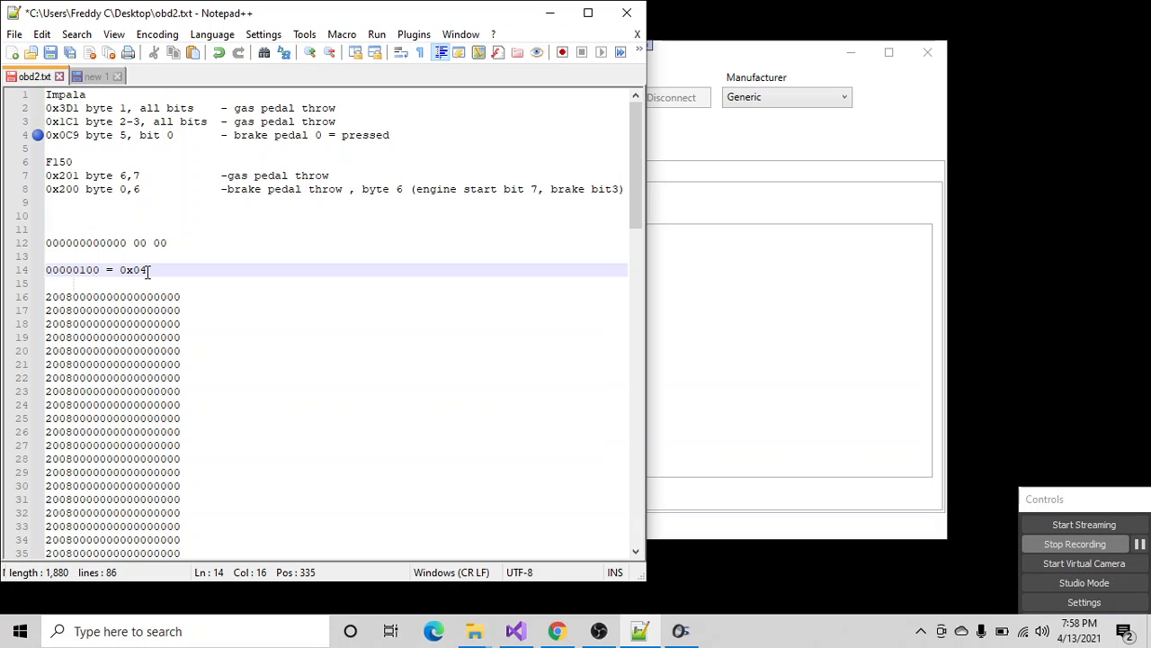
{"action": "key", "text": "Return"}
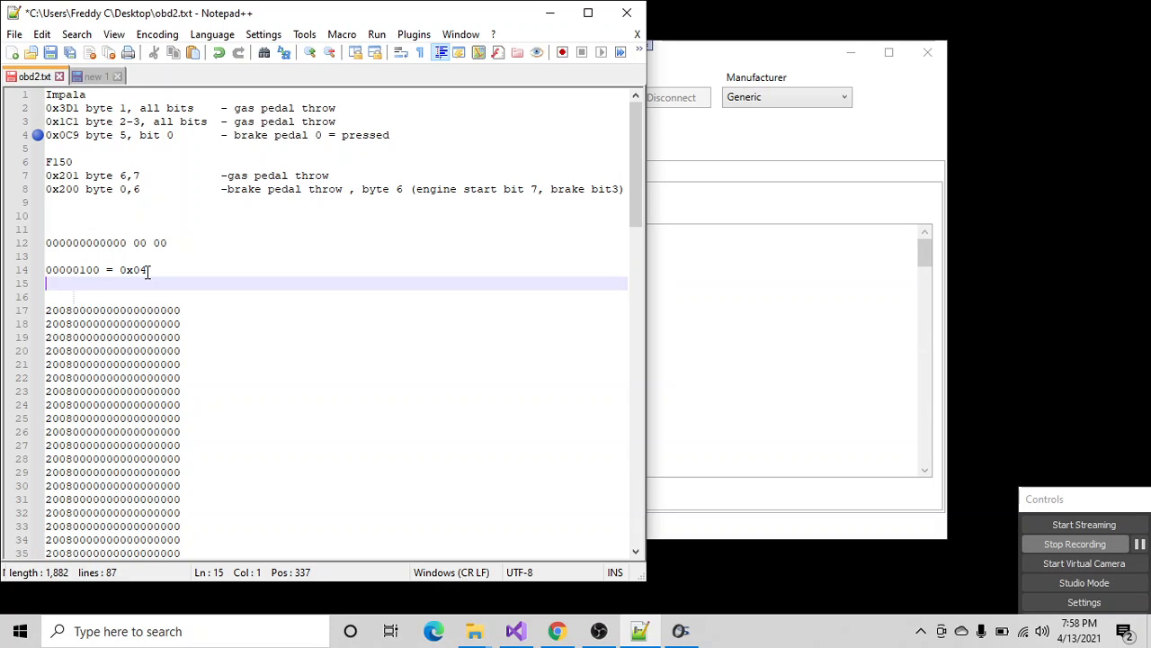
{"action": "type", "text": "10000000"}
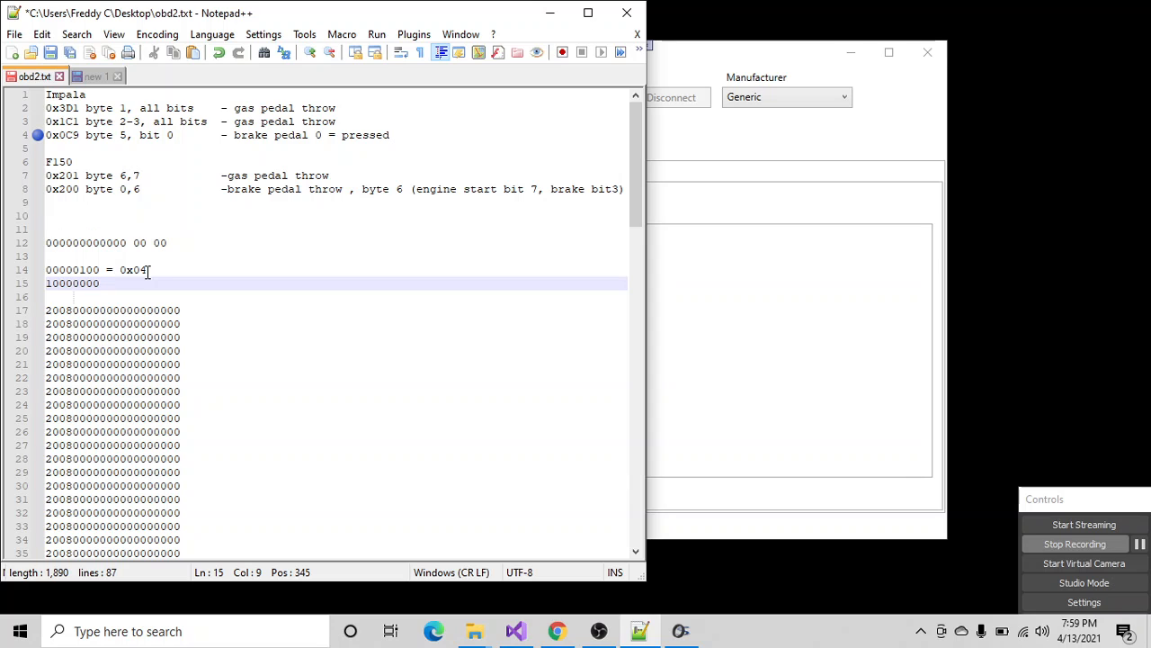
- Check the live address 200 data in OBD2 Interface, and change the binary value on line 15 of obd2.txt to 00000001
{"action": "left_click", "coordinate": [760, 212]}
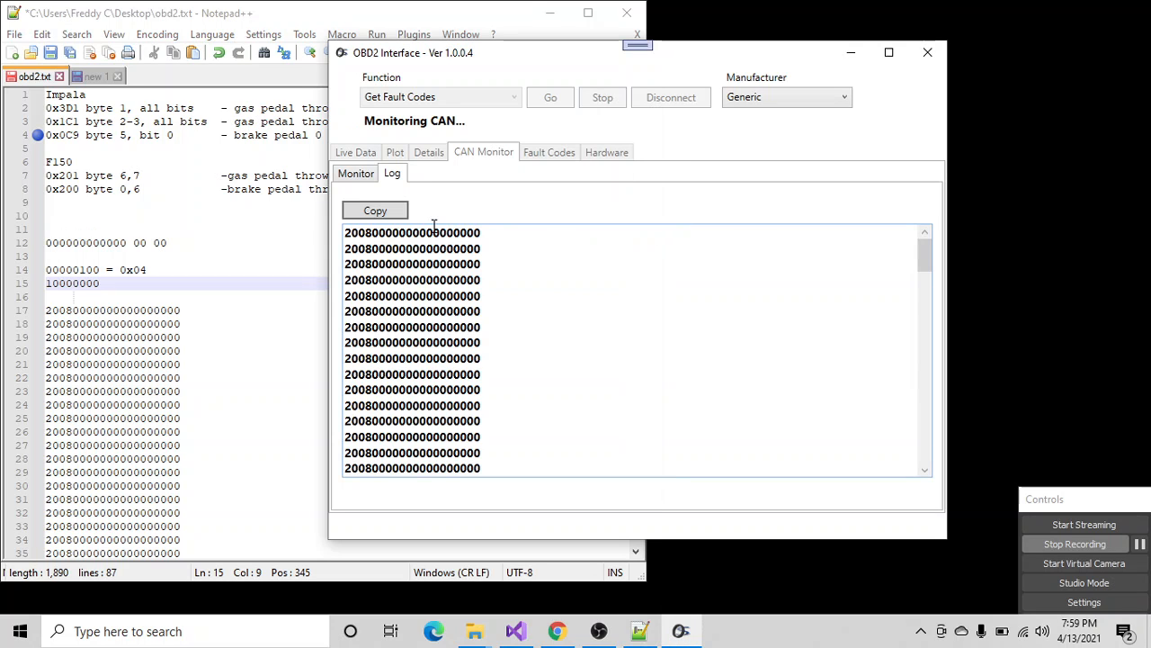
{"action": "left_click", "coordinate": [357, 175]}
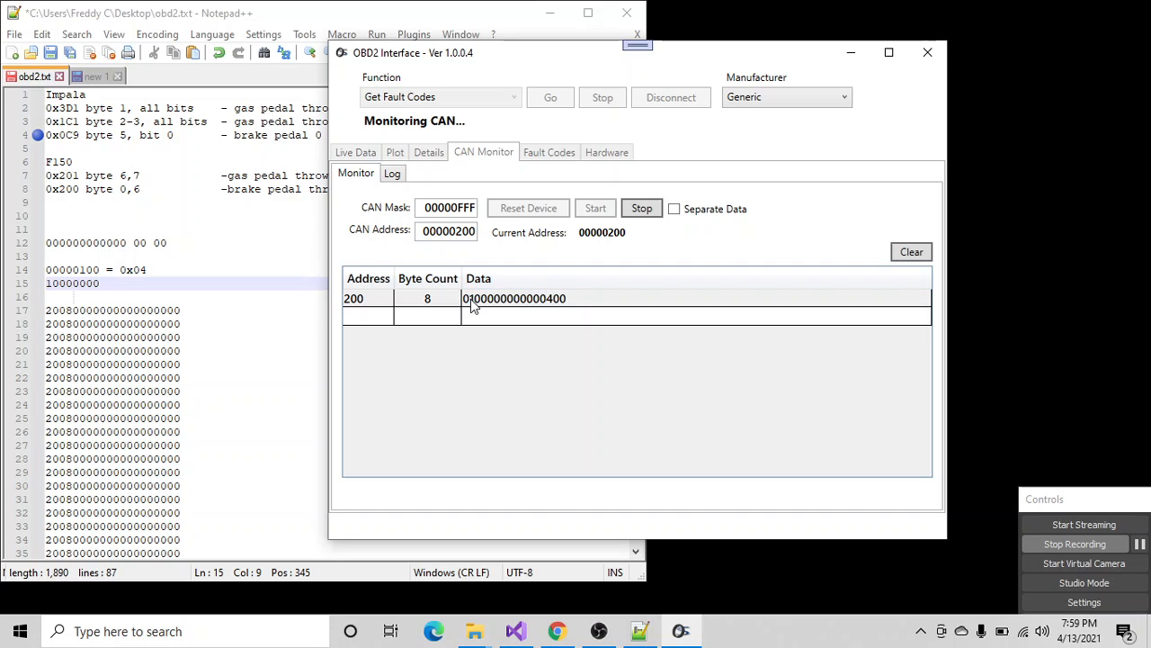
{"action": "left_click", "coordinate": [94, 286]}
{"action": "key", "text": "BackSpace"}
{"action": "type", "text": "1"}
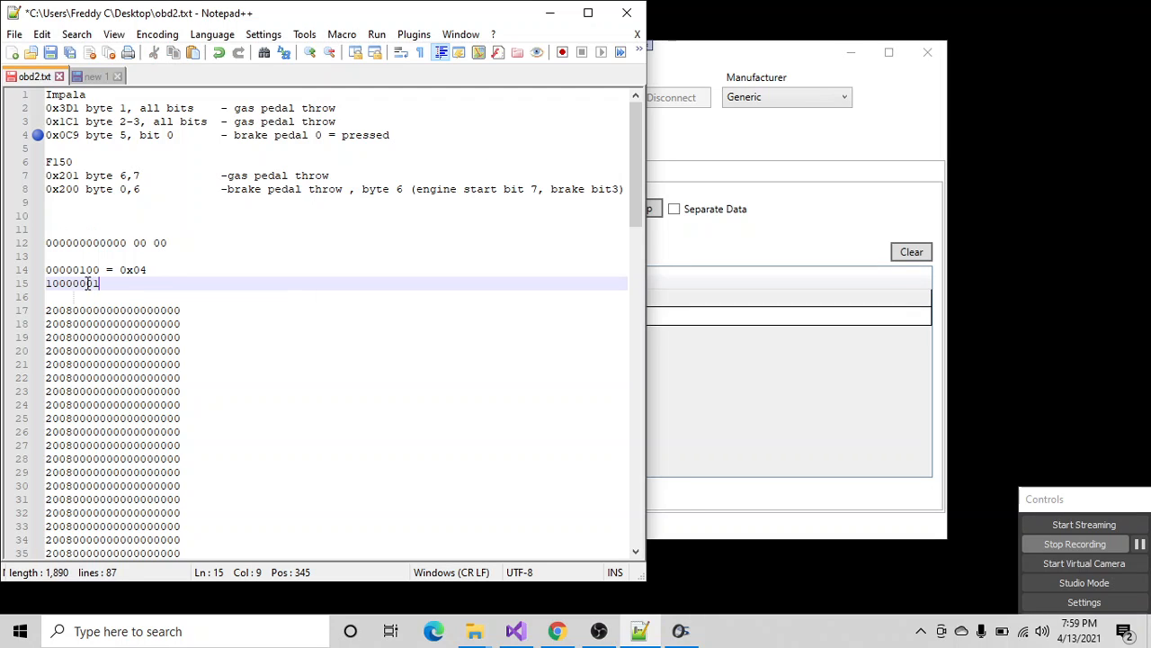
{"action": "left_click_drag", "start_coordinate": [51, 283], "coordinate": [38, 293]}
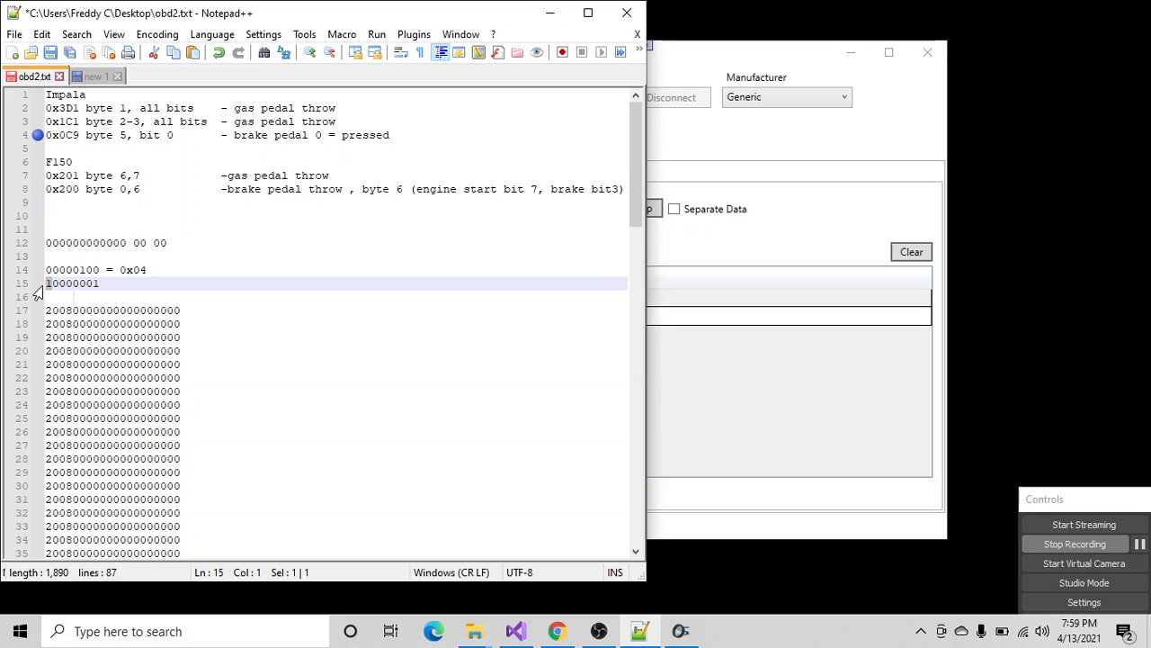
{"action": "type", "text": "9"}
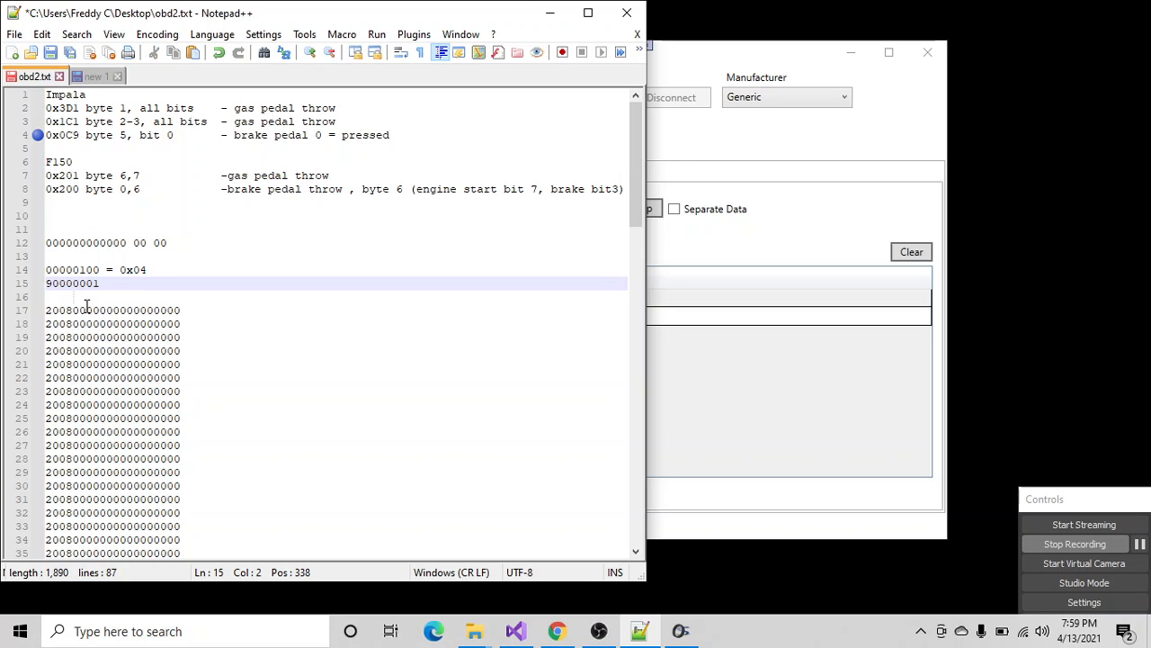
{"action": "left_click_drag", "start_coordinate": [50, 283], "coordinate": [43, 284]}
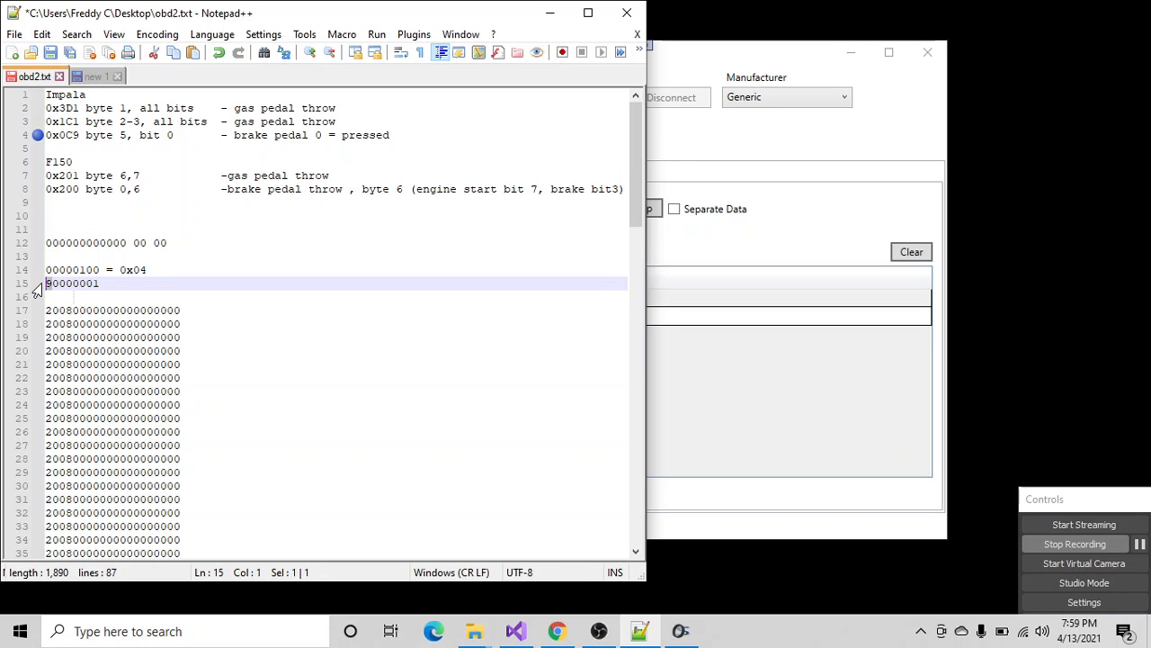
{"action": "type", "text": "01"}
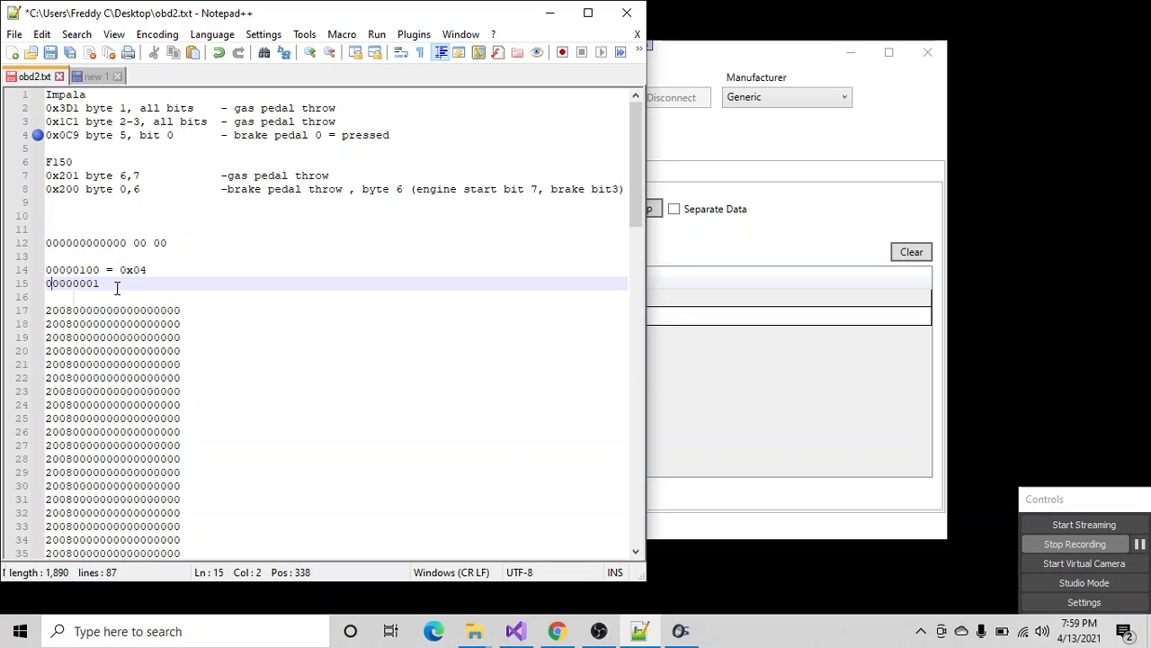
{"action": "type", "text": " -"}
- Append "= 0x01" to the binary value on line 15, and bring up the live address 200 data in OBD2 Interface for comparison
{"action": "key", "text": "BackSpace"}
{"action": "type", "text": "= 0x01"}
{"action": "left_click", "coordinate": [803, 257]}
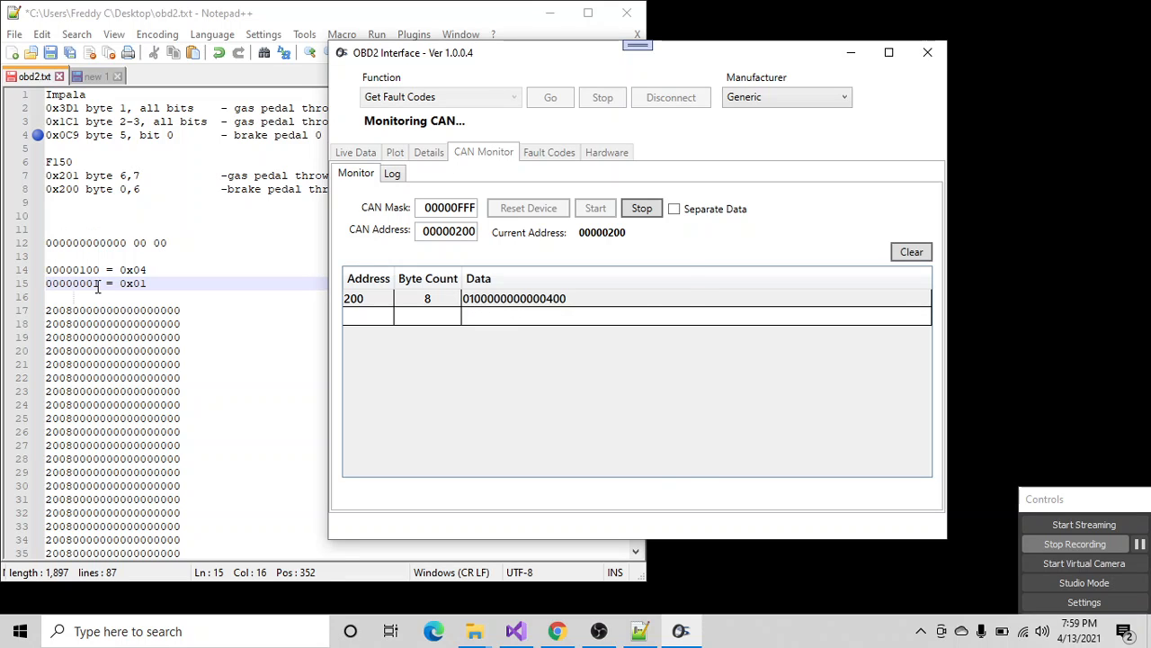
- In obd2.txt, split the binary values on lines 14 and 15 into two four-bit groups separated by a space
{"action": "left_click_drag", "start_coordinate": [99, 283], "coordinate": [45, 285]}
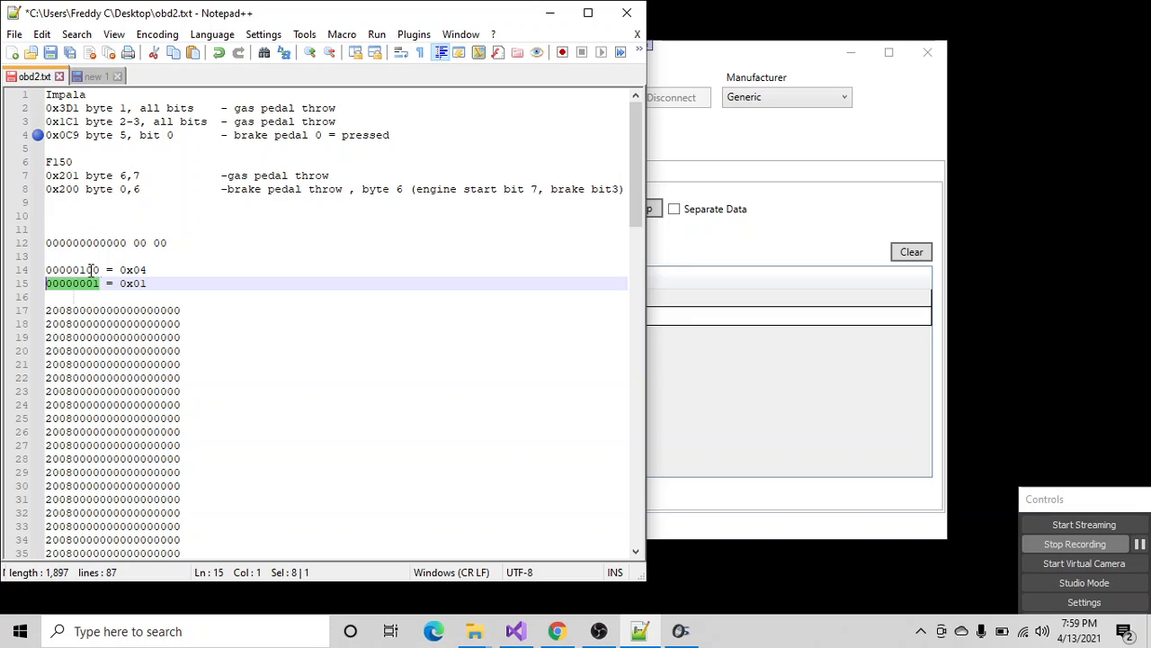
{"action": "left_click", "coordinate": [79, 242]}
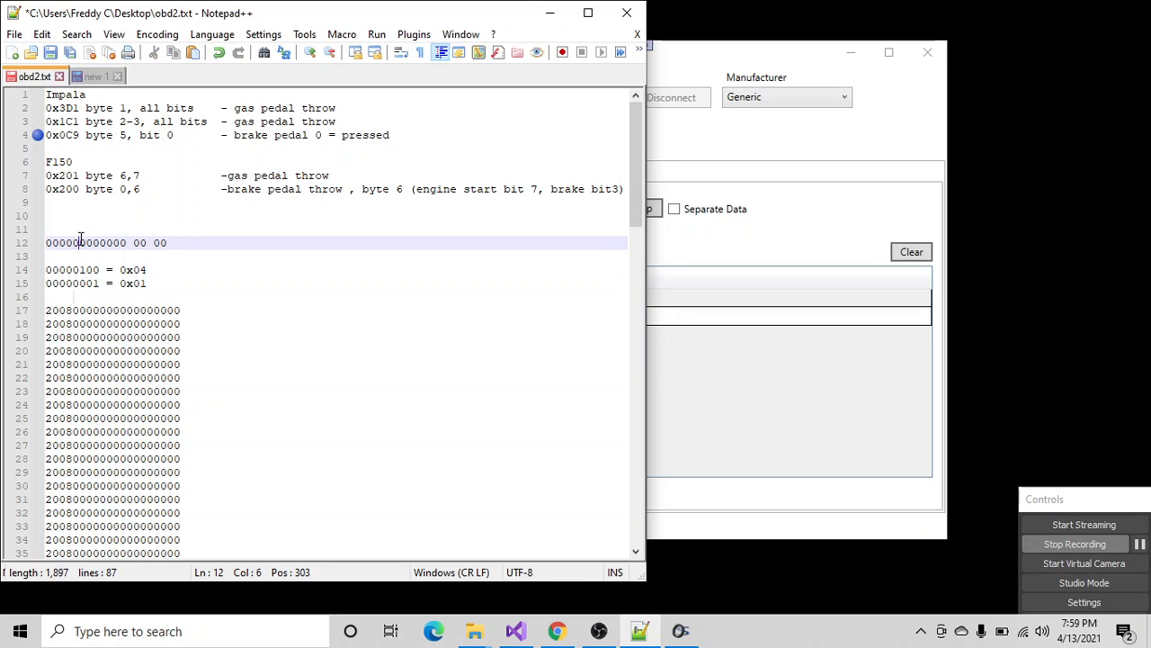
{"action": "left_click", "coordinate": [73, 270]}
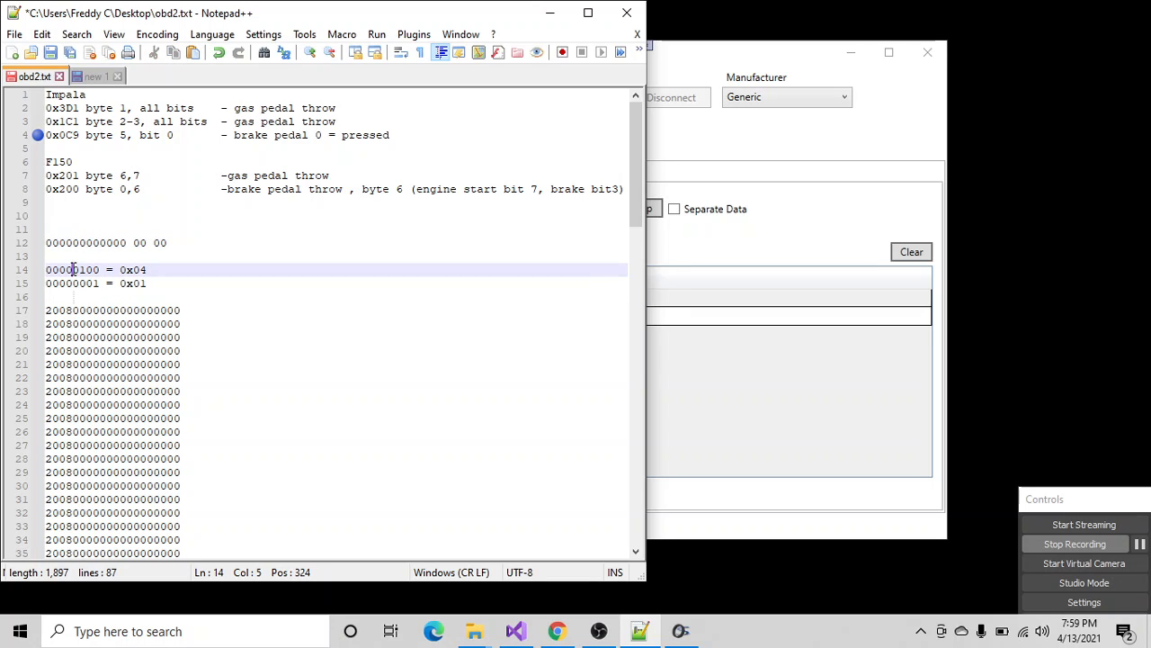
{"action": "left_click", "coordinate": [74, 283]}
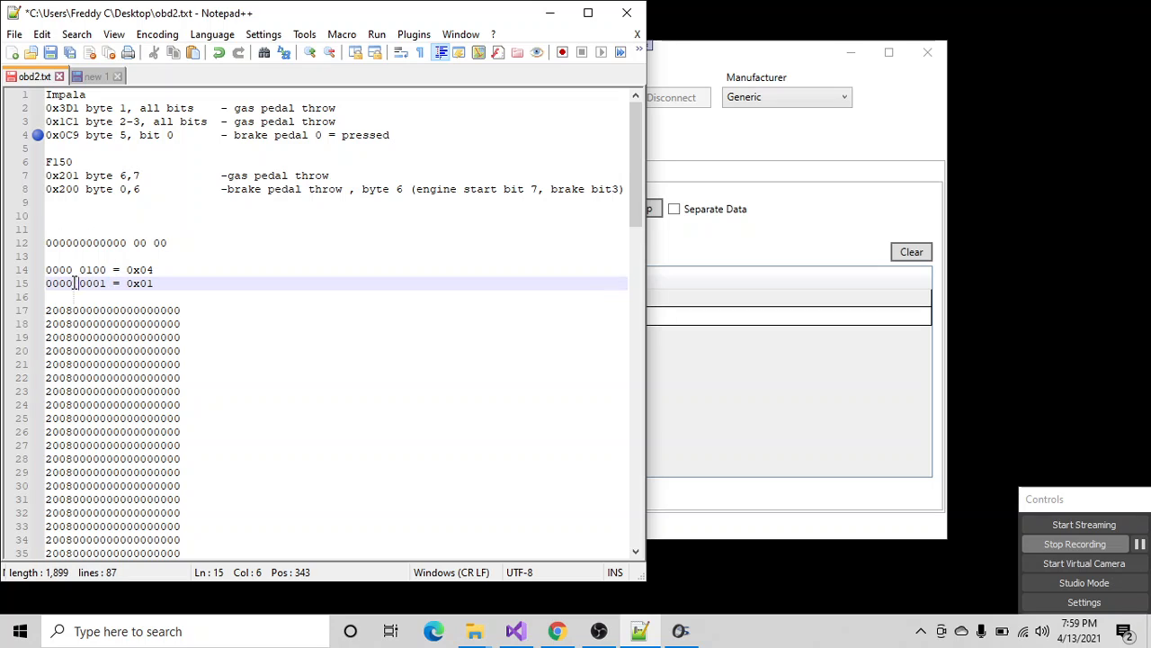
- Compare the spaced data bytes and both binary values in obd2.txt with the live address 200 data in OBD2 Interface
{"action": "left_click_drag", "start_coordinate": [120, 244], "coordinate": [126, 244]}
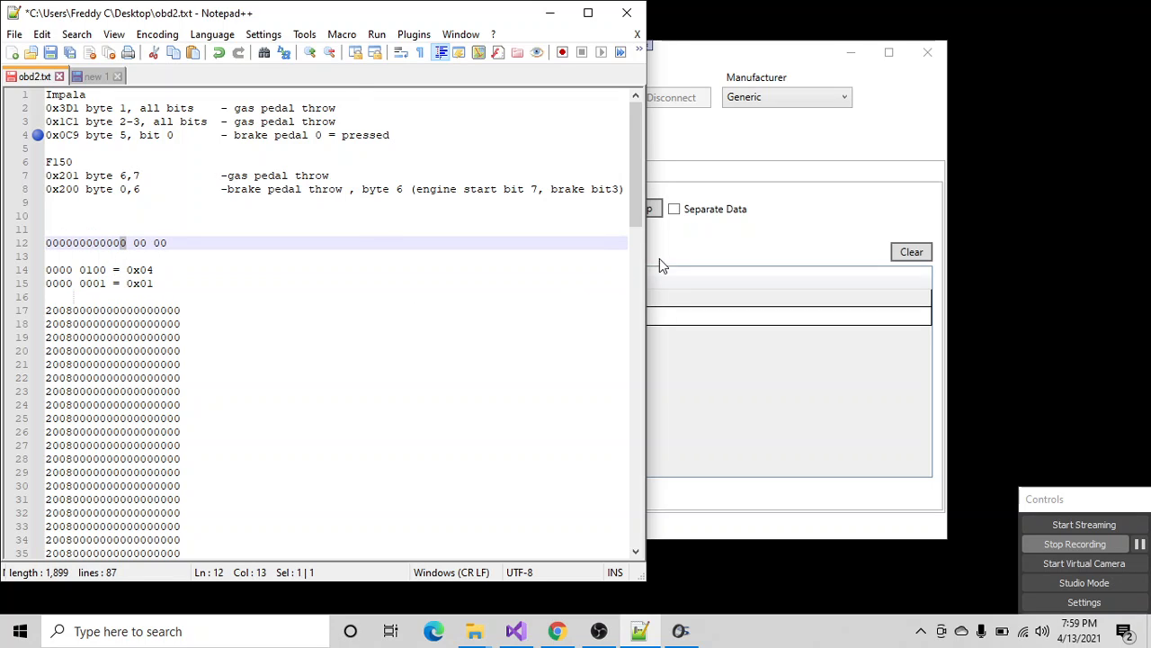
{"action": "left_click", "coordinate": [659, 259]}
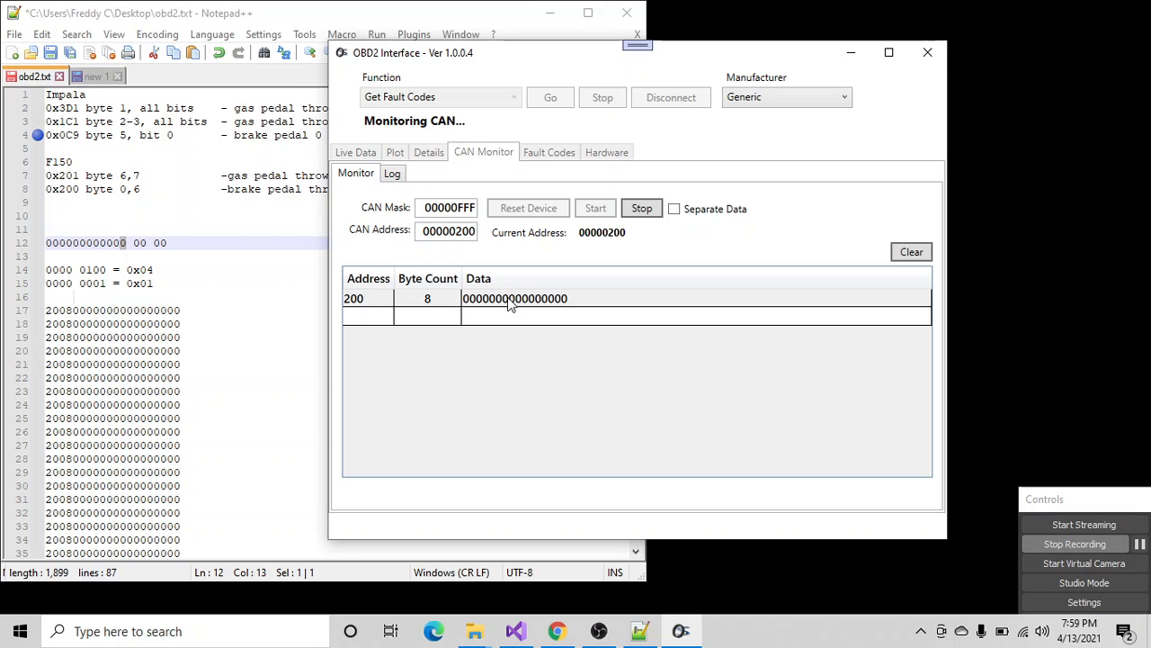
{"action": "left_click", "coordinate": [135, 242]}
{"action": "double_click", "coordinate": [136, 242]}
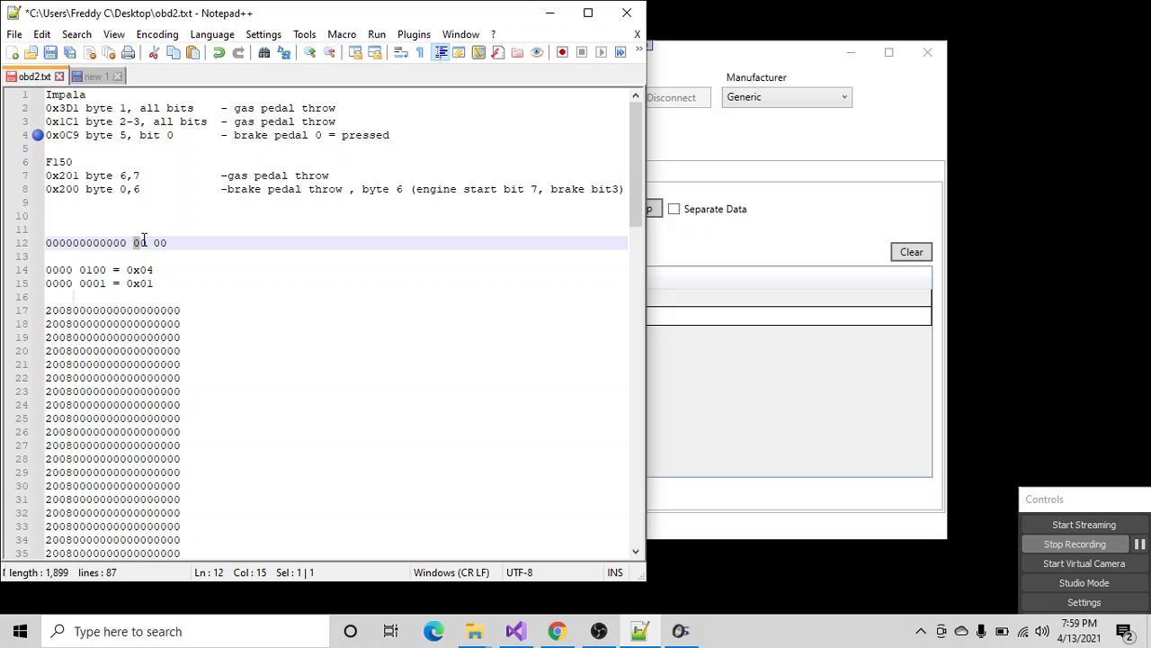
{"action": "left_click", "coordinate": [724, 268]}
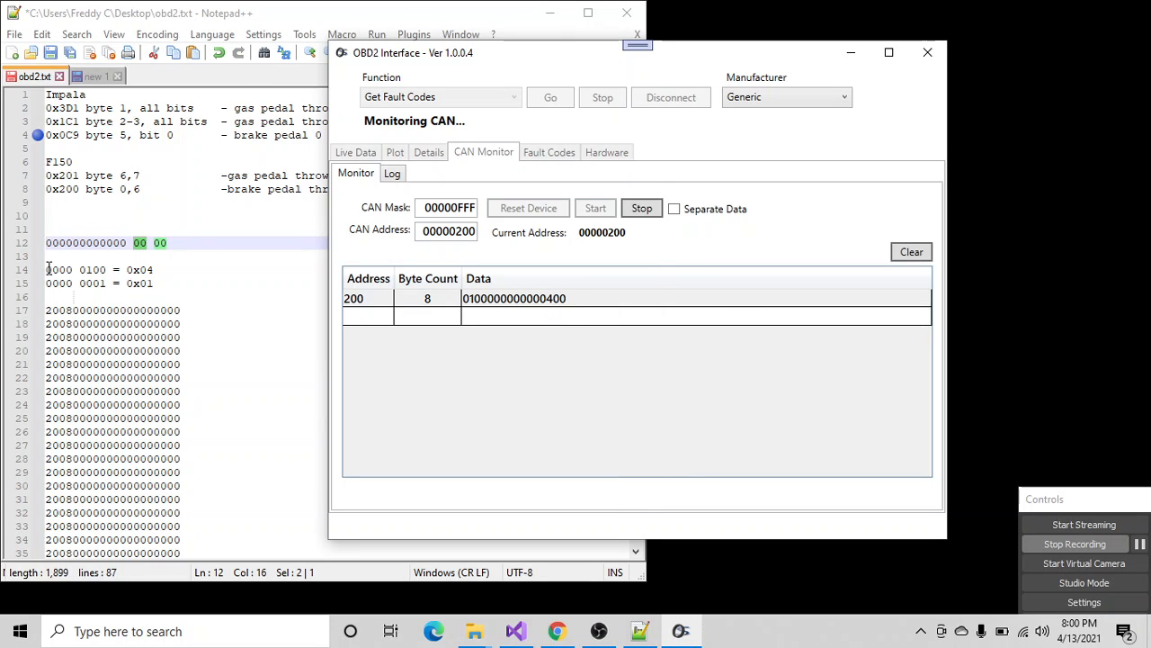
{"action": "left_click_drag", "start_coordinate": [47, 269], "coordinate": [106, 270]}
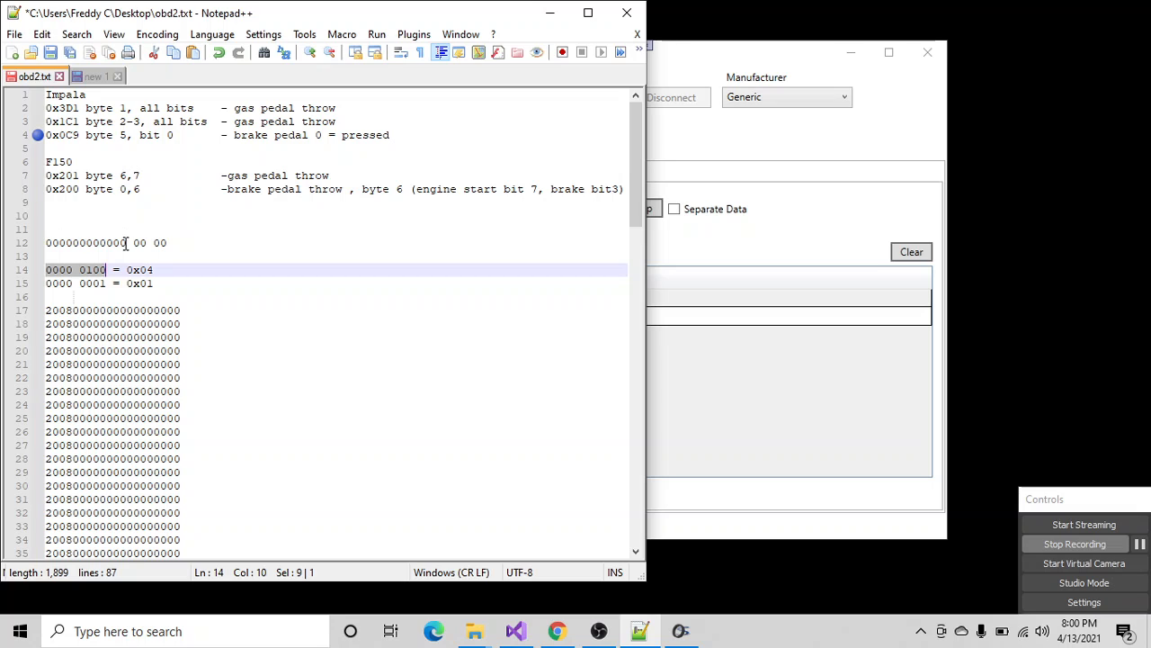
{"action": "left_click_drag", "start_coordinate": [126, 243], "coordinate": [60, 243]}
{"action": "left_click", "coordinate": [706, 265]}
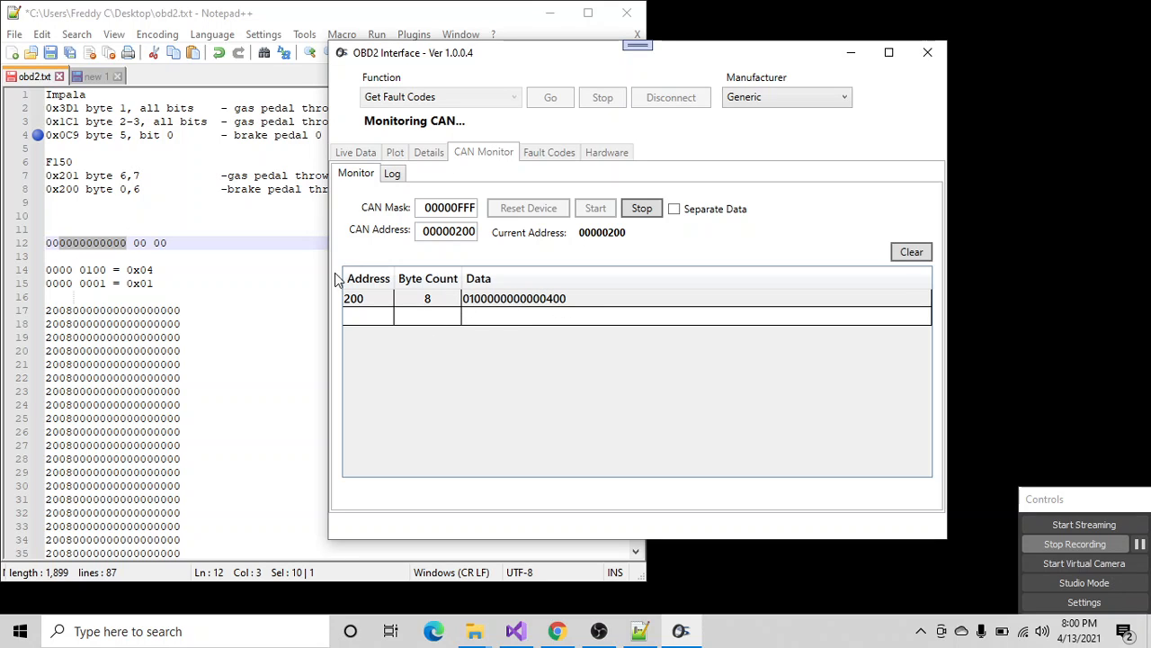
{"action": "left_click_drag", "start_coordinate": [45, 283], "coordinate": [105, 283]}
{"action": "left_click", "coordinate": [699, 279]}
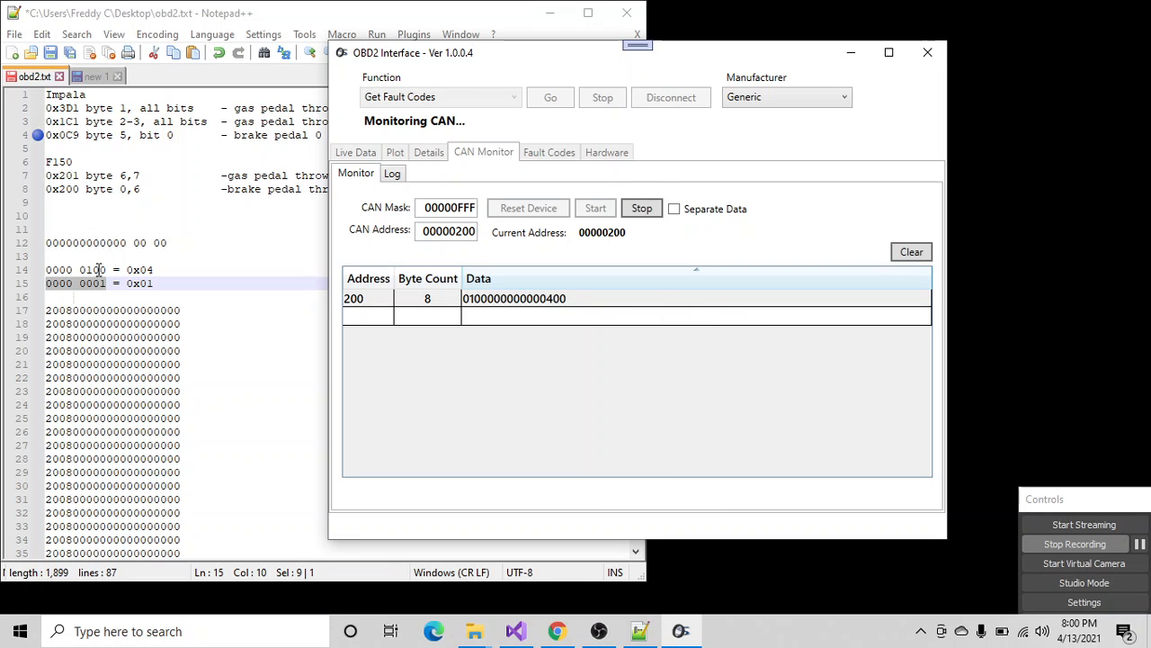
{"action": "left_click_drag", "start_coordinate": [108, 270], "coordinate": [45, 270]}
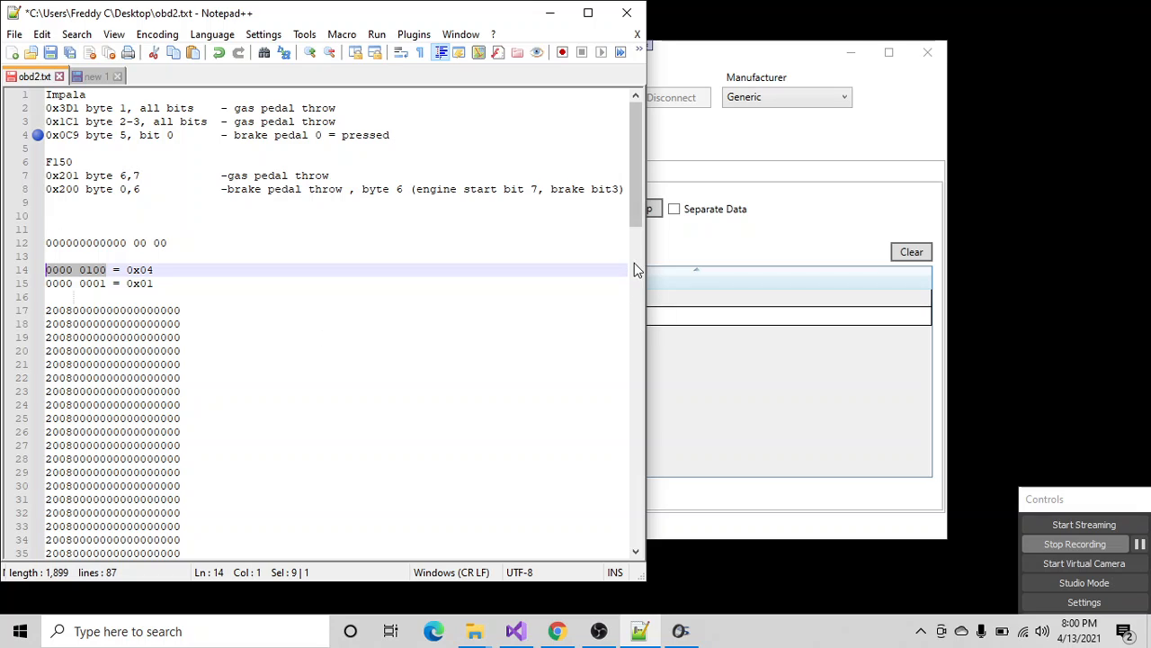
{"action": "left_click", "coordinate": [701, 244]}
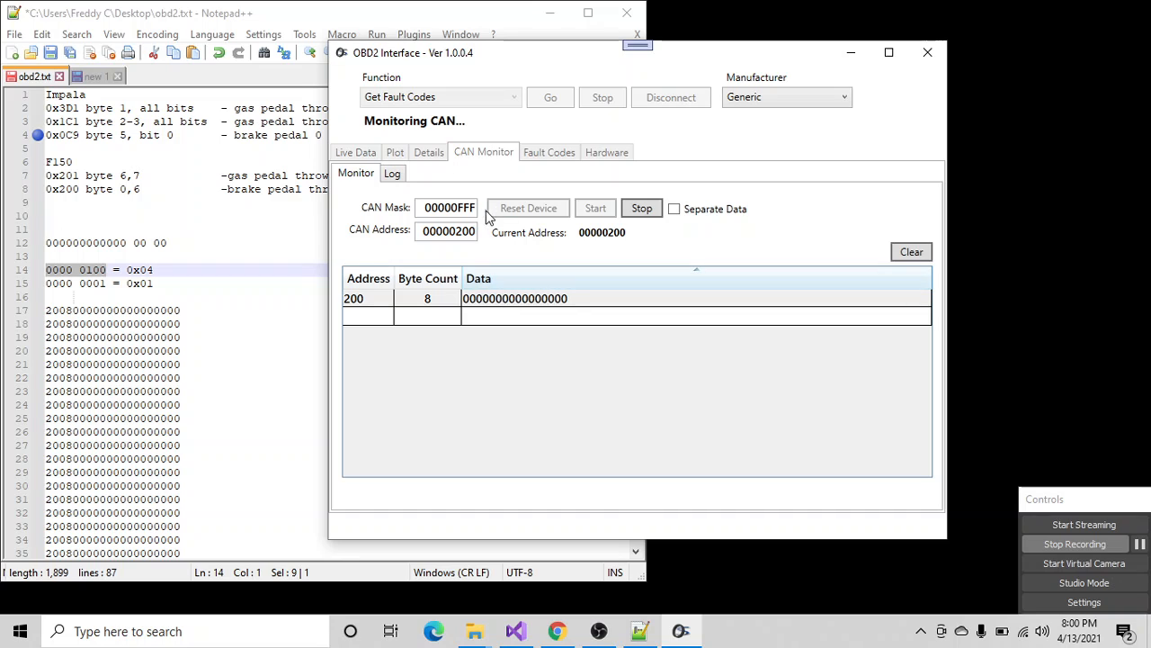
- Set the CAN mask to 00000FF0, keeping address 00000200, and restart CAN monitoring
{"action": "left_click_drag", "start_coordinate": [477, 207], "coordinate": [462, 216]}
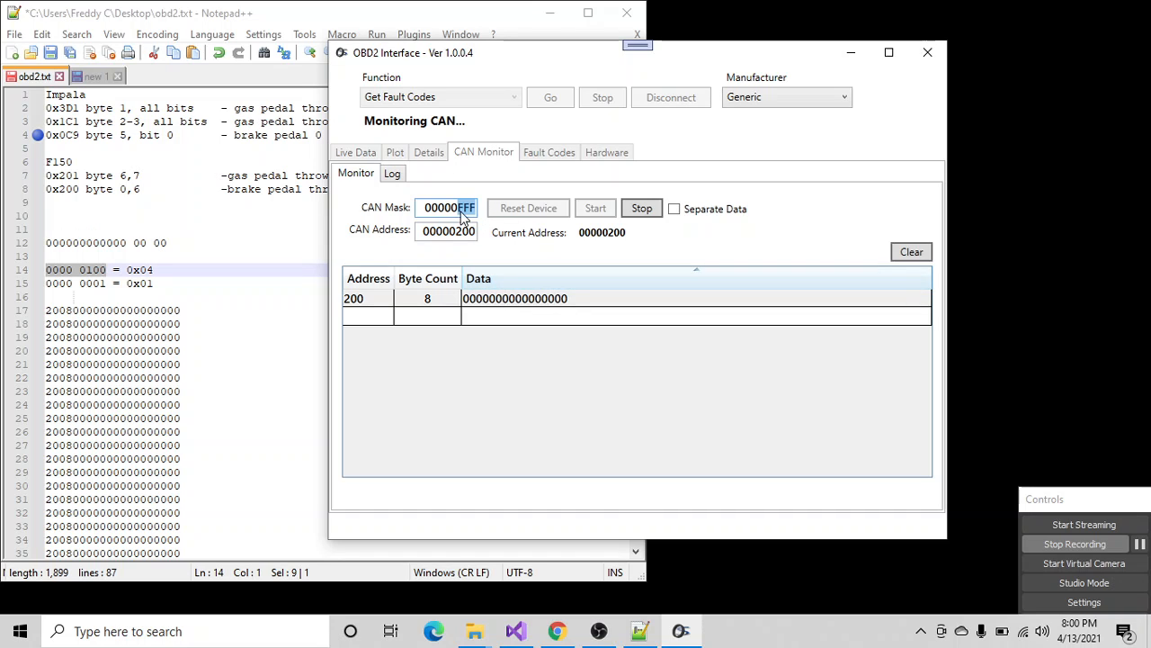
{"action": "left_click", "coordinate": [470, 212]}
{"action": "type", "text": "9"}
{"action": "key", "text": "BackSpace"}
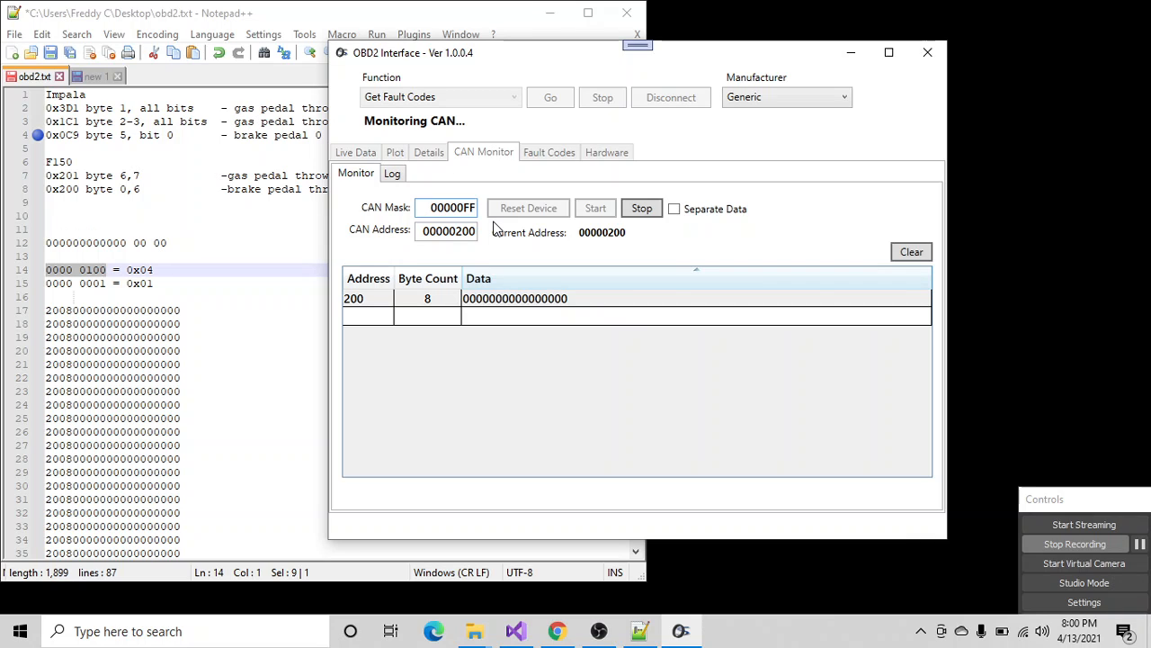
{"action": "type", "text": "0"}
{"action": "left_click", "coordinate": [643, 214]}
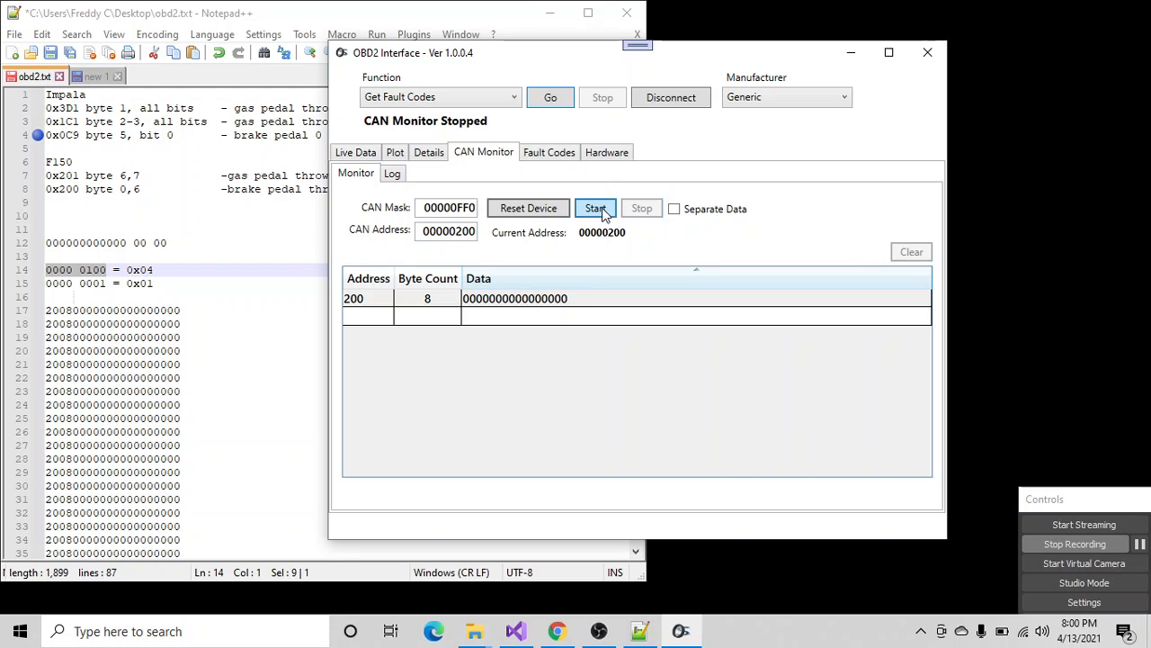
{"action": "left_click", "coordinate": [595, 210]}
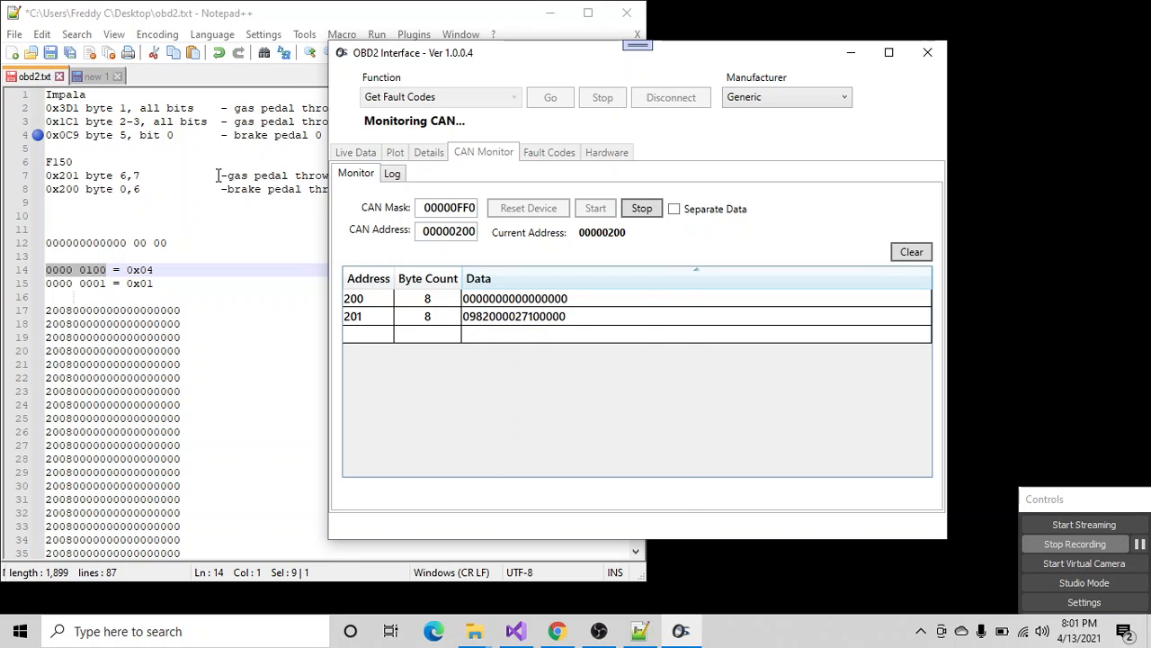
- In obd2.txt, insert "byte 6:" before "gas pedal throw" on the F150's 0x201 line
{"action": "left_click", "coordinate": [219, 175]}
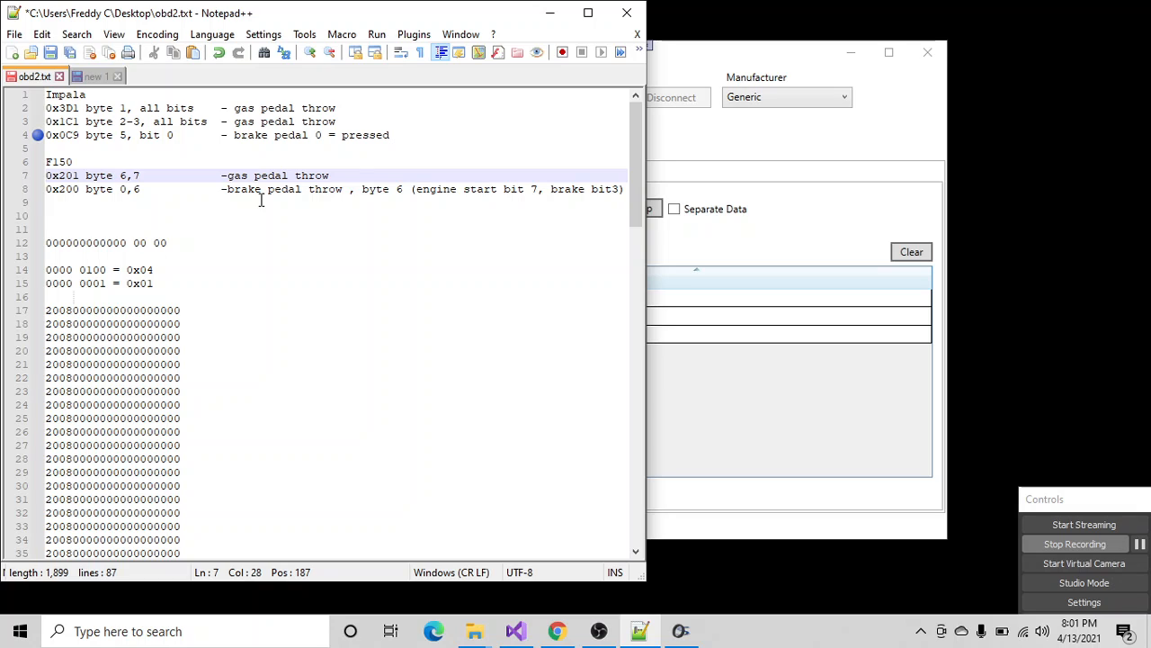
{"action": "type", "text": "b"}
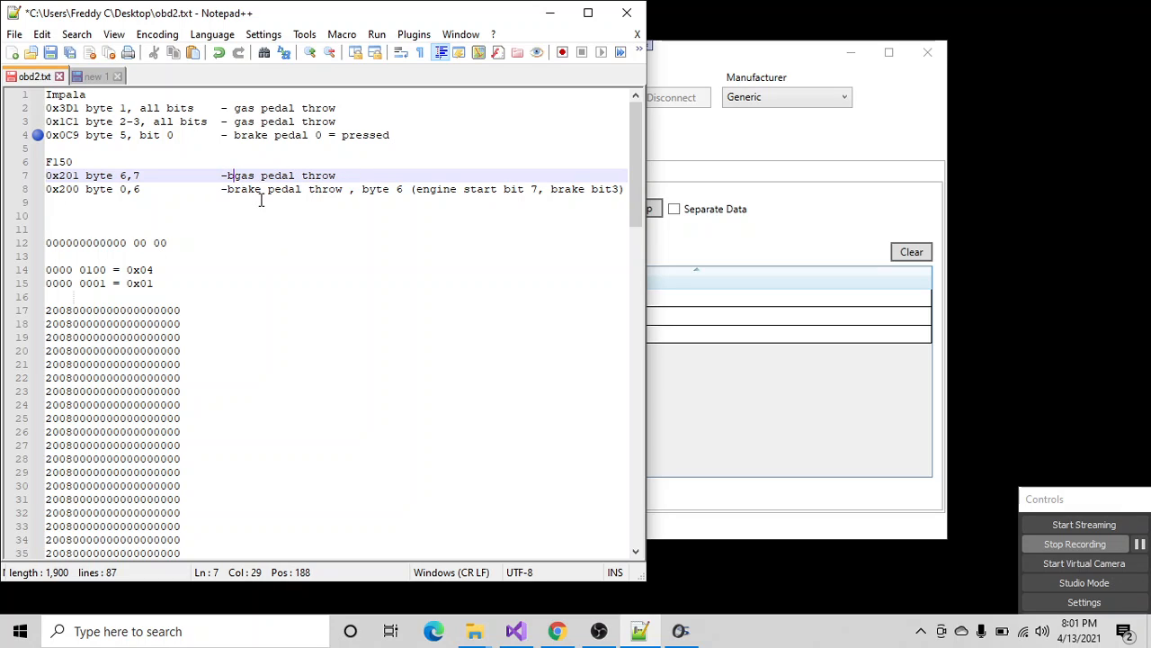
{"action": "type", "text": "yte"}
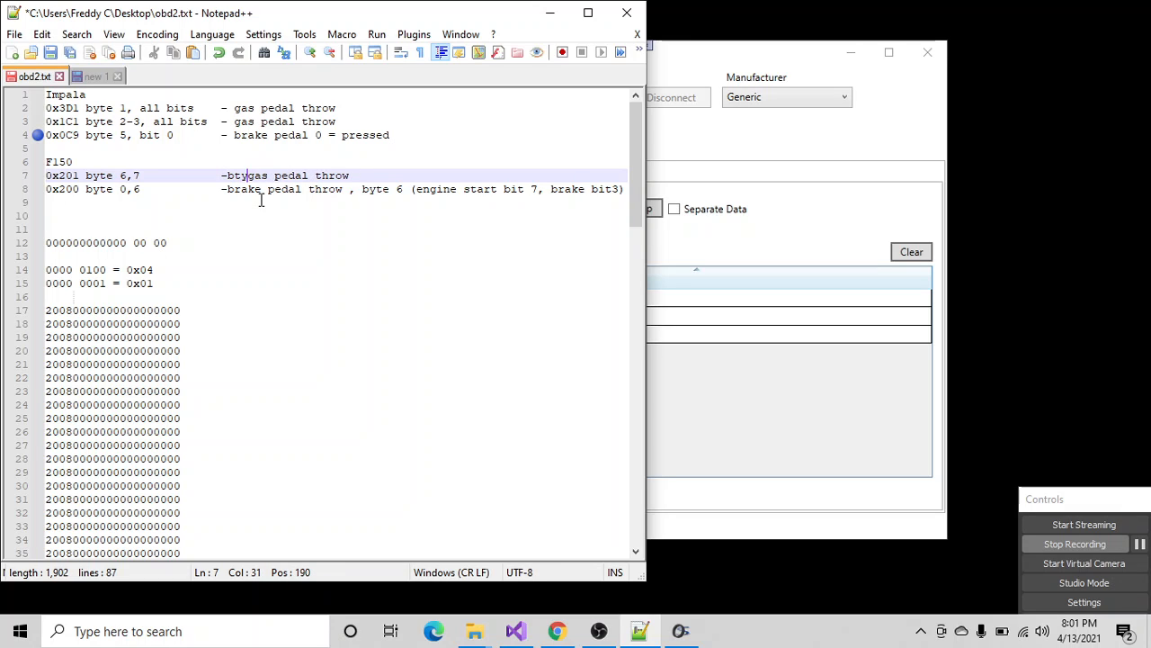
{"action": "key", "text": "BackSpace"}
{"action": "key", "text": "BackSpace"}
{"action": "key", "text": "BackSpace"}
{"action": "type", "text": "yte"}
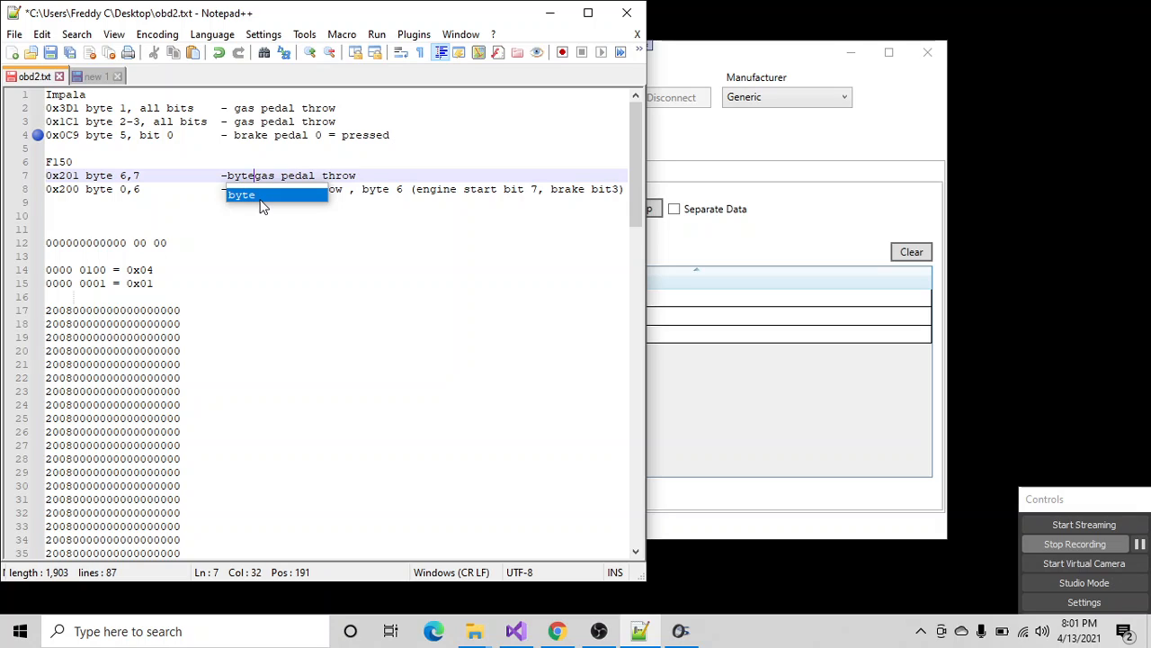
{"action": "type", "text": " 6"}
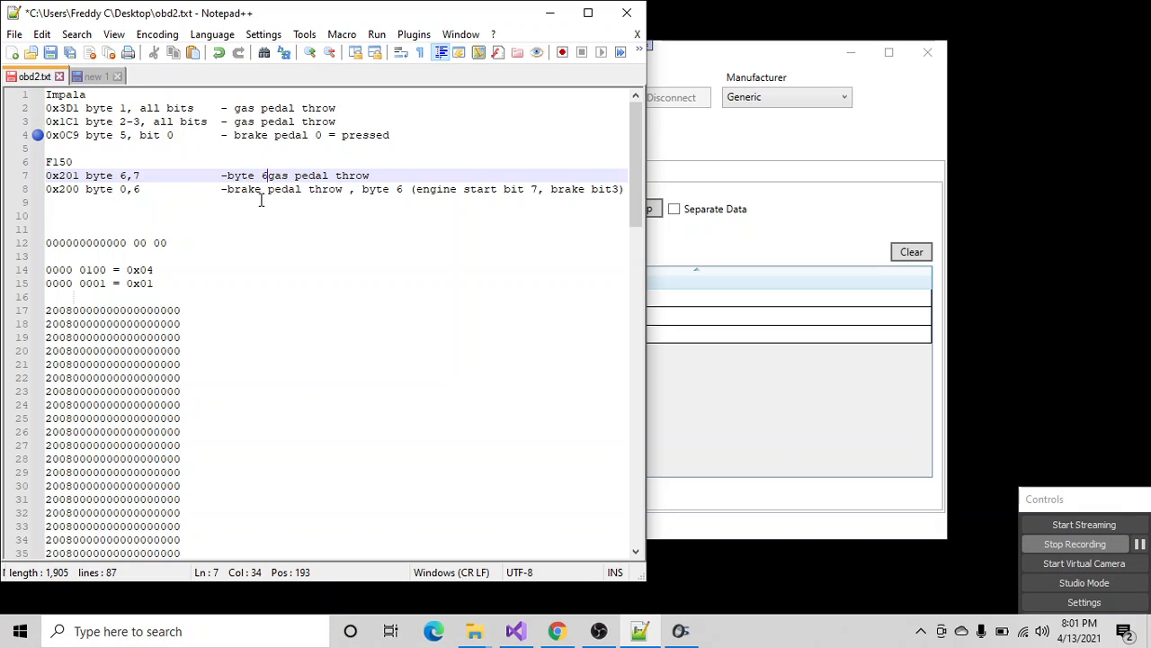
{"action": "type", "text": ":"}
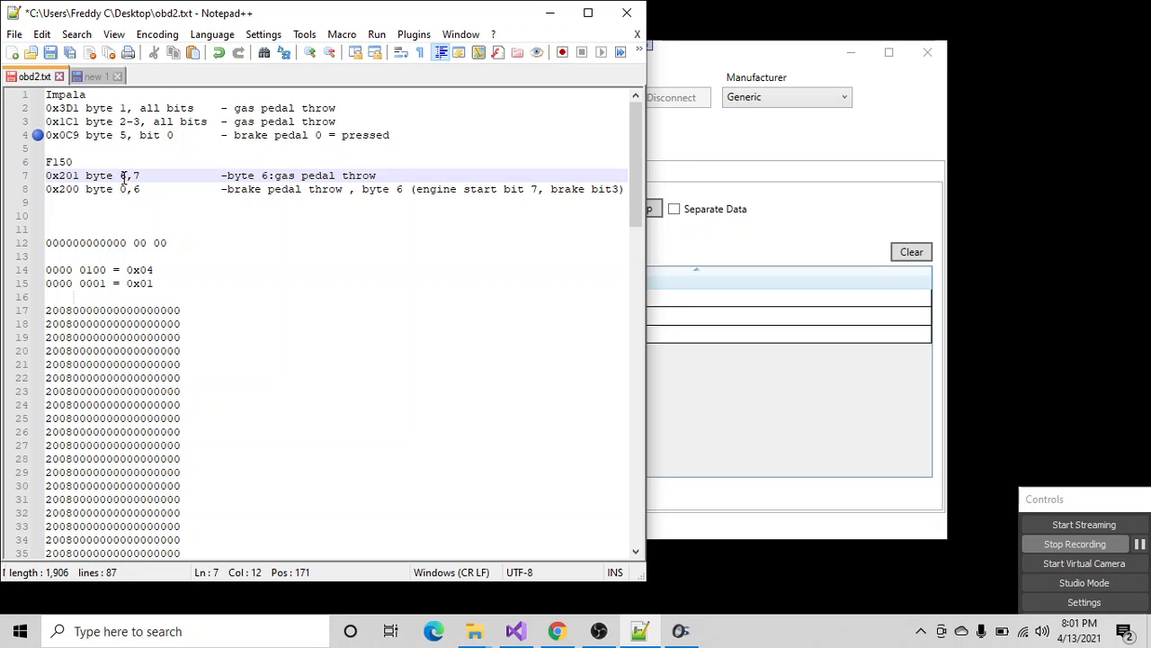
{"action": "type", "text": "0"}
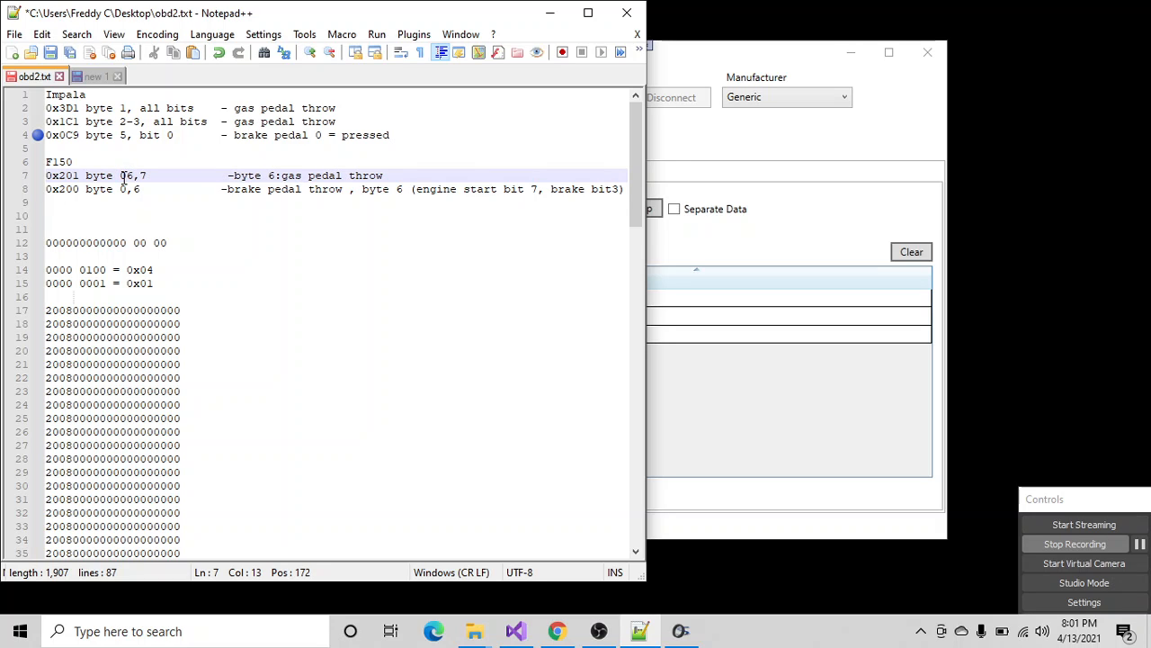
{"action": "type", "text": ",2,"}
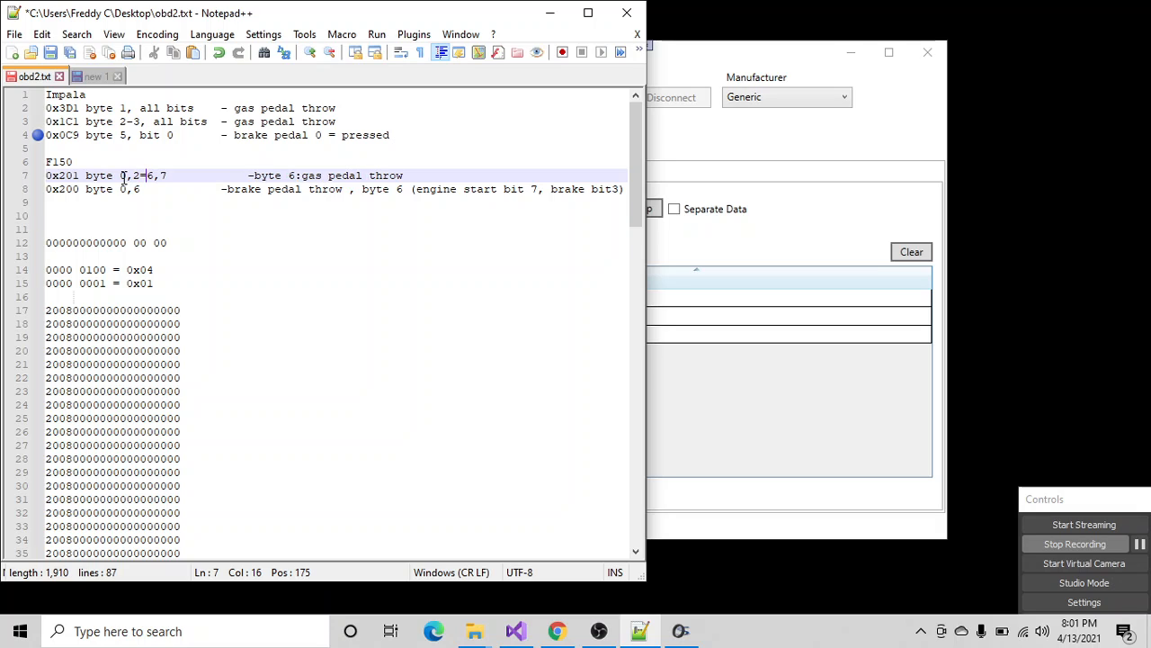
- Change the 0x201 line's byte list to 0,1,6, and bring up the live address 201 data in OBD2 Interface
{"action": "key", "text": "BackSpace"}
{"action": "key", "text": "BackSpace"}
{"action": "type", "text": "1,"}
{"action": "key", "text": "BackSpace"}
{"action": "key", "text": "BackSpace"}
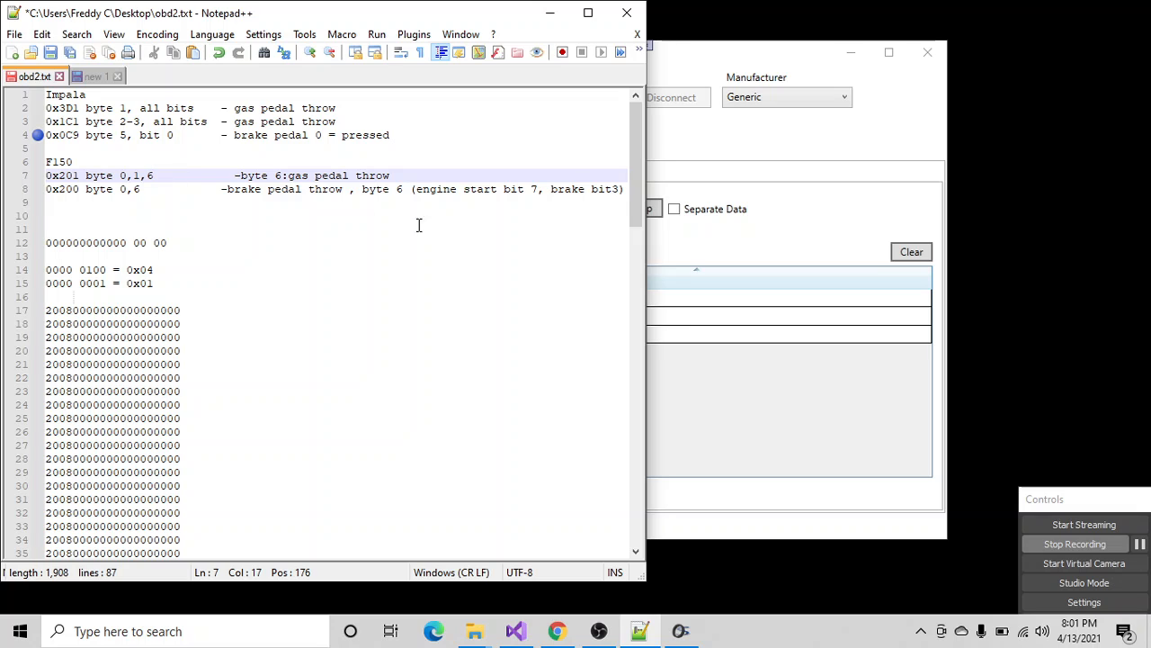
{"action": "left_click", "coordinate": [694, 237]}
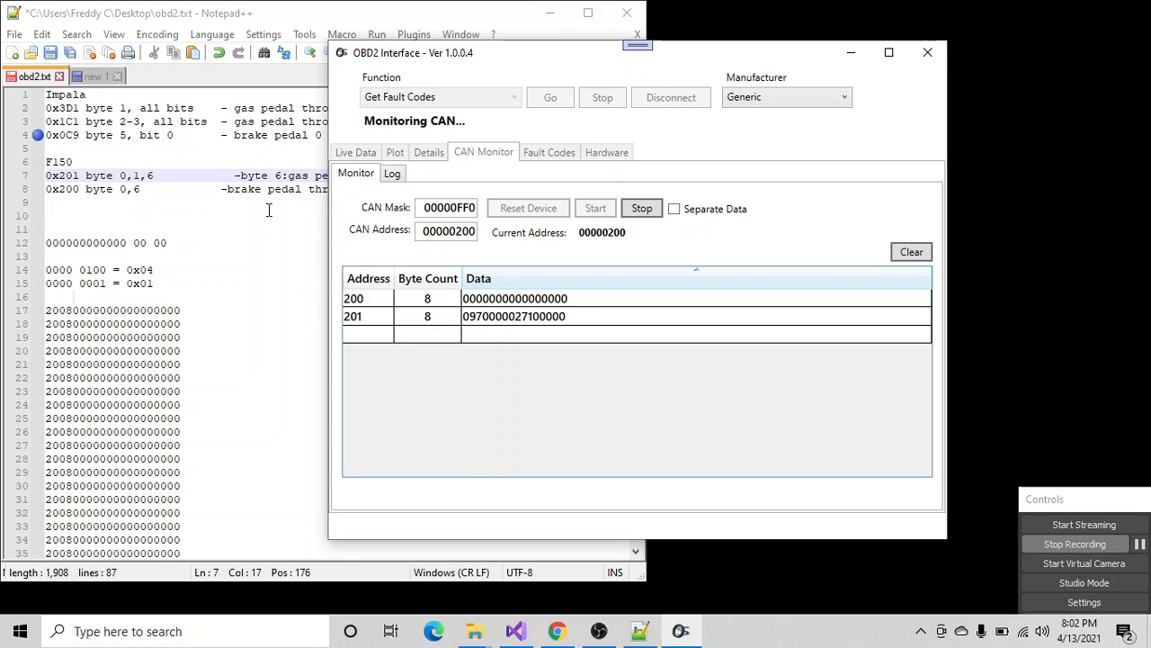
- In obd2.txt, insert "byte 0-1:rpm, " before "byte 6" in the 0x201 line's description
{"action": "left_click", "coordinate": [243, 175]}
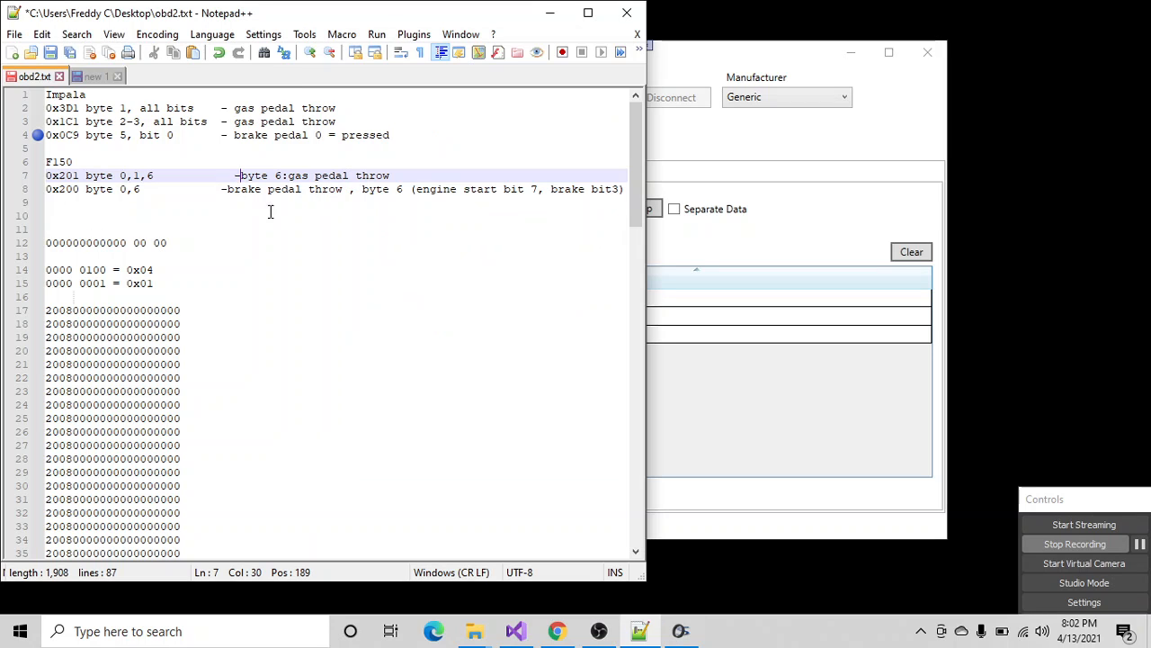
{"action": "type", "text": ", "}
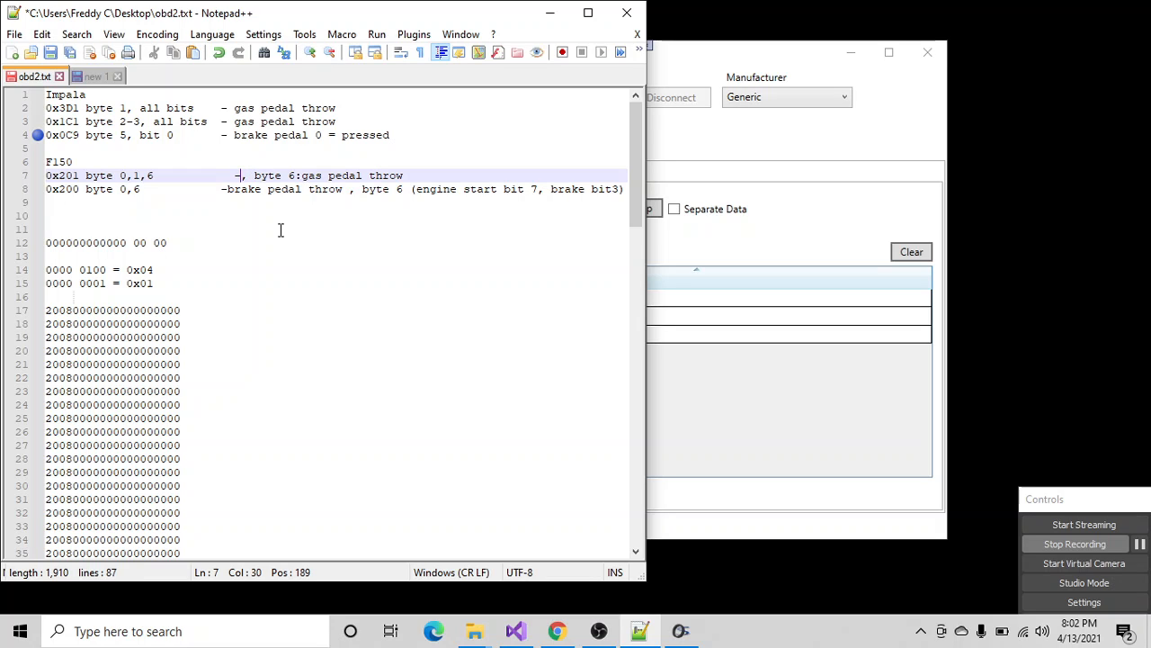
{"action": "type", "text": "byte"}
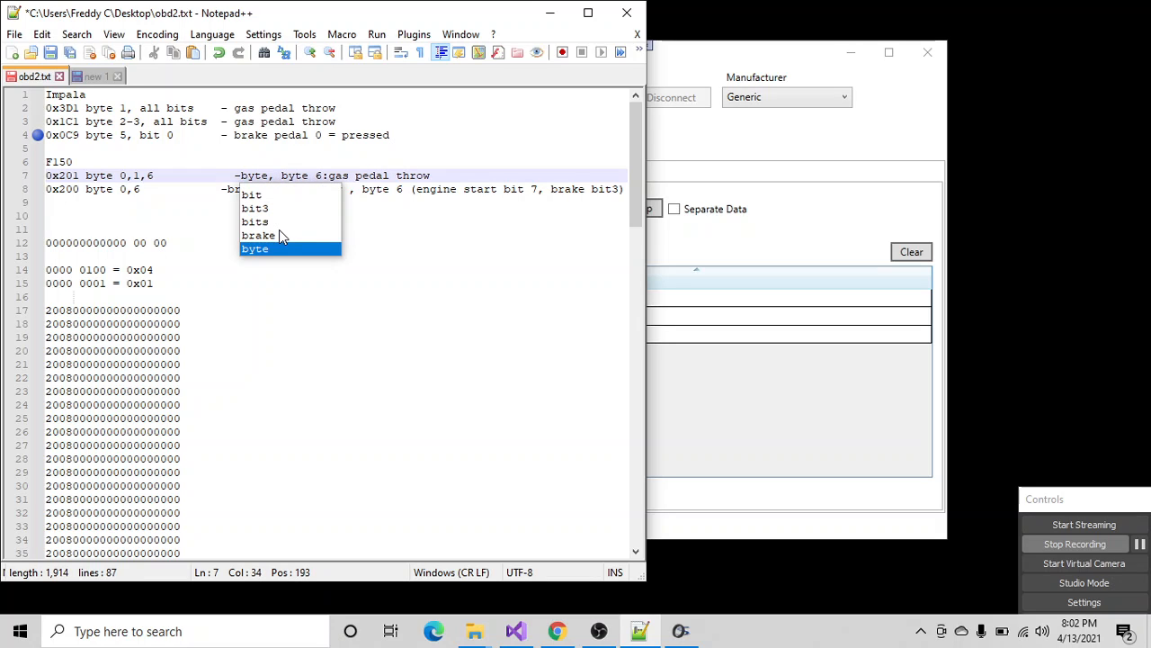
{"action": "key", "text": "Escape"}
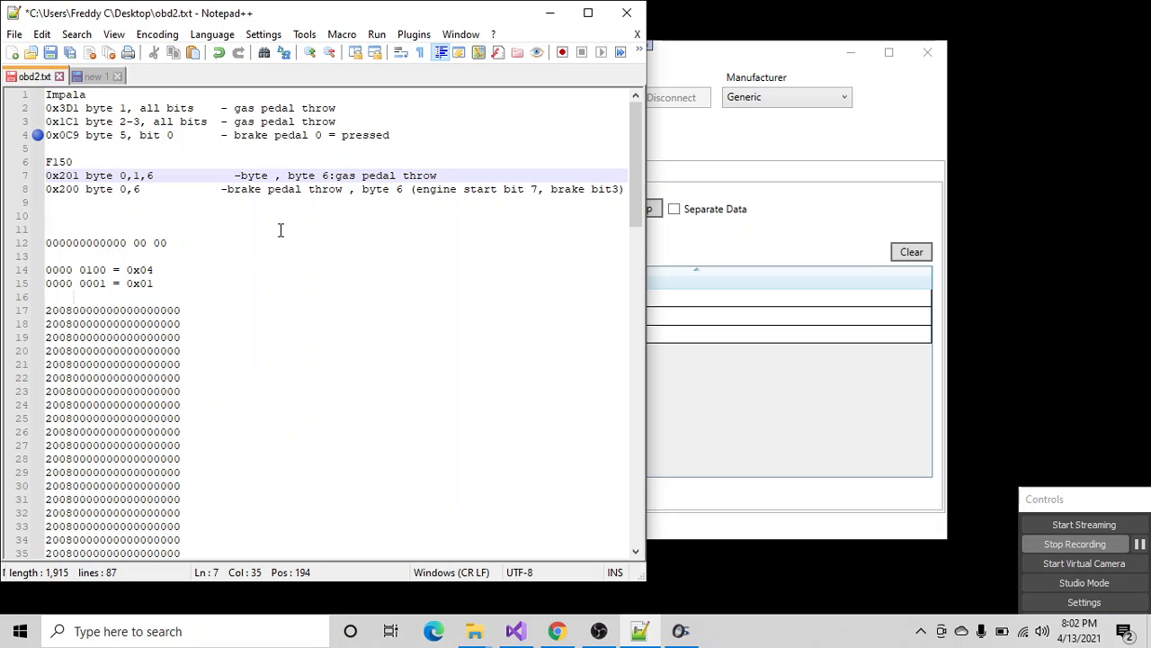
{"action": "type", "text": "9"}
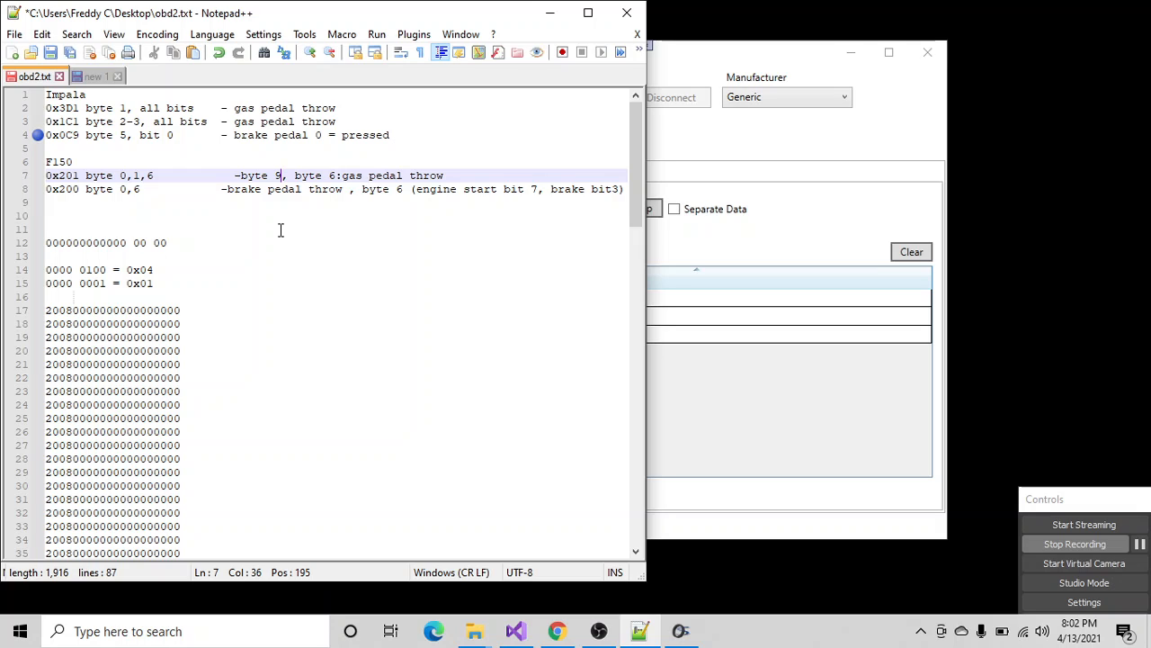
{"action": "key", "text": "BackSpace"}
{"action": "type", "text": "0"}
{"action": "type", "text": "and"}
{"action": "key", "text": "BackSpace"}
{"action": "key", "text": "BackSpace"}
{"action": "key", "text": "BackSpace"}
{"action": "type", "text": "-1"}
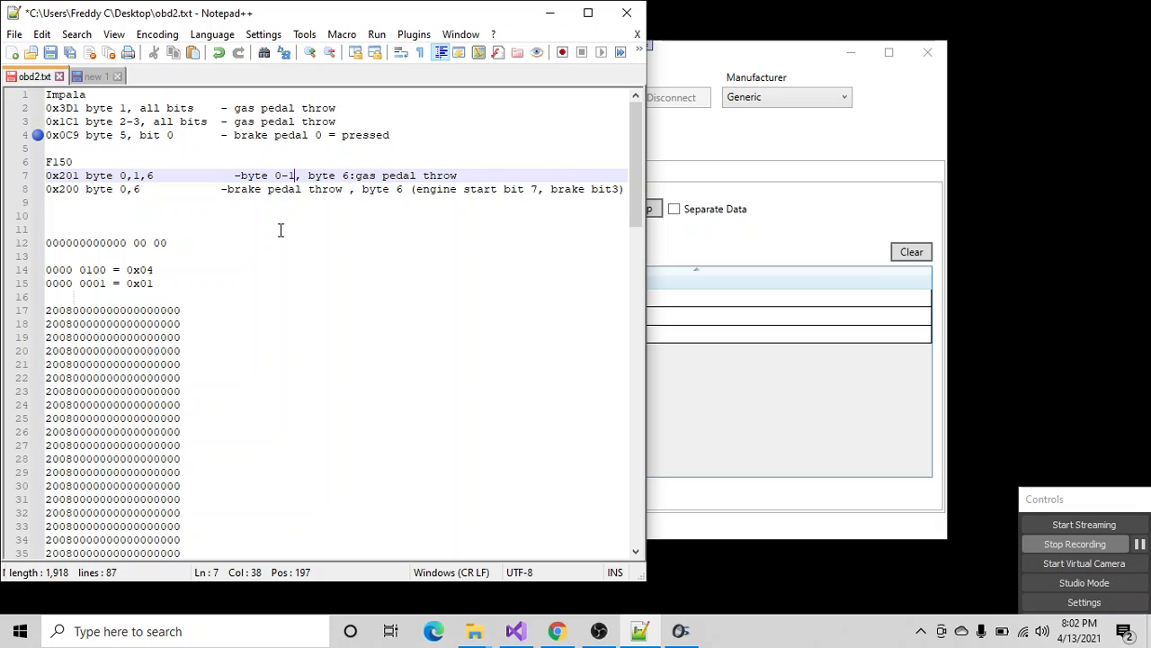
{"action": "type", "text": ":rpm"}
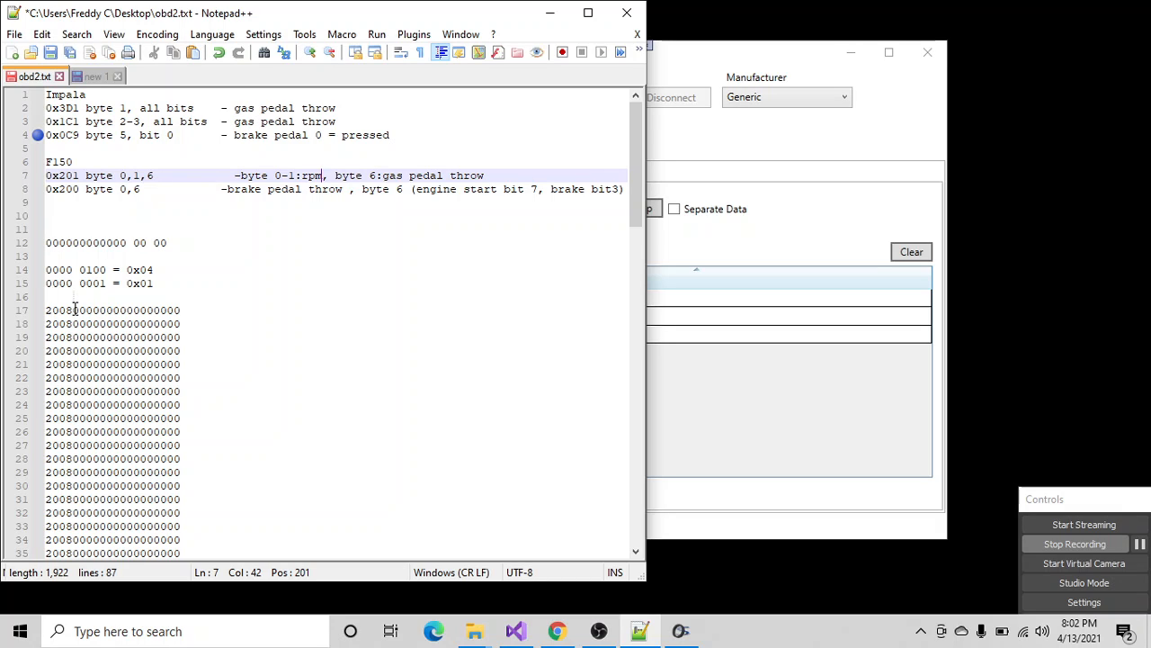
- Highlight the first two data bytes on line 17 of obd2.txt, and compare them with the live data in OBD2 Interface
{"action": "left_click_drag", "start_coordinate": [74, 310], "coordinate": [102, 310]}
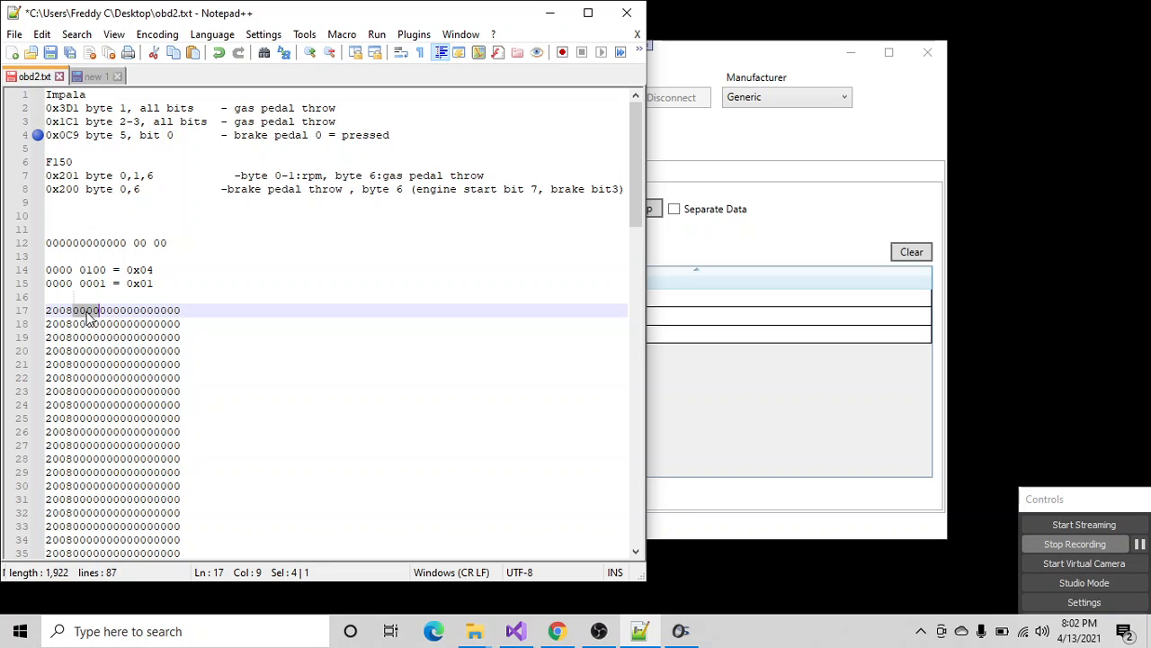
{"action": "left_click", "coordinate": [722, 52]}
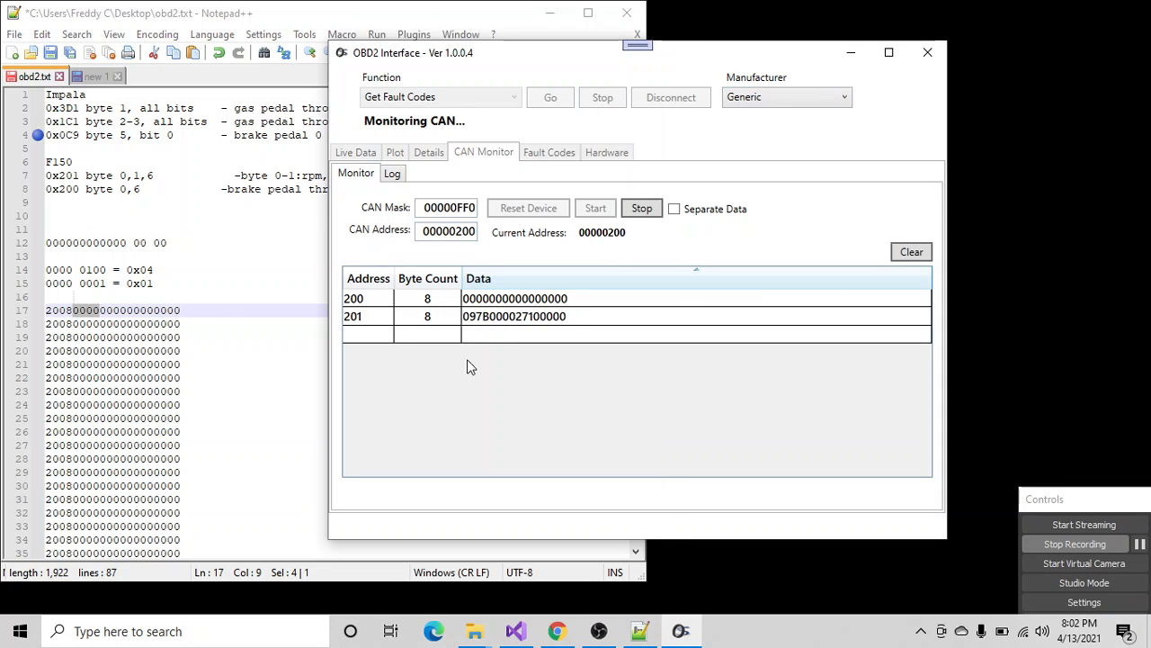
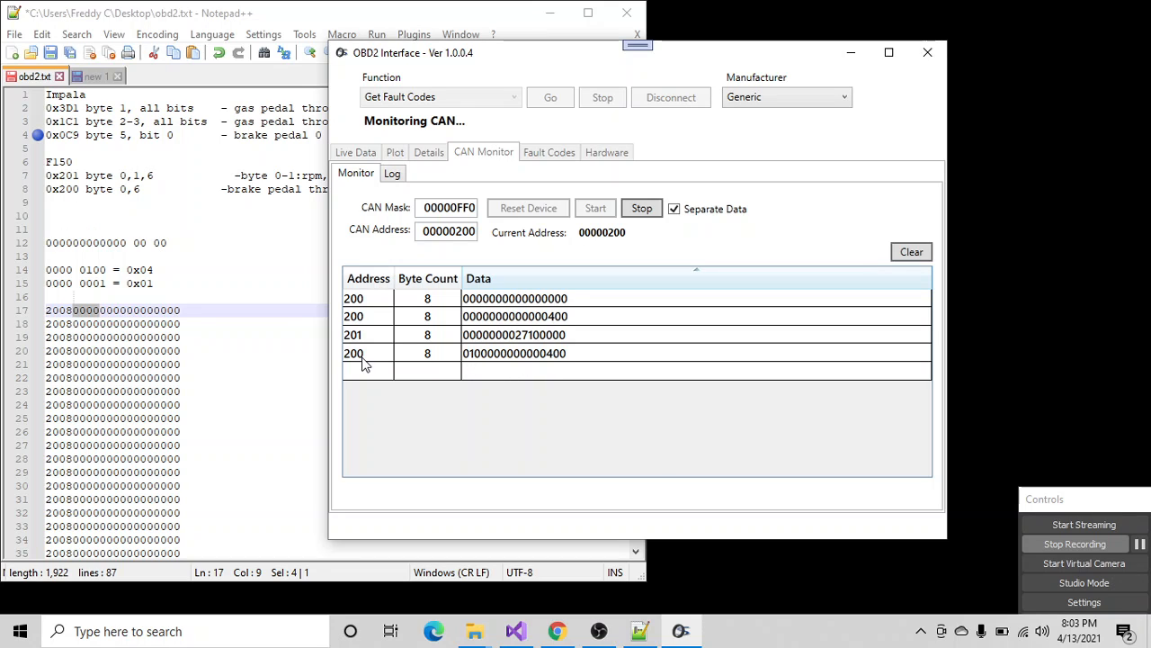
- Sort the captured CAN messages by address and clear the message list
{"action": "left_click", "coordinate": [364, 280]}
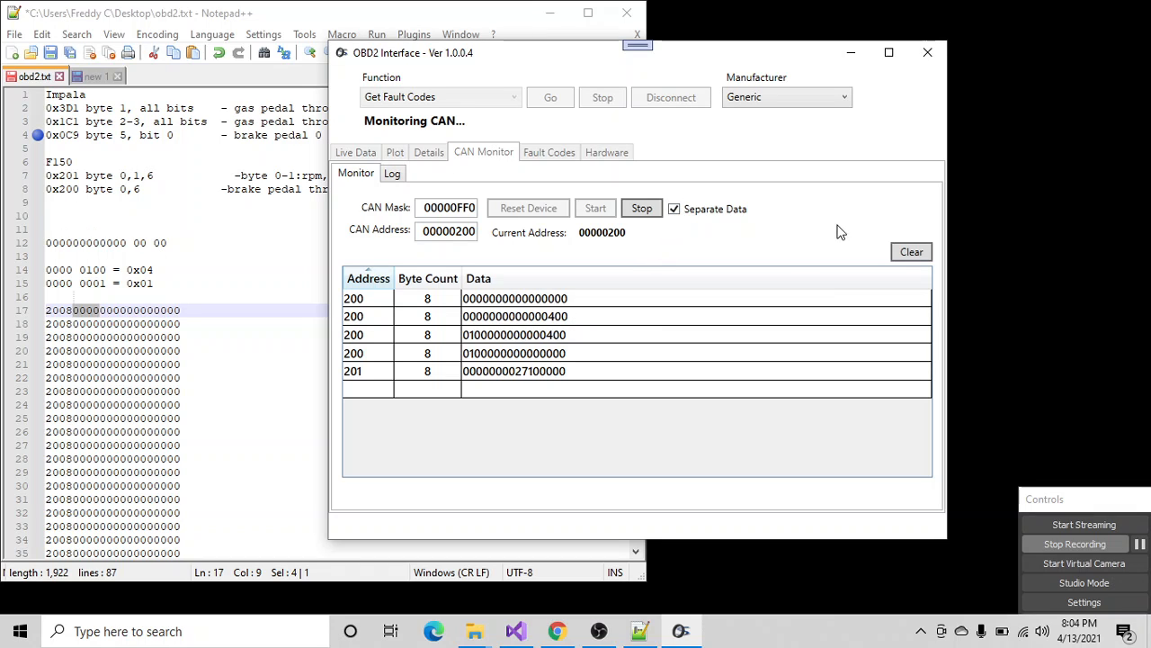
{"action": "left_click", "coordinate": [913, 254]}
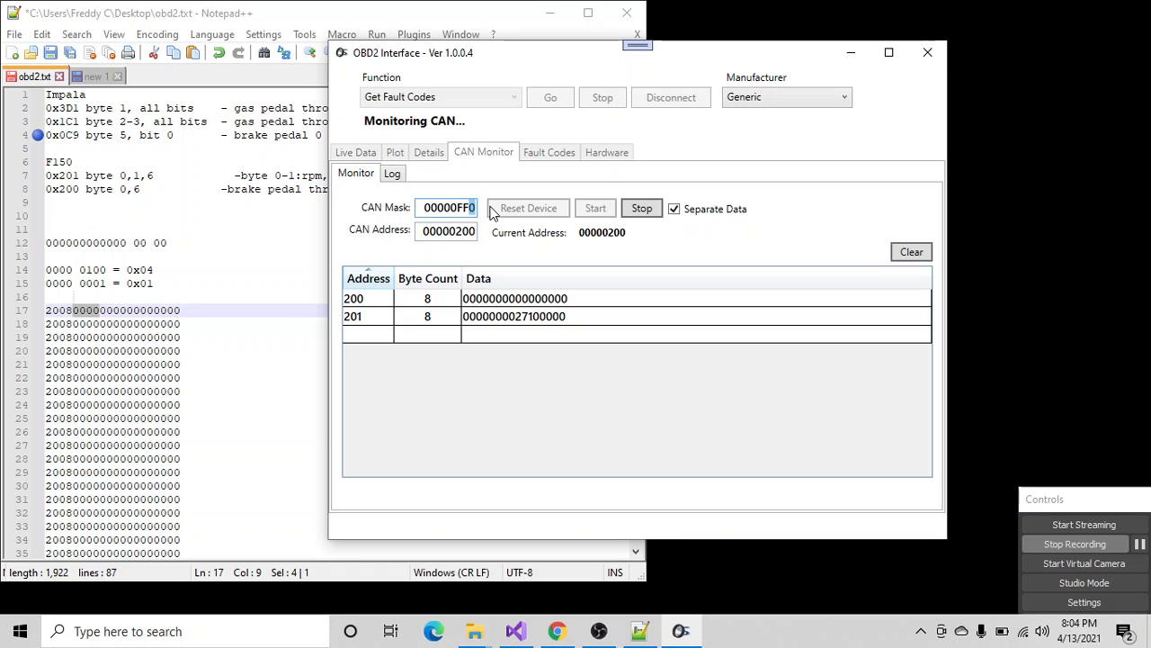
- Restart CAN monitoring with the mask set to 00000FFF, and sort the captured messages by data in ascending order
{"action": "type", "text": "F"}
{"action": "left_click", "coordinate": [642, 211]}
{"action": "left_click", "coordinate": [597, 212]}
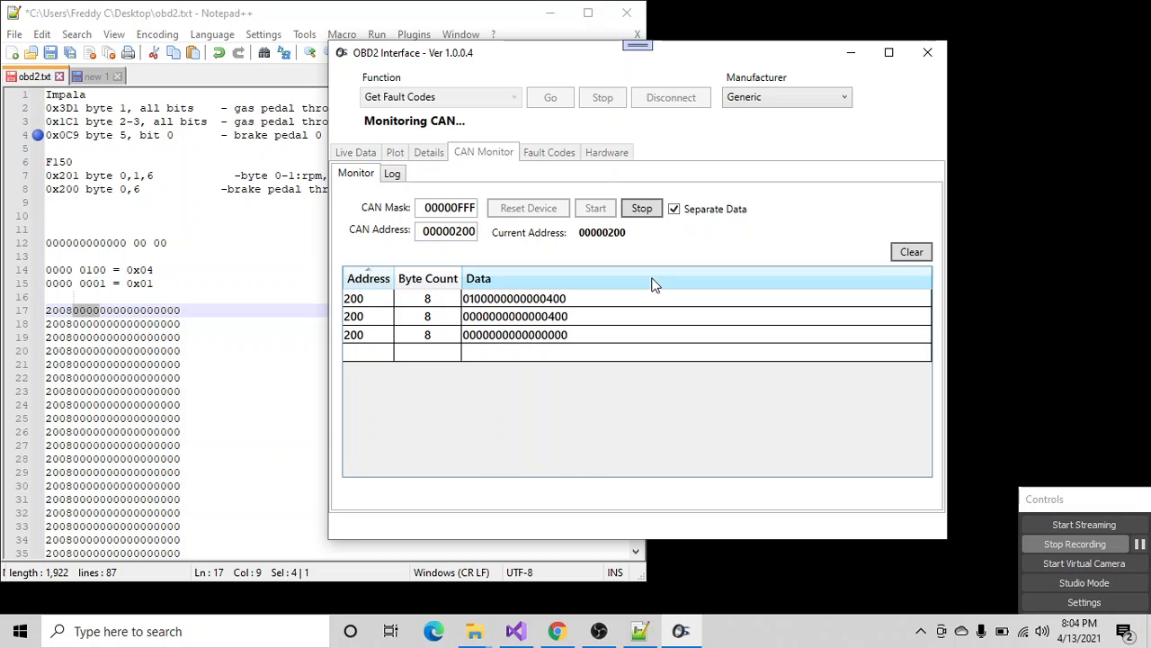
{"action": "left_click", "coordinate": [508, 280]}
{"action": "left_click", "coordinate": [540, 281]}
{"action": "left_click", "coordinate": [540, 281]}
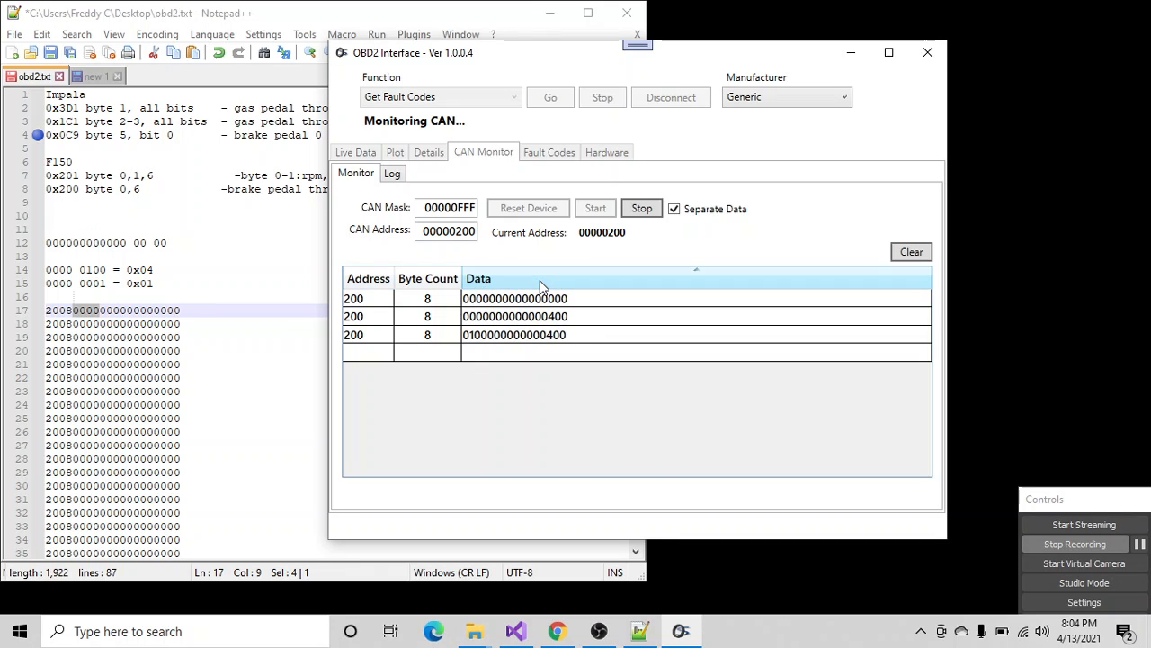
- Turn off Separate Data for the CAN monitor and review the raw message log from its beginning
{"action": "left_click", "coordinate": [679, 211]}
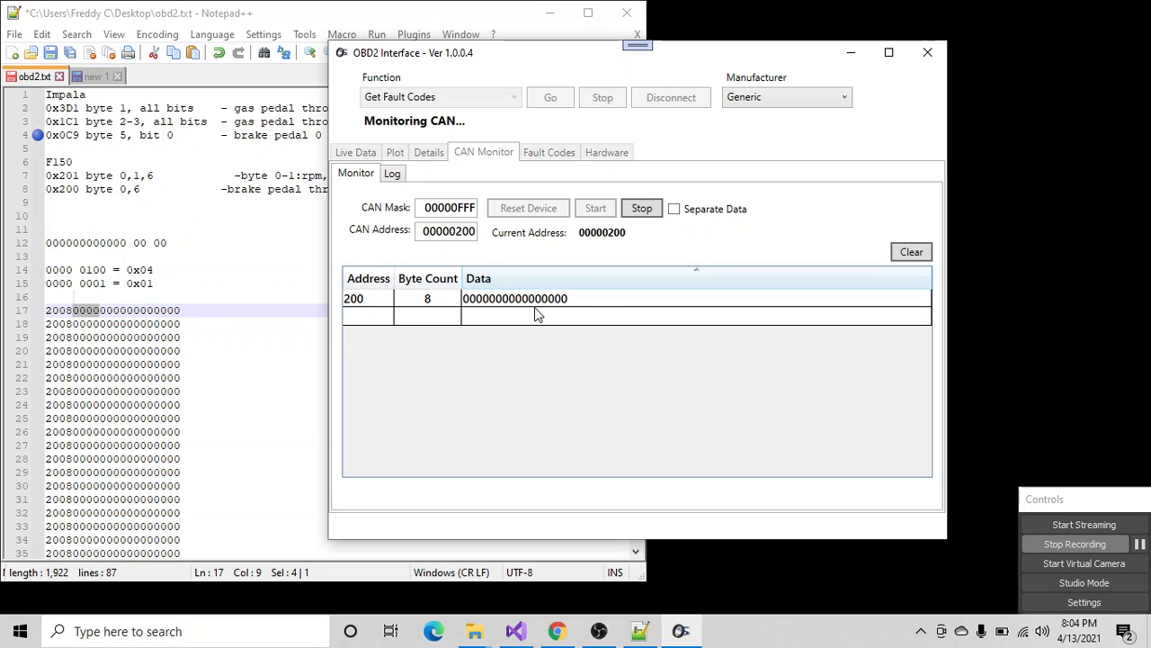
{"action": "left_click", "coordinate": [393, 175]}
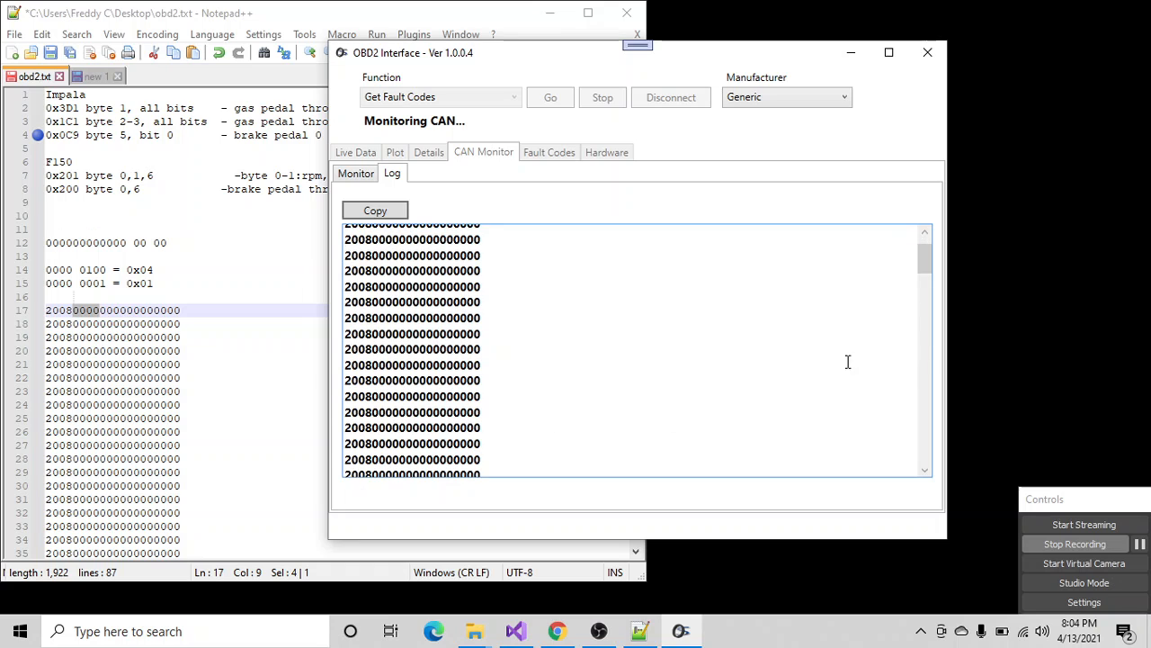
{"action": "left_click_drag", "start_coordinate": [927, 256], "coordinate": [939, 224]}
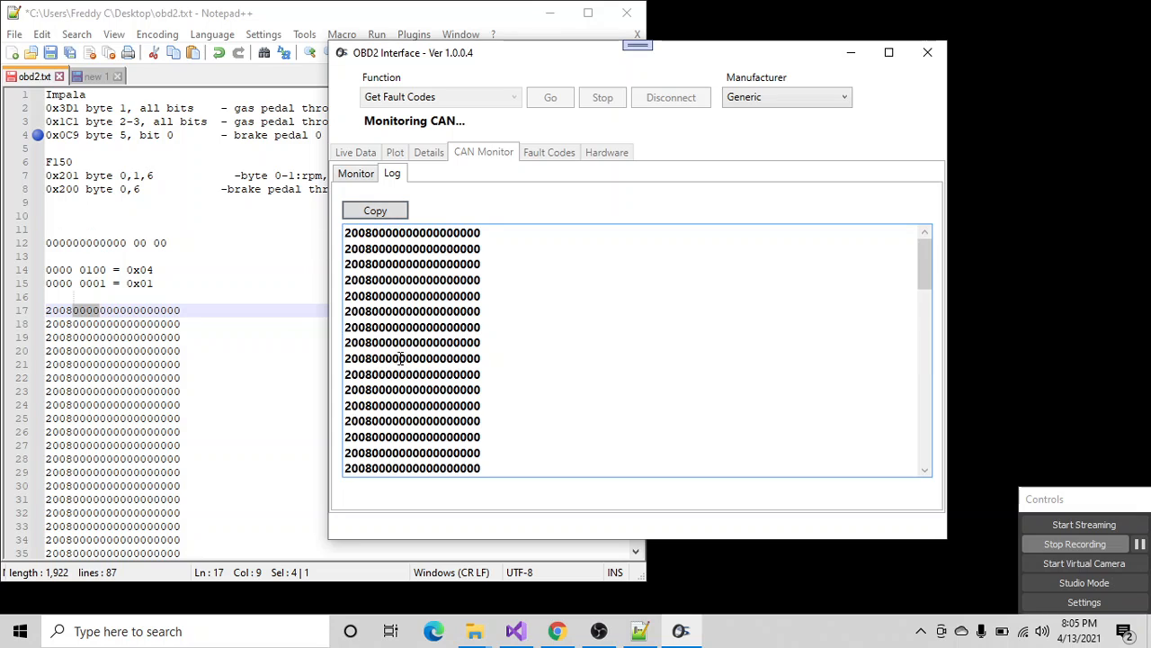
{"action": "scroll", "coordinate": [390, 270], "scroll_direction": "down", "scroll_amount": 2}
{"action": "scroll", "coordinate": [404, 264], "scroll_direction": "up", "scroll_amount": 2}
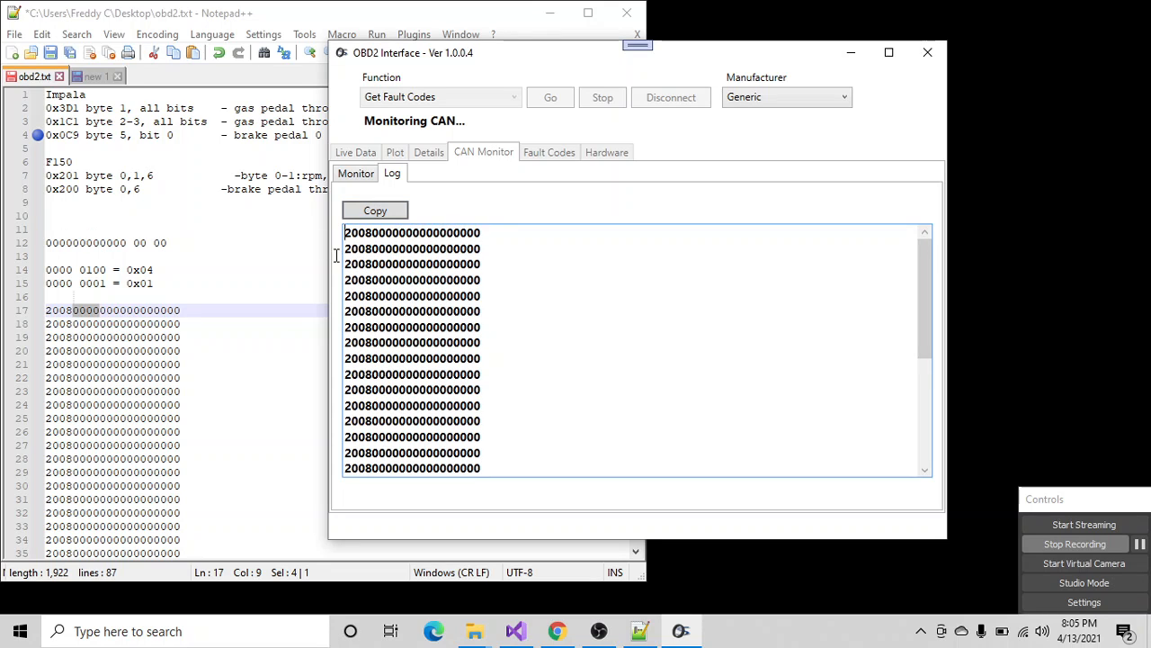
- In obd2.txt, remove the two extra spaces before the 0x201 line's description to align it with the 0x200 line, and save the file
{"action": "left_click", "coordinate": [50, 52]}
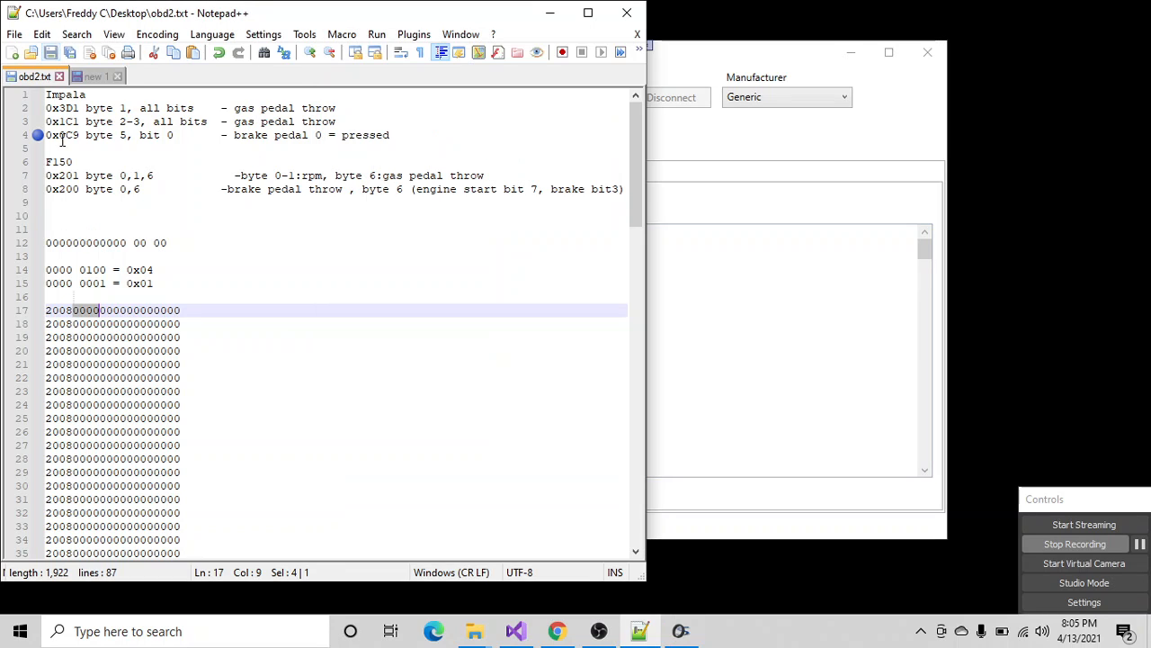
{"action": "left_click", "coordinate": [228, 175]}
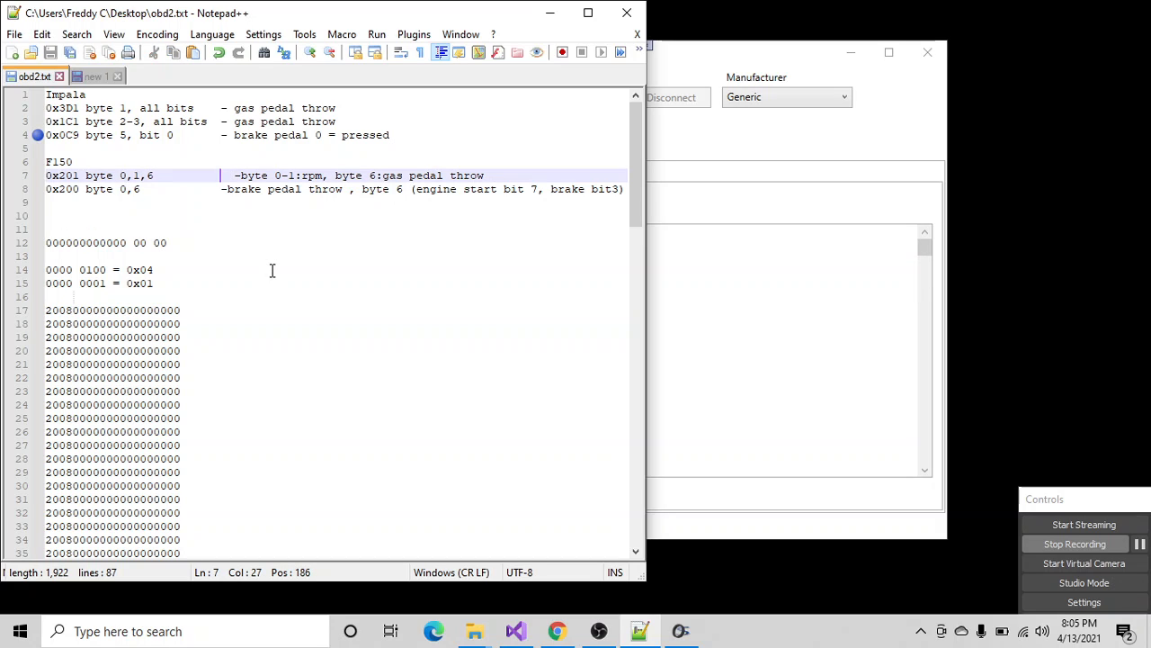
{"action": "key", "text": "Delete"}
{"action": "key", "text": "Delete"}
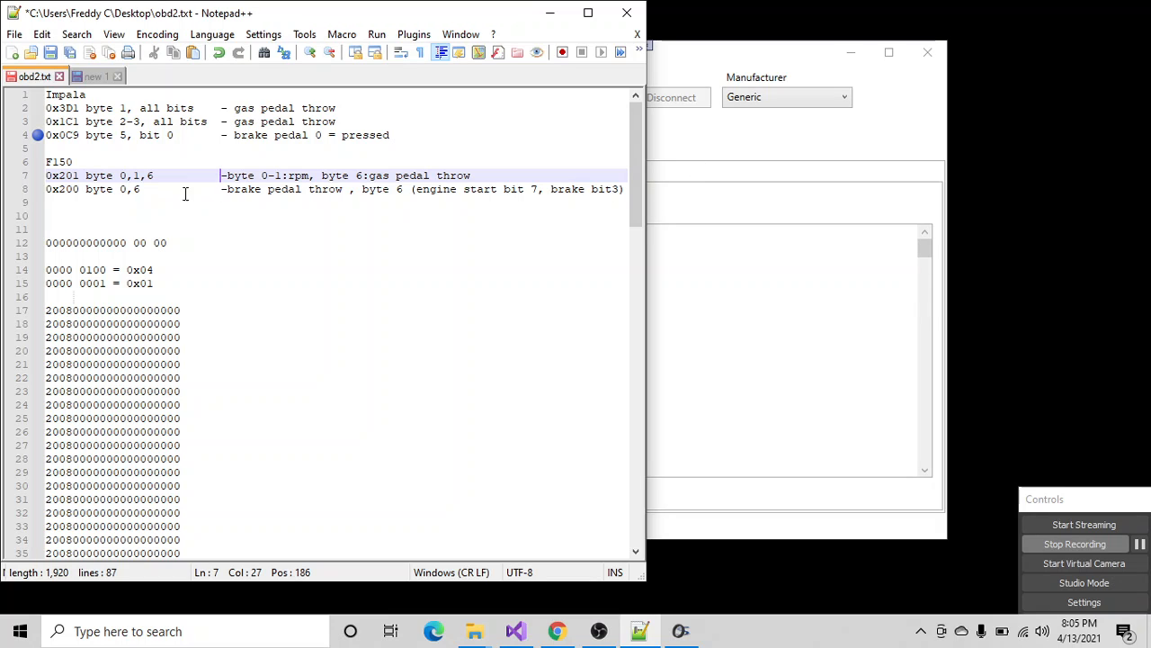
{"action": "key", "text": "ctrl+s"}
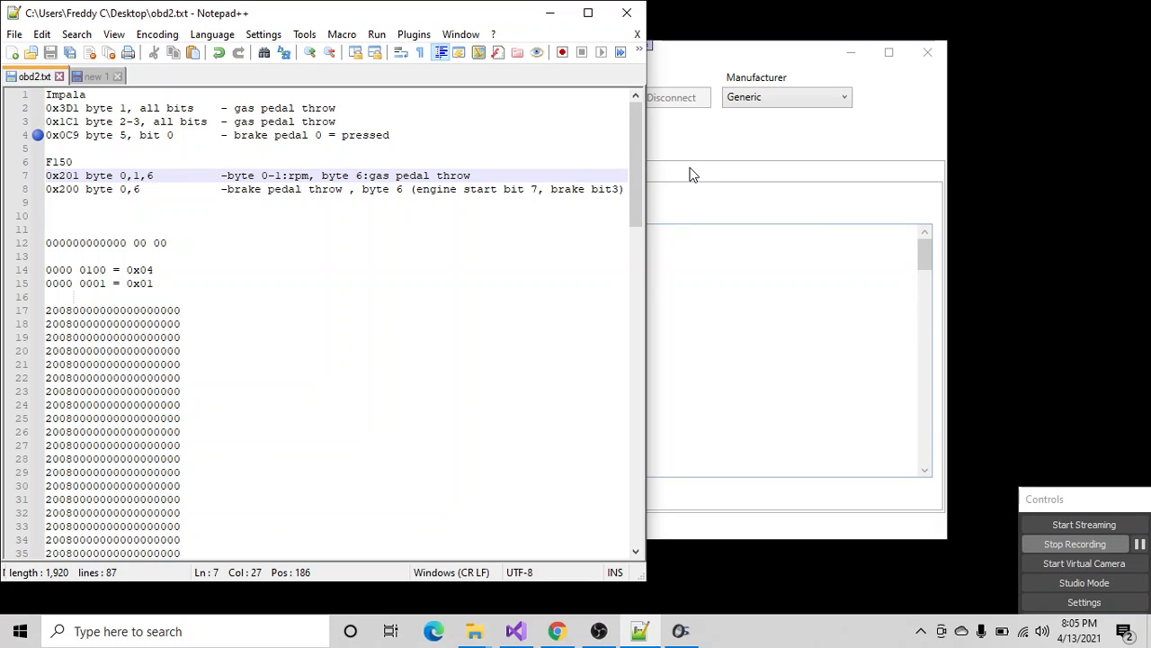
- Return to OBD2 Interface, stop CAN monitoring and reset the device
{"action": "left_click", "coordinate": [681, 142]}
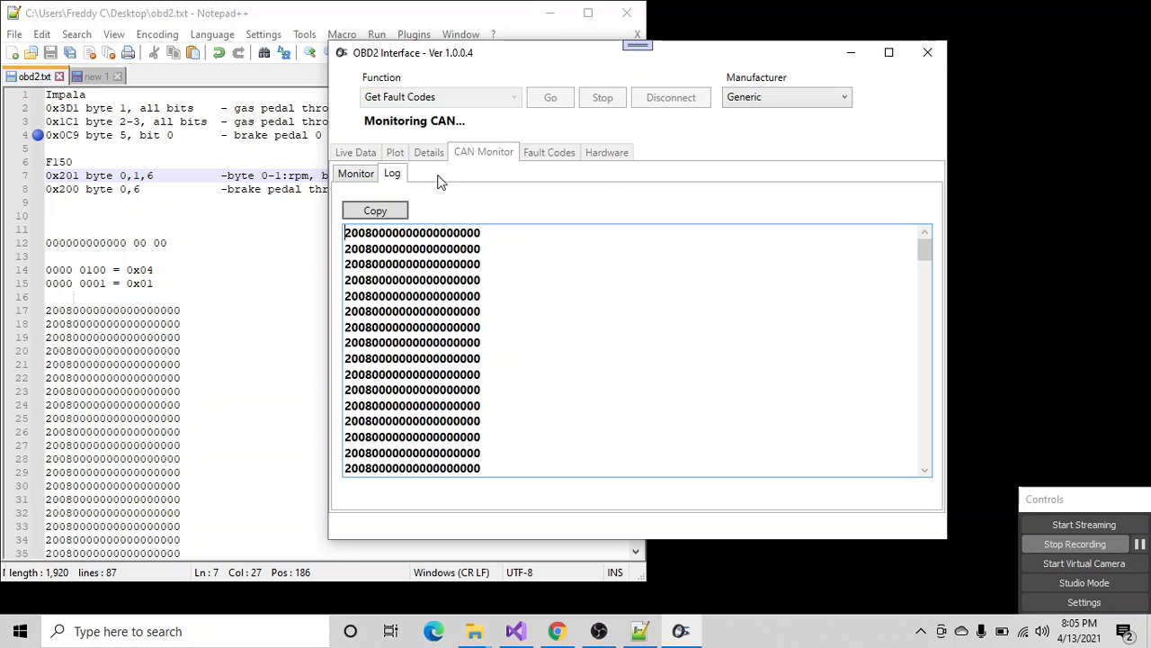
{"action": "left_click", "coordinate": [369, 175]}
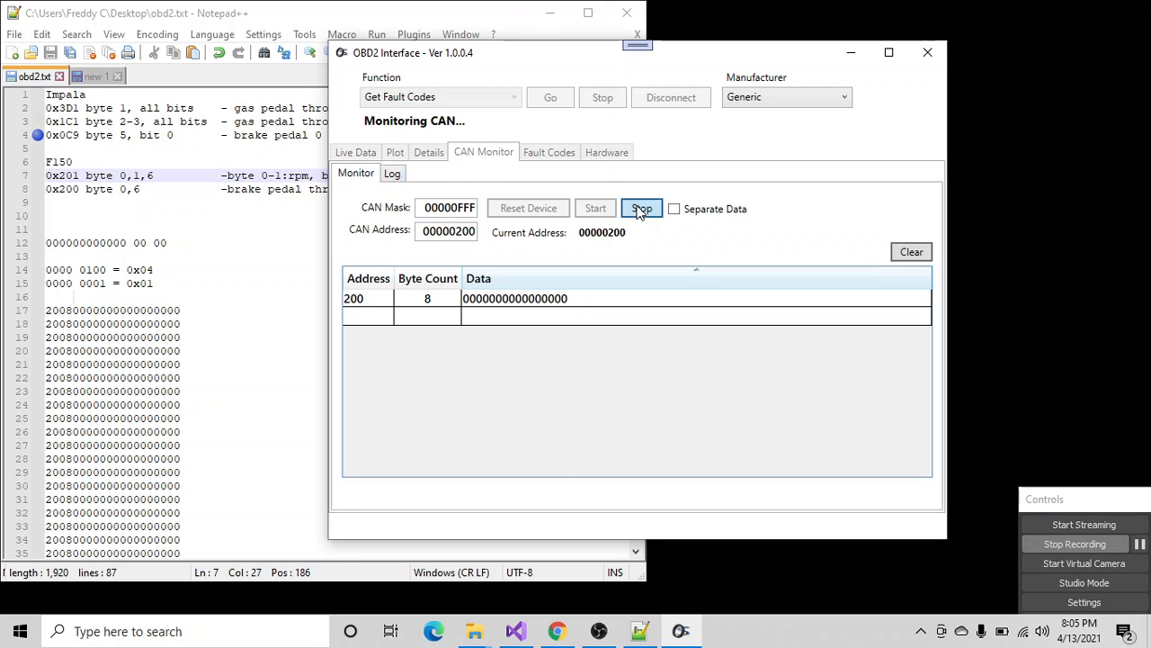
{"action": "left_click", "coordinate": [640, 209]}
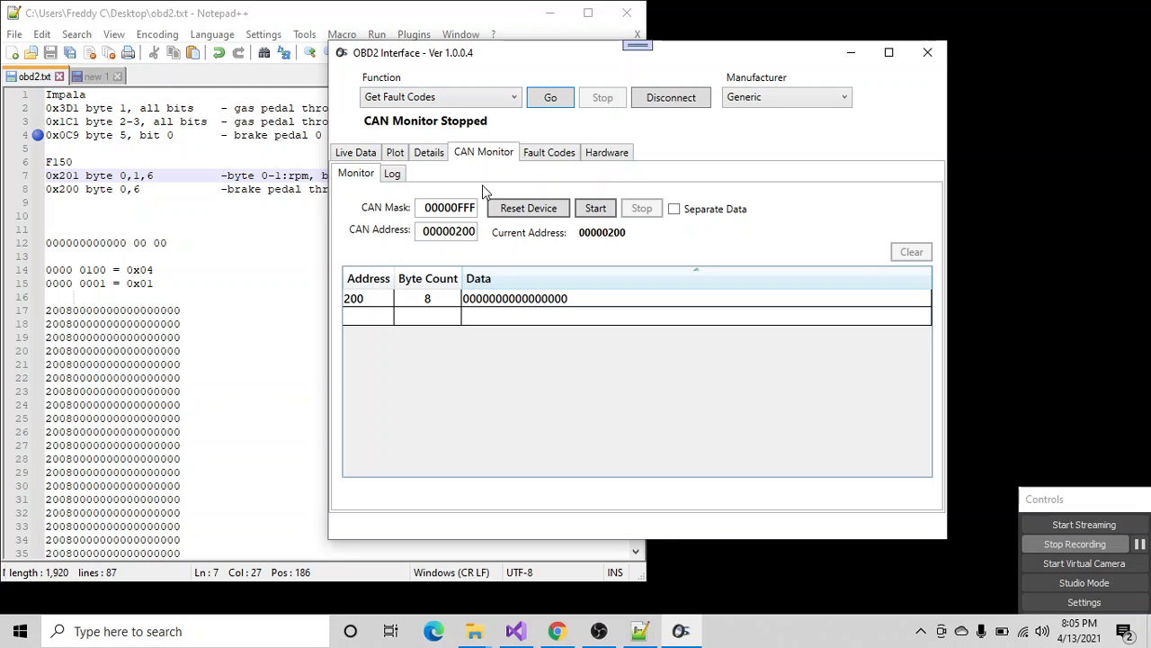
{"action": "left_click", "coordinate": [538, 214]}
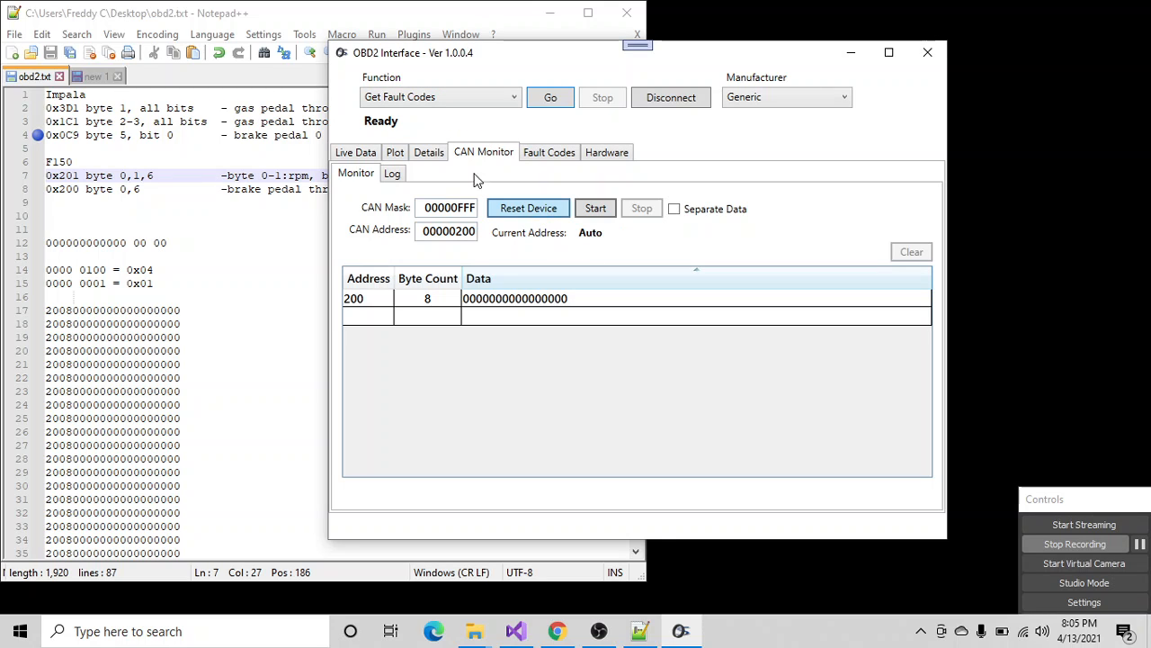
- Run the Live Data readout to view the vehicle's engine values, and stop it
{"action": "left_click", "coordinate": [356, 153]}
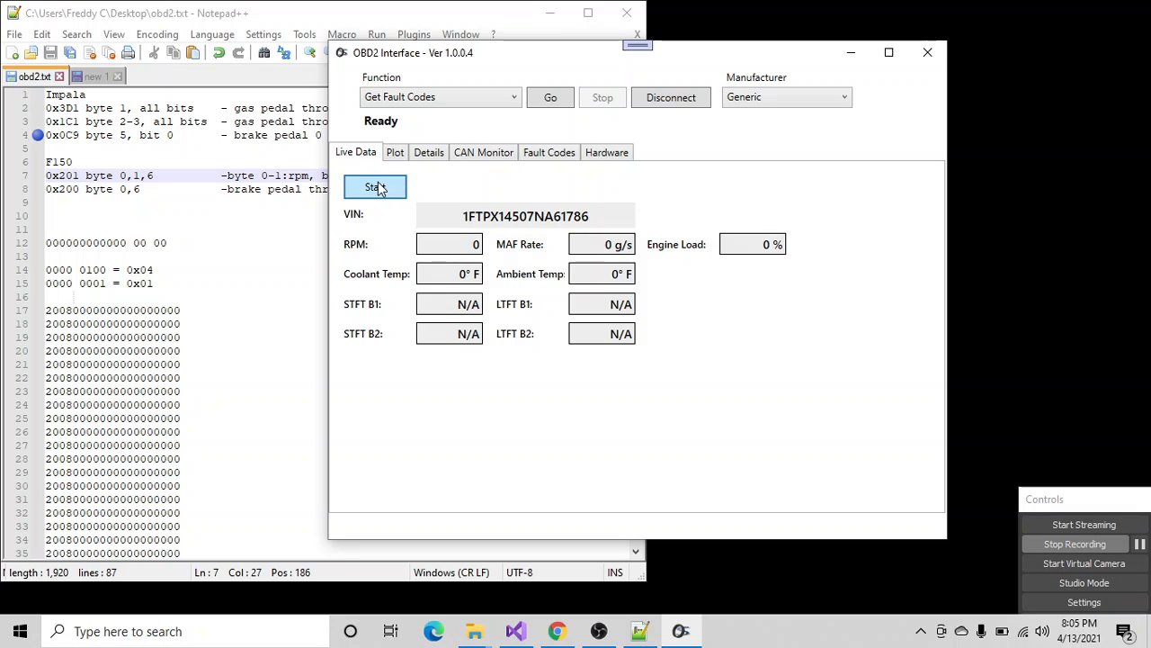
{"action": "left_click", "coordinate": [376, 188]}
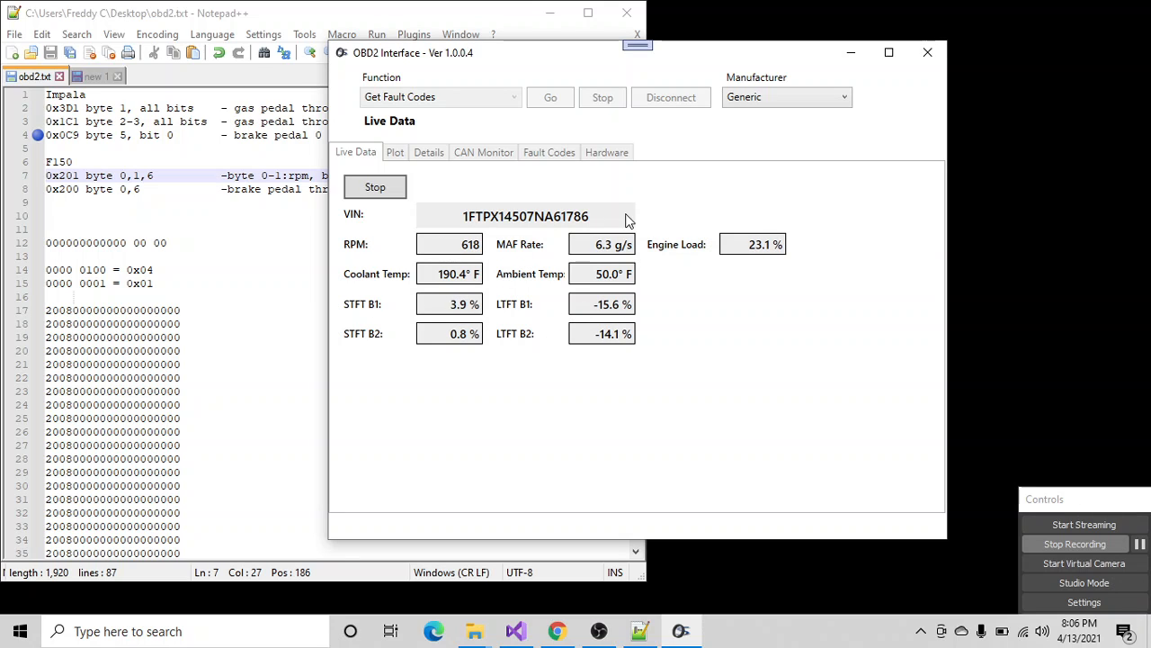
{"action": "left_click", "coordinate": [378, 190]}
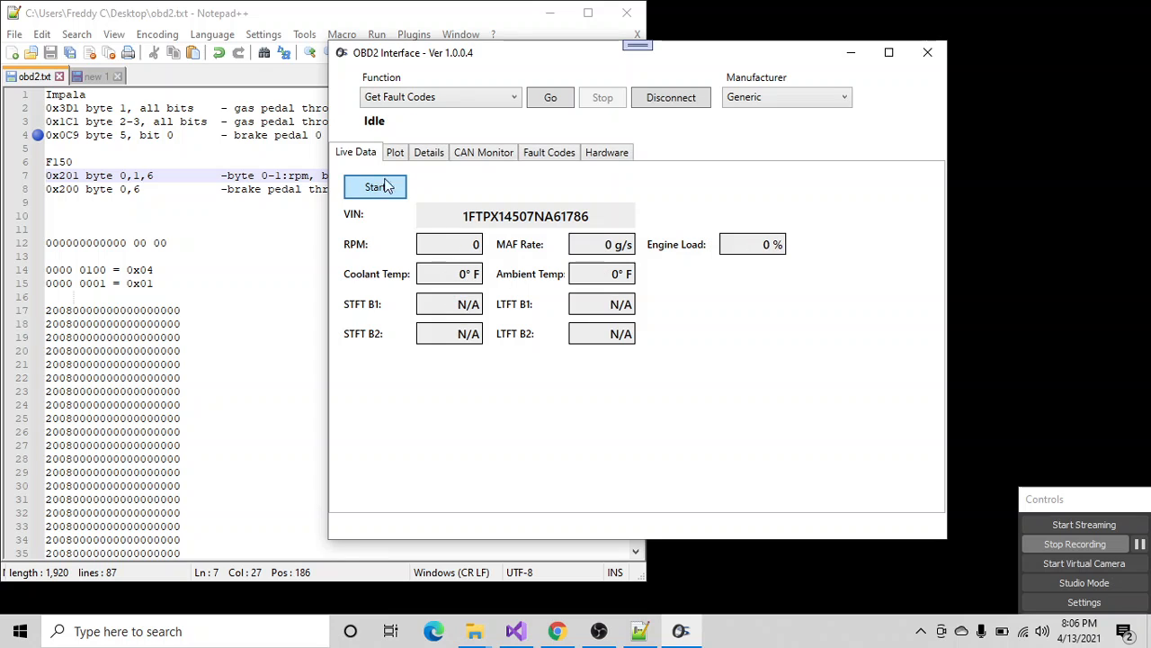
- Plot live engine RPM with the Get Engine RPM function, view the graph in the maximized window, and stop the monitoring
{"action": "left_click", "coordinate": [475, 99]}
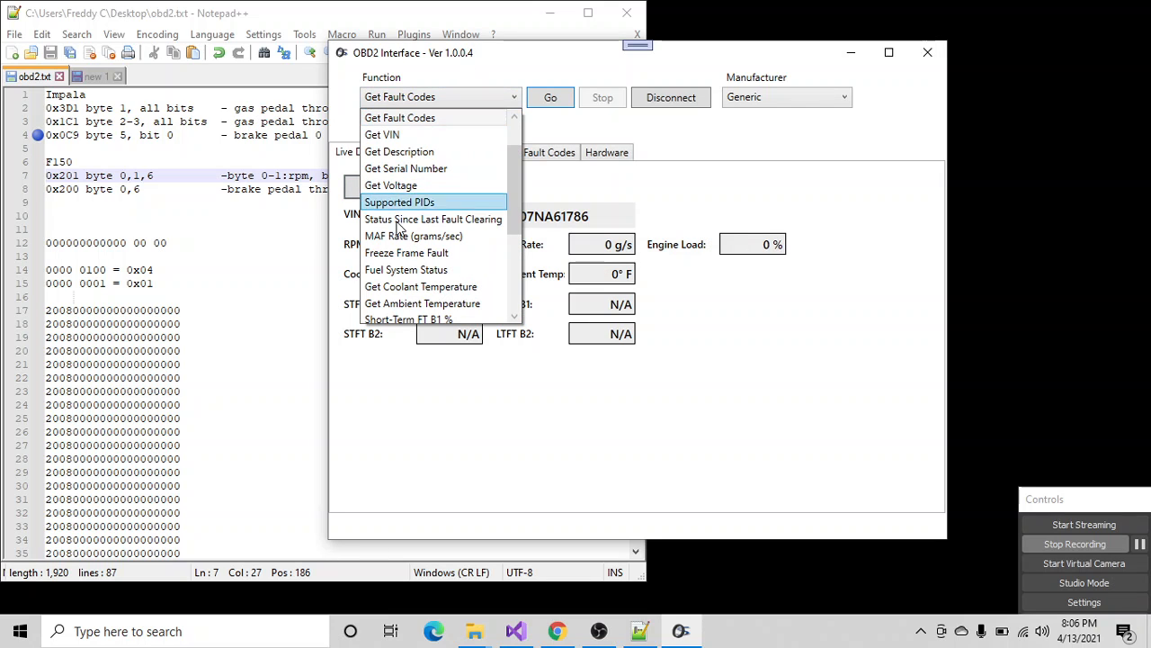
{"action": "scroll", "coordinate": [402, 270], "scroll_direction": "down", "scroll_amount": 2}
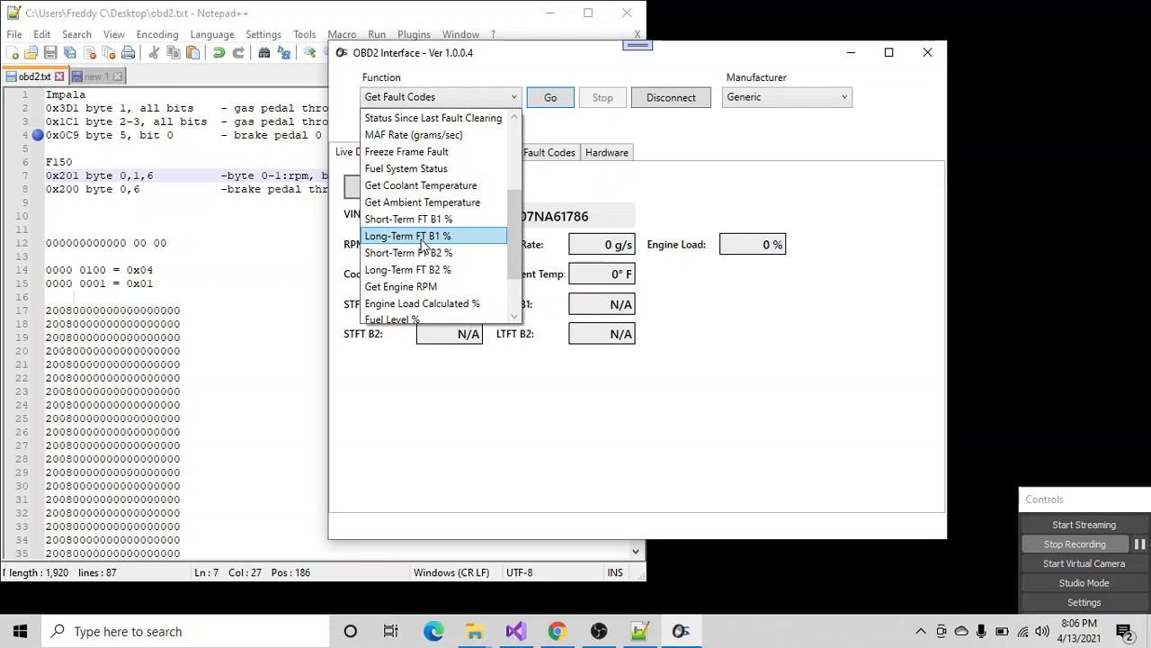
{"action": "scroll", "coordinate": [423, 281], "scroll_direction": "down", "scroll_amount": 1}
{"action": "left_click", "coordinate": [418, 236]}
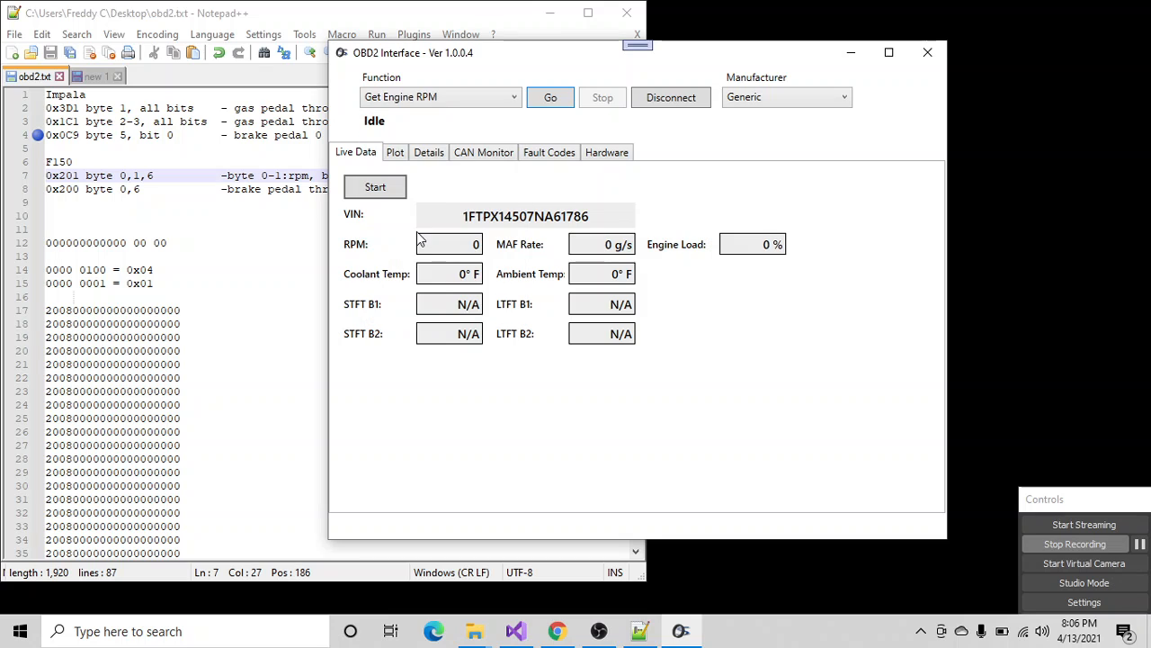
{"action": "left_click", "coordinate": [397, 155]}
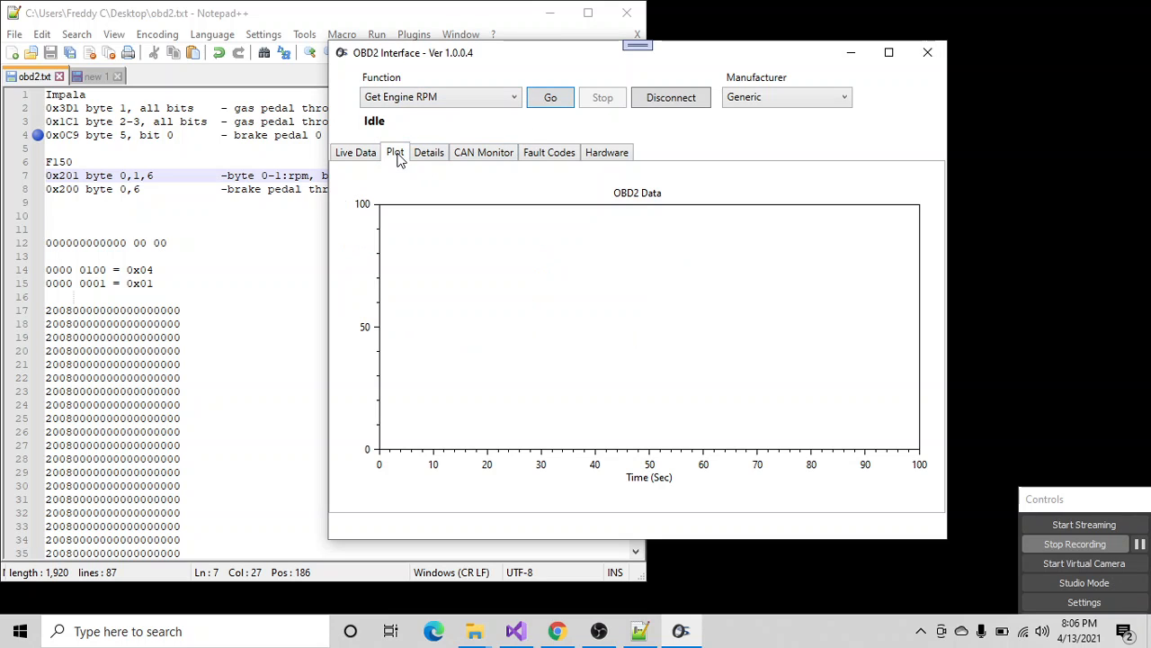
{"action": "left_click", "coordinate": [549, 101]}
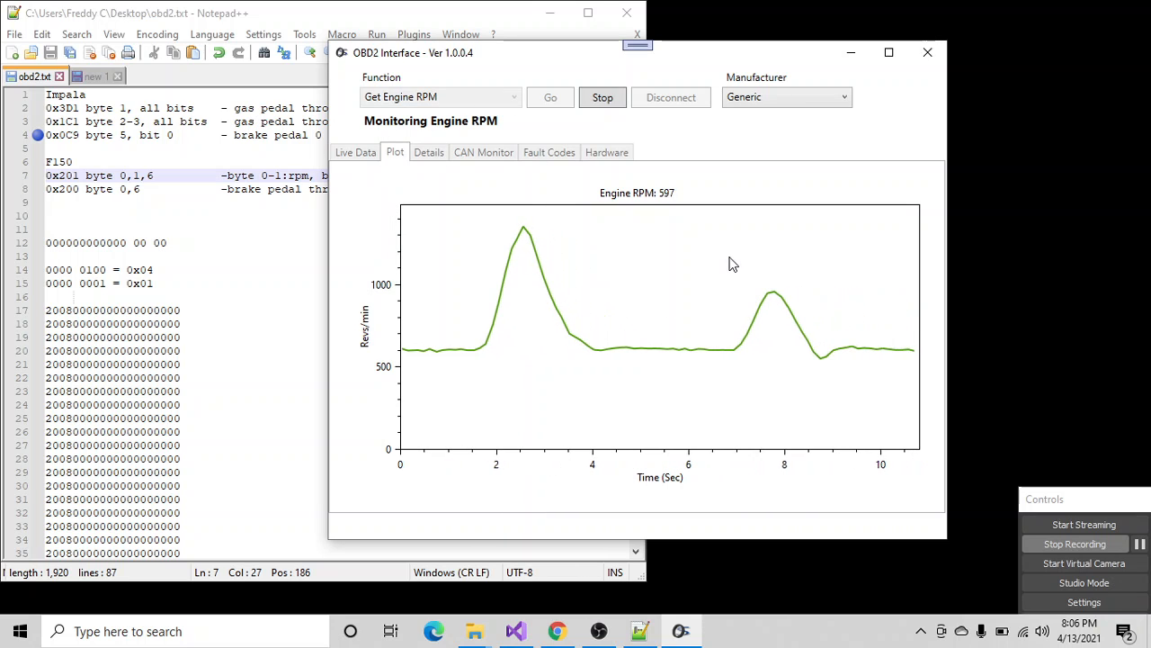
{"action": "left_click", "coordinate": [888, 52]}
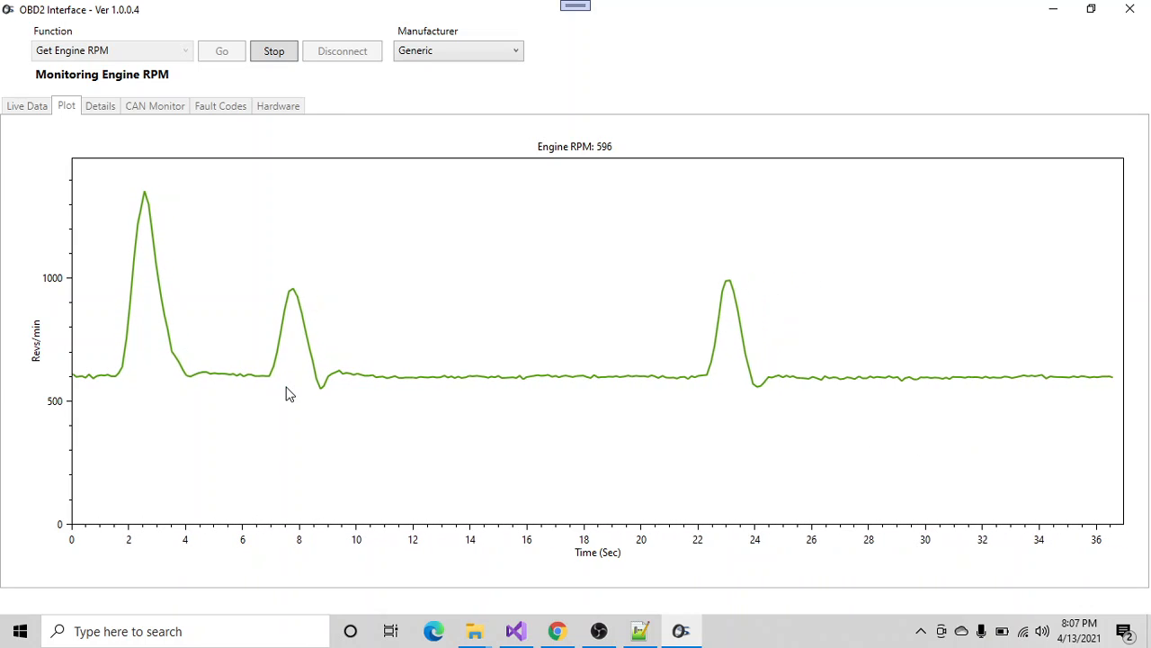
{"action": "left_click", "coordinate": [291, 52]}
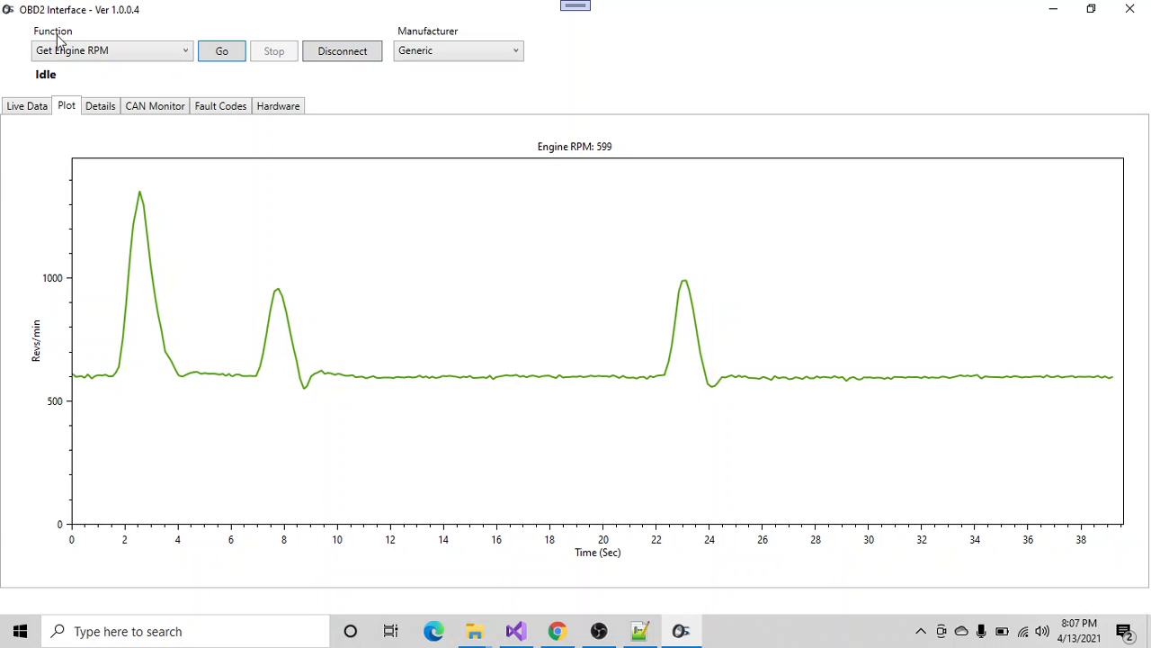
- Run the Live Data readout again in the maximized window and stop it
{"action": "left_click", "coordinate": [28, 108]}
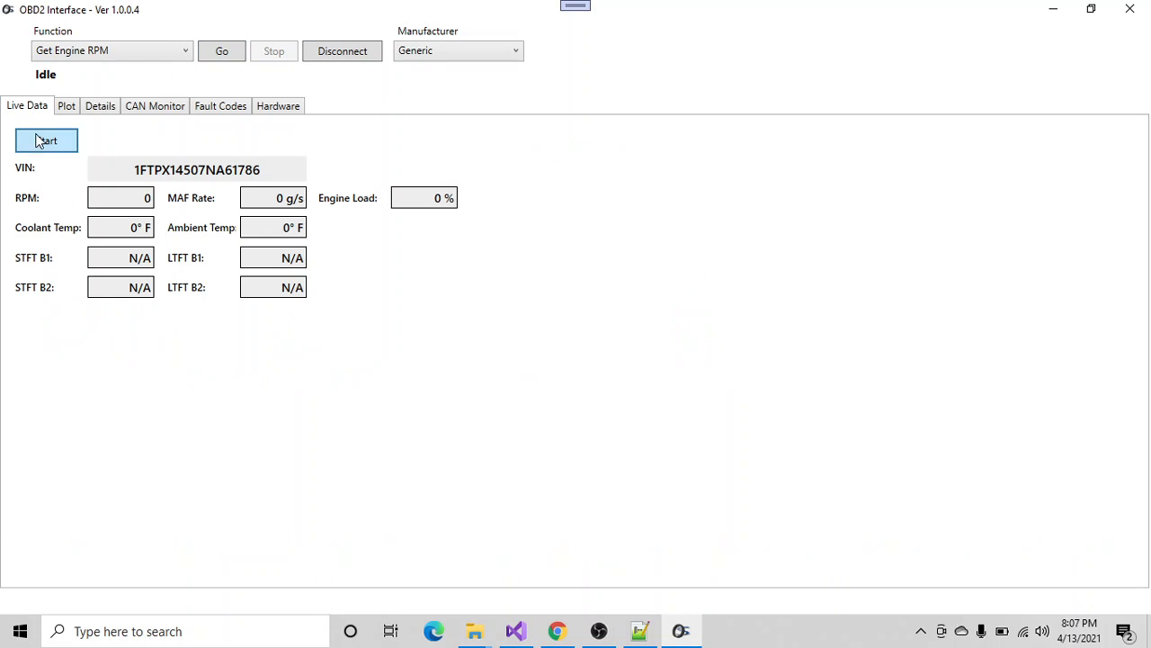
{"action": "left_click", "coordinate": [41, 141]}
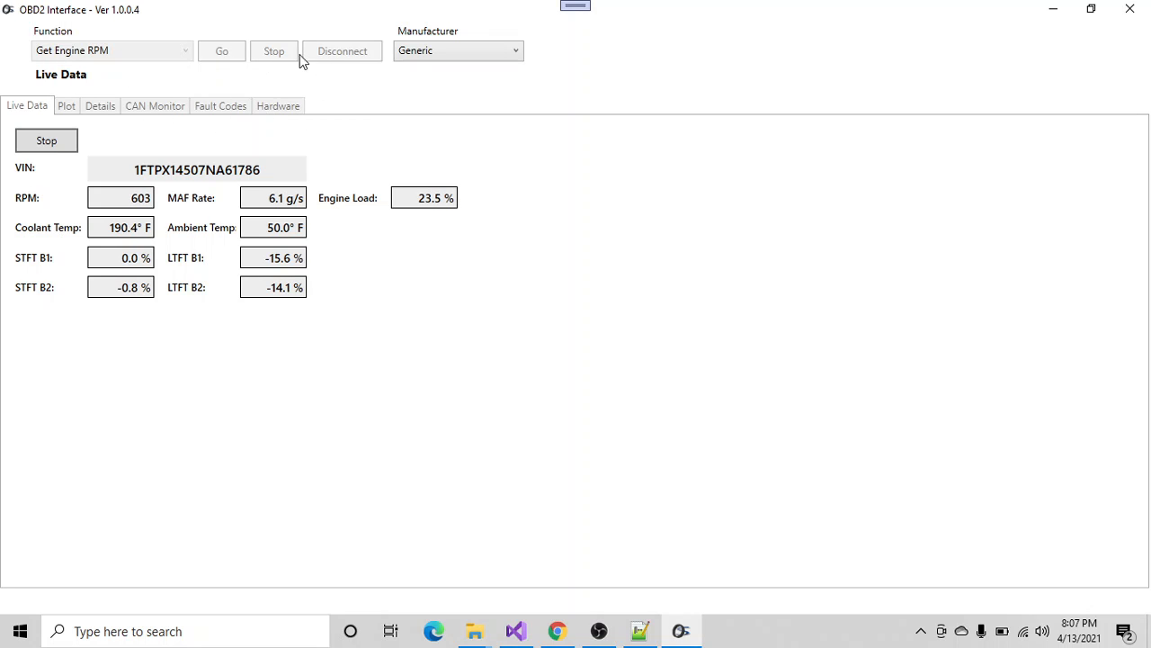
{"action": "left_click", "coordinate": [55, 142]}
- Run the CAN monitor for address 00000200 with mask 00000FFF, and stop it without resetting the device
{"action": "left_click", "coordinate": [155, 106]}
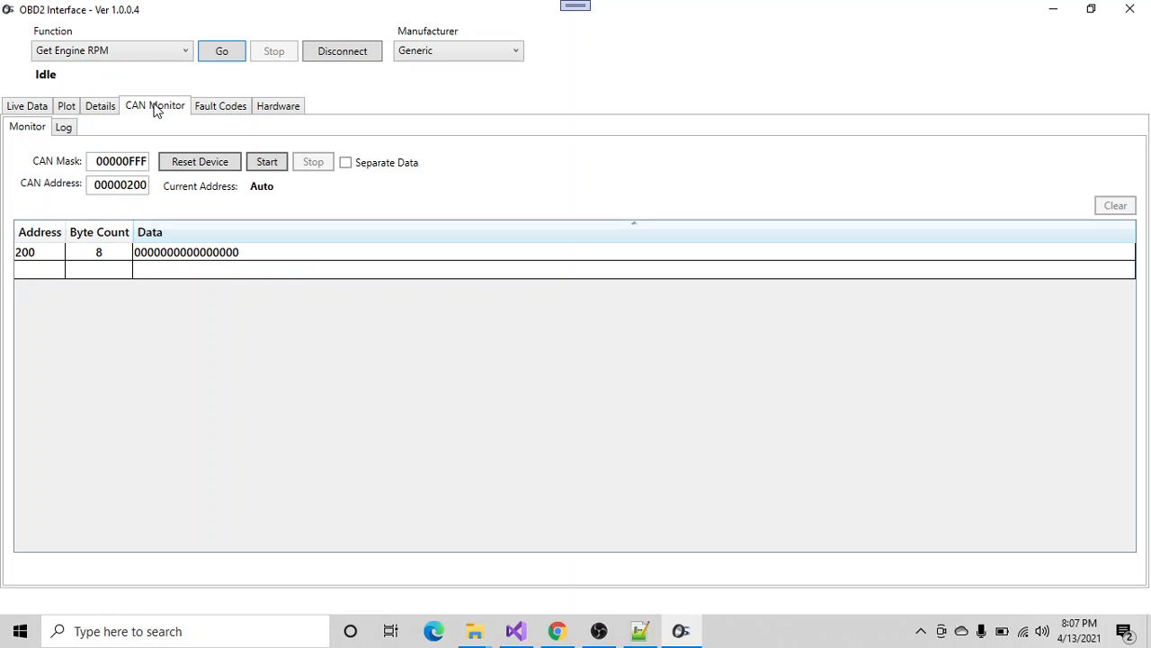
{"action": "left_click", "coordinate": [266, 162]}
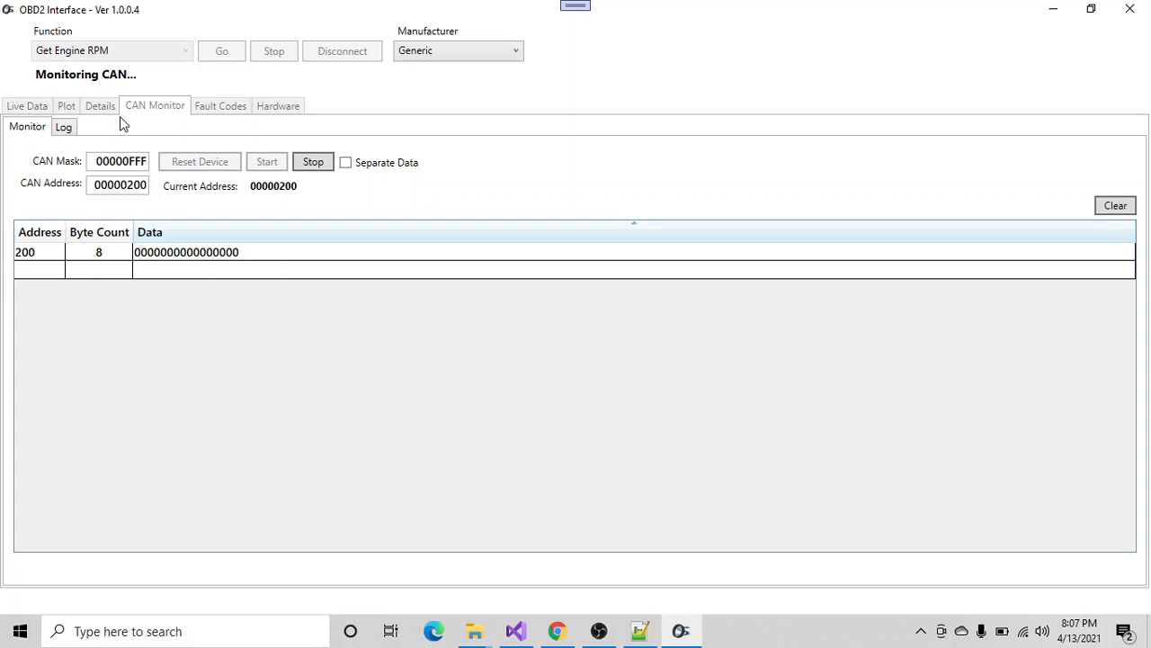
{"action": "left_click", "coordinate": [312, 162]}
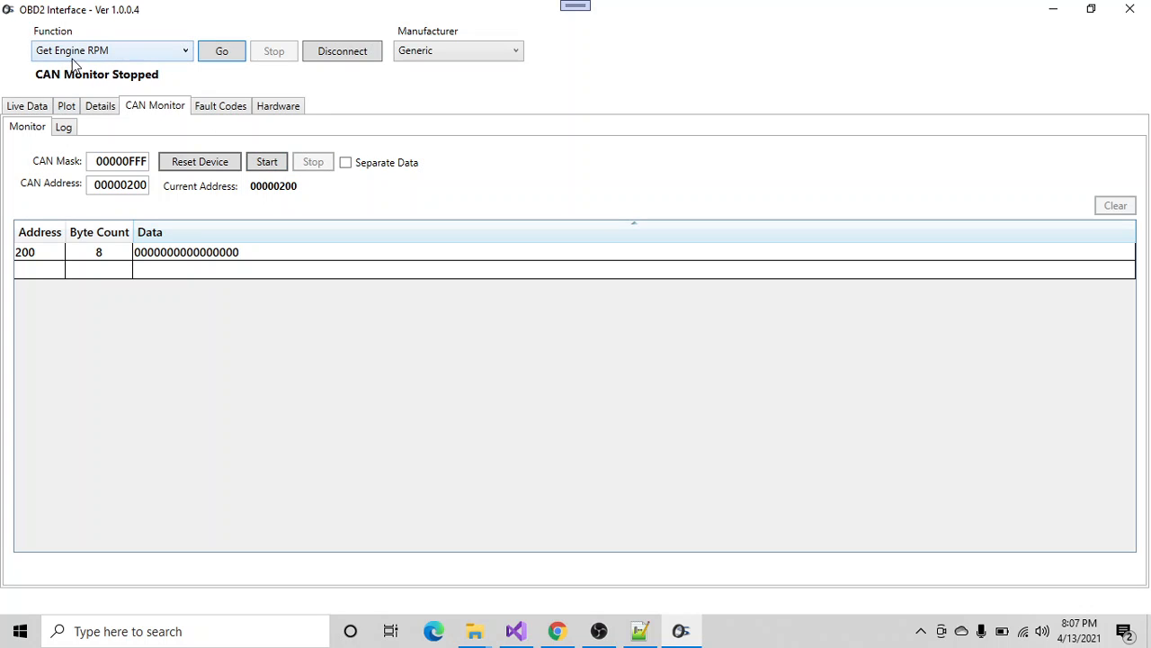
- Try plotting engine RPM without a device reset, stop it, and return to Live Data in the restored window
{"action": "left_click", "coordinate": [221, 52]}
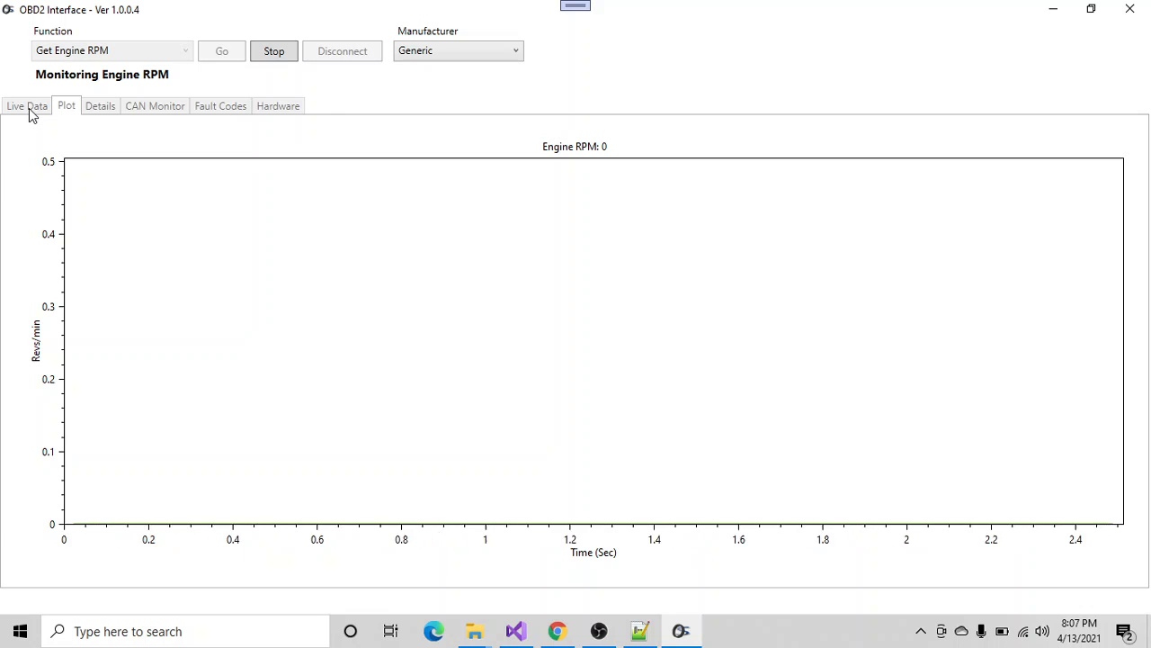
{"action": "left_click", "coordinate": [284, 53]}
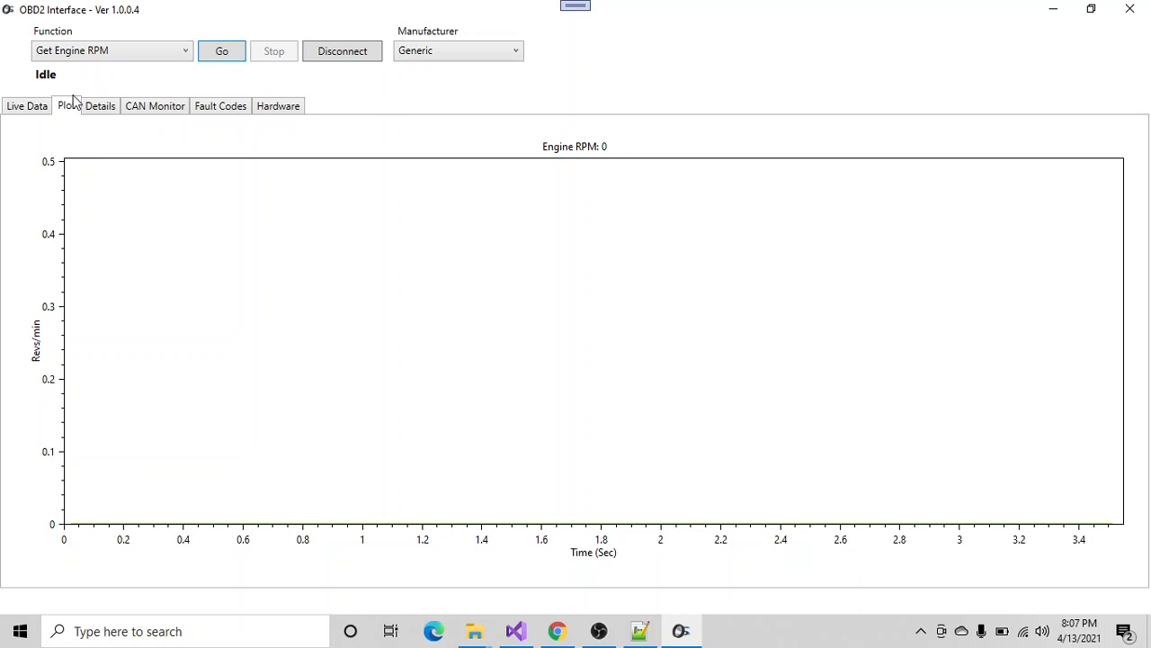
{"action": "left_click", "coordinate": [26, 106]}
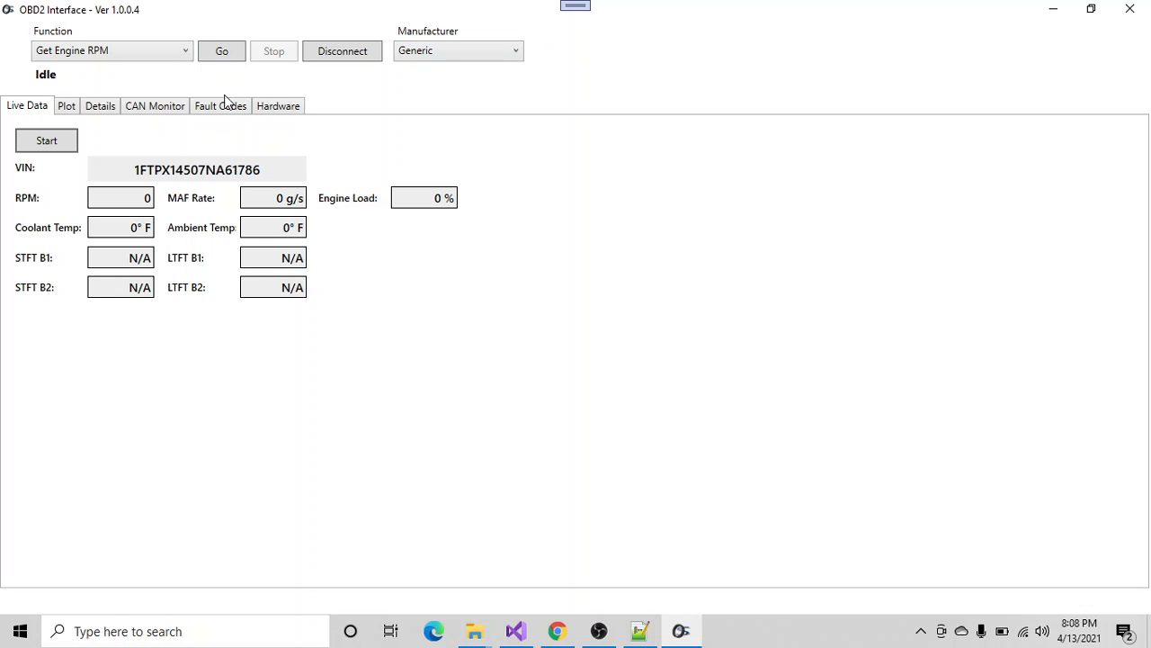
{"action": "left_click", "coordinate": [1091, 11]}
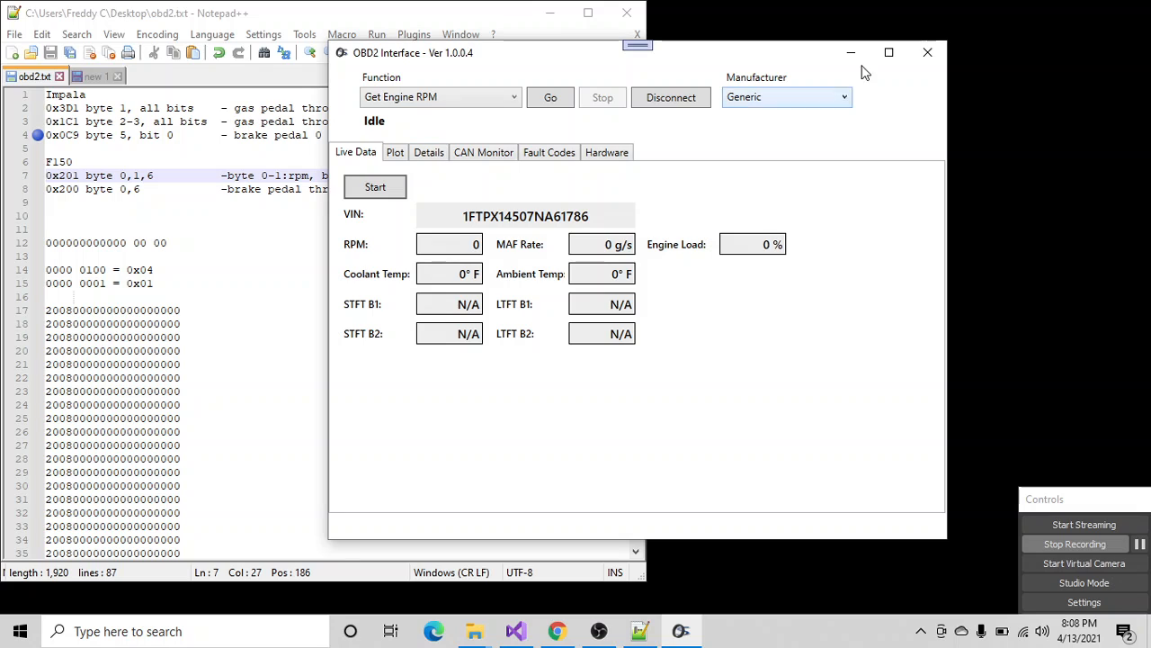
- Try the Live Data readout without a device reset, and reset the device from the CAN monitor
{"action": "left_click", "coordinate": [375, 188]}
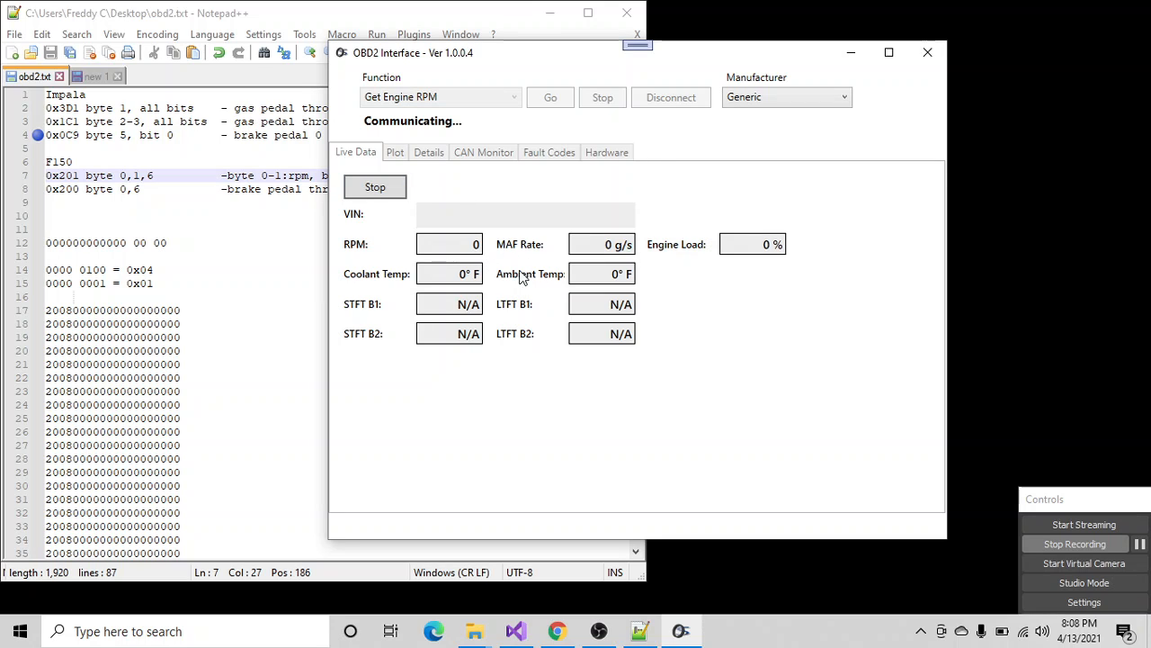
{"action": "left_click", "coordinate": [480, 155]}
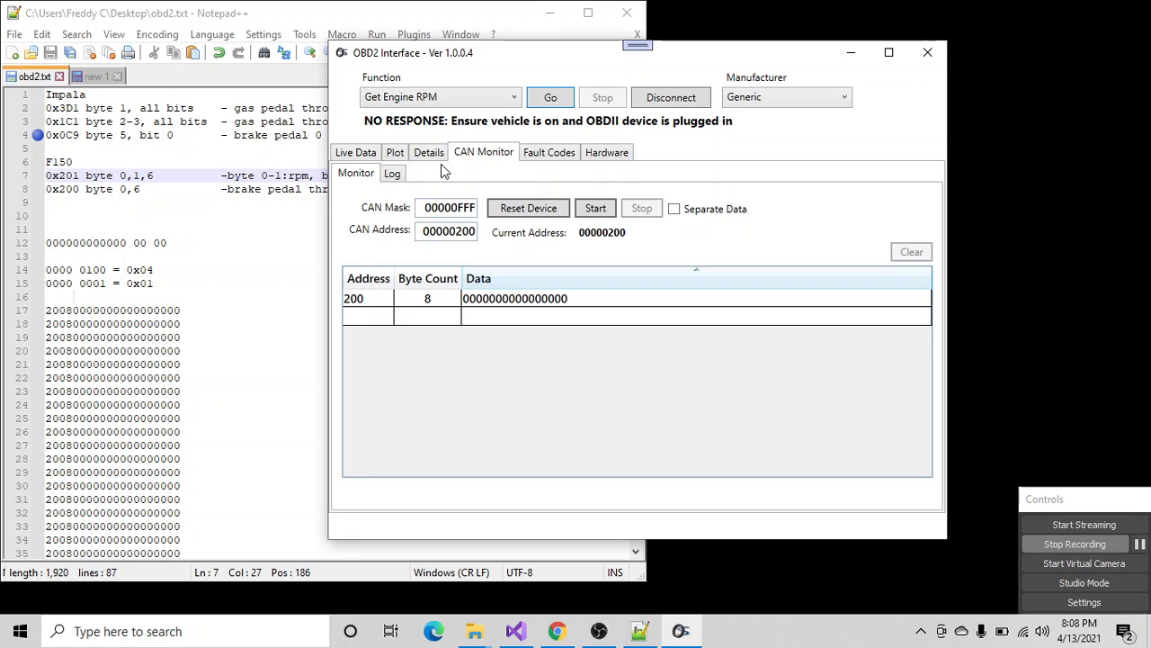
{"action": "left_click", "coordinate": [520, 207]}
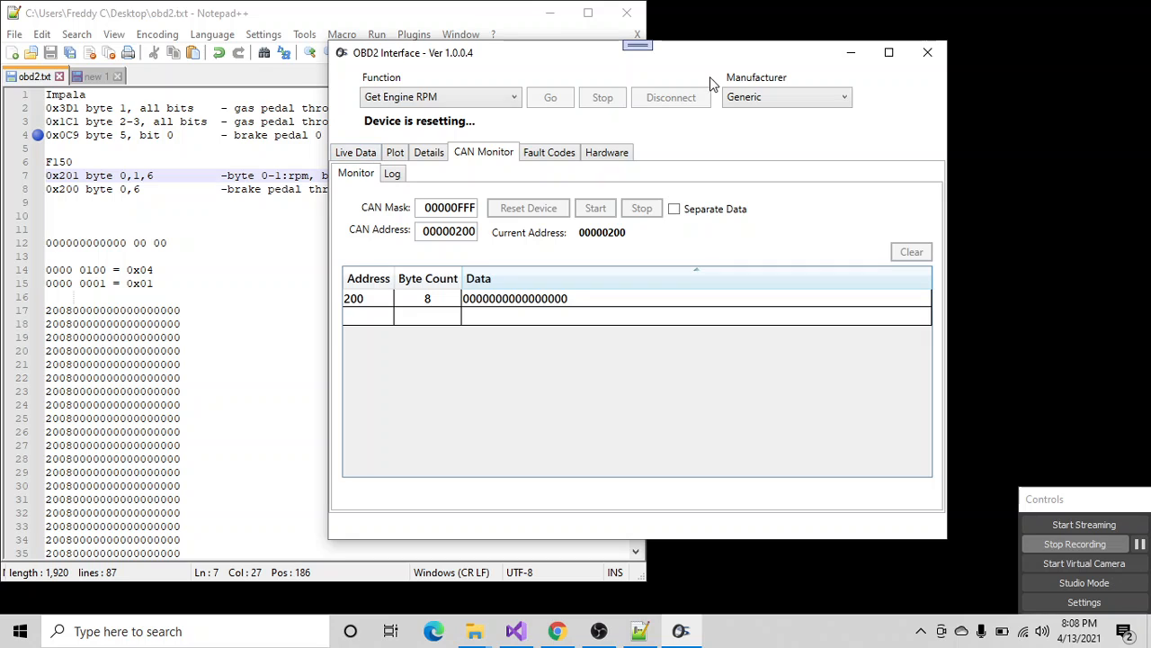
{"action": "left_click_drag", "start_coordinate": [697, 62], "coordinate": [670, 74]}
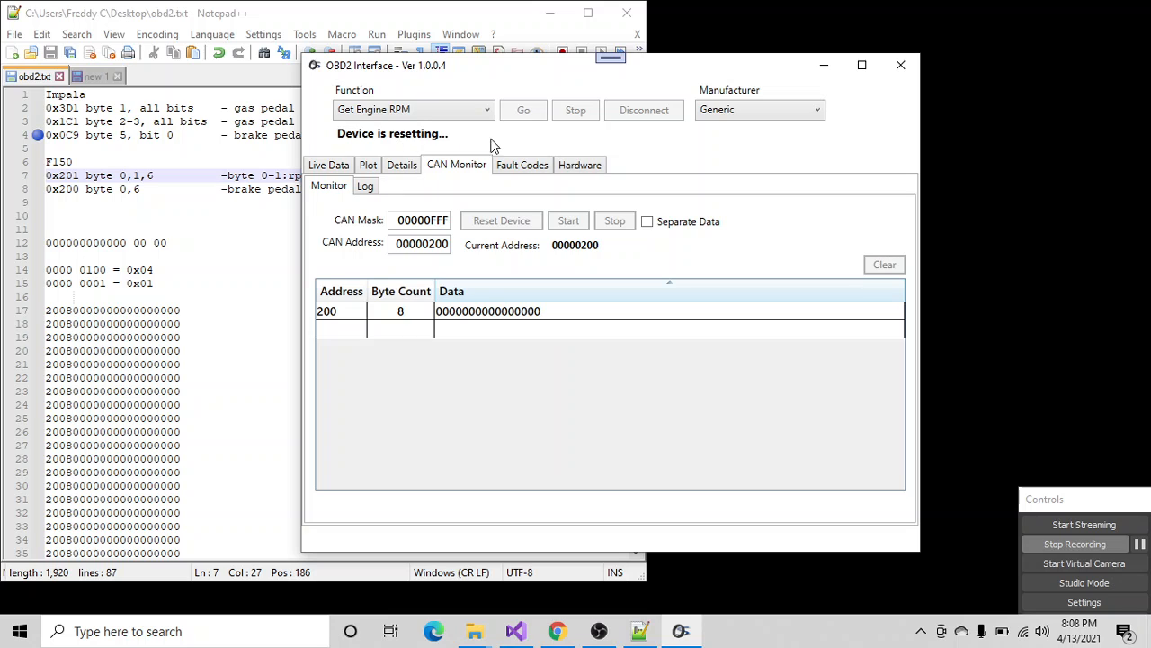
{"action": "left_click_drag", "start_coordinate": [702, 69], "coordinate": [675, 79]}
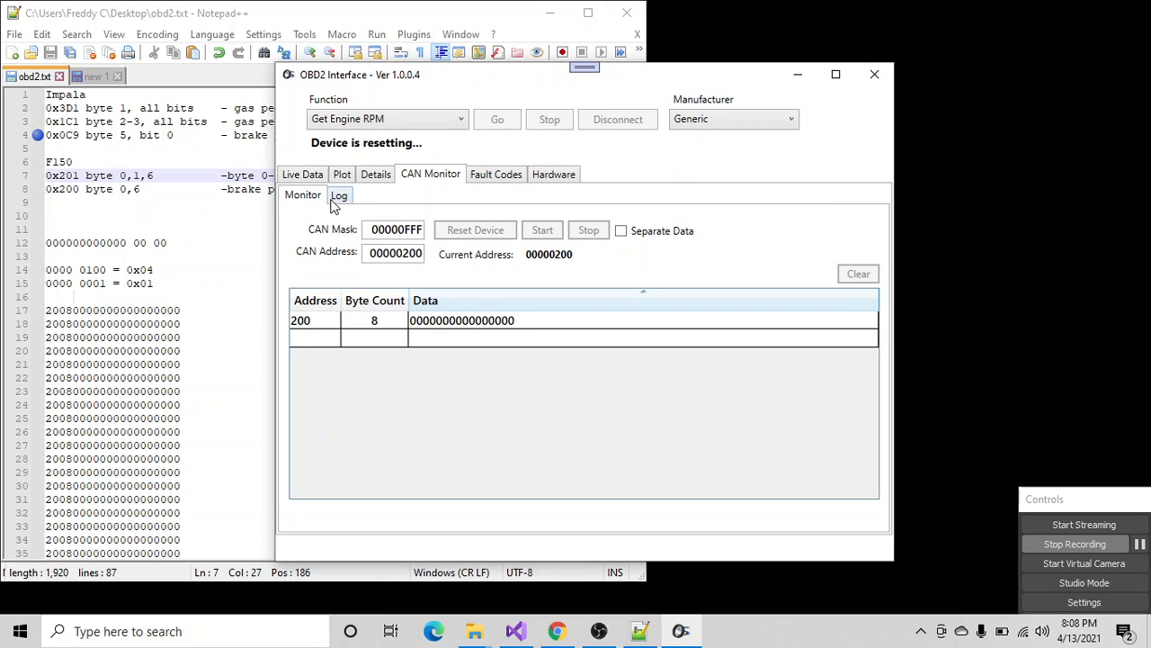
- Inspect the Live Data and Details pages during the reset, highlight the raw CAN response, and return to the CAN monitor
{"action": "left_click", "coordinate": [314, 176]}
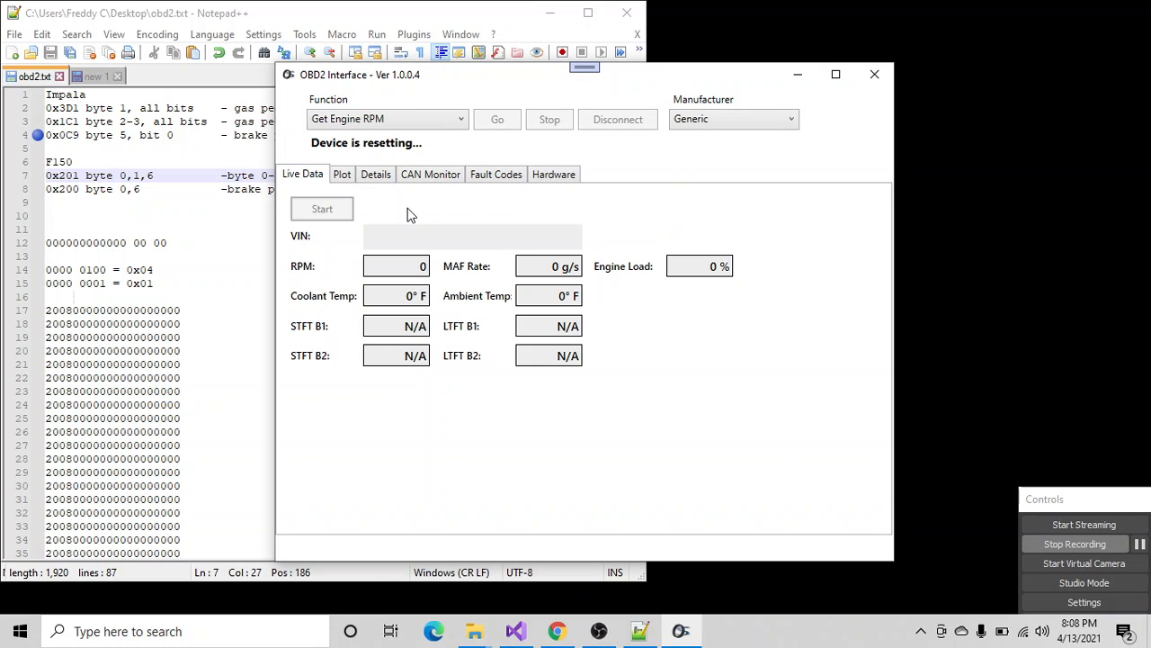
{"action": "left_click", "coordinate": [349, 117]}
{"action": "left_click", "coordinate": [385, 125]}
{"action": "left_click", "coordinate": [375, 175]}
{"action": "left_click", "coordinate": [347, 175]}
{"action": "left_click", "coordinate": [376, 174]}
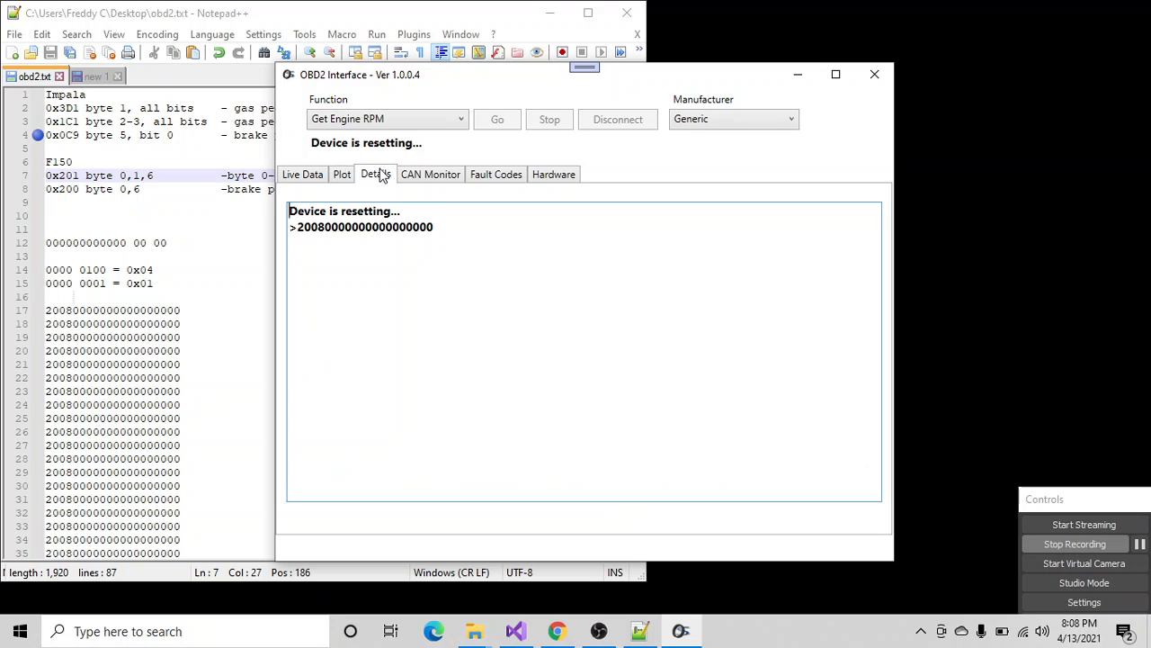
{"action": "left_click_drag", "start_coordinate": [319, 229], "coordinate": [408, 225]}
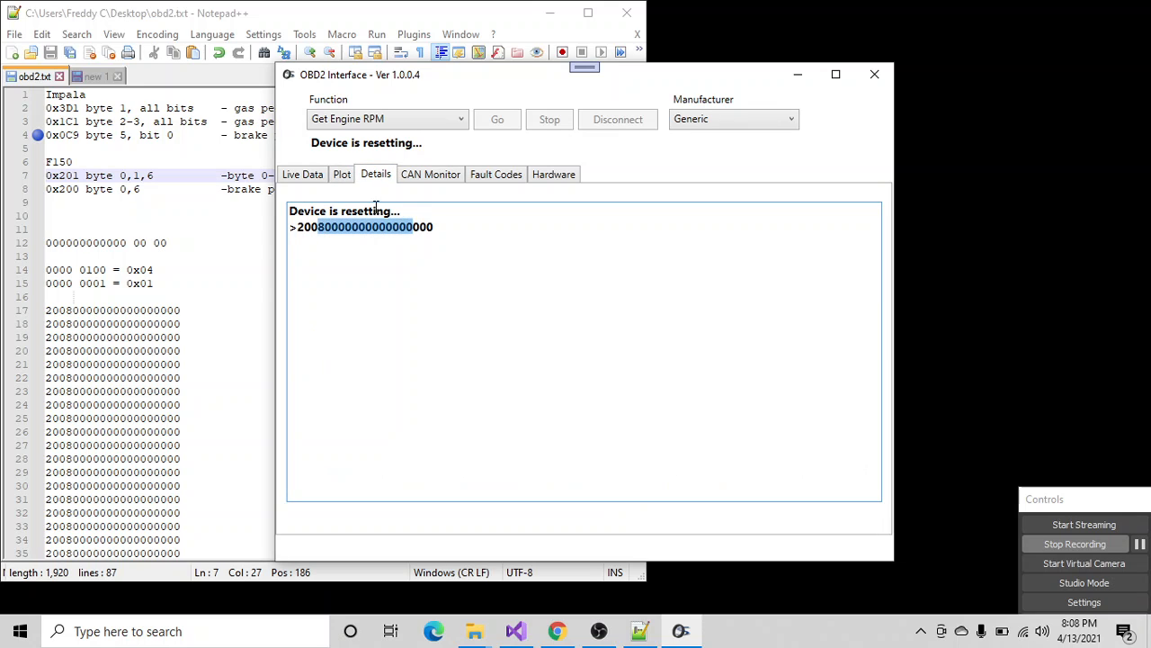
{"action": "left_click", "coordinate": [433, 176]}
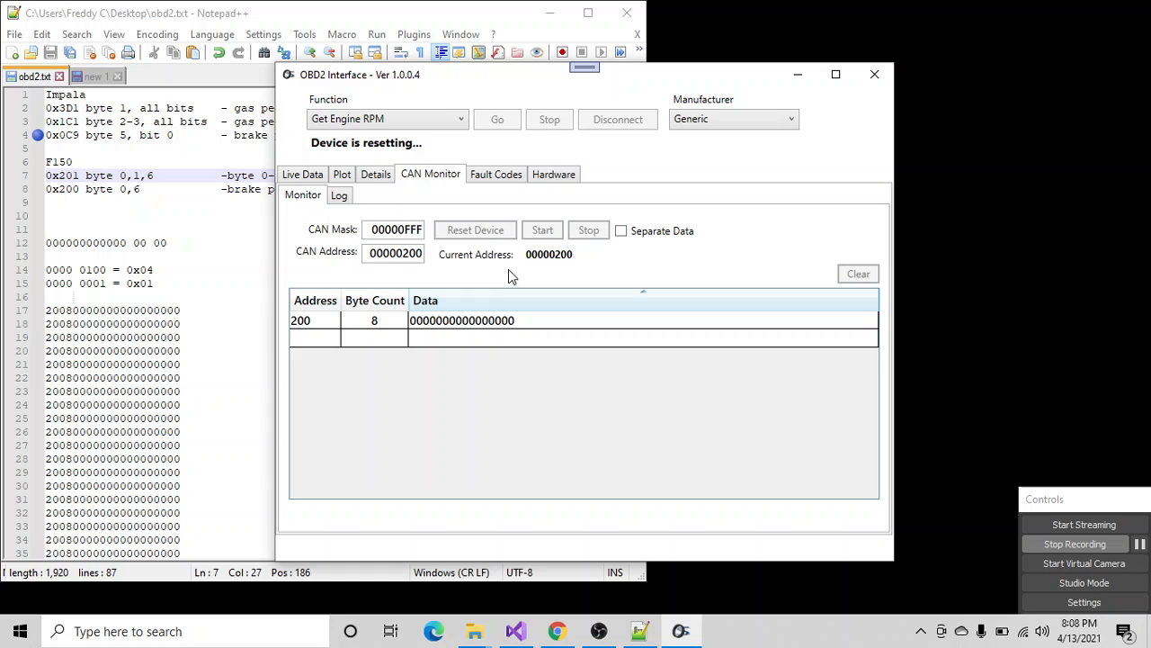
- Close OBD2 Interface, switch to the AutoScanner project in Visual Studio, and widen the code editor showing ODB2Device.cs
{"action": "left_click", "coordinate": [874, 76]}
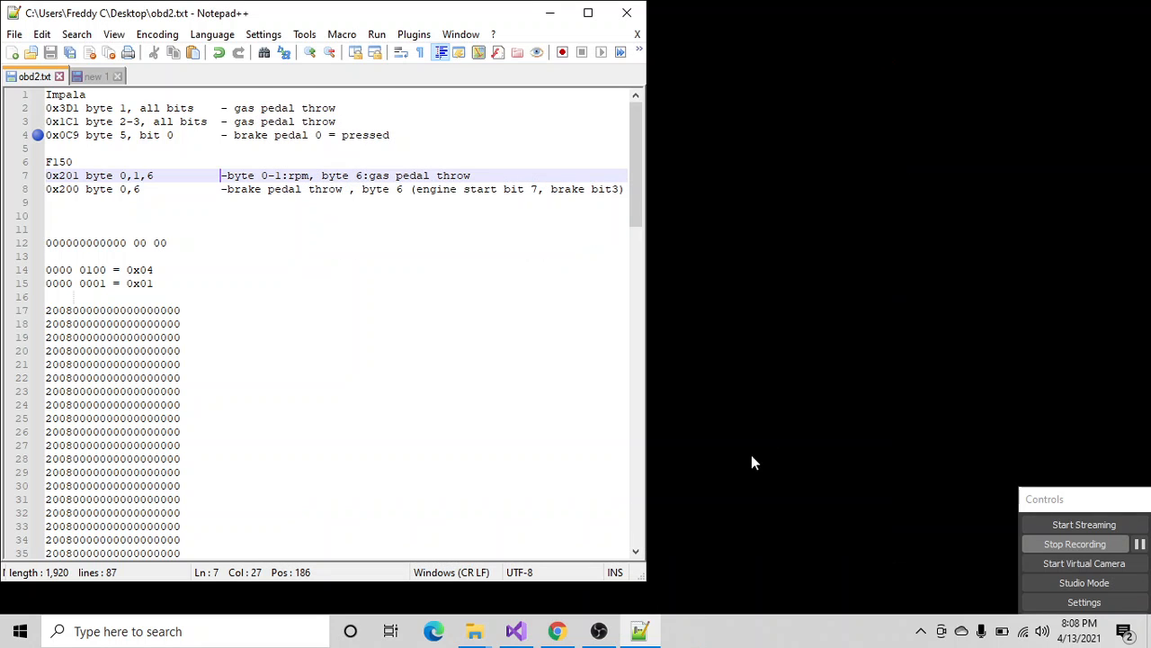
{"action": "left_click", "coordinate": [515, 630]}
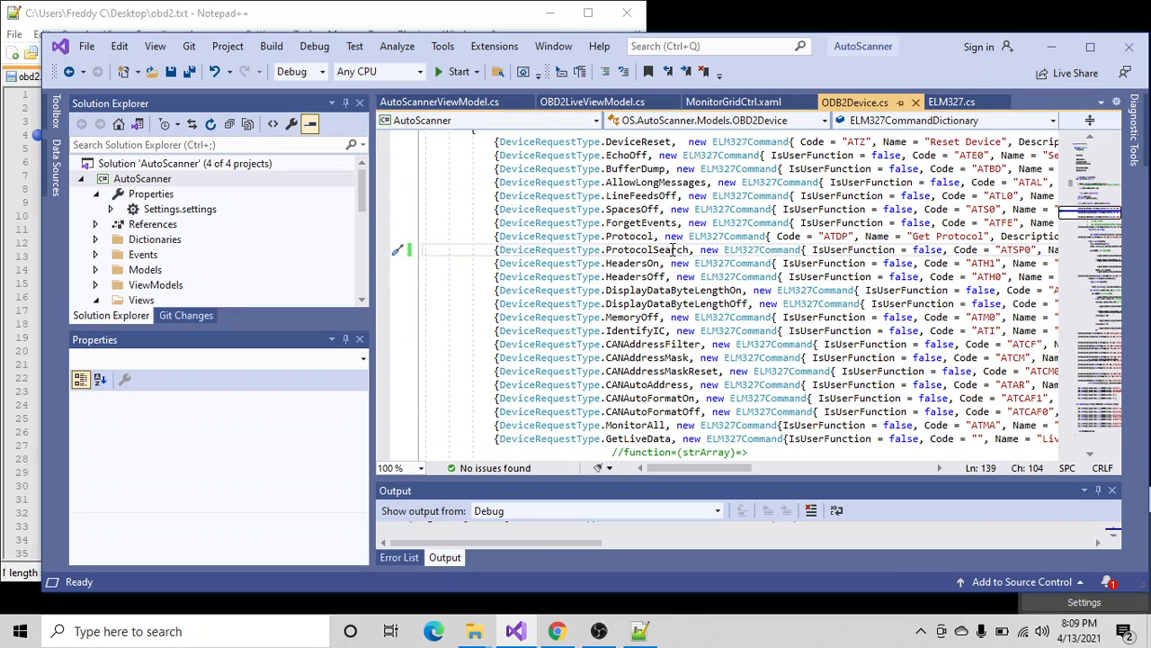
{"action": "left_click_drag", "start_coordinate": [374, 282], "coordinate": [263, 287]}
{"action": "left_click", "coordinate": [500, 263]}
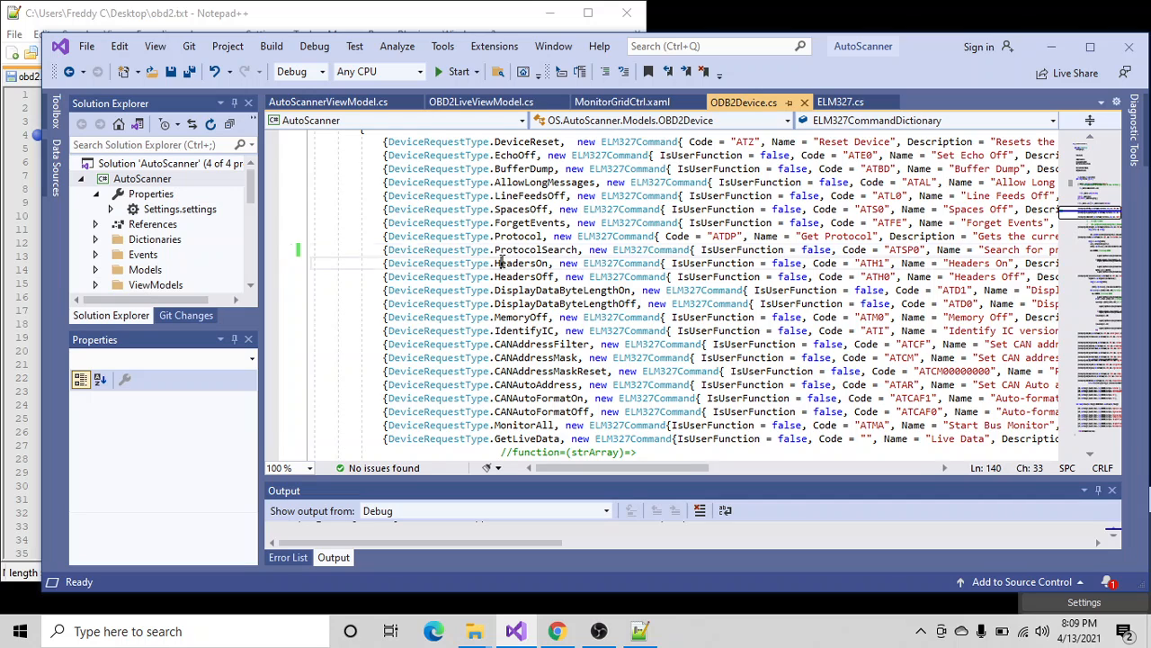
- Examine the OBD2_GetVIN command in ELM327CommandDictionary and highlight the body of its response-parsing function
{"action": "scroll", "coordinate": [522, 373], "scroll_direction": "down", "scroll_amount": 14}
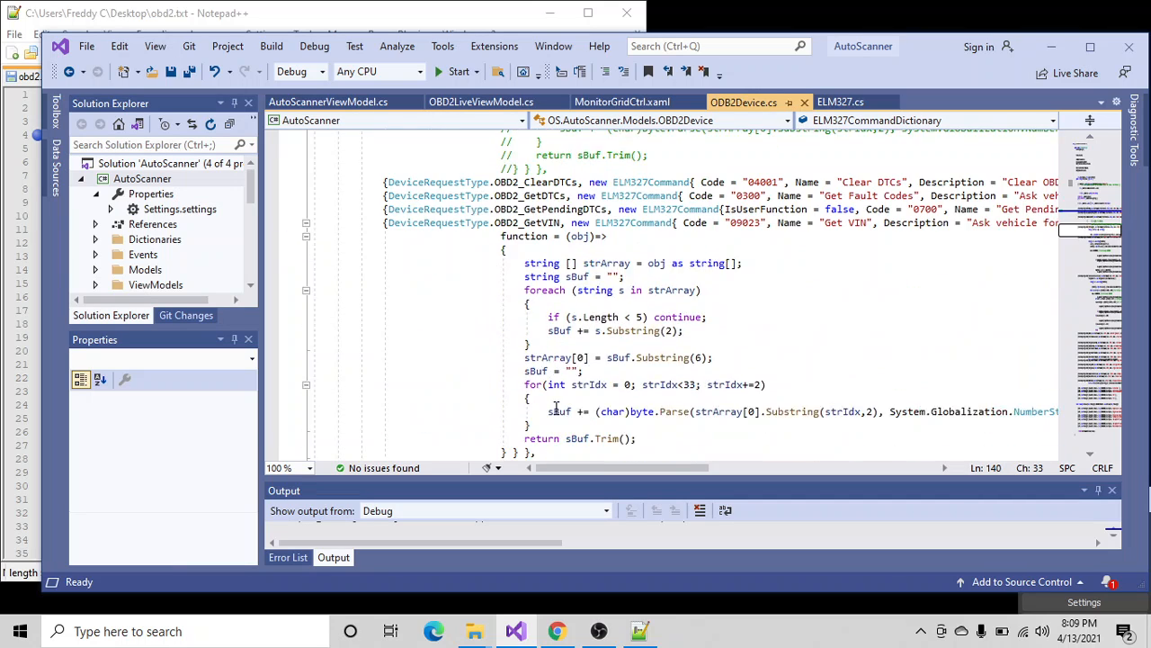
{"action": "left_click", "coordinate": [542, 182]}
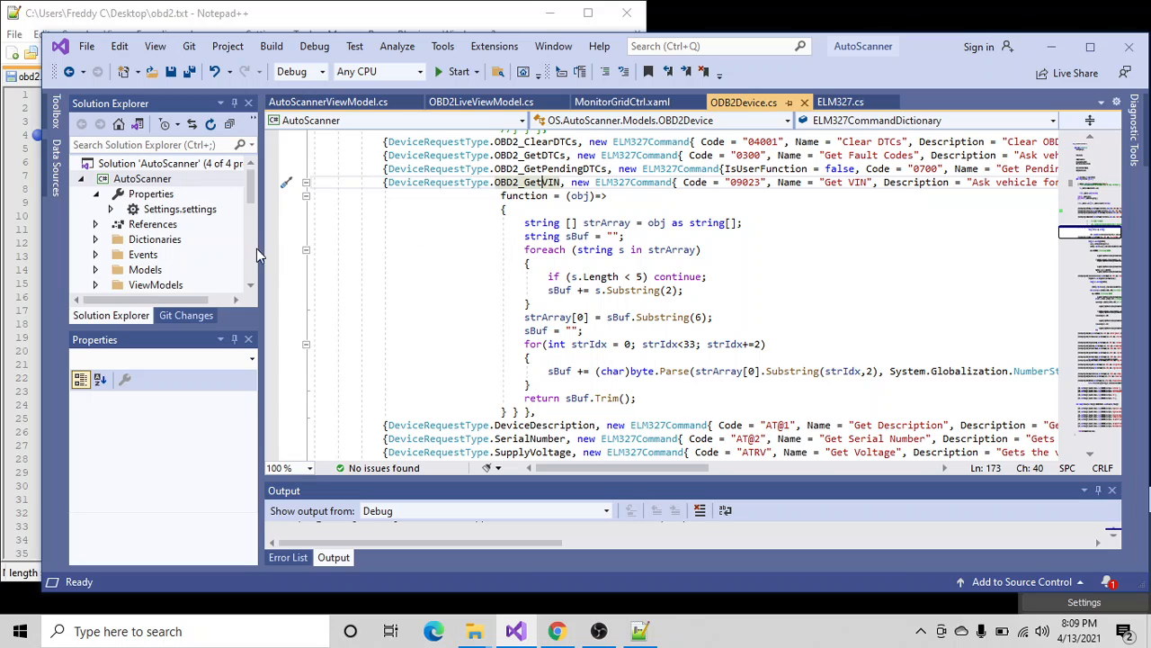
{"action": "left_click_drag", "start_coordinate": [280, 225], "coordinate": [291, 369]}
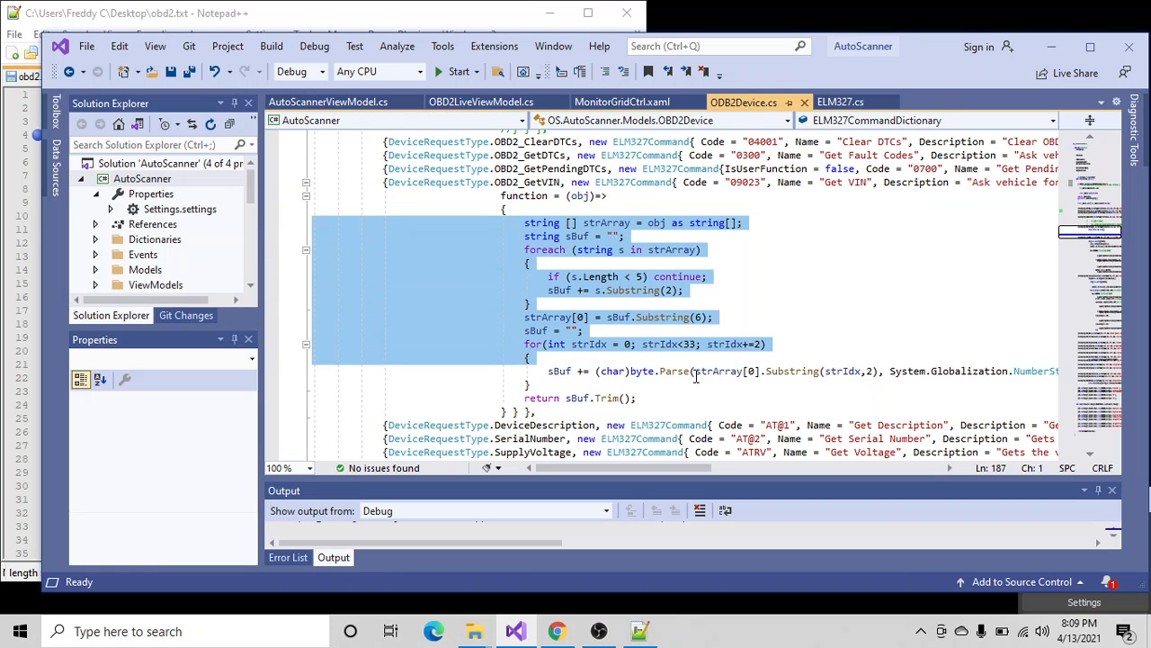
{"action": "left_click", "coordinate": [661, 376]}
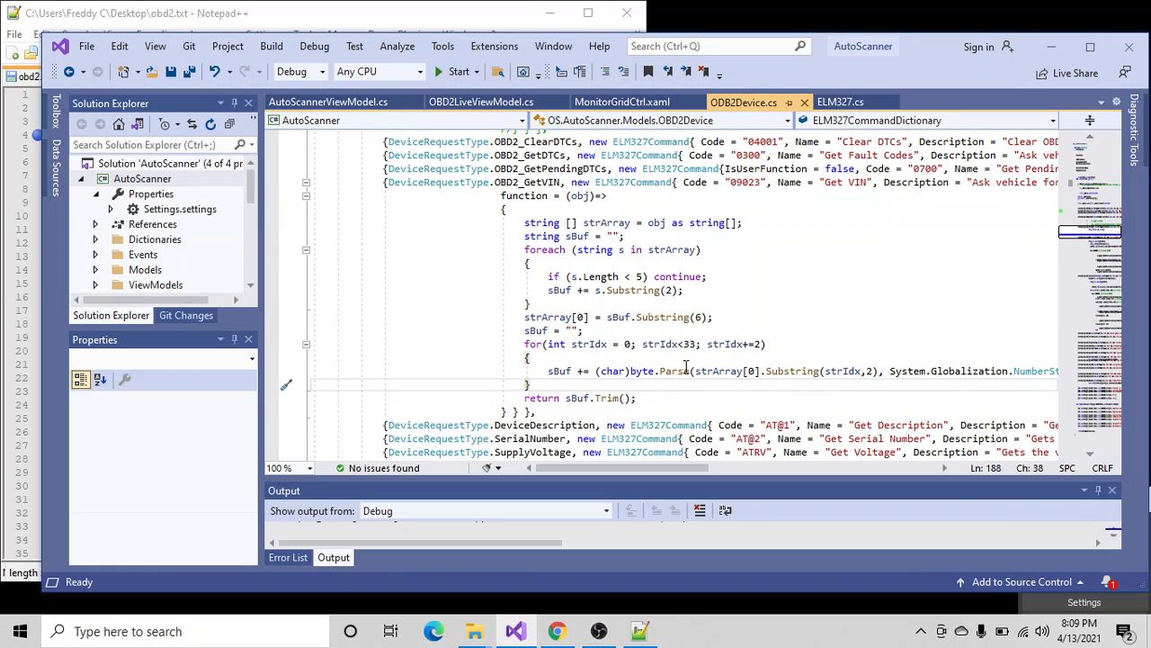
- Review the command codes of the serial number, supply voltage and OBD2_GetPIDs entries in the dictionary
{"action": "scroll", "coordinate": [685, 367], "scroll_direction": "down", "scroll_amount": 5}
{"action": "scroll", "coordinate": [551, 275], "scroll_direction": "down", "scroll_amount": 8}
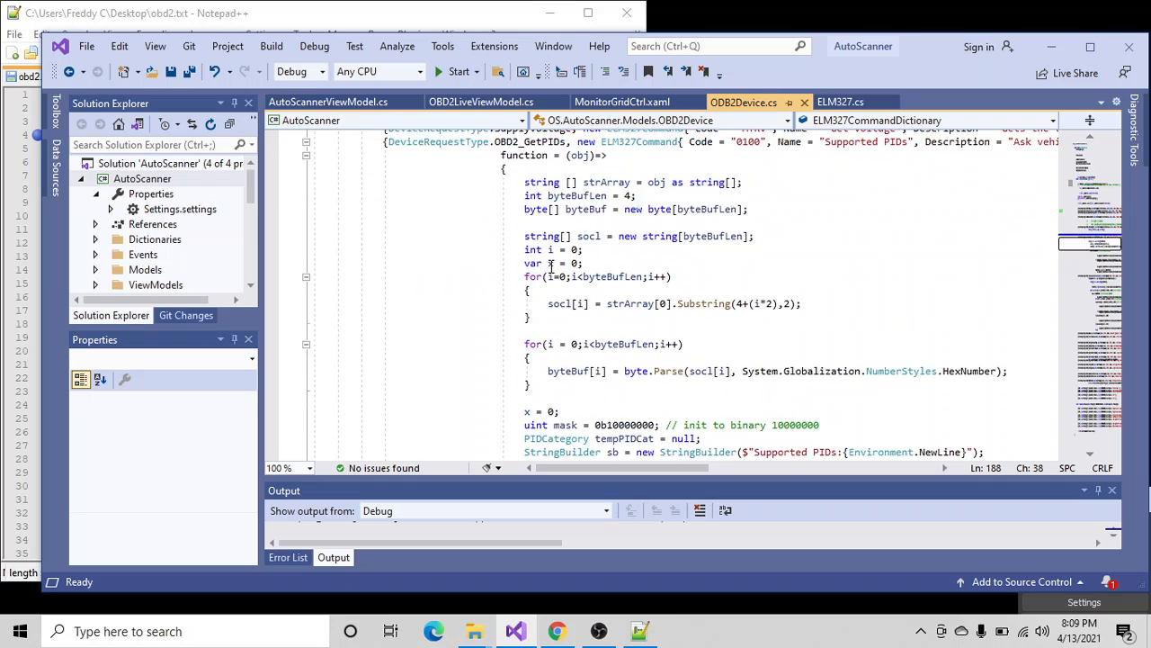
{"action": "scroll", "coordinate": [761, 342], "scroll_direction": "down", "scroll_amount": 5}
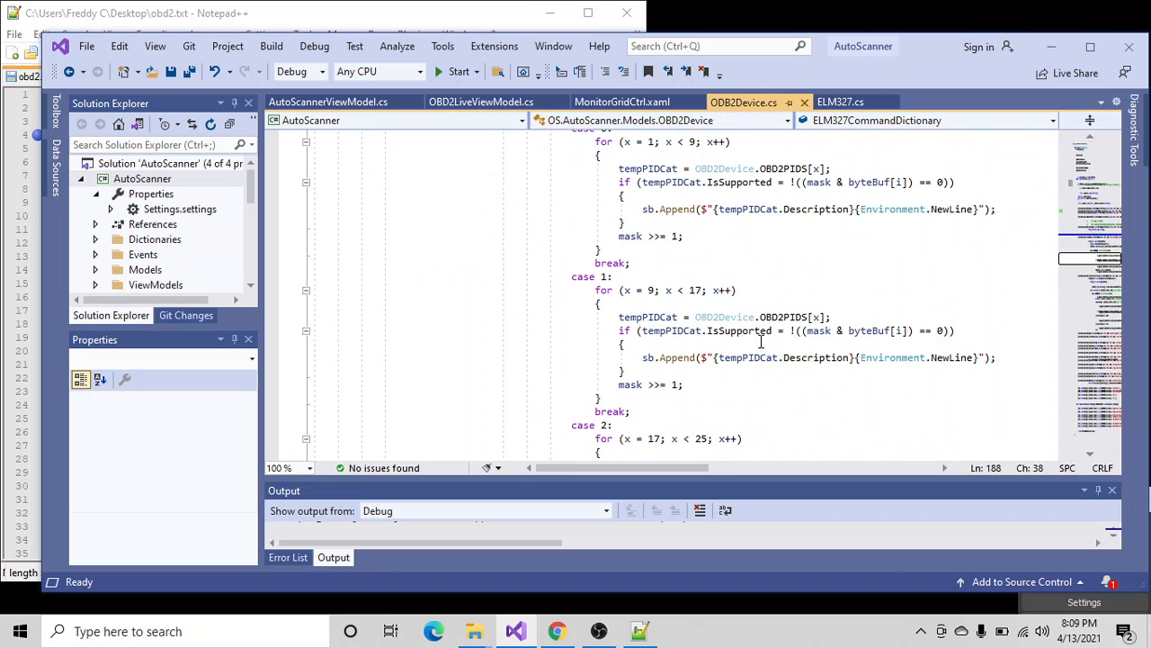
{"action": "scroll", "coordinate": [734, 318], "scroll_direction": "up", "scroll_amount": 17}
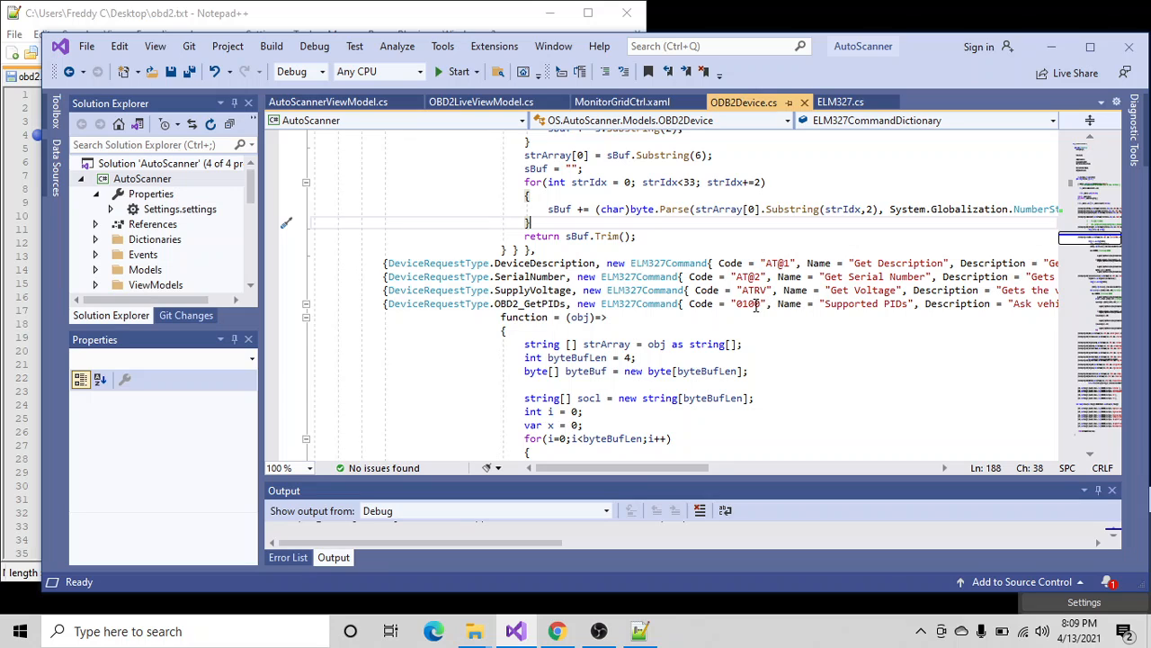
{"action": "left_click", "coordinate": [748, 304]}
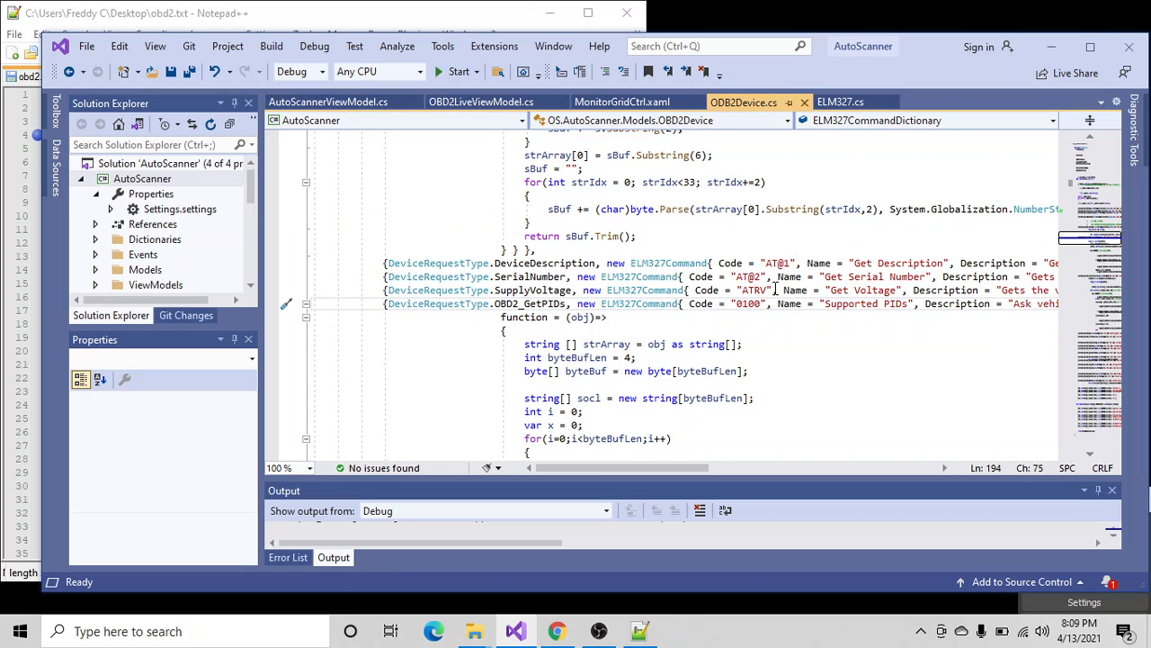
{"action": "left_click", "coordinate": [749, 277]}
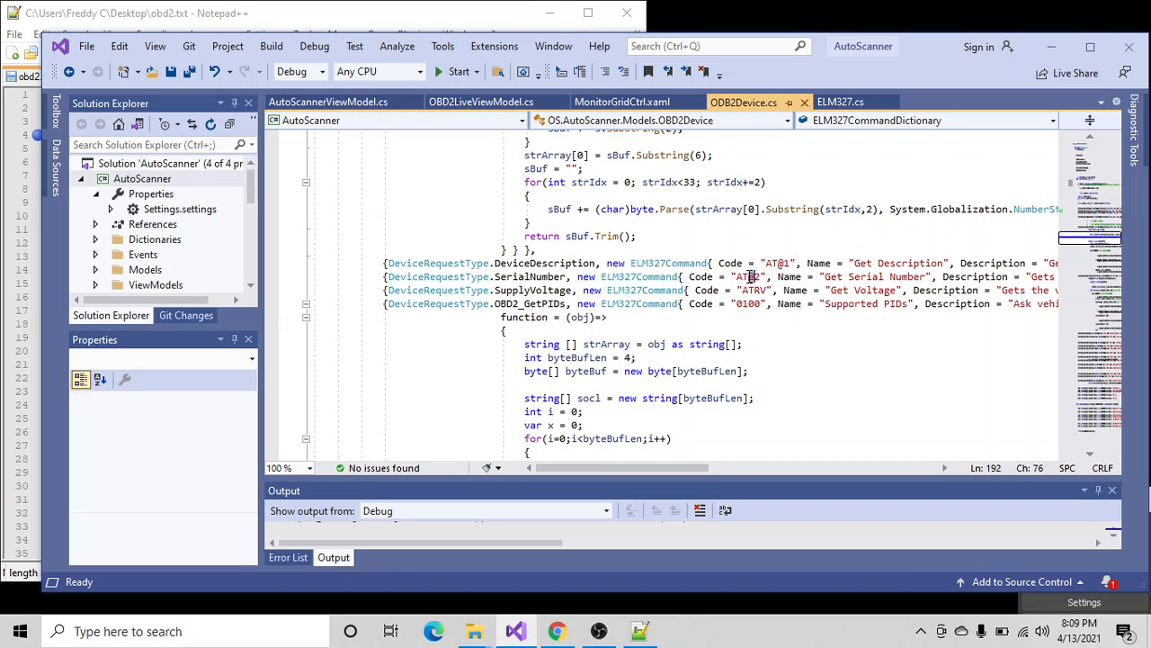
- Examine how the OBD2_GetPIDs entry pairs its request type with a function that decodes the supported PIDs
{"action": "scroll", "coordinate": [670, 322], "scroll_direction": "down", "scroll_amount": 15}
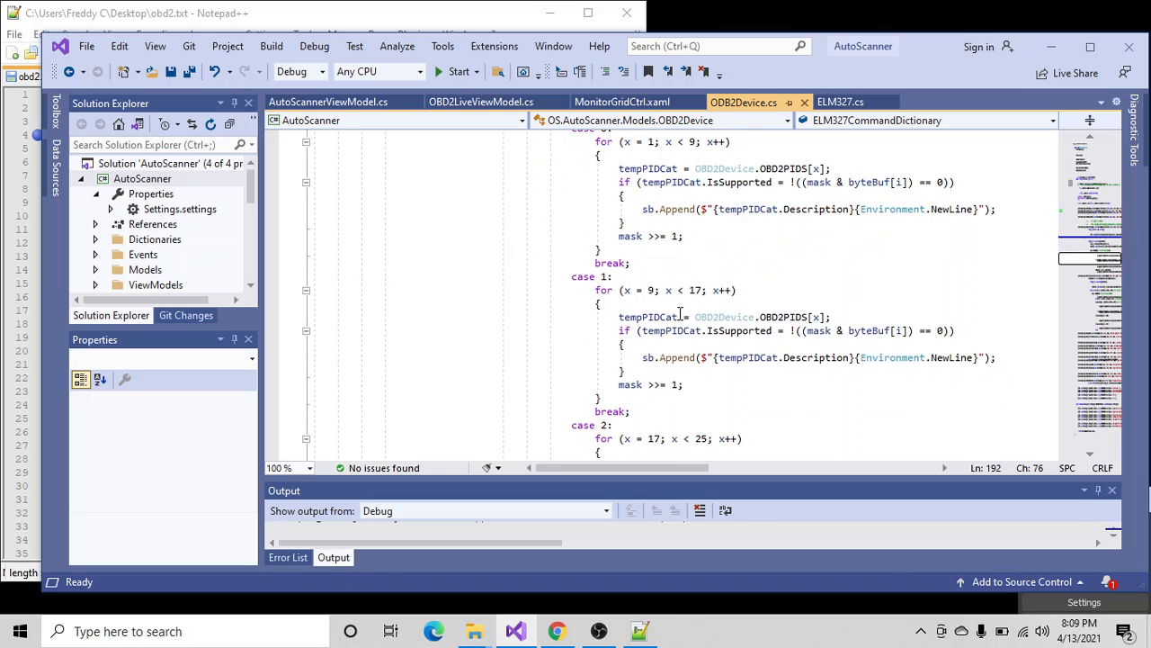
{"action": "scroll", "coordinate": [609, 232], "scroll_direction": "down", "scroll_amount": 6}
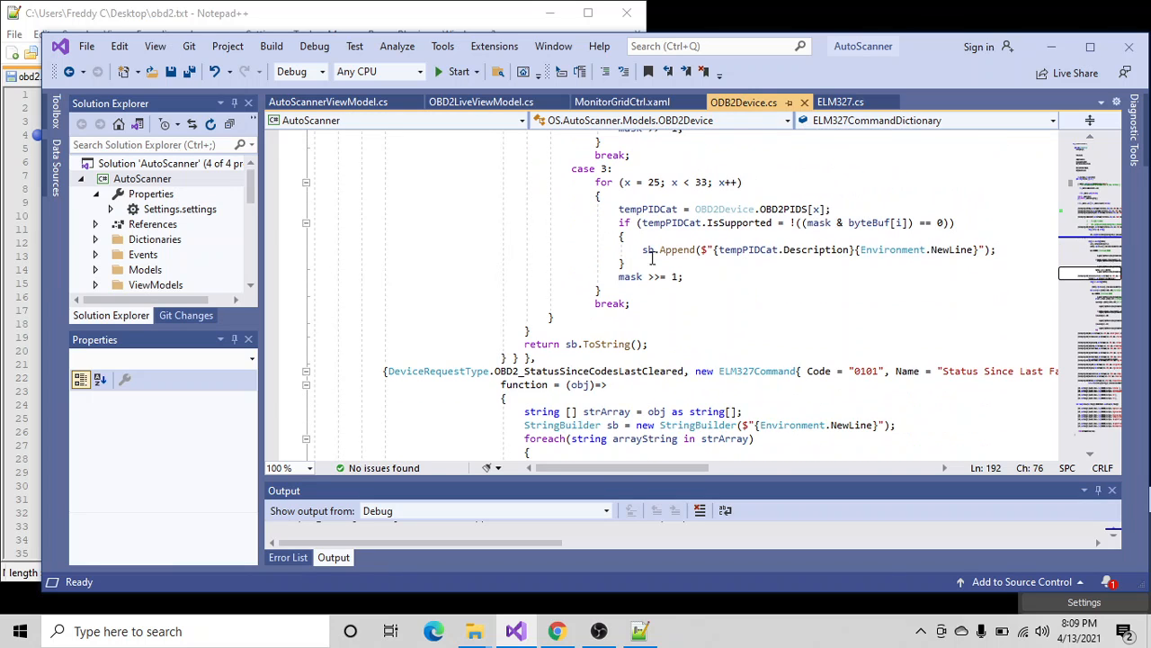
{"action": "scroll", "coordinate": [635, 263], "scroll_direction": "up", "scroll_amount": 1}
{"action": "scroll", "coordinate": [630, 274], "scroll_direction": "up", "scroll_amount": 18}
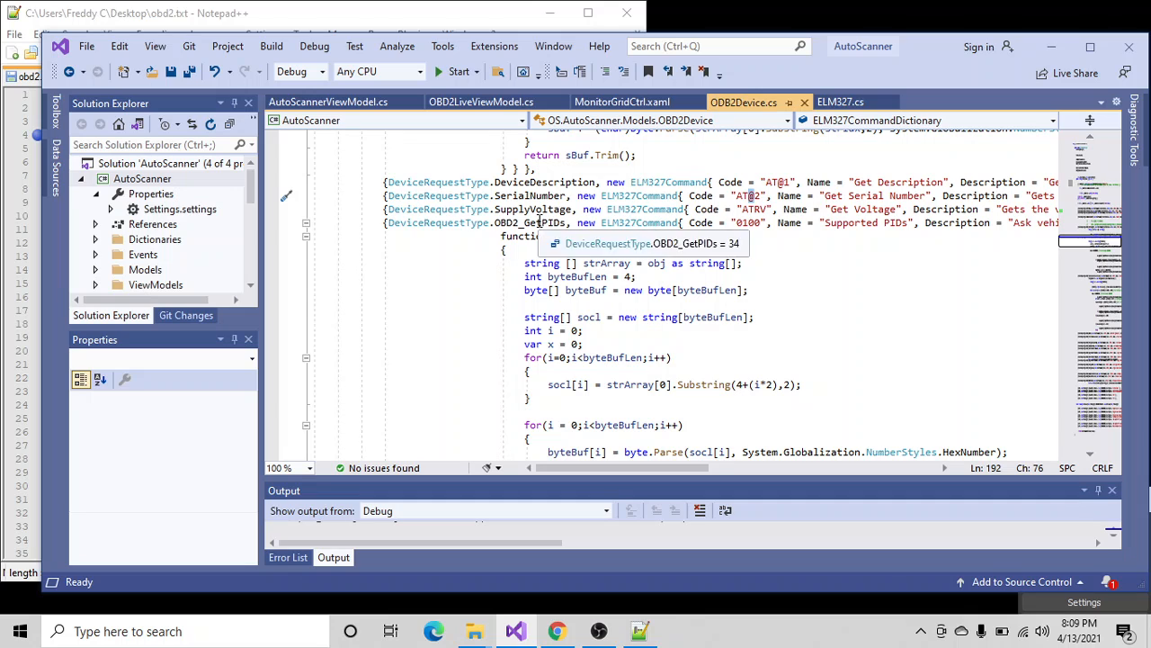
{"action": "double_click", "coordinate": [530, 223]}
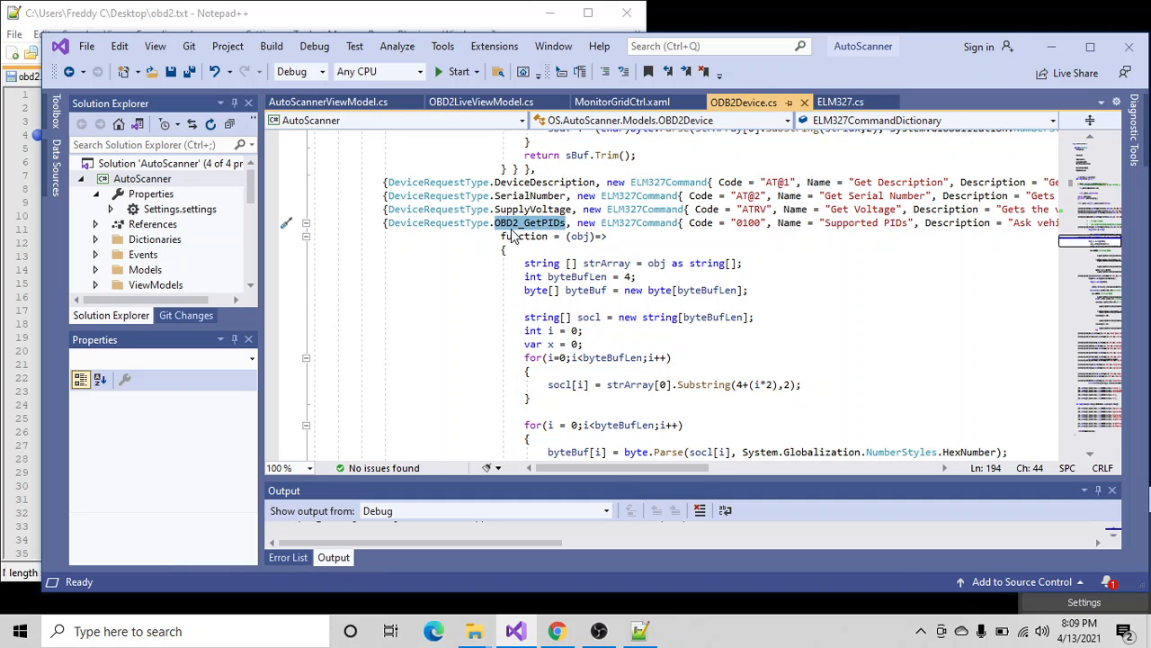
{"action": "double_click", "coordinate": [518, 236]}
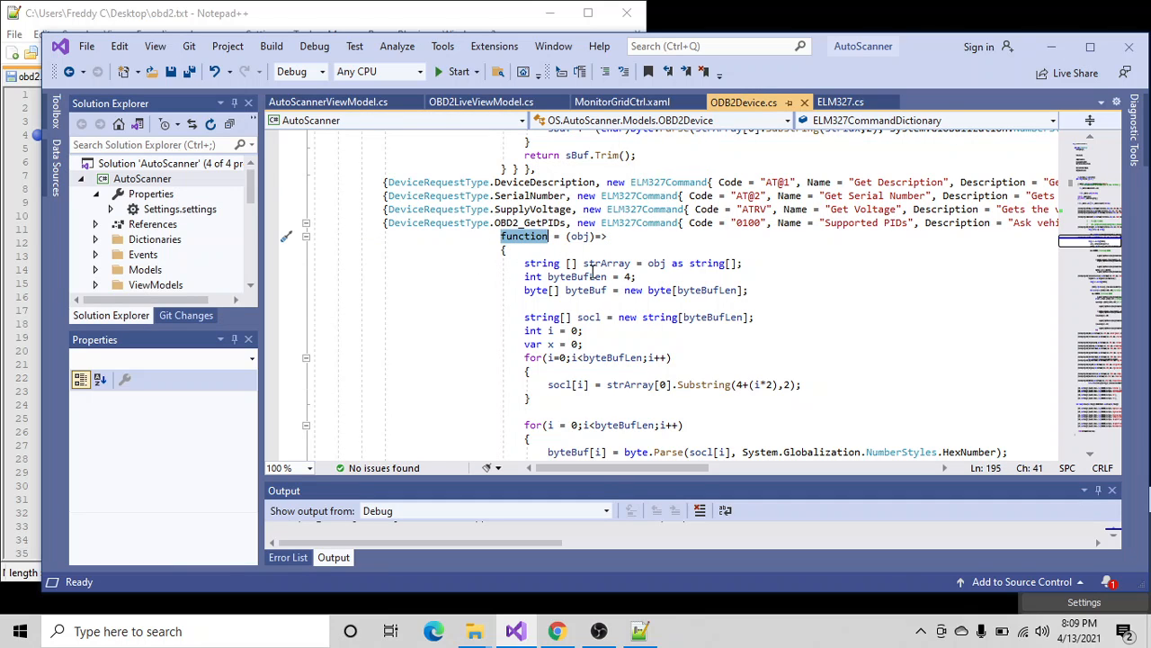
{"action": "scroll", "coordinate": [592, 270], "scroll_direction": "down", "scroll_amount": 13}
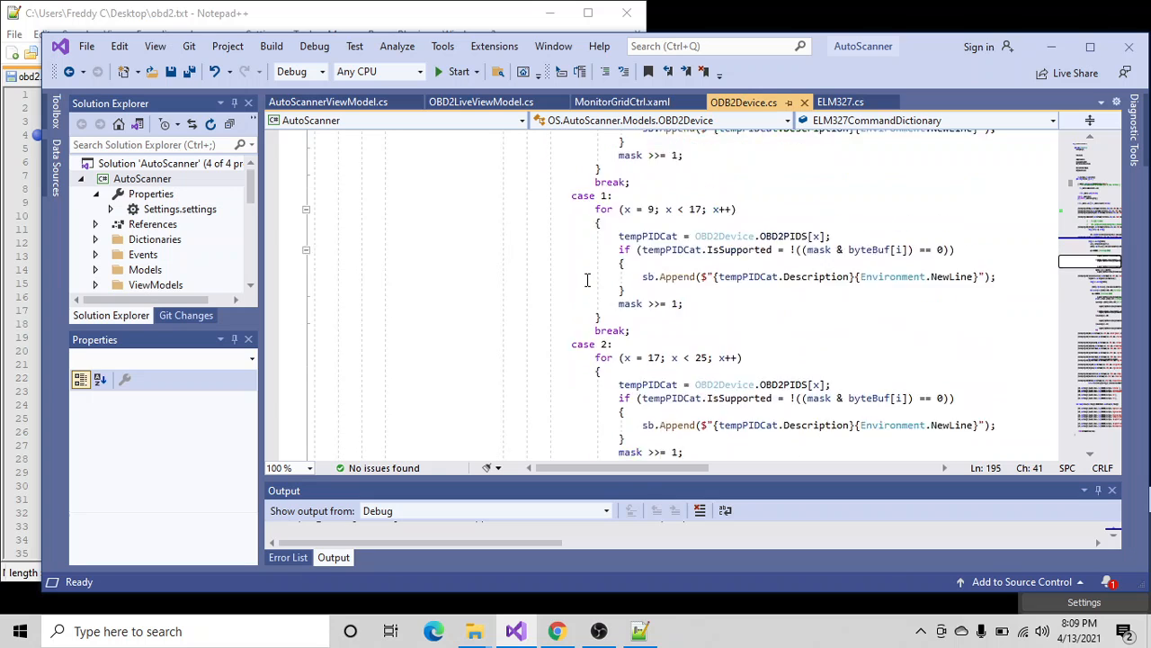
- Review the parsing functions of the OBD2_StatusSinceCodesLastCleared, OBD2_MAFRate and OBD2_FreezeFrameCauseFault commands
{"action": "scroll", "coordinate": [586, 281], "scroll_direction": "down", "scroll_amount": 11}
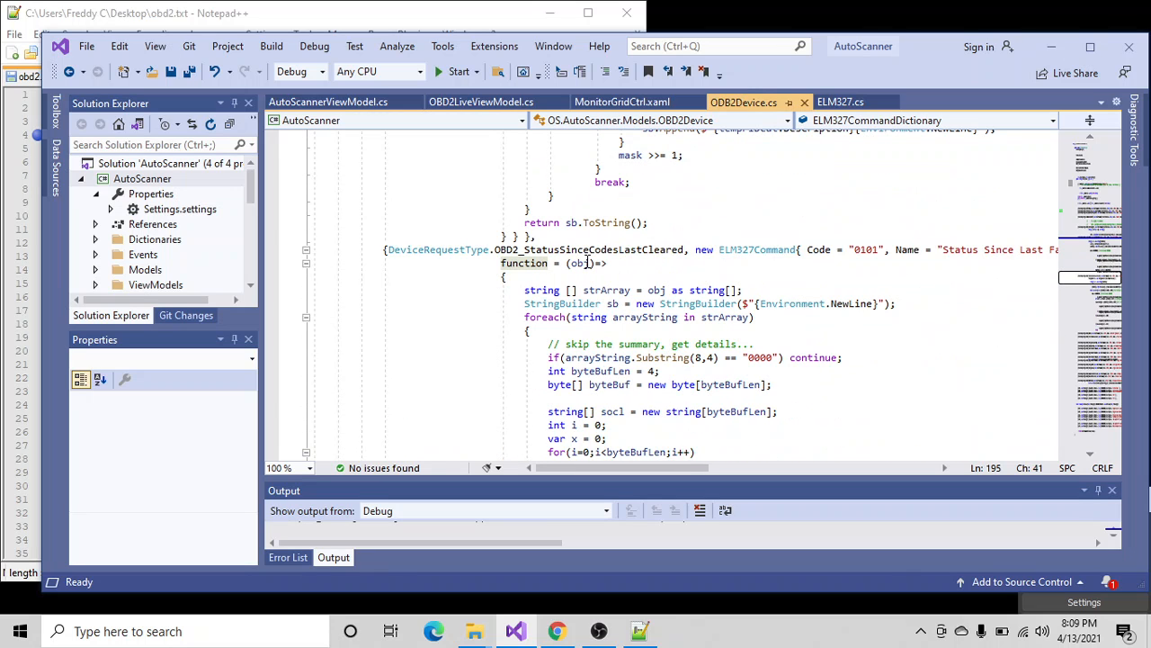
{"action": "scroll", "coordinate": [606, 261], "scroll_direction": "down", "scroll_amount": 18}
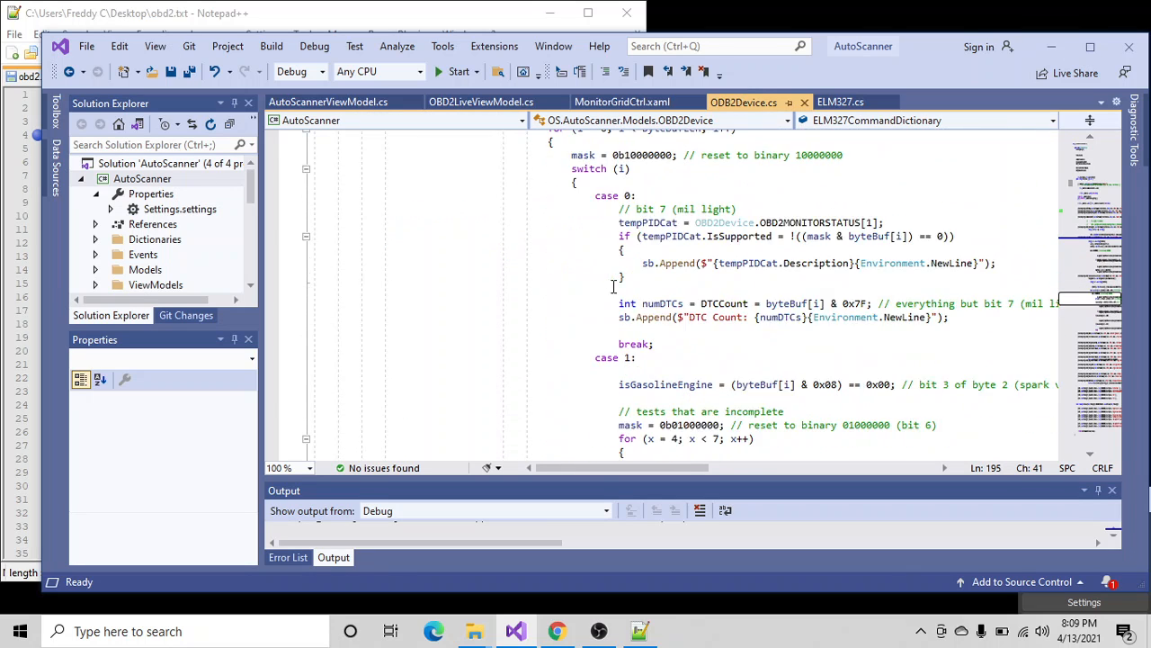
{"action": "scroll", "coordinate": [668, 276], "scroll_direction": "down", "scroll_amount": 18}
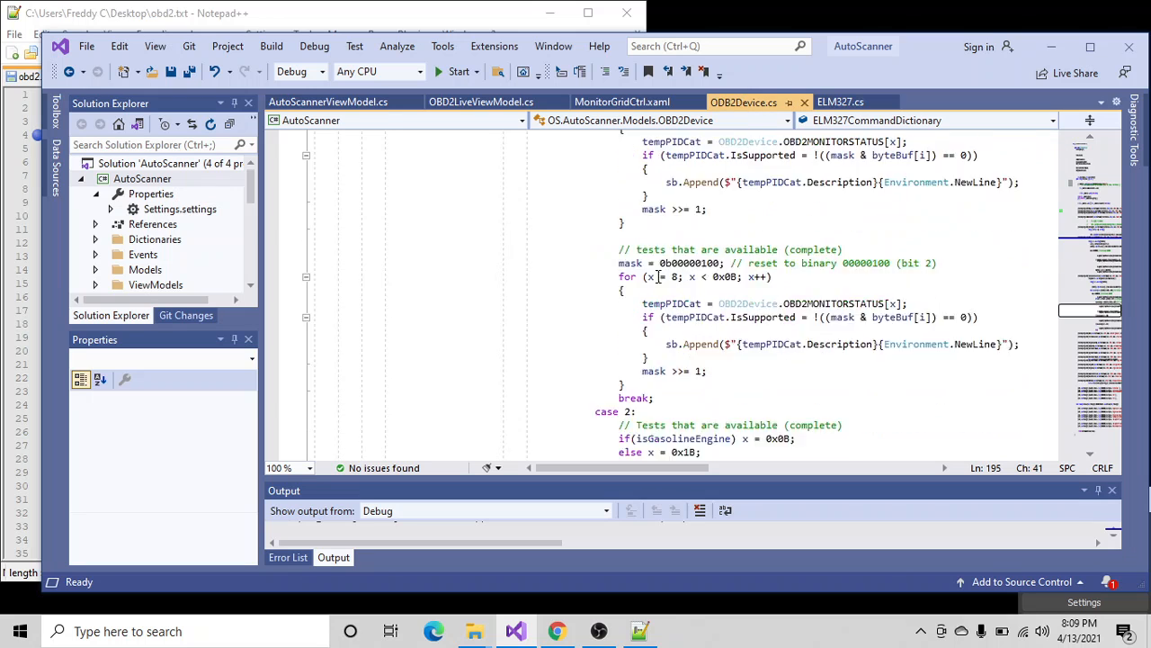
{"action": "scroll", "coordinate": [678, 319], "scroll_direction": "down", "scroll_amount": 6}
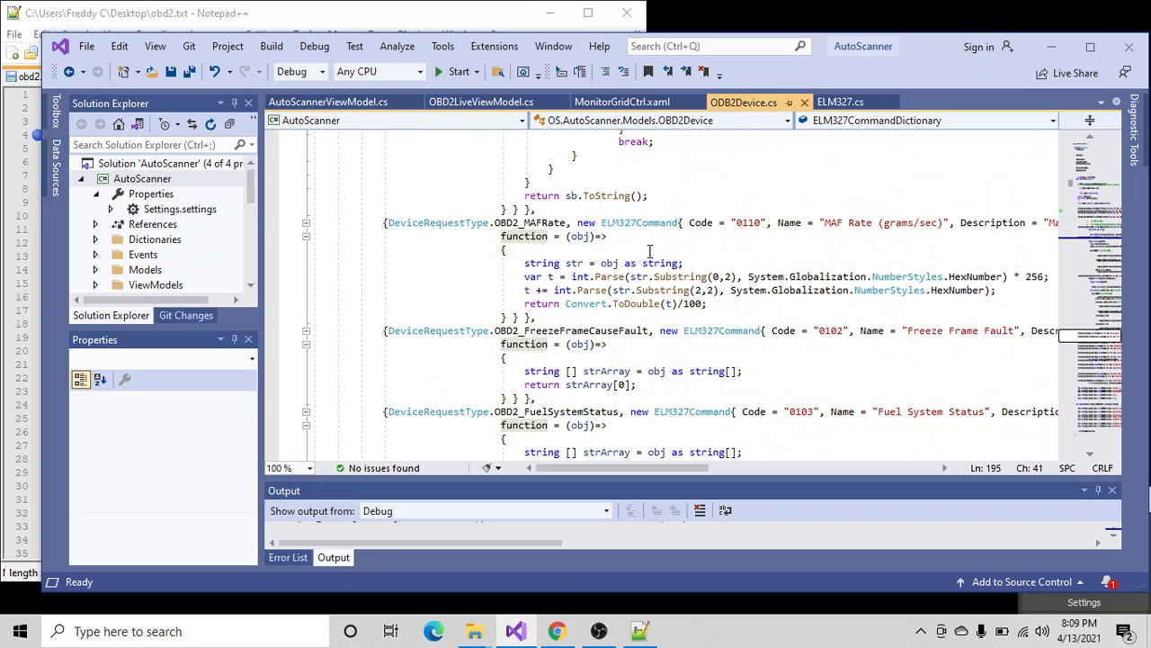
{"action": "scroll", "coordinate": [649, 251], "scroll_direction": "up", "scroll_amount": 2}
{"action": "scroll", "coordinate": [654, 259], "scroll_direction": "down", "scroll_amount": 5}
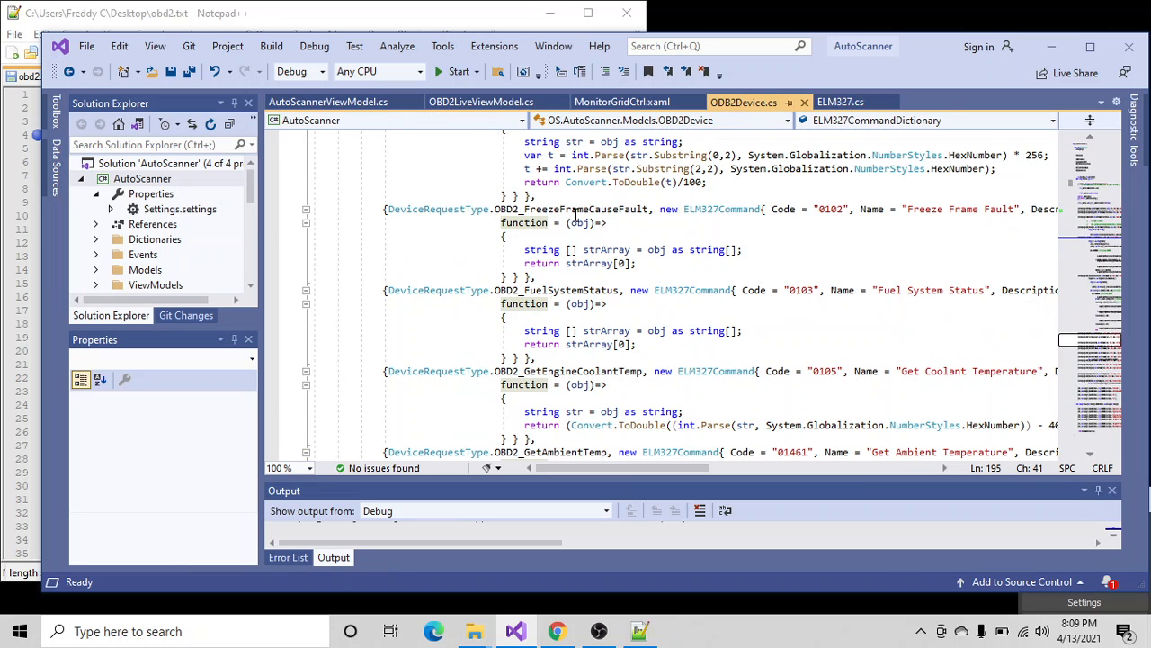
- Examine the temperature conversion formula of OBD2_GetEngineCoolantTemp, highlighting its 1.8 multiplier
{"action": "scroll", "coordinate": [621, 270], "scroll_direction": "down", "scroll_amount": 2}
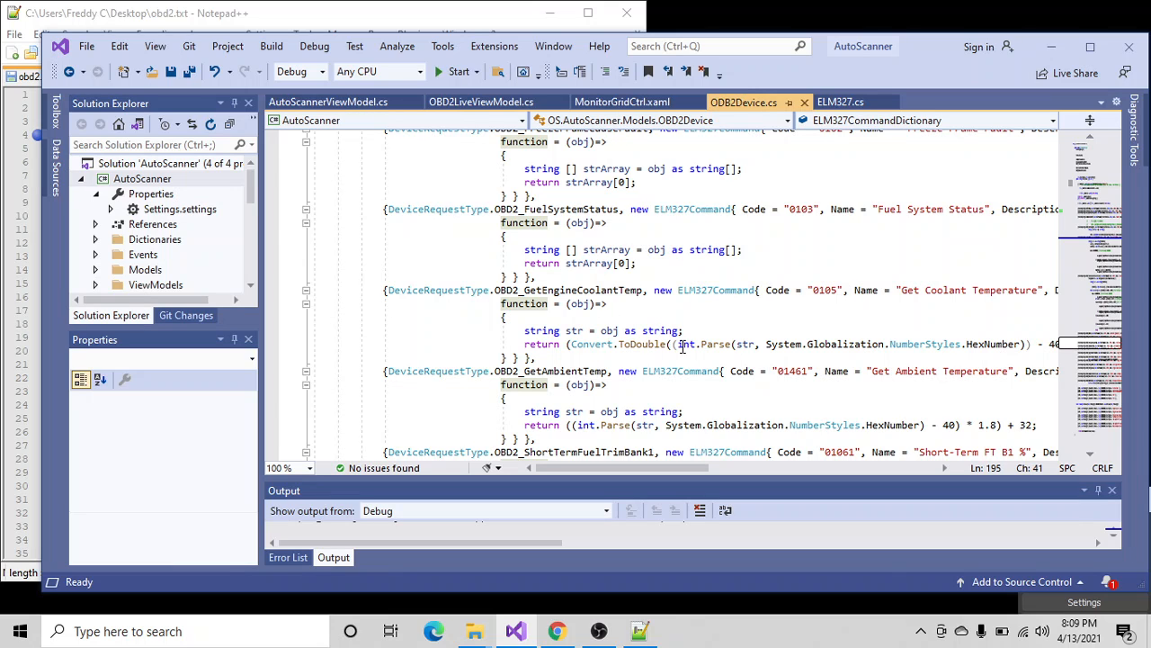
{"action": "left_click_drag", "start_coordinate": [654, 462], "coordinate": [717, 435]}
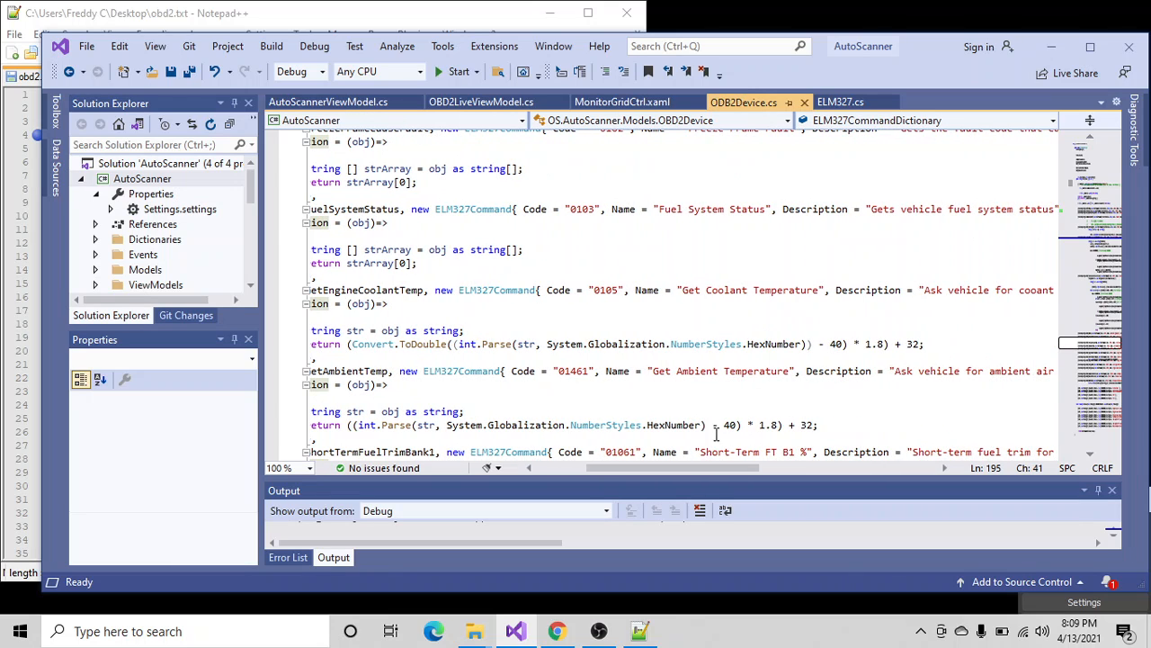
{"action": "left_click", "coordinate": [887, 343]}
{"action": "type", "text": ")"}
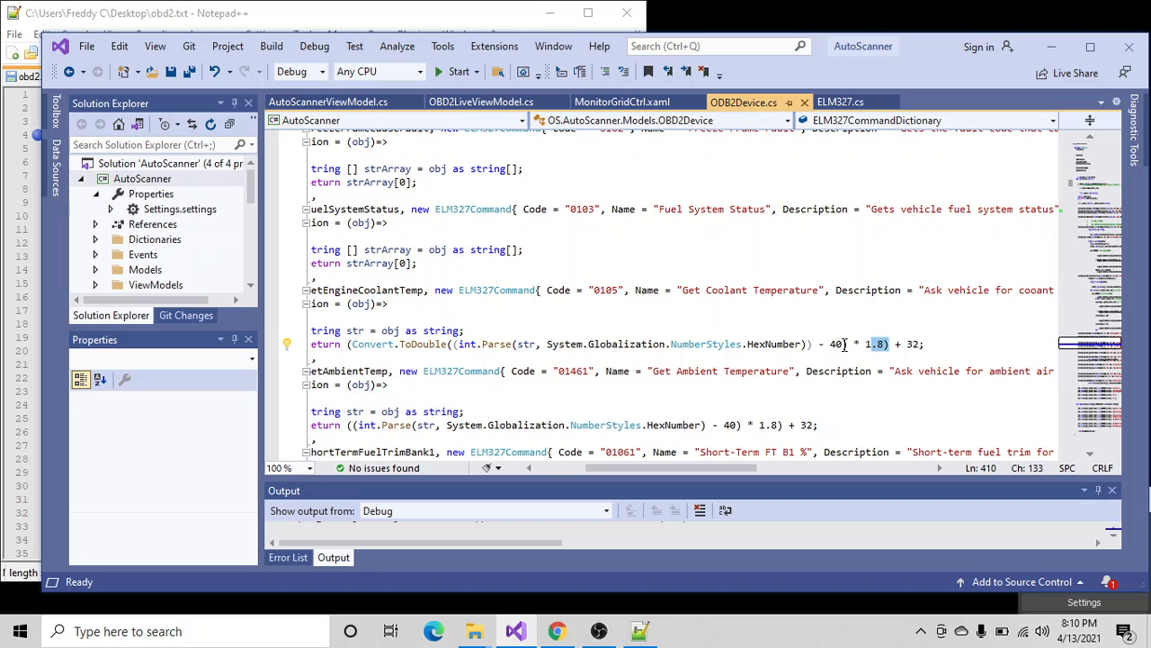
- Examine the coolant and ambient temperature conversion formulas and the short-term fuel trim calculation in the ELM327 command dictionary
{"action": "left_click", "coordinate": [857, 343]}
{"action": "scroll", "coordinate": [763, 408], "scroll_direction": "down", "scroll_amount": 3}
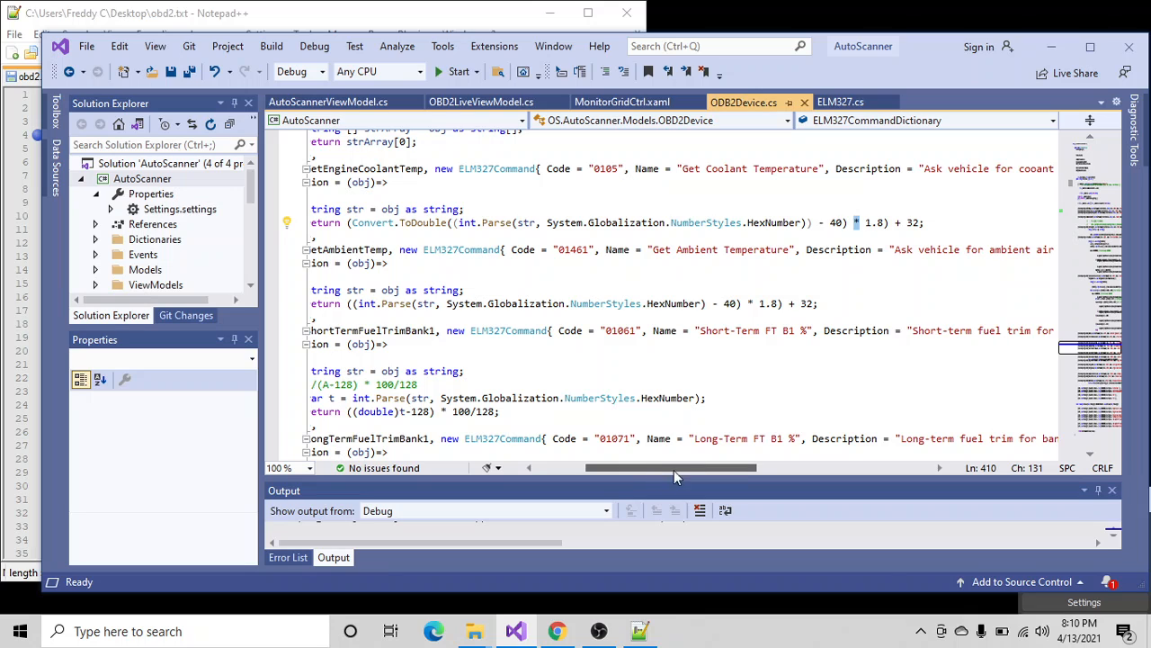
{"action": "left_click_drag", "start_coordinate": [663, 467], "coordinate": [616, 468]}
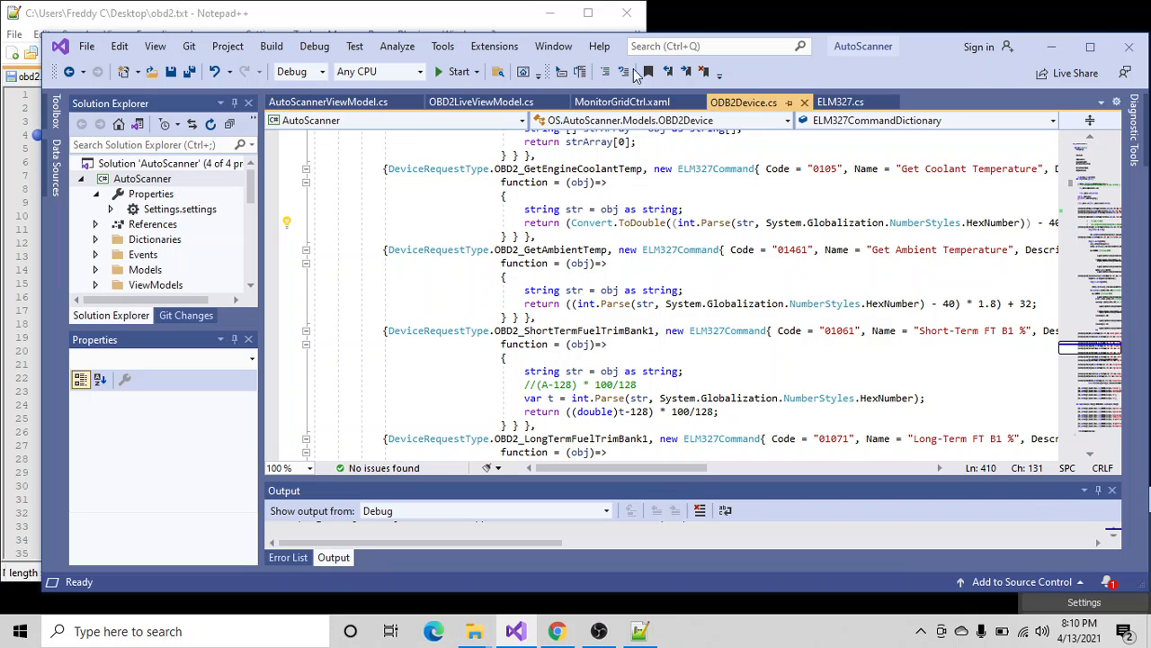
- Run the AutoScanner project in the debugger and minimize the code editor to reveal the OBD2 Interface window
{"action": "left_click", "coordinate": [448, 61]}
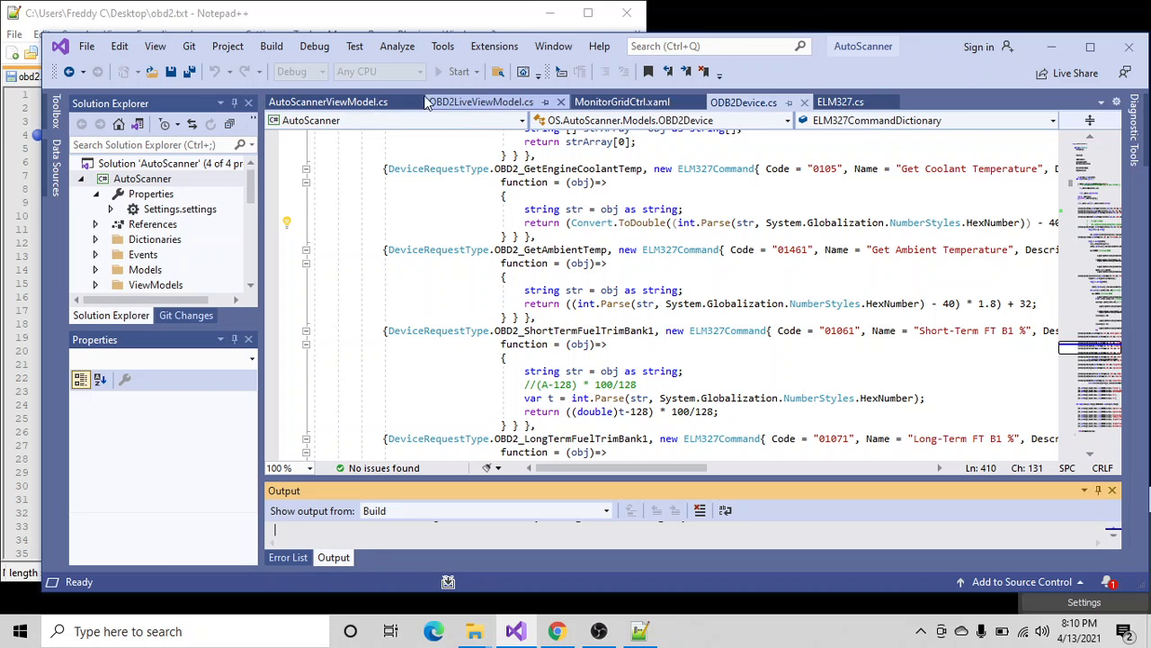
{"action": "left_click", "coordinate": [328, 102]}
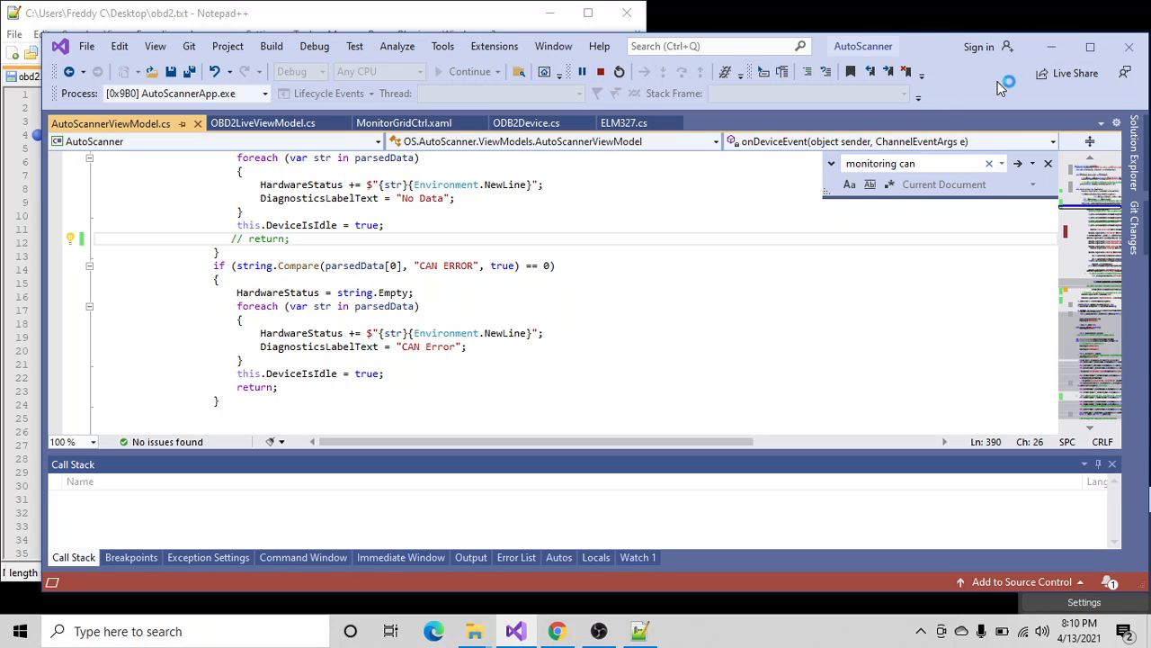
{"action": "left_click", "coordinate": [1051, 46]}
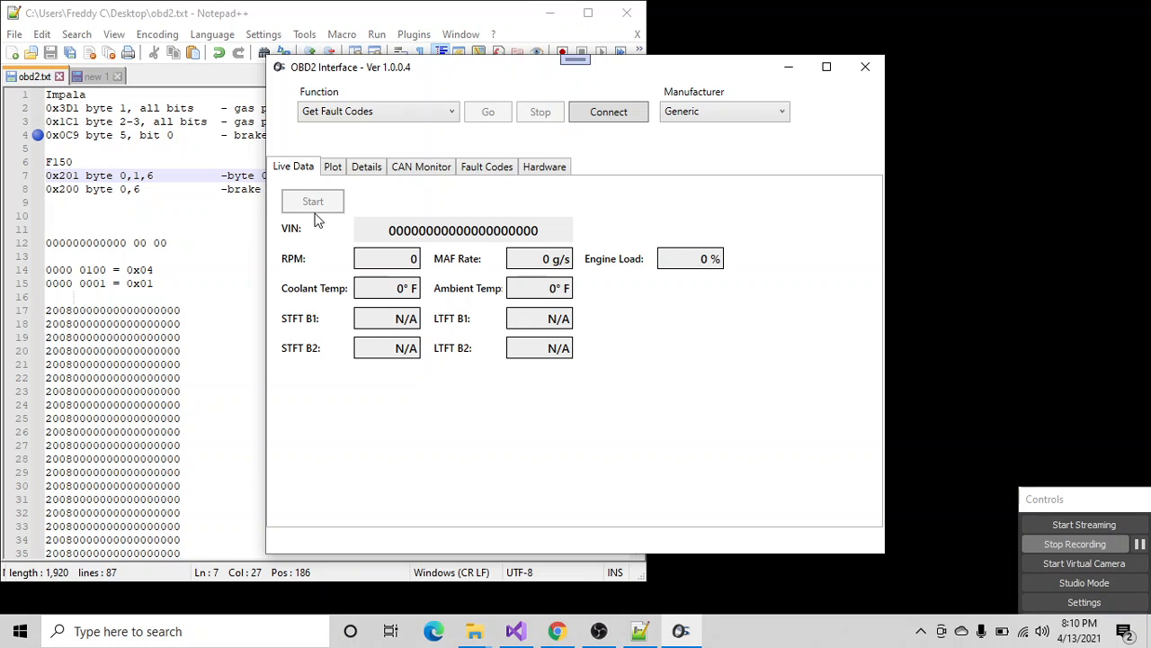
- Connect to the vehicle, confirming the ignition and hardware notice, and run the live data readout briefly before stopping it
{"action": "left_click", "coordinate": [609, 110]}
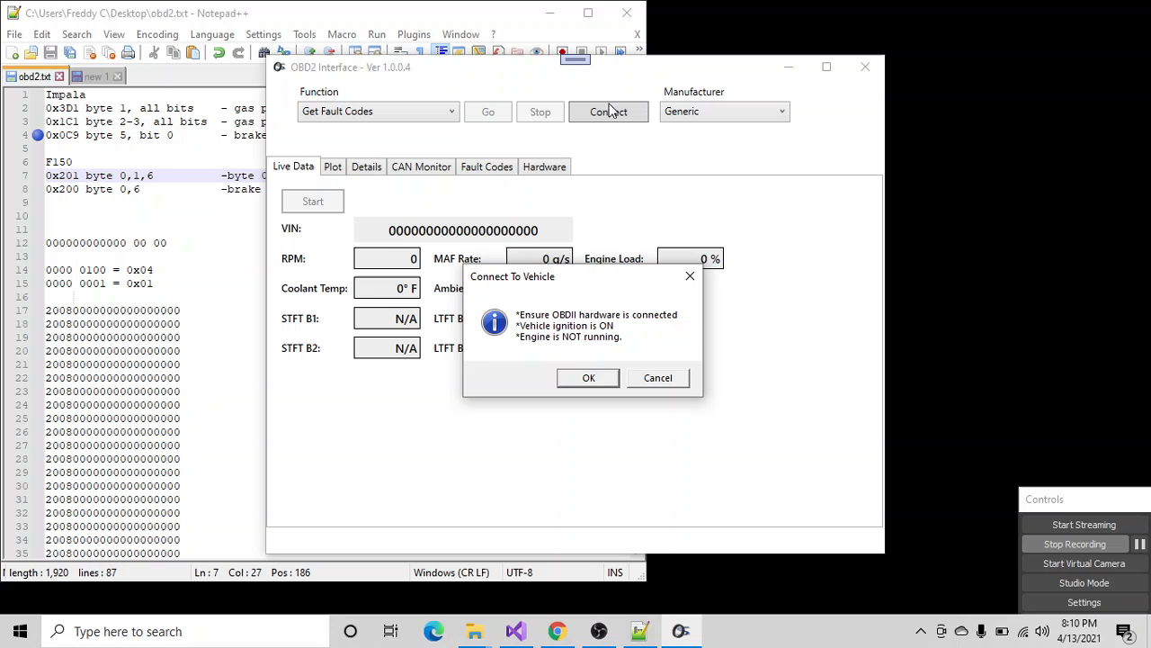
{"action": "left_click", "coordinate": [589, 379]}
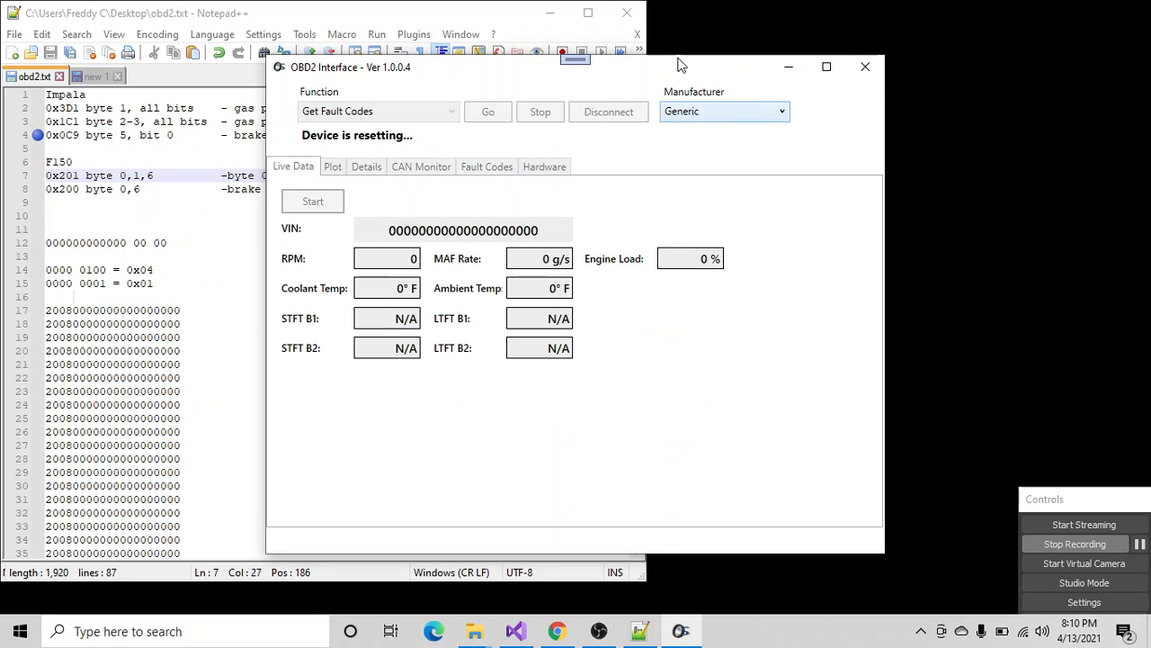
{"action": "left_click", "coordinate": [319, 202]}
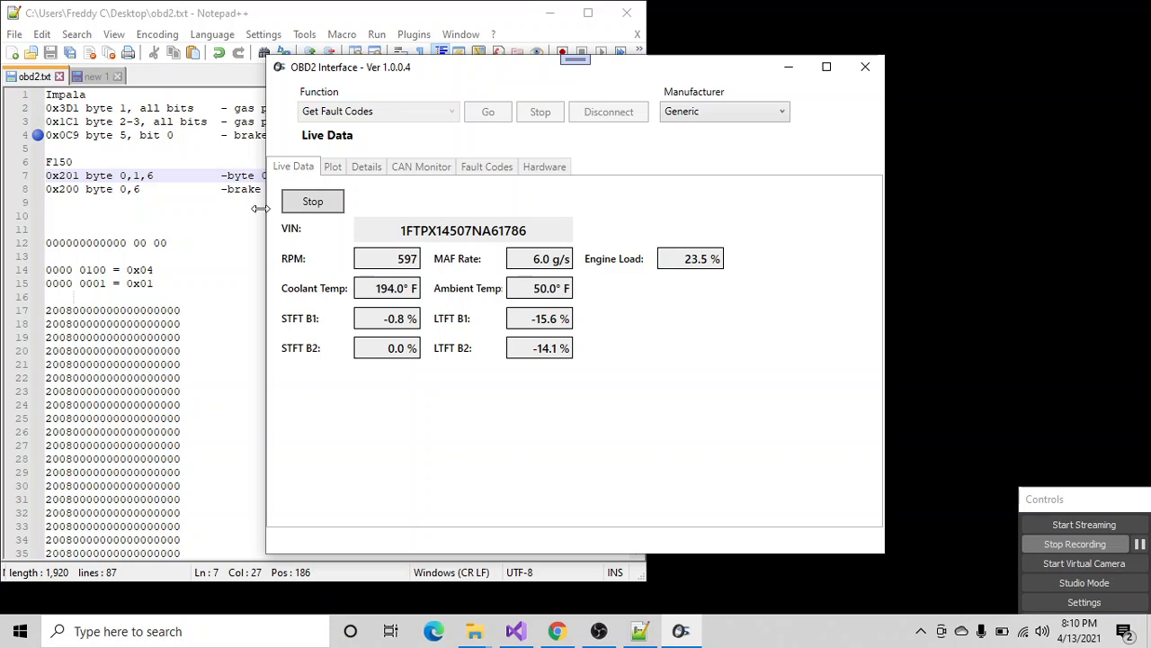
{"action": "left_click", "coordinate": [313, 200]}
- Monitor CAN traffic with mask 00000FFF at address 00000200 and at address 00000201, stopping each capture
{"action": "left_click", "coordinate": [421, 167]}
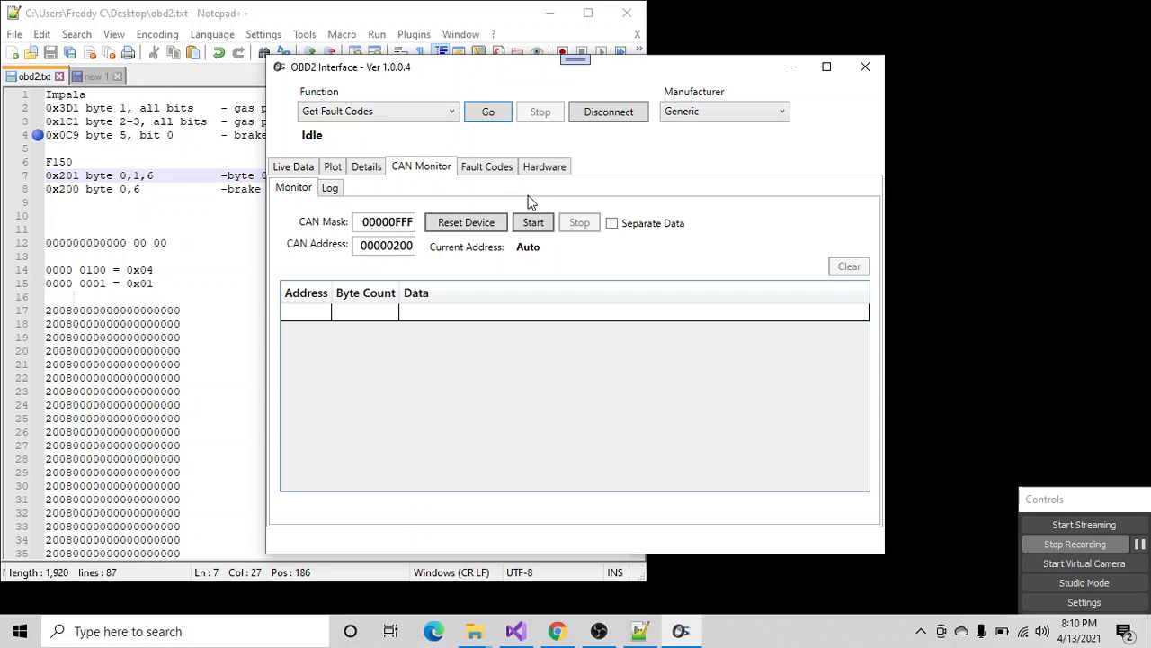
{"action": "left_click", "coordinate": [532, 222]}
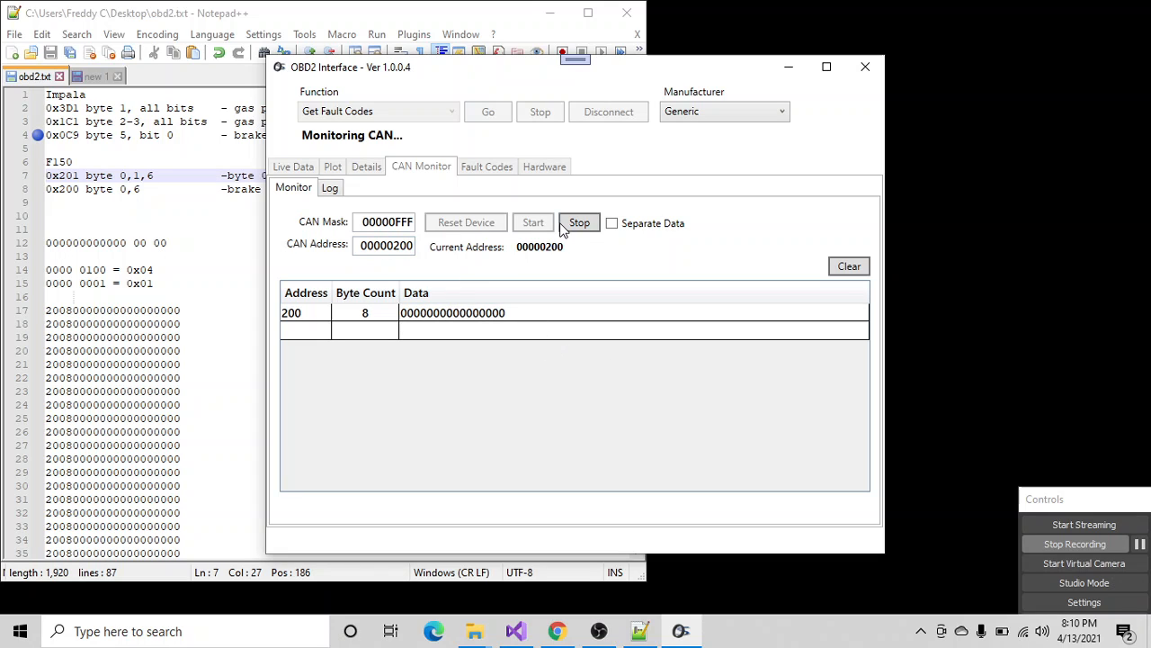
{"action": "double_click", "coordinate": [411, 246]}
{"action": "type", "text": "00000201"}
{"action": "left_click", "coordinate": [581, 224]}
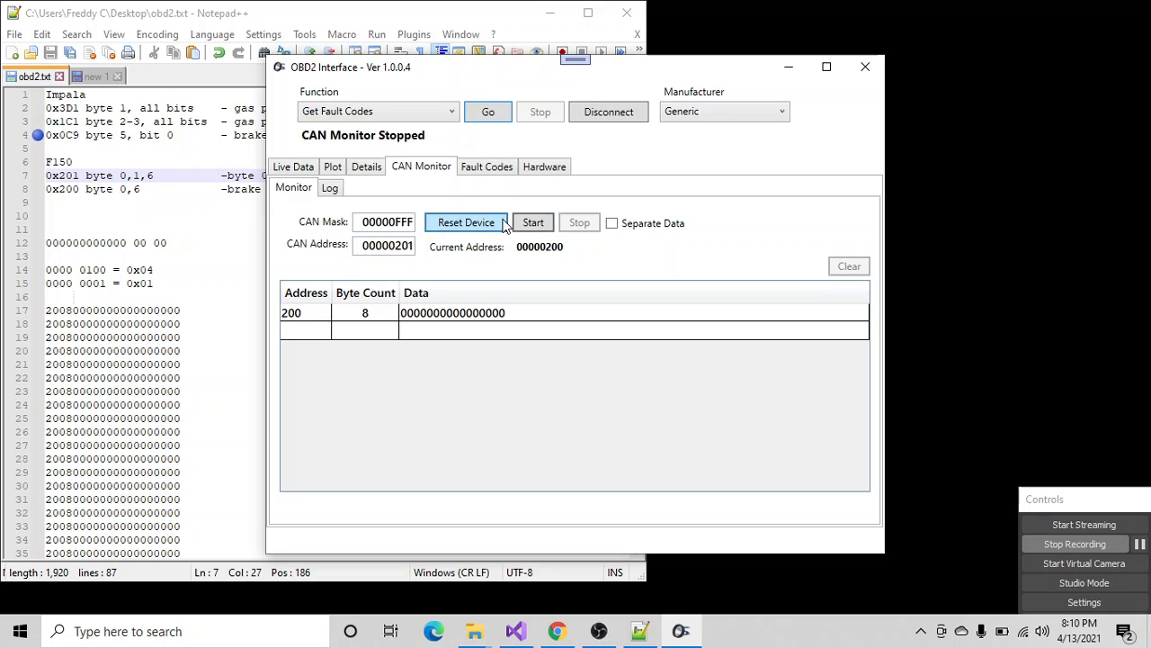
{"action": "left_click", "coordinate": [533, 223]}
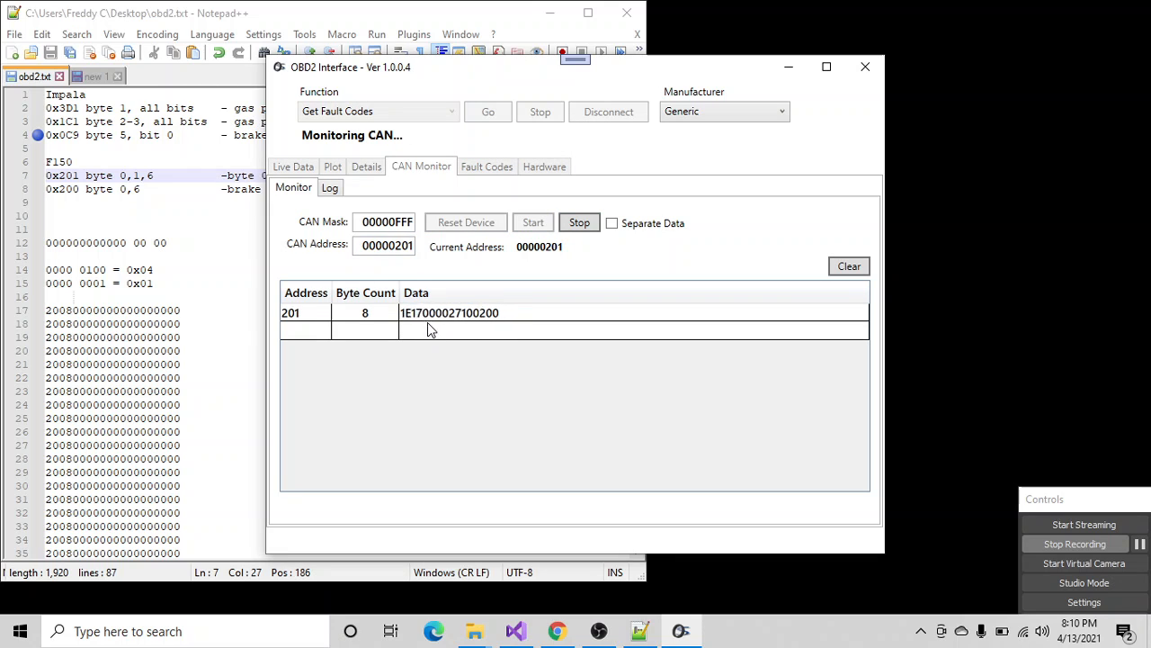
{"action": "left_click", "coordinate": [576, 225]}
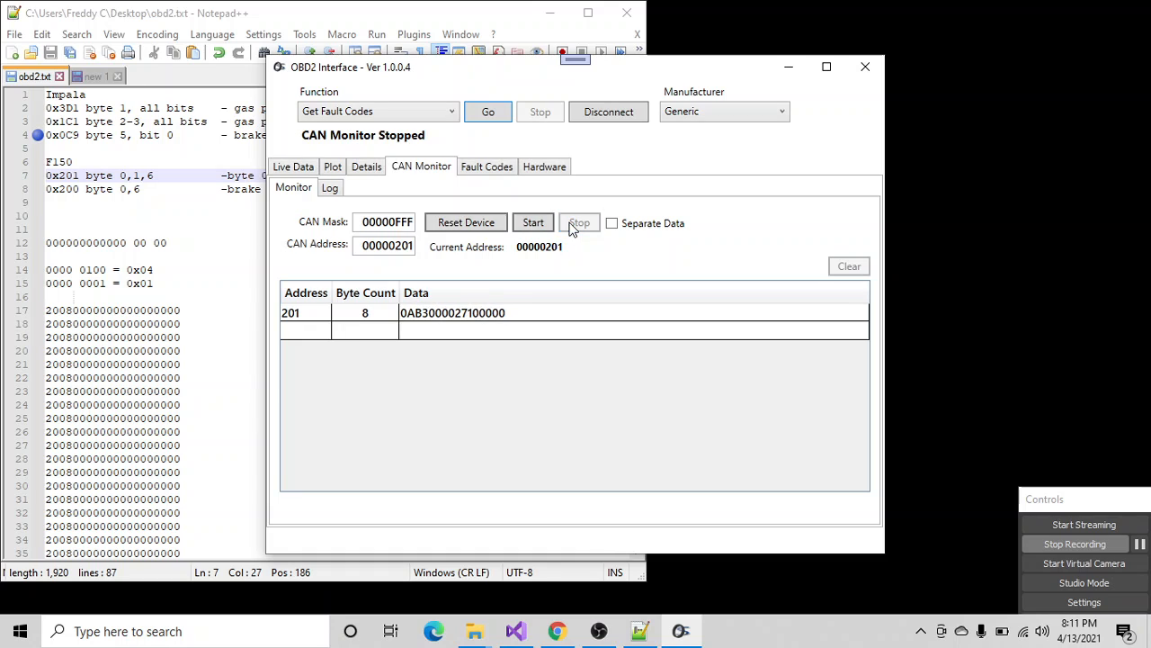
- Reset the device and restart CAN monitoring at address 00000201
{"action": "left_click", "coordinate": [472, 230]}
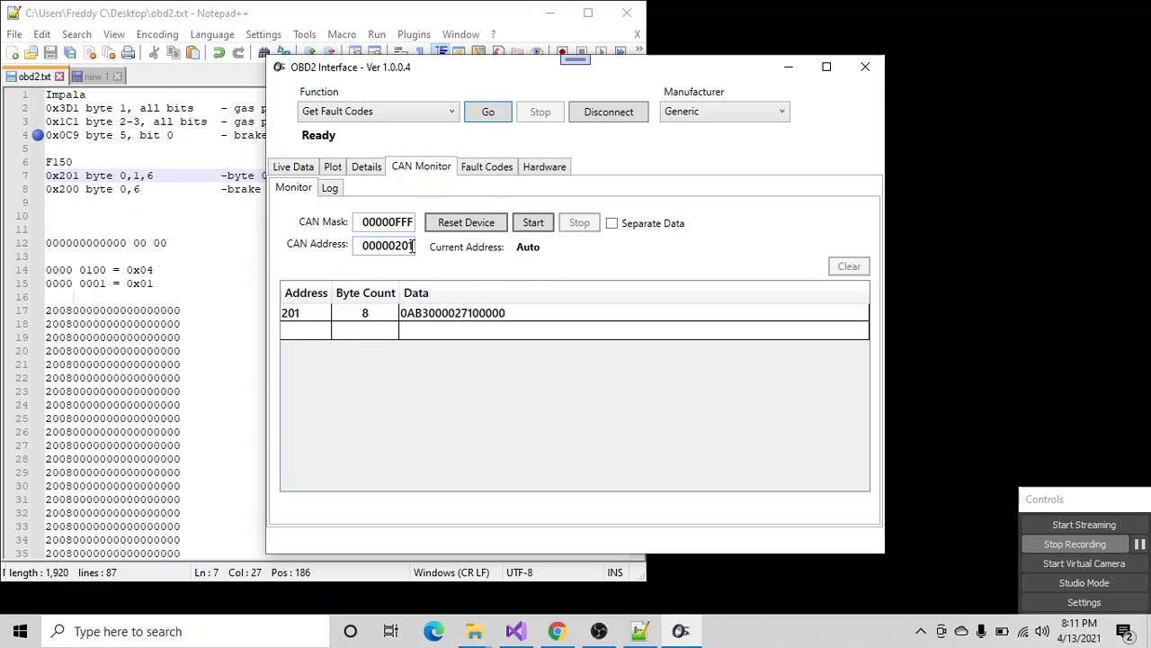
{"action": "left_click", "coordinate": [527, 223]}
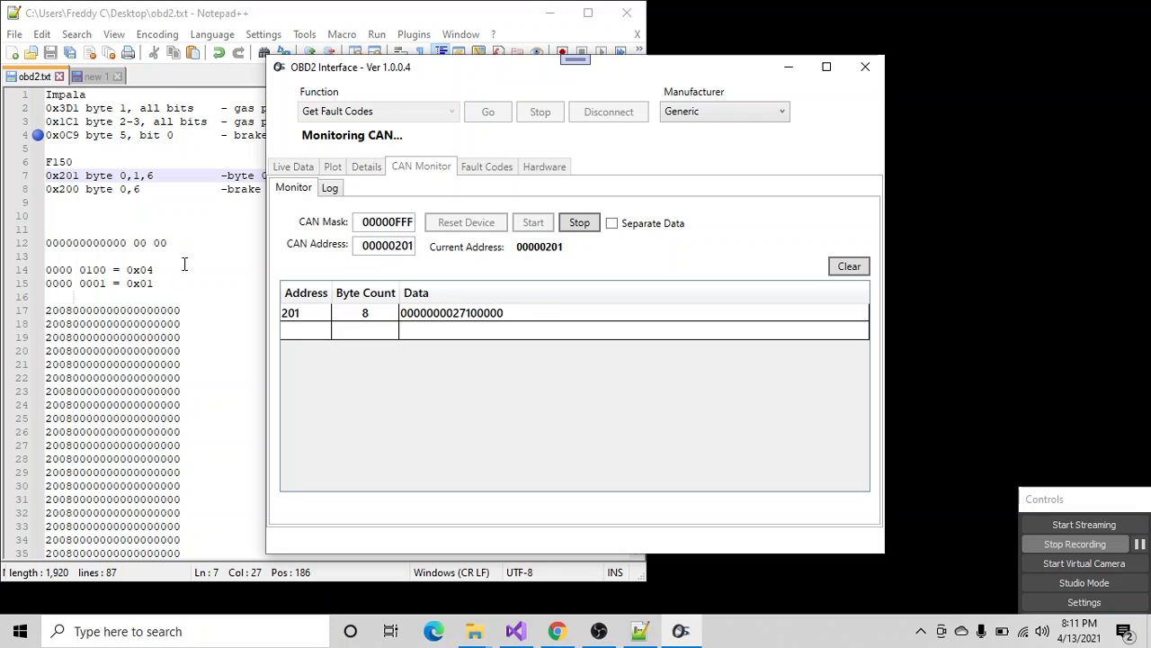
- Copy the CAN log and paste it over the old 200-address log lines in obd2.txt in Notepad++, and save the file
{"action": "left_click", "coordinate": [329, 188]}
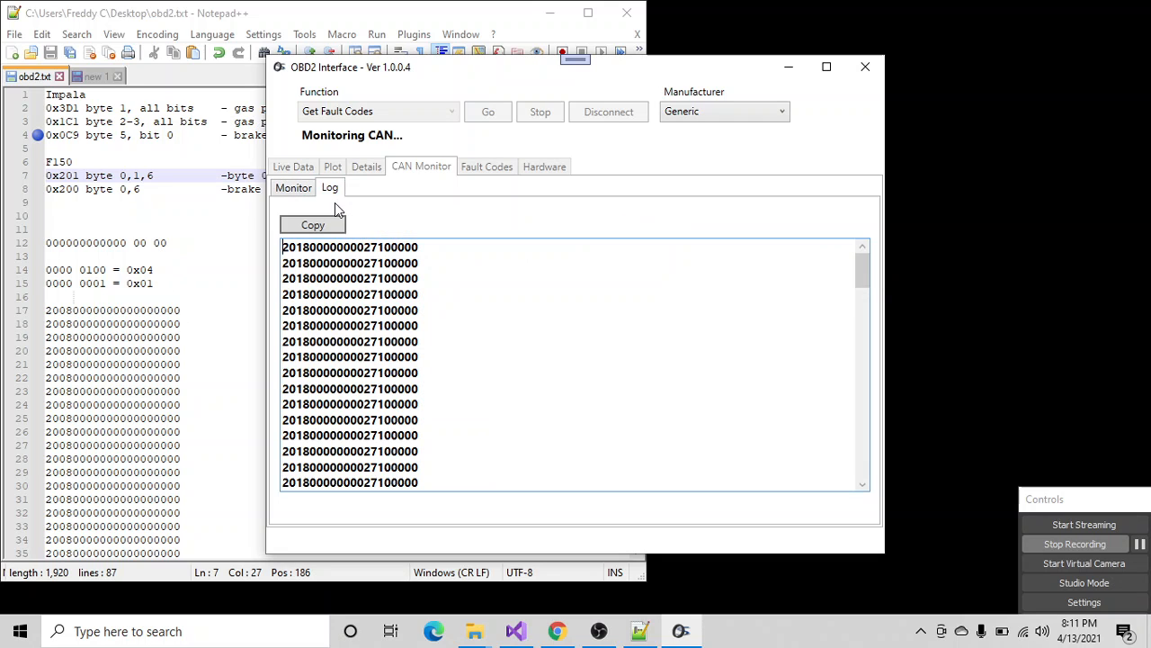
{"action": "left_click", "coordinate": [315, 232]}
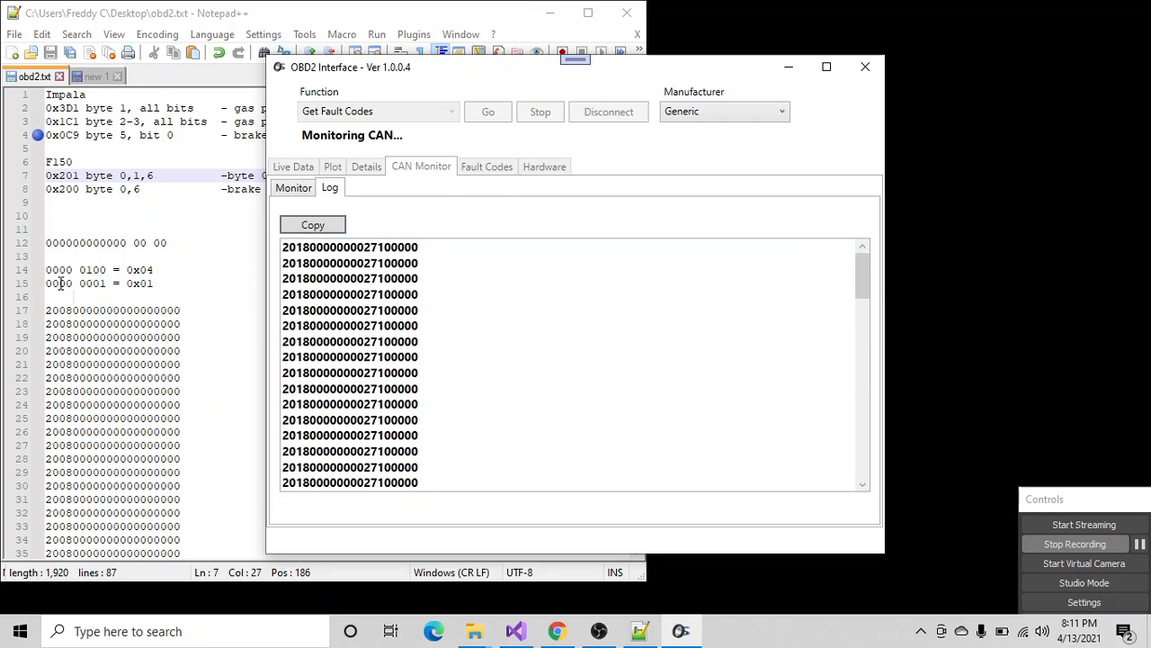
{"action": "left_click_drag", "start_coordinate": [46, 311], "coordinate": [88, 643]}
{"action": "left_click_drag", "start_coordinate": [155, 539], "coordinate": [154, 529]}
{"action": "right_click", "coordinate": [100, 378]}
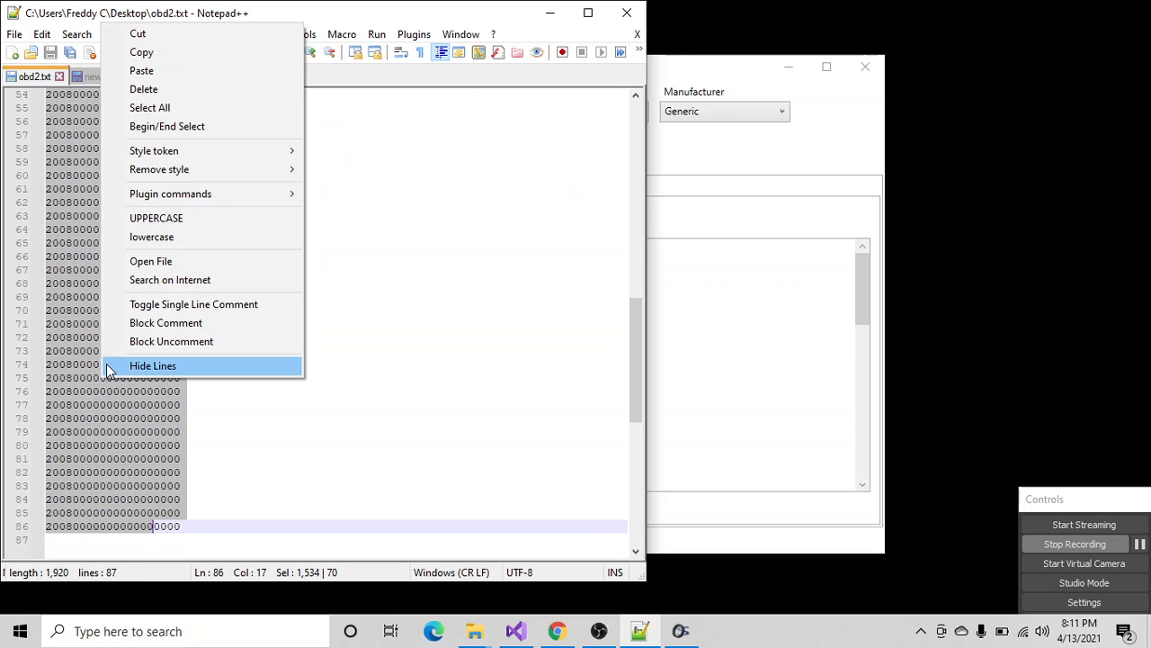
{"action": "left_click", "coordinate": [141, 71]}
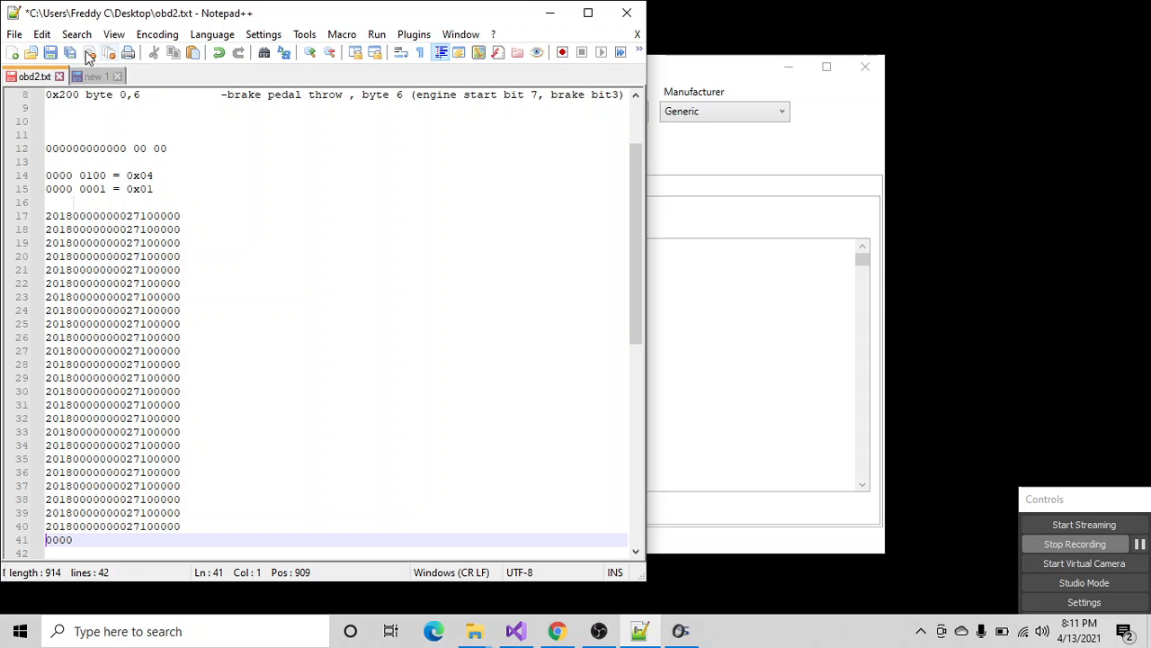
{"action": "left_click", "coordinate": [51, 51]}
- Switch back to OBD2 Interface, show the running CAN monitor's data table and shift the window slightly
{"action": "left_click", "coordinate": [669, 167]}
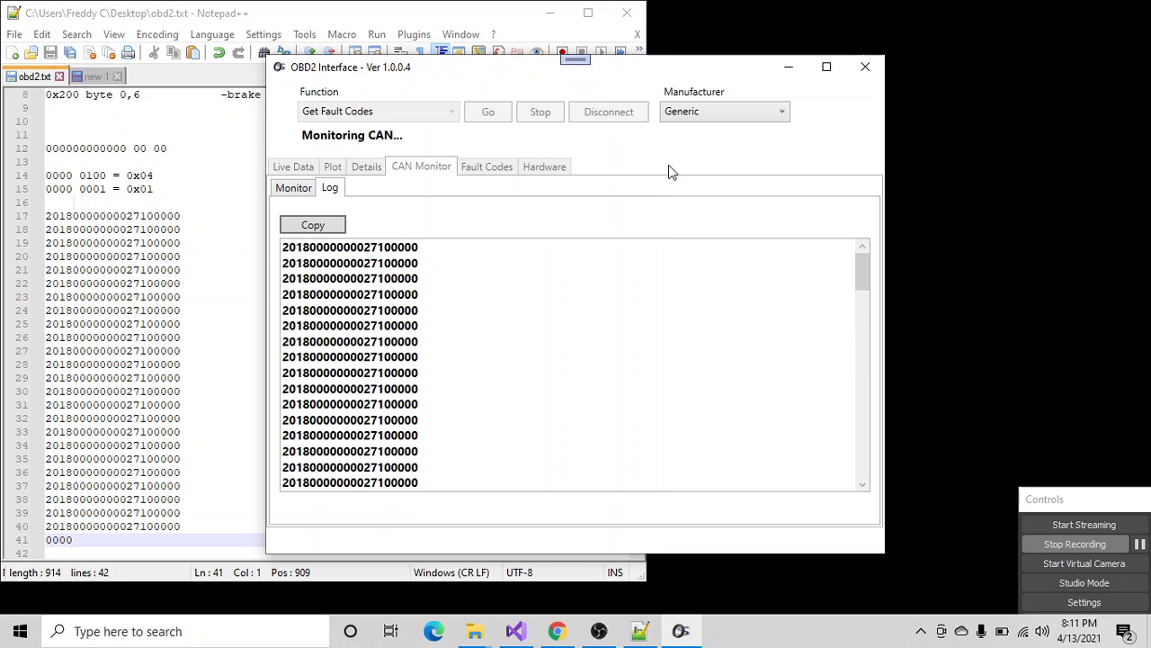
{"action": "left_click", "coordinate": [304, 189]}
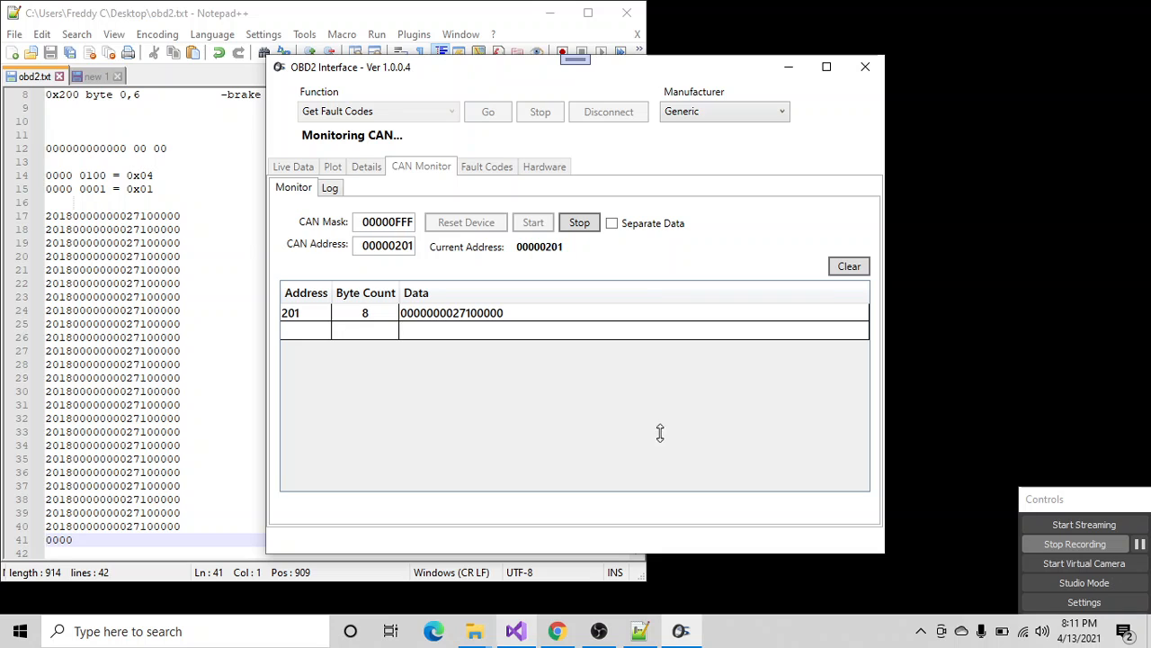
{"action": "left_click_drag", "start_coordinate": [610, 63], "coordinate": [633, 54]}
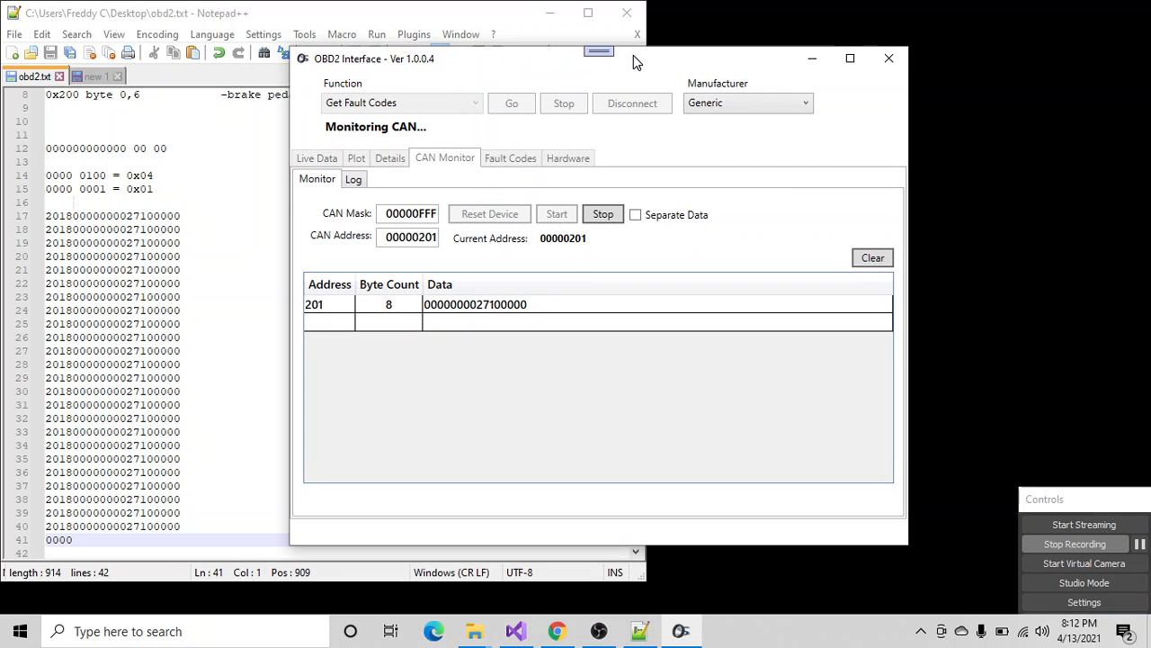